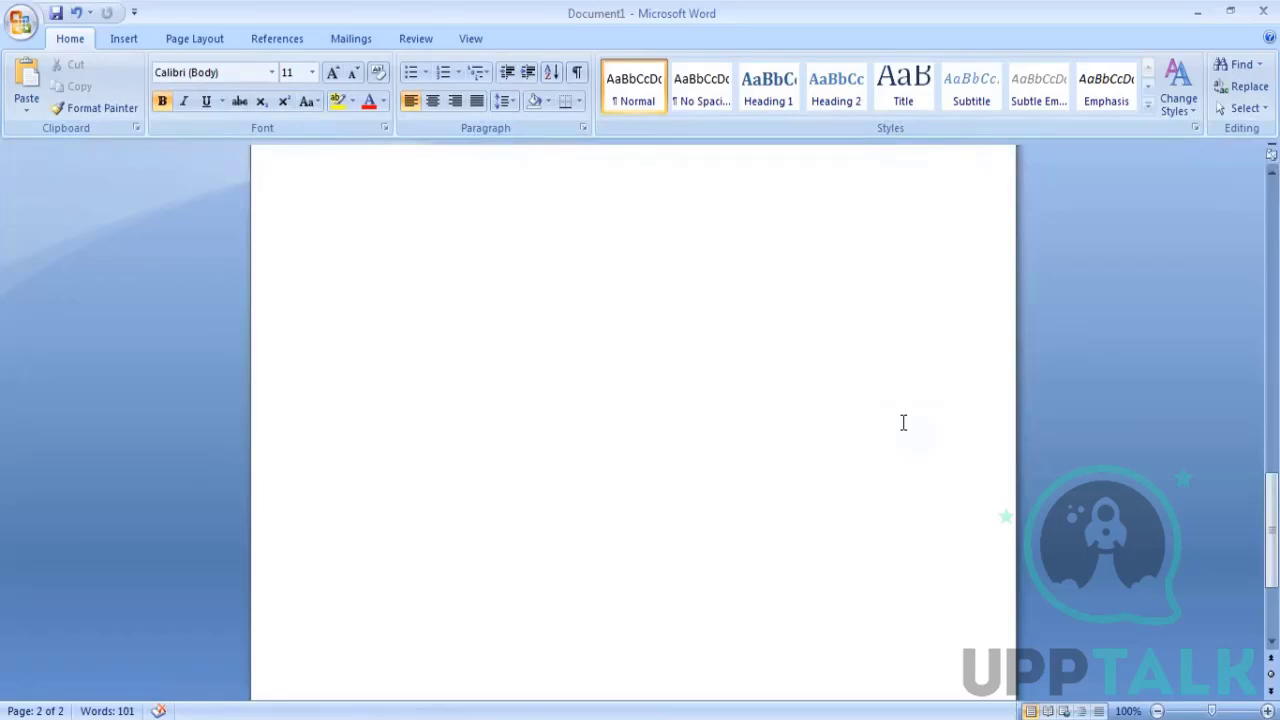
Write the words "Standard" and "Indexed" on two consecutive lines of the blank second page
text(x)
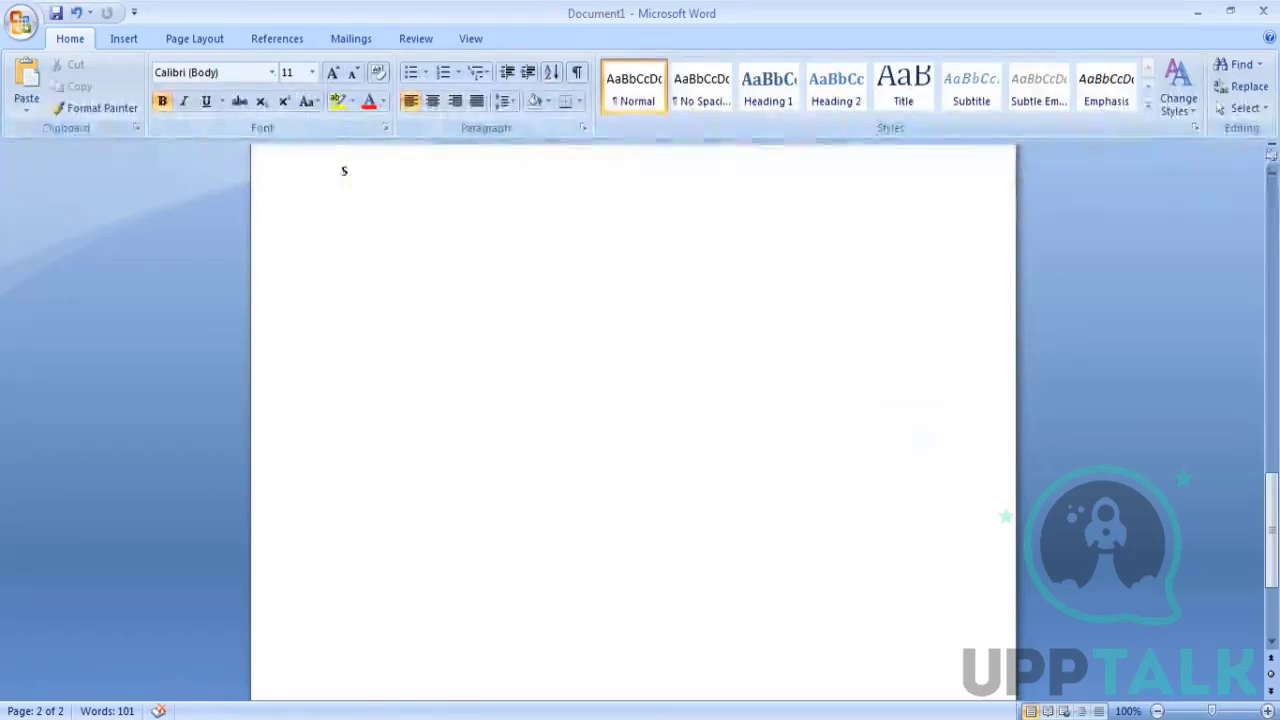
text(ta)
key(Return)
key(Return)
key(Return)
text(ndar)
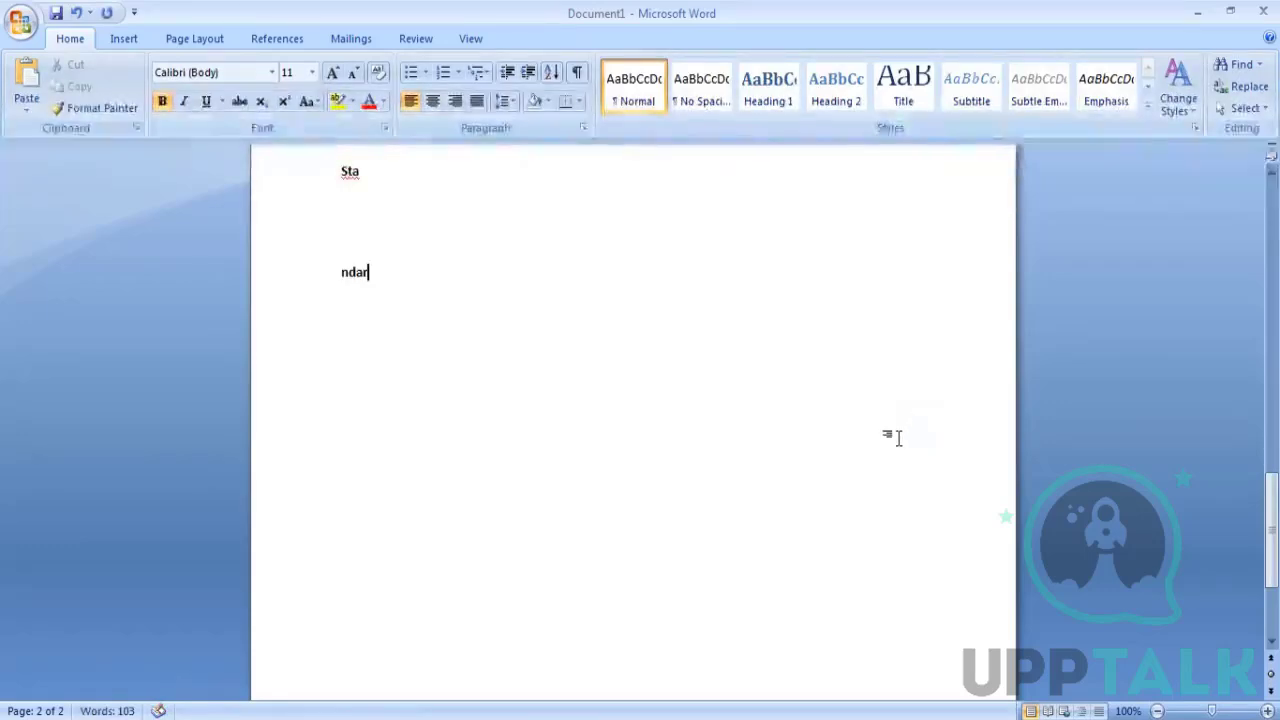
key(BackSpace)
key(BackSpace)
key(BackSpace)
key(BackSpace)
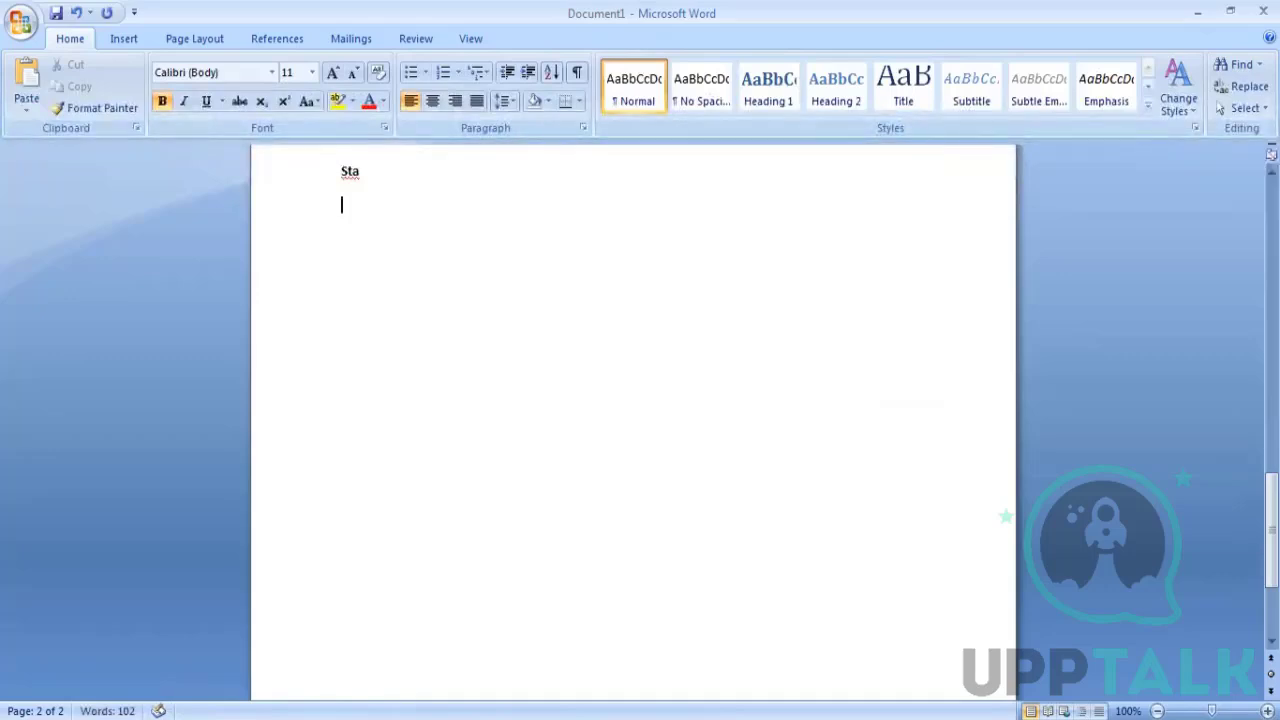
key(BackSpace)
key(BackSpace)
key(BackSpace)
text(ndard)
key(Return)
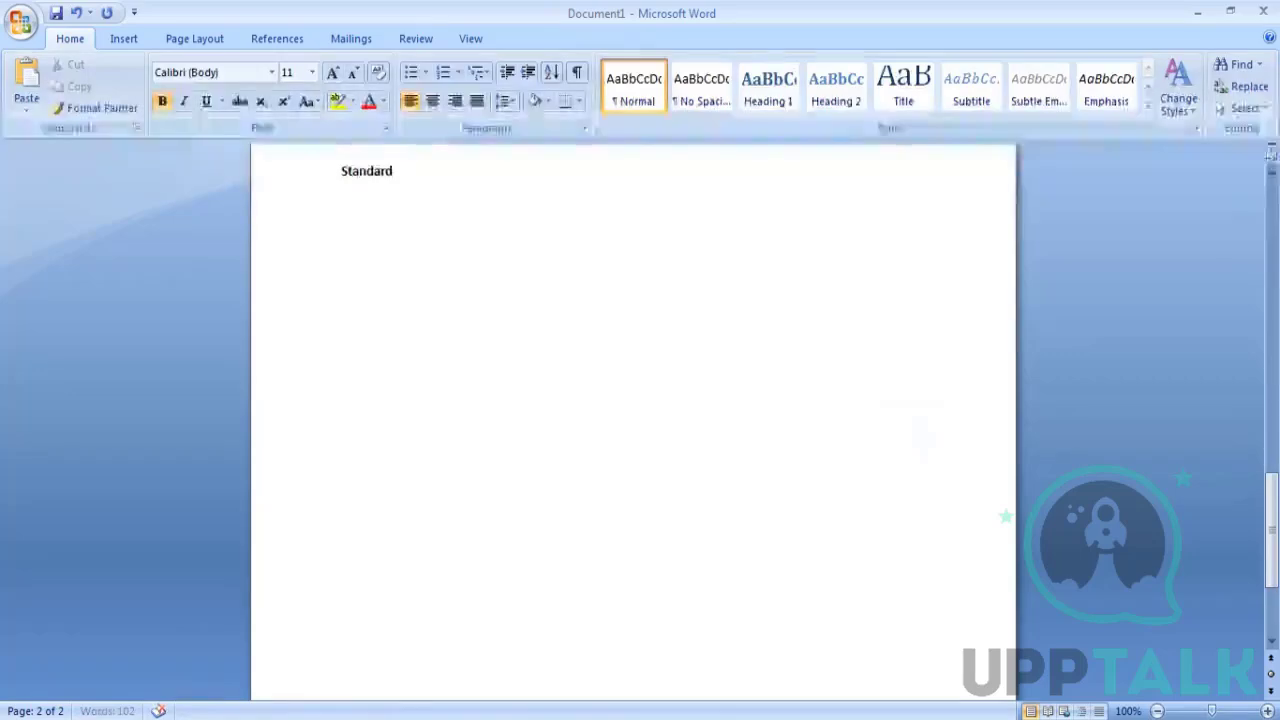
text(Indexed)
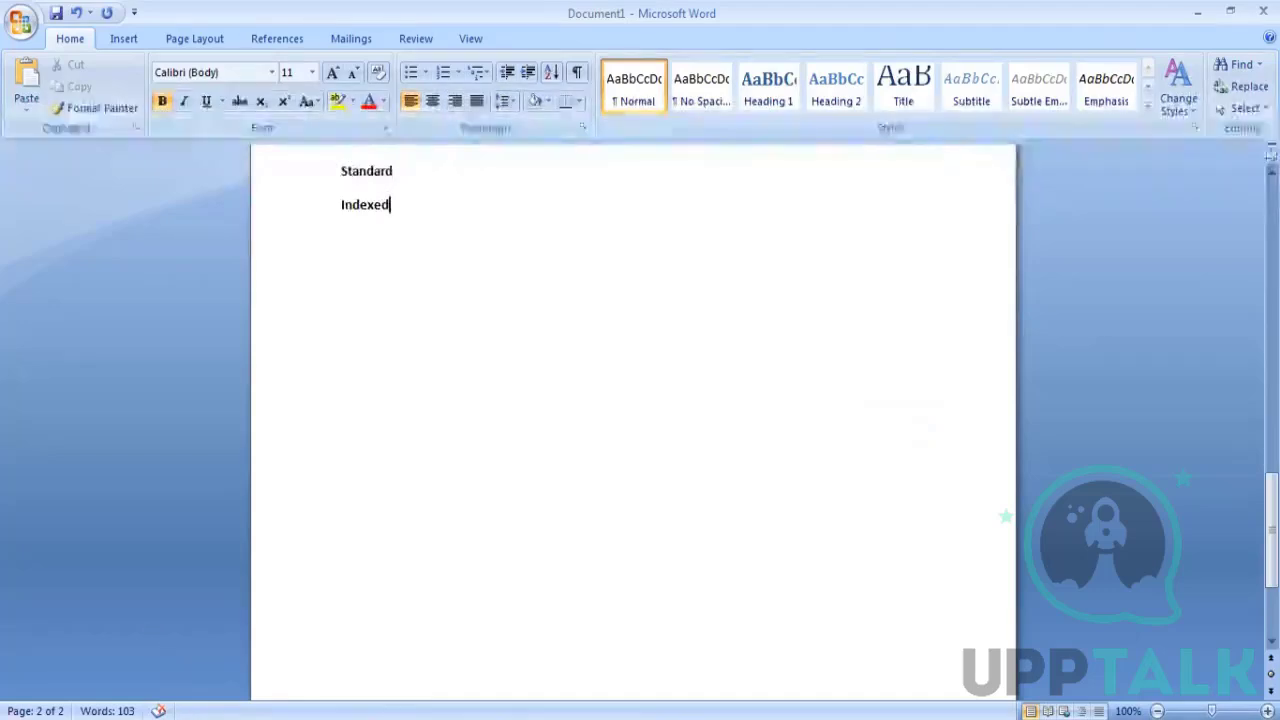
Switch from the document to the remote desktop and launch Google Chrome
mouse_move(605, 718)
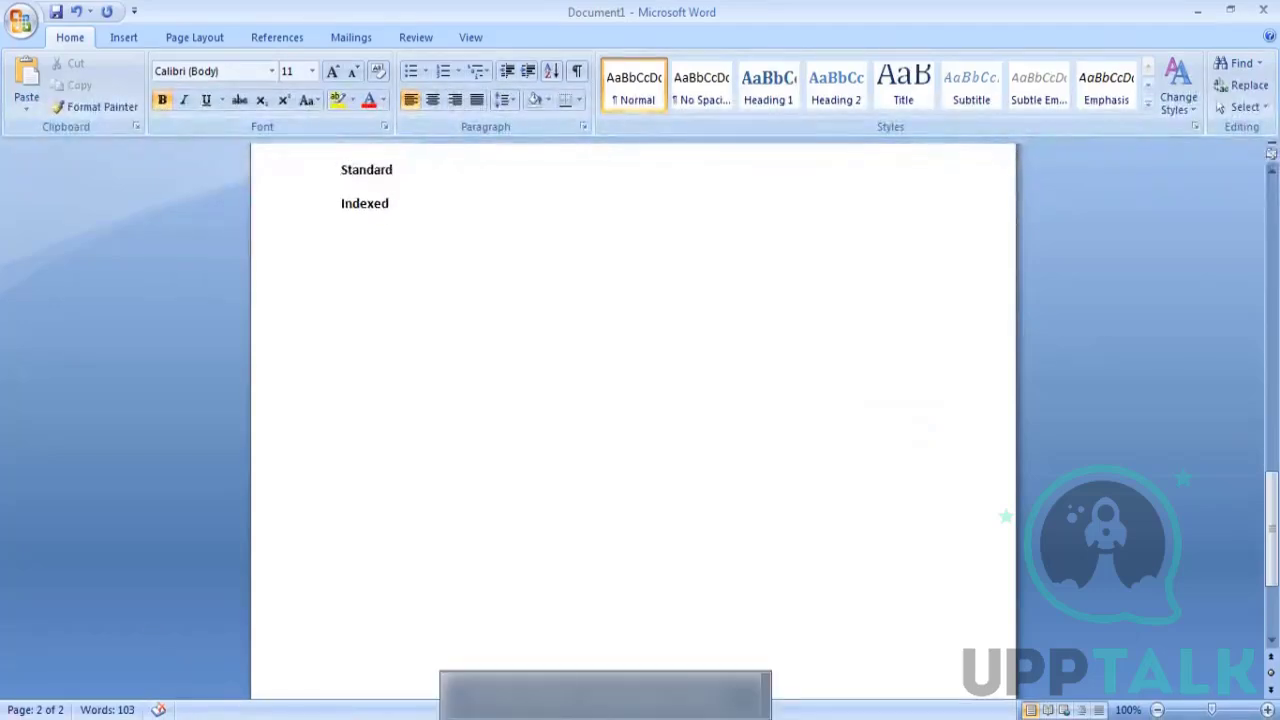
click(605, 716)
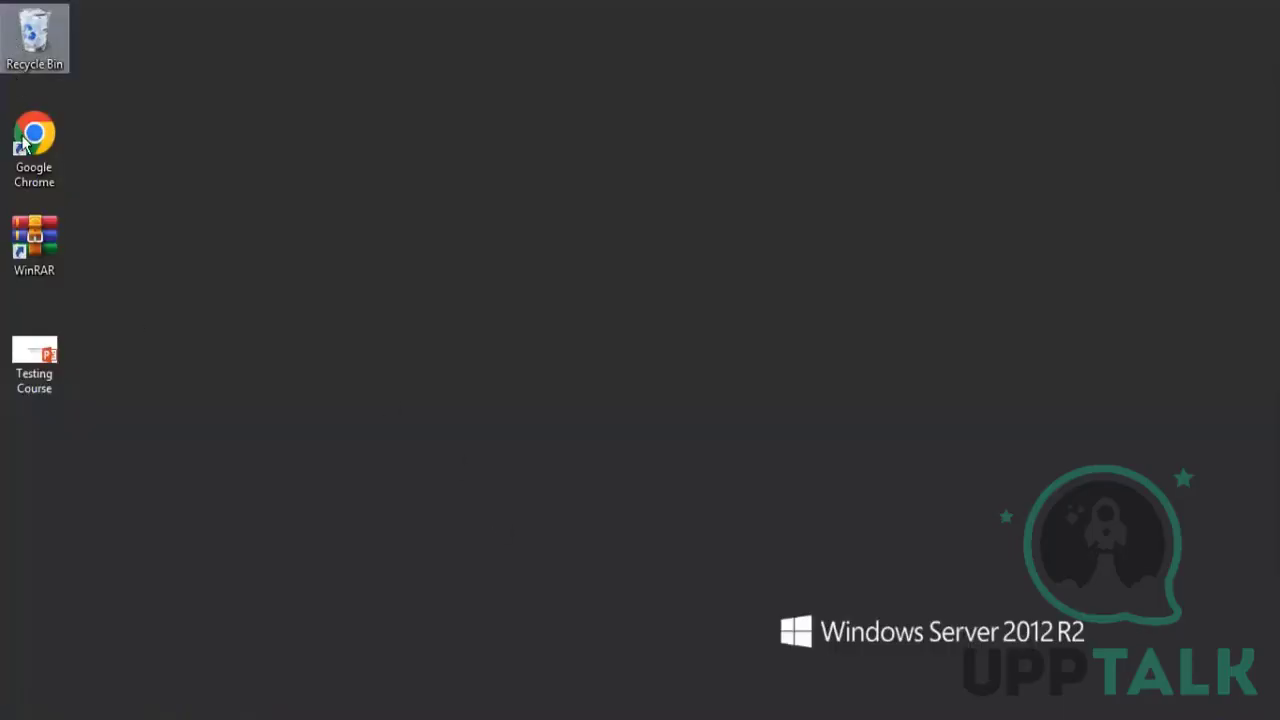
click(37, 175)
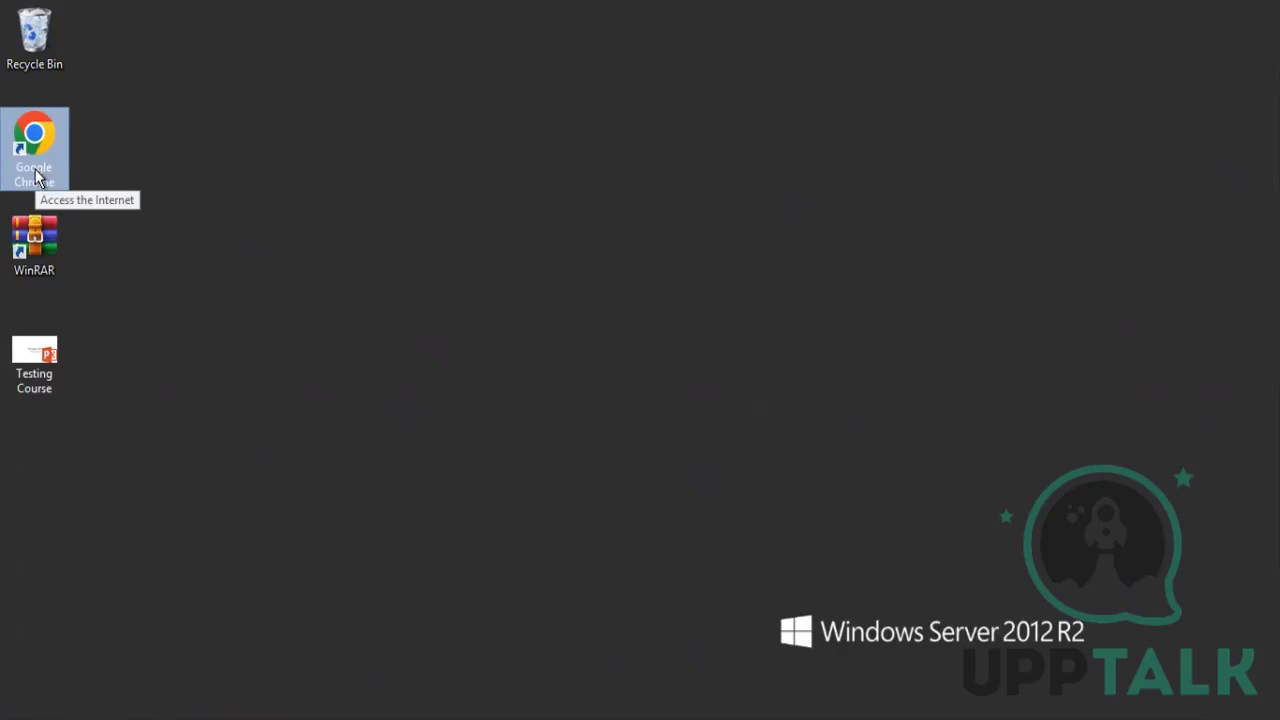
double_click(39, 178)
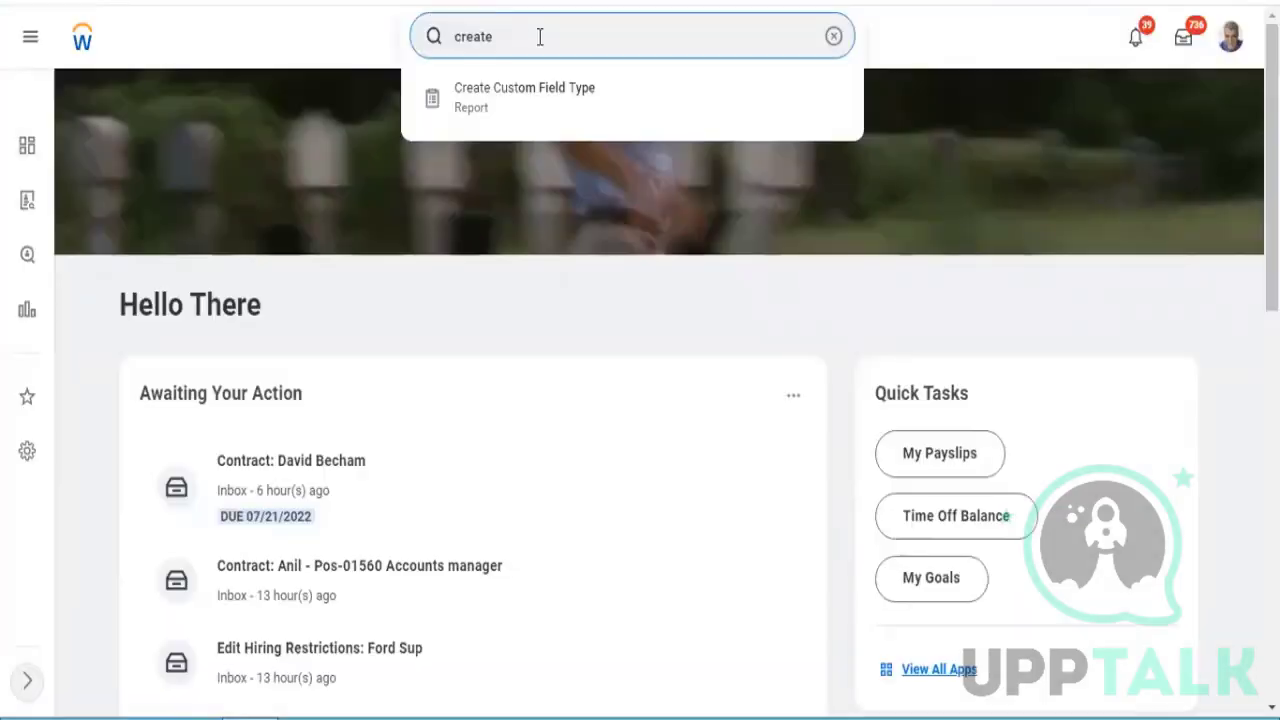
Replace the search text with the HR senior director's first name and open that worker's profile
key(BackSpace)
key(BackSpace)
key(BackSpace)
key(BackSpace)
key(BackSpace)
key(BackSpace)
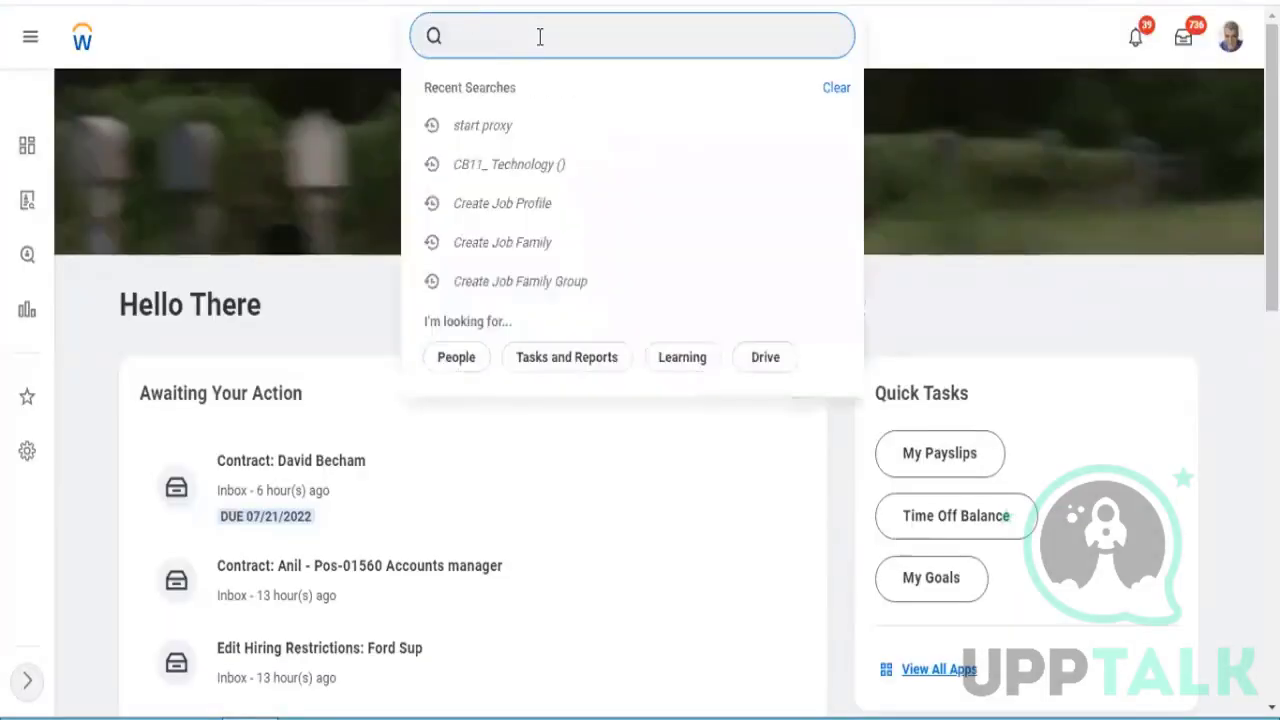
text(loga)
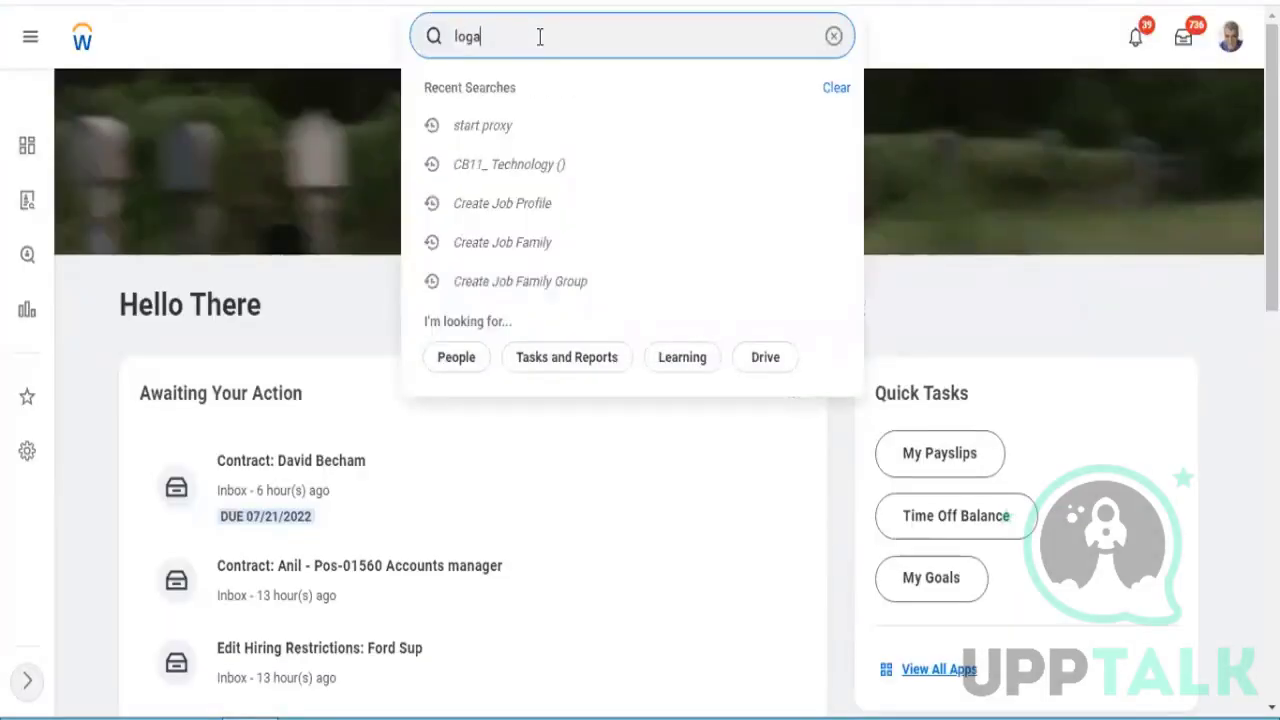
text(n)
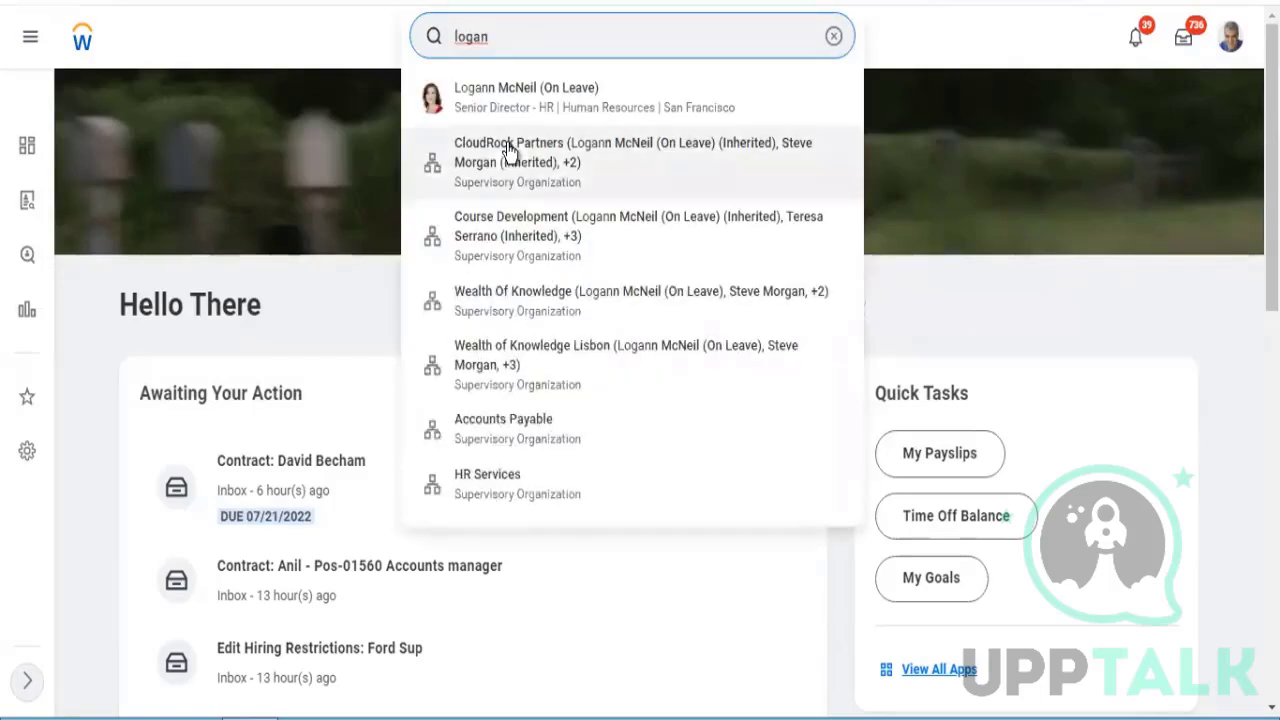
click(507, 110)
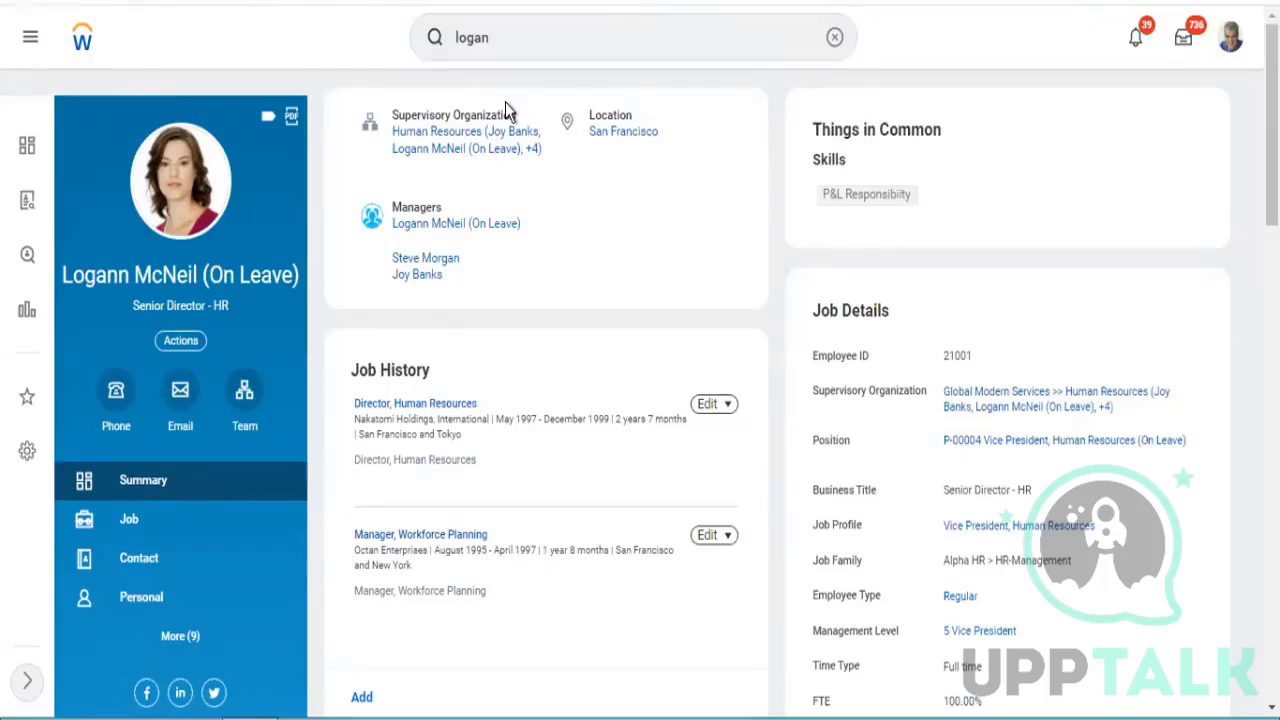
Start a proxy session acting as the worker whose profile is open
click(487, 31)
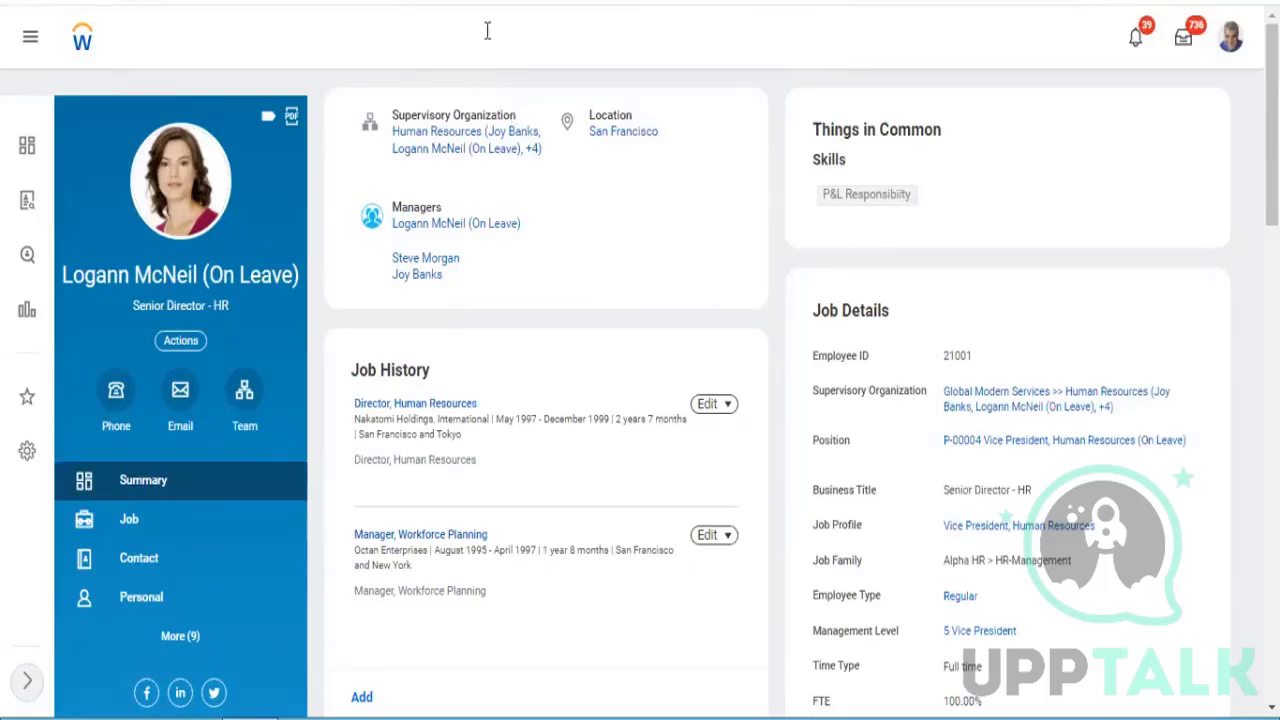
click(182, 341)
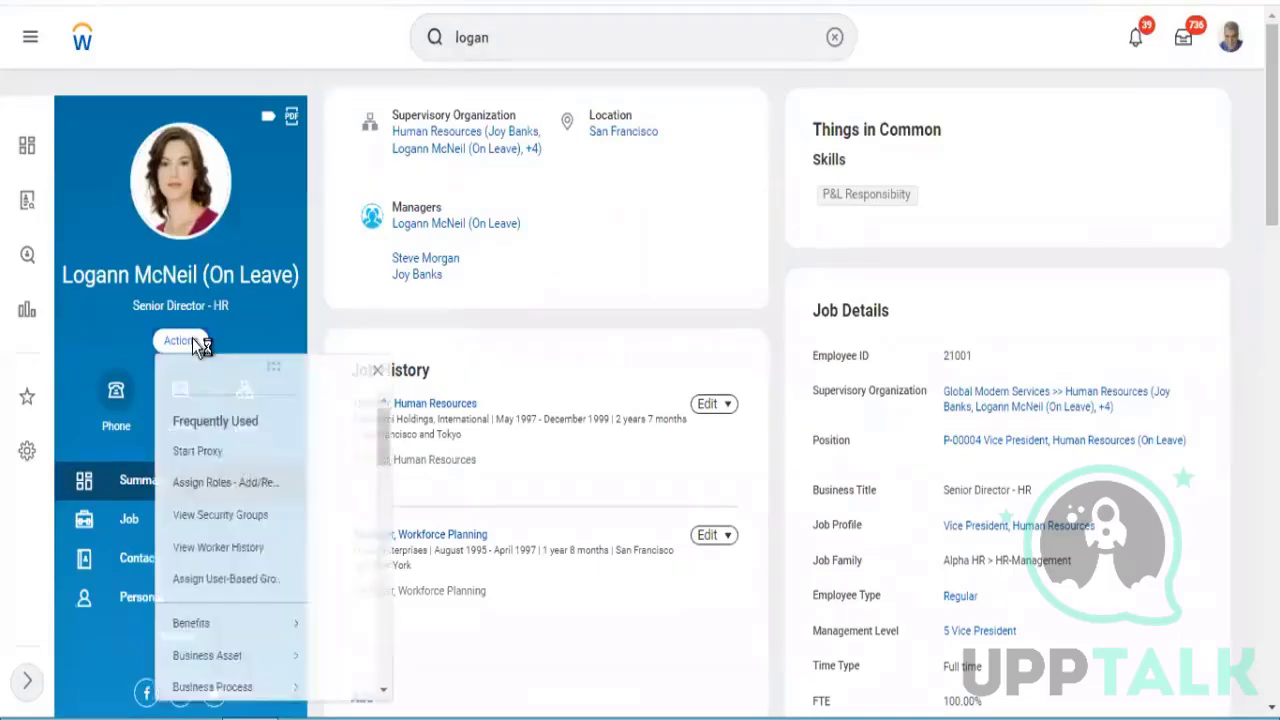
click(205, 472)
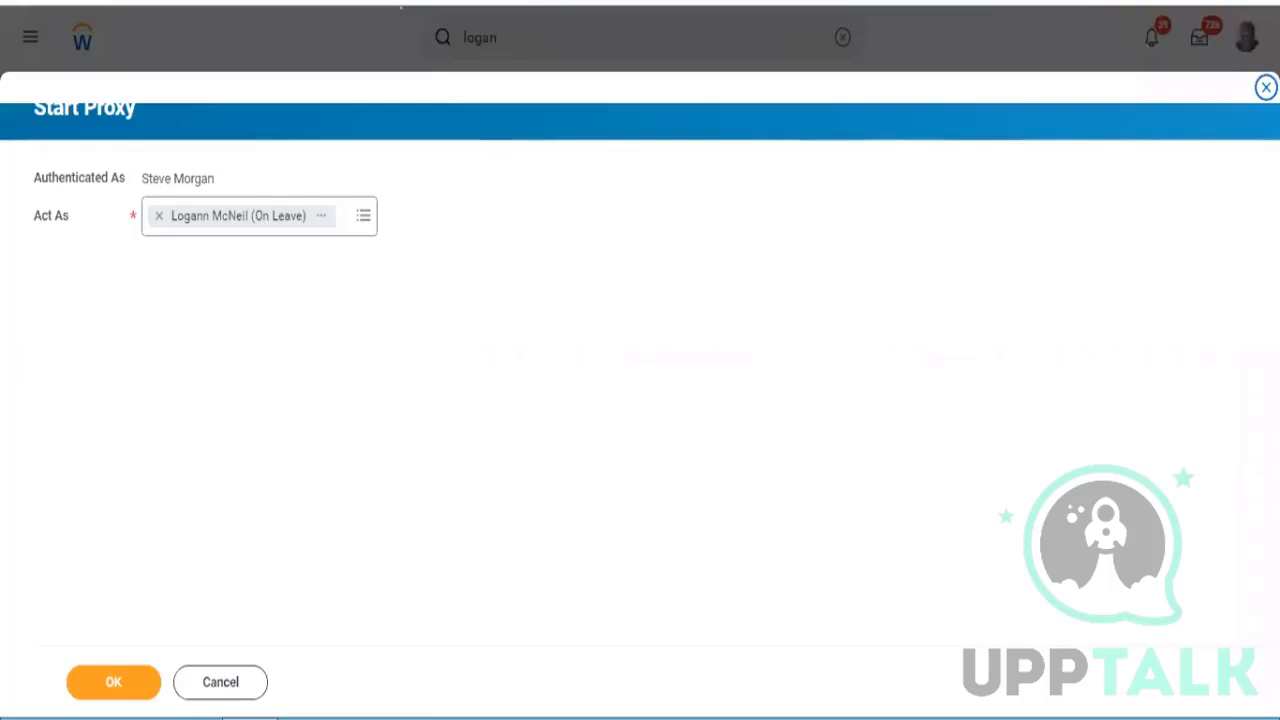
click(115, 684)
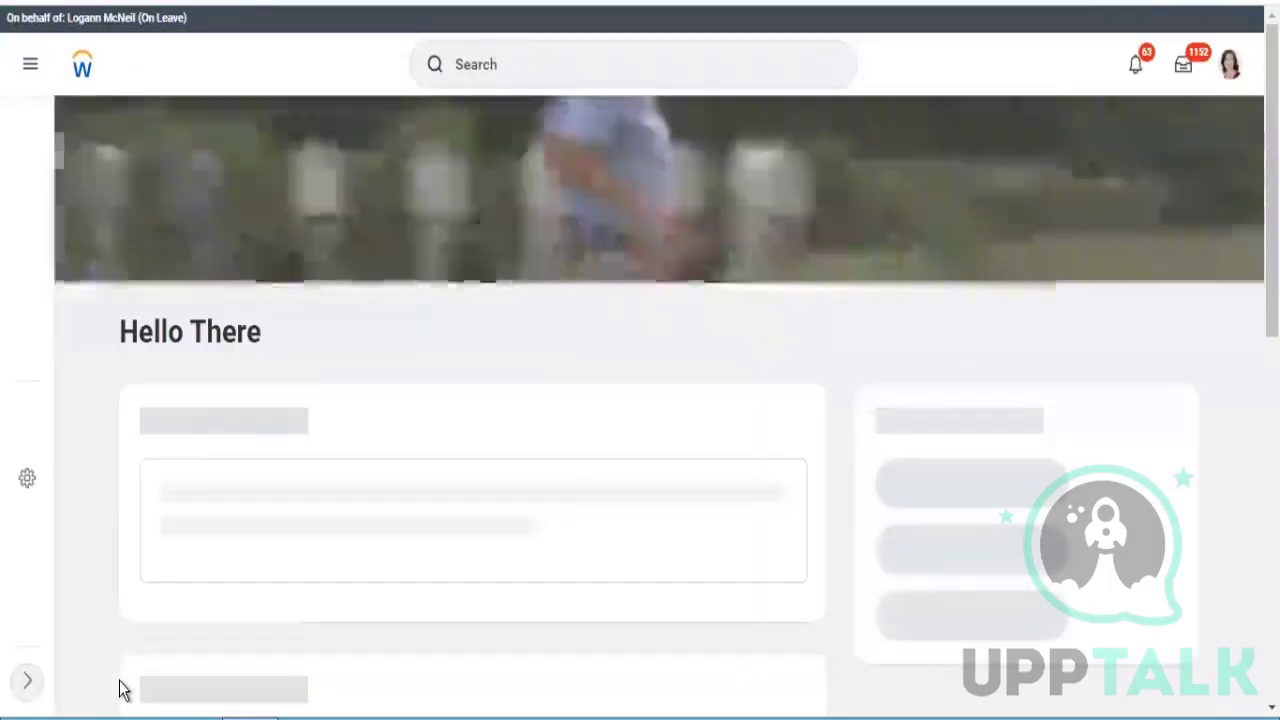
Search for "create cust report" and open the Create Custom Report task
click(504, 58)
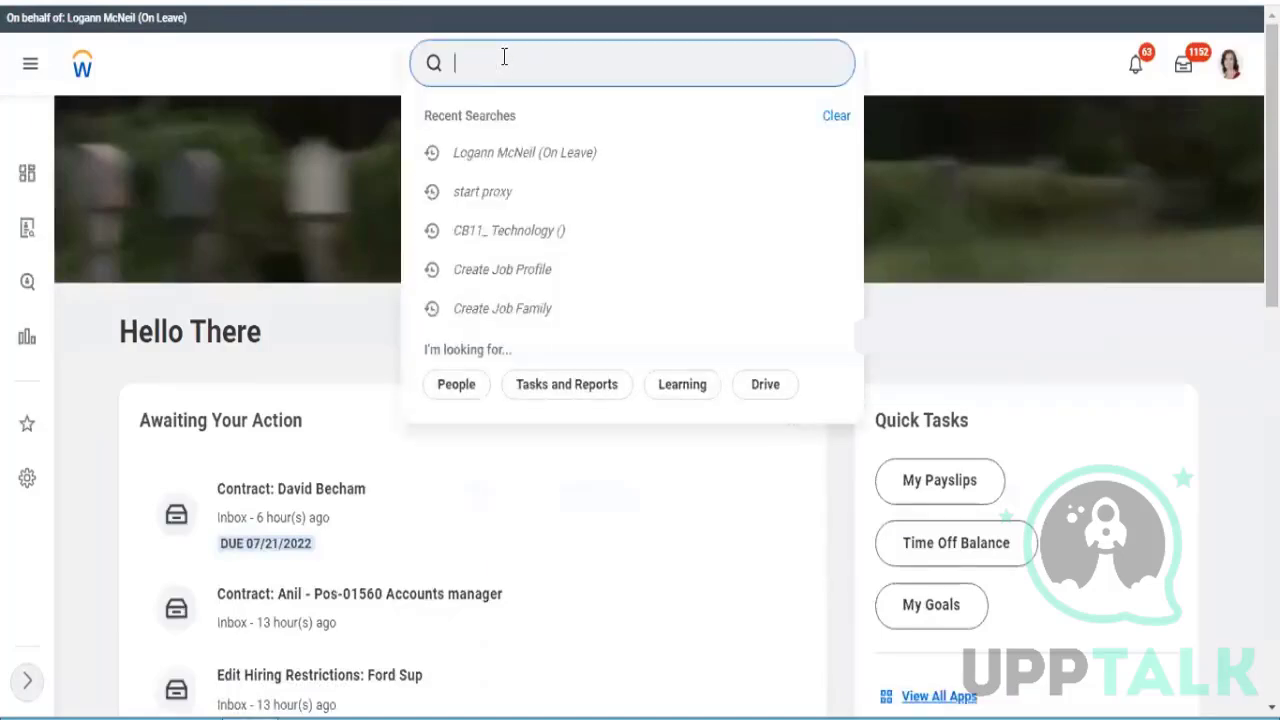
text(create cu)
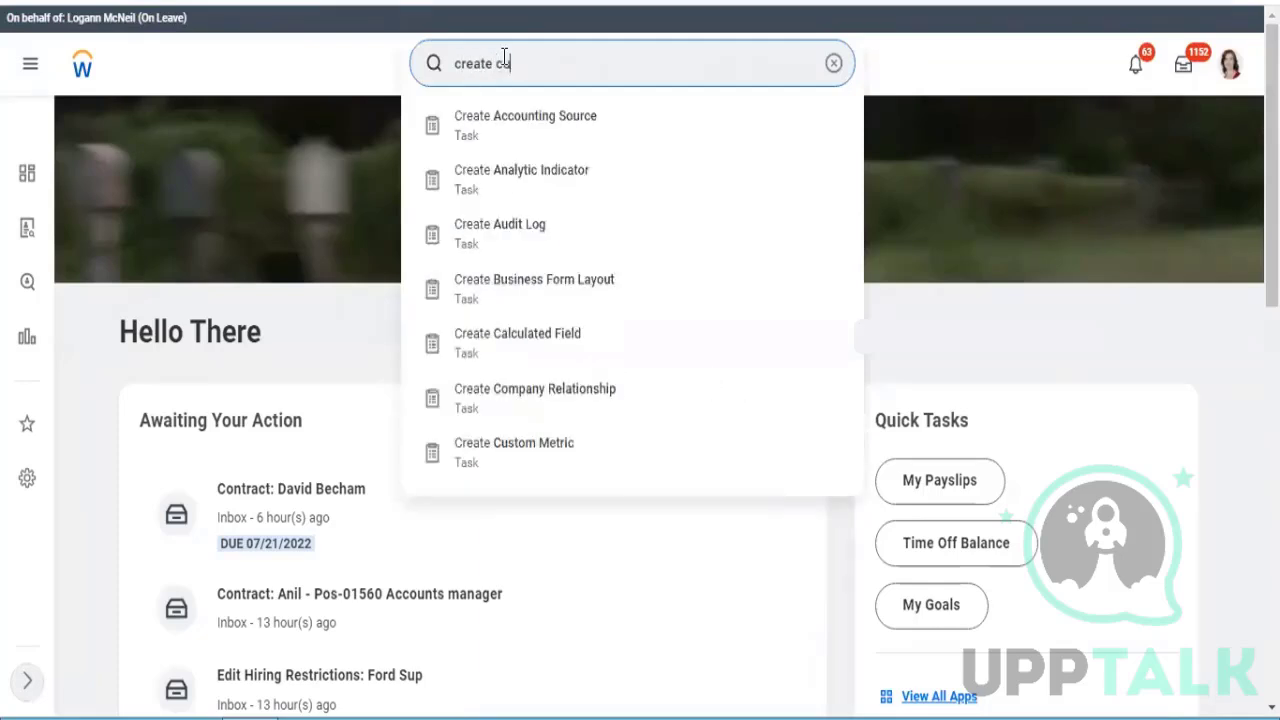
text(st report)
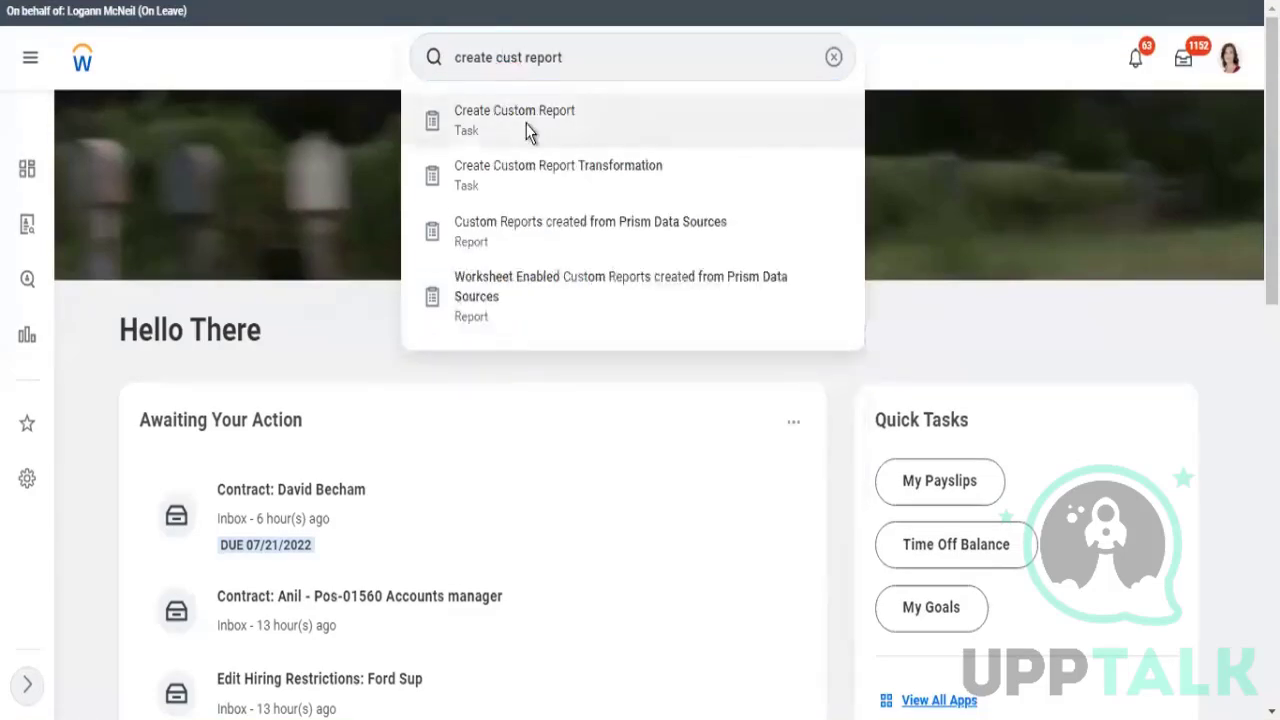
click(528, 133)
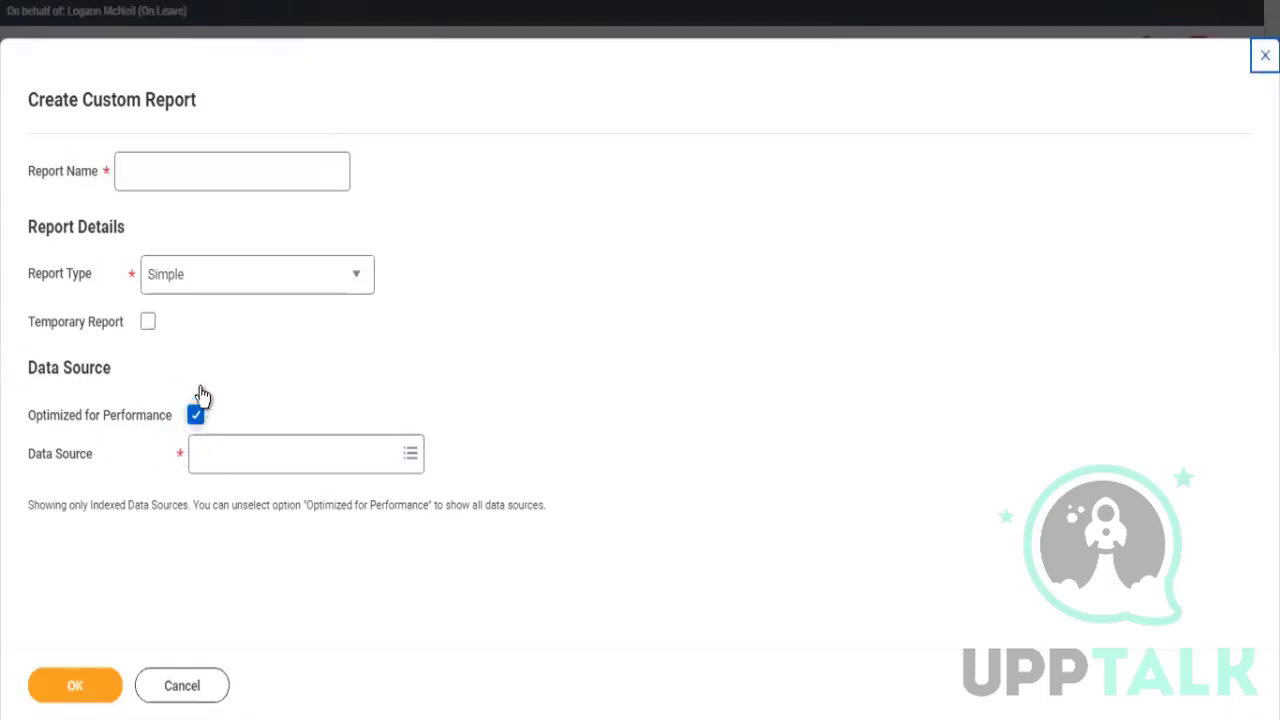
Clear Optimized for Performance and bring up the available data source choices for the report
click(224, 460)
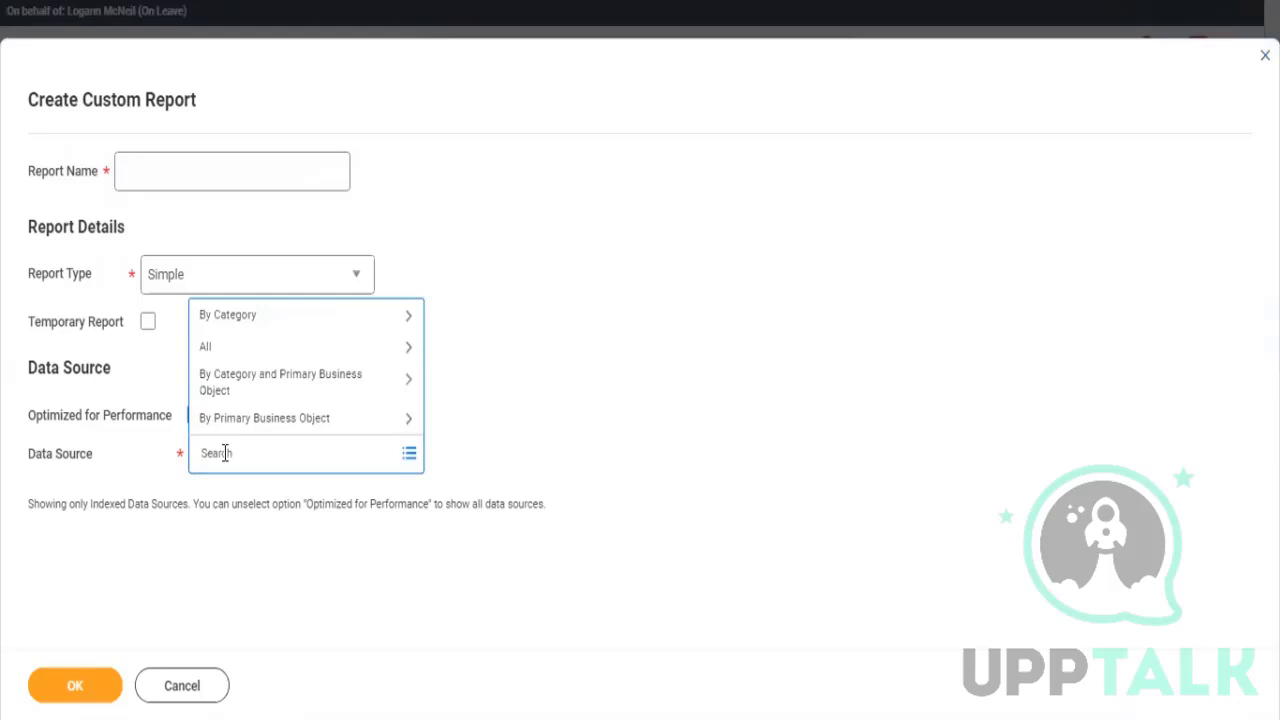
click(161, 463)
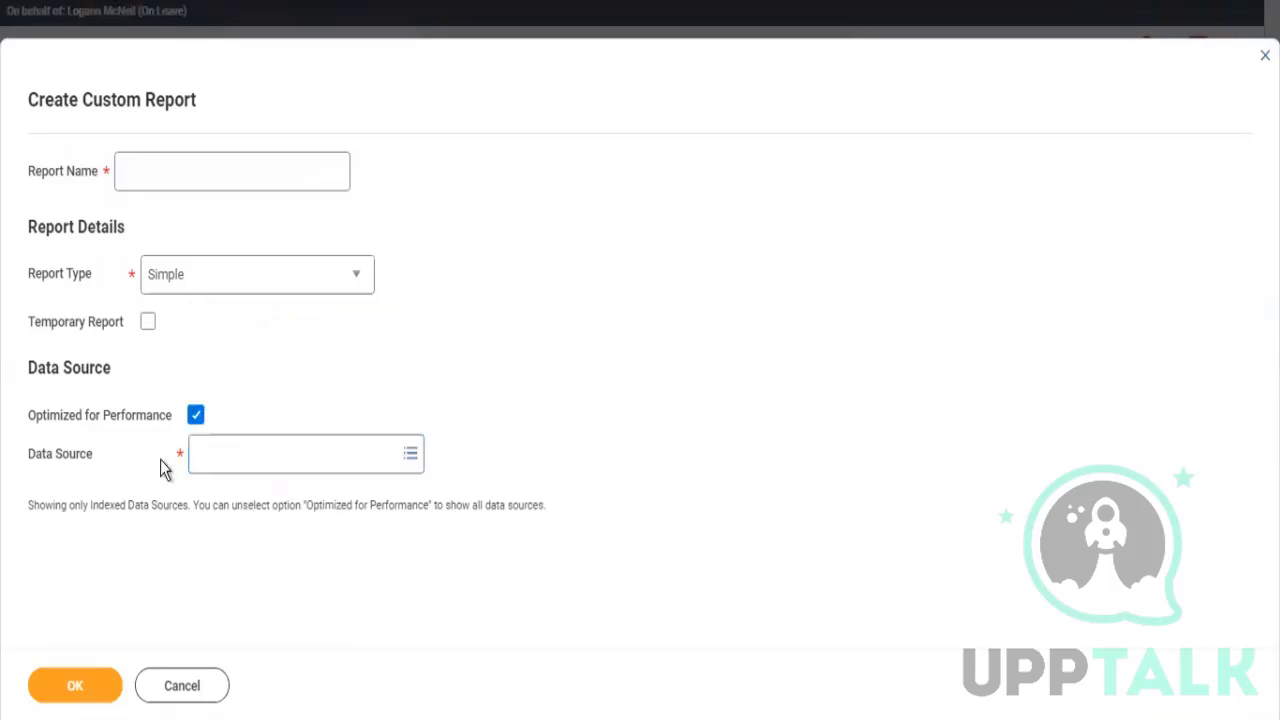
click(195, 416)
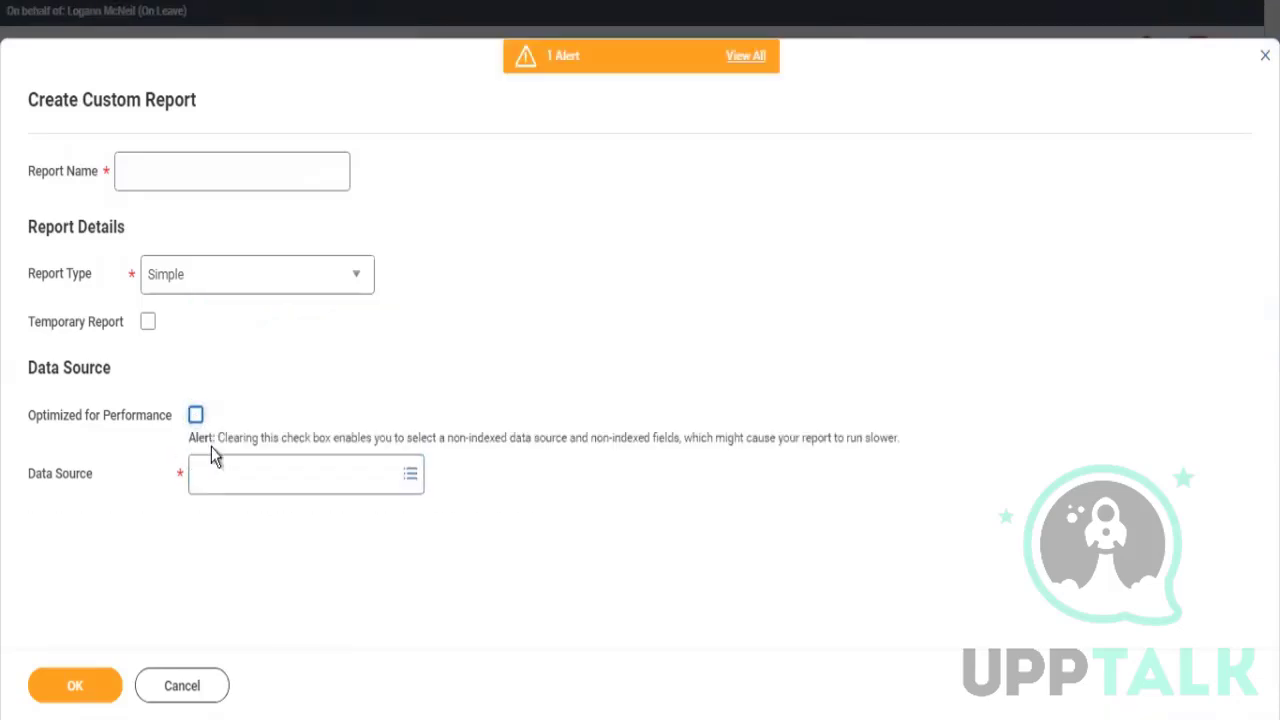
click(218, 478)
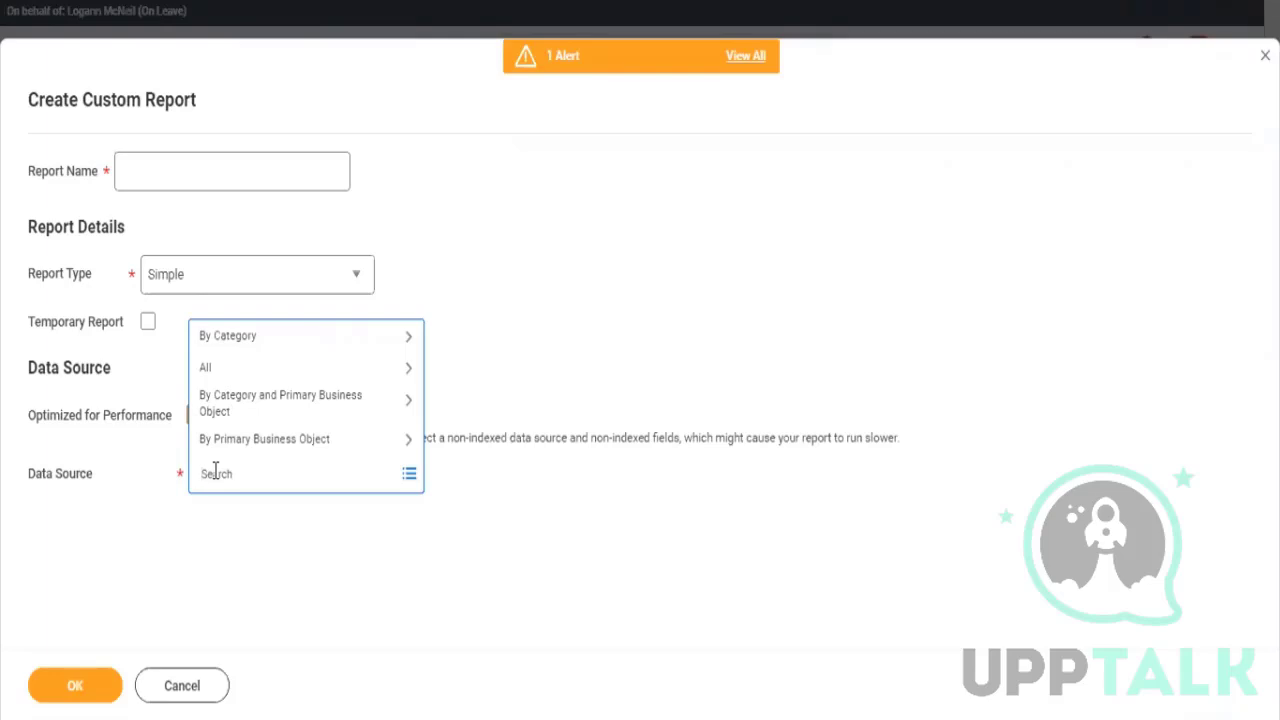
Name the report "CR - Demographic - Report" and set its report type to Advanced
click(199, 171)
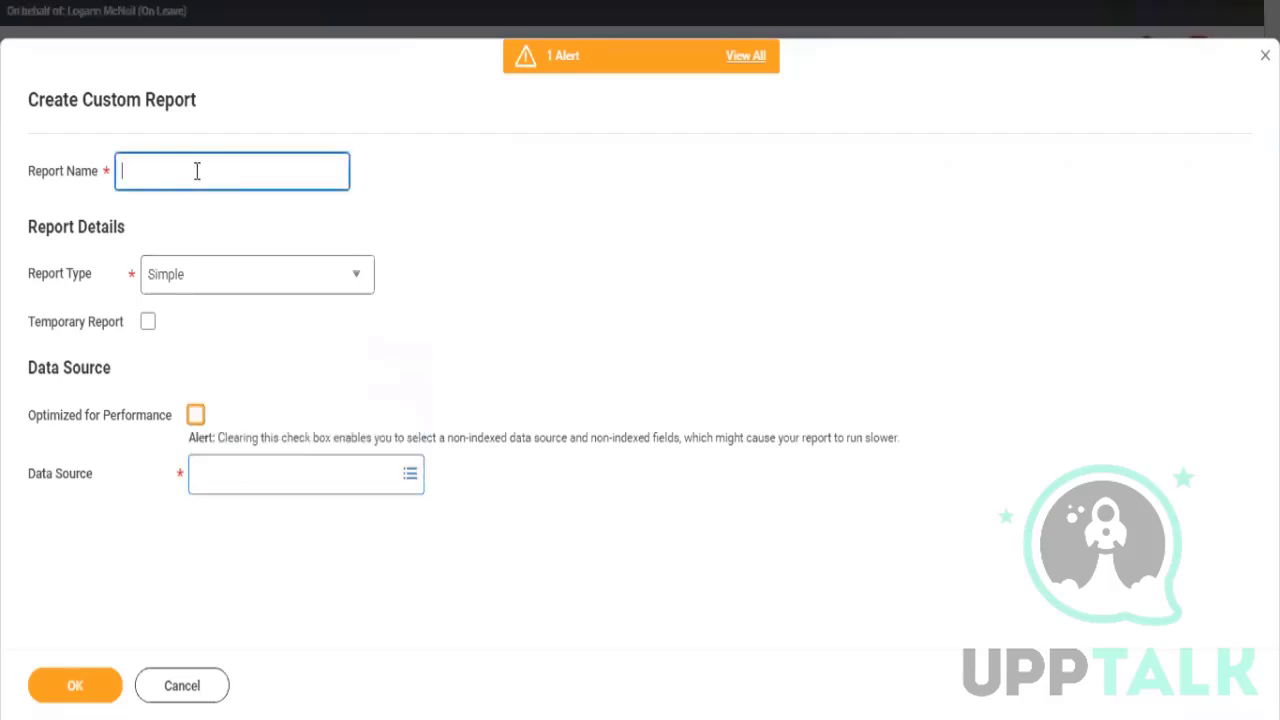
text(CR - Demographic - Report)
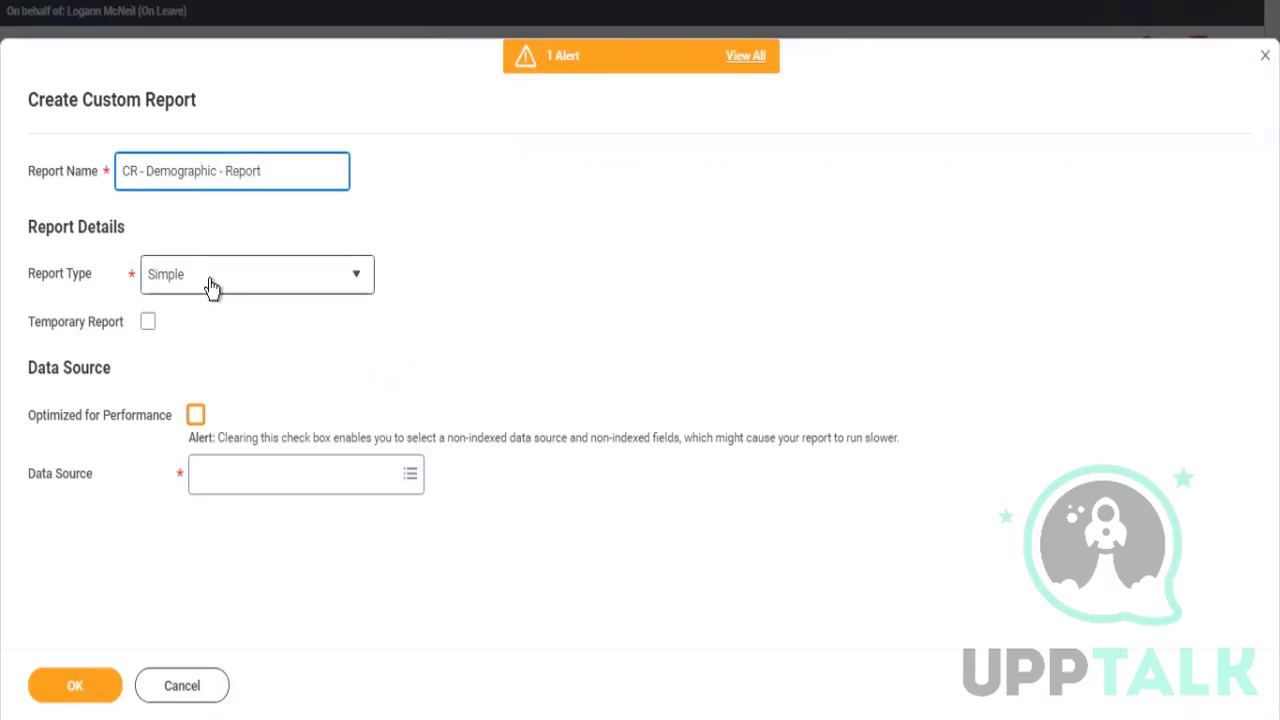
click(212, 287)
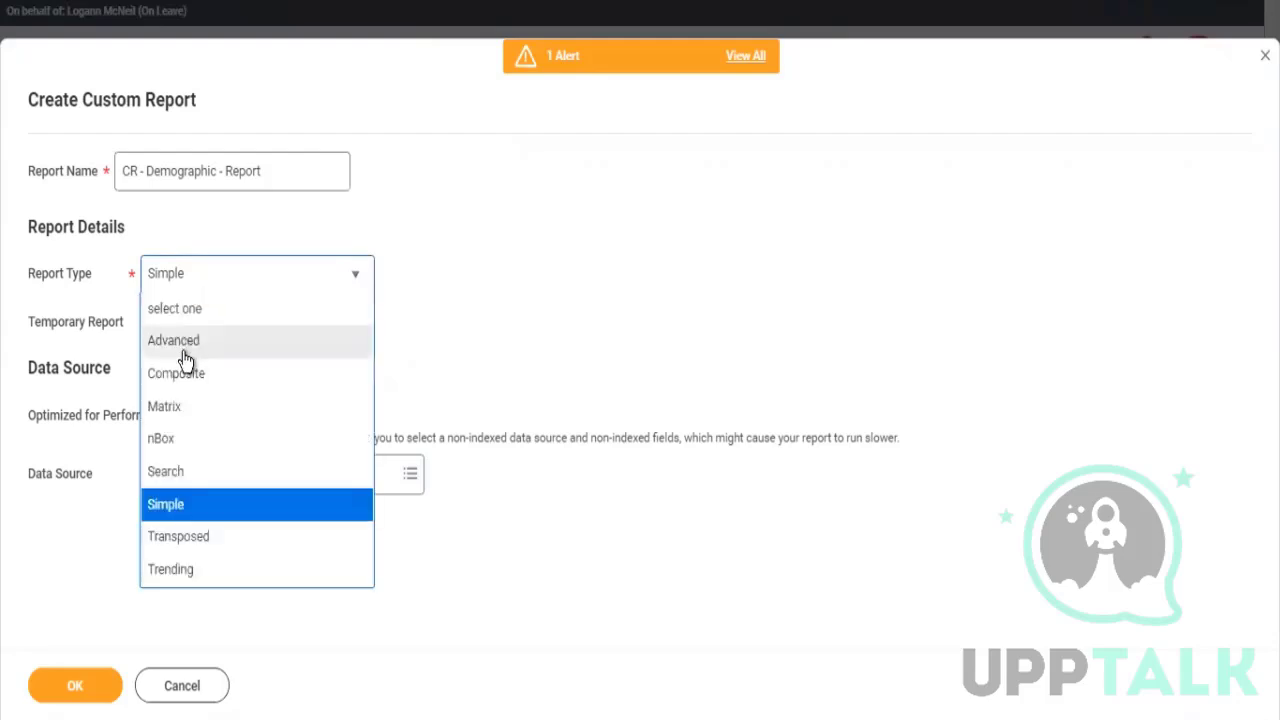
click(183, 355)
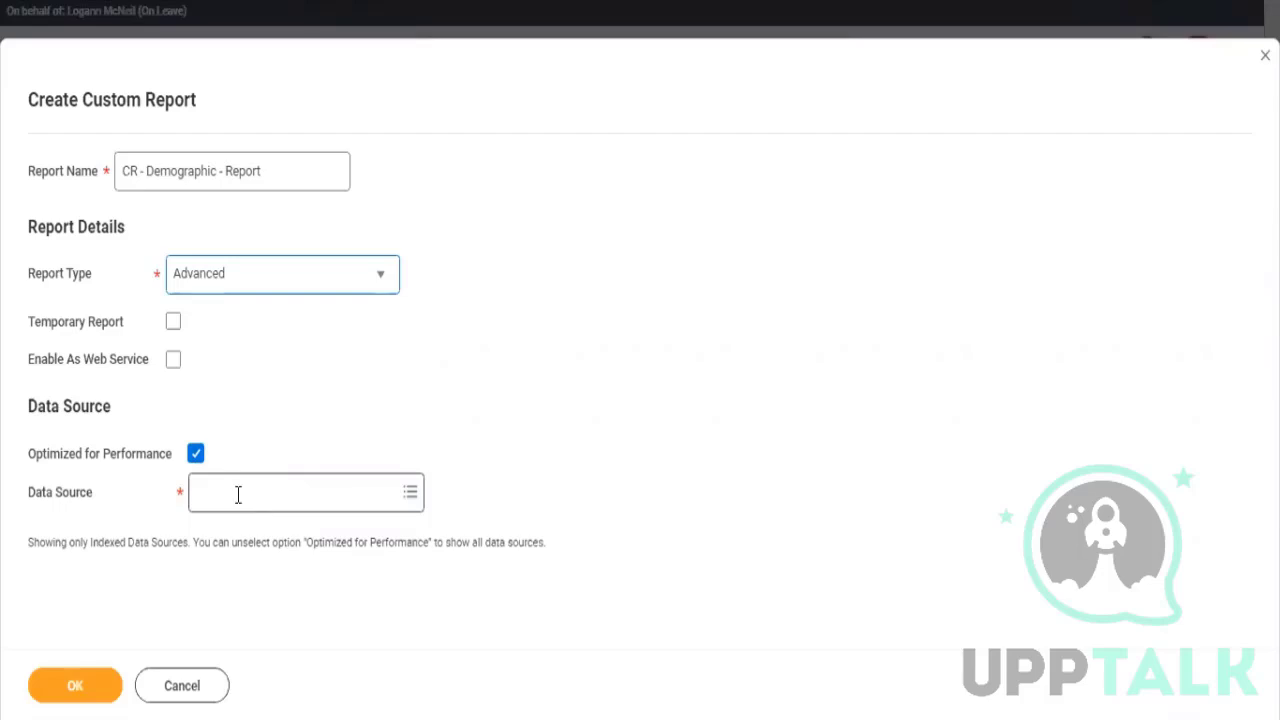
Search the data sources for "all workers", choose Indexed All Workers and view its details
click(238, 494)
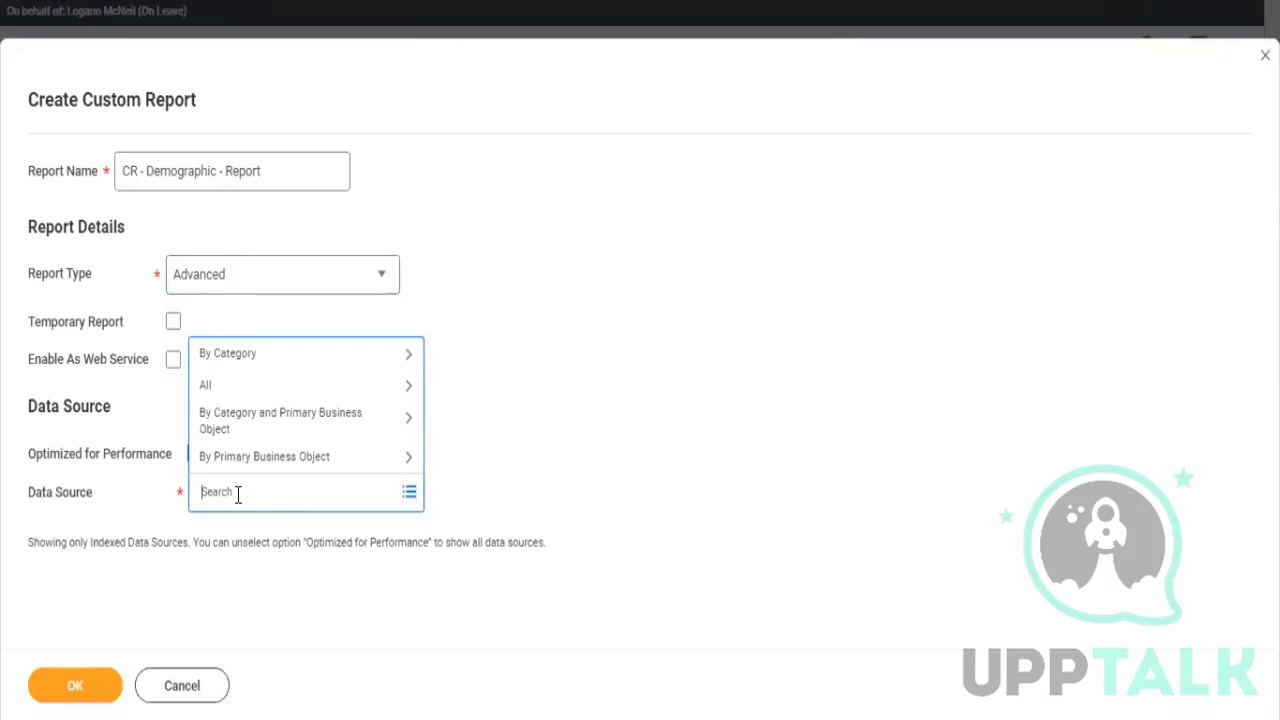
text(all workers)
key(Return)
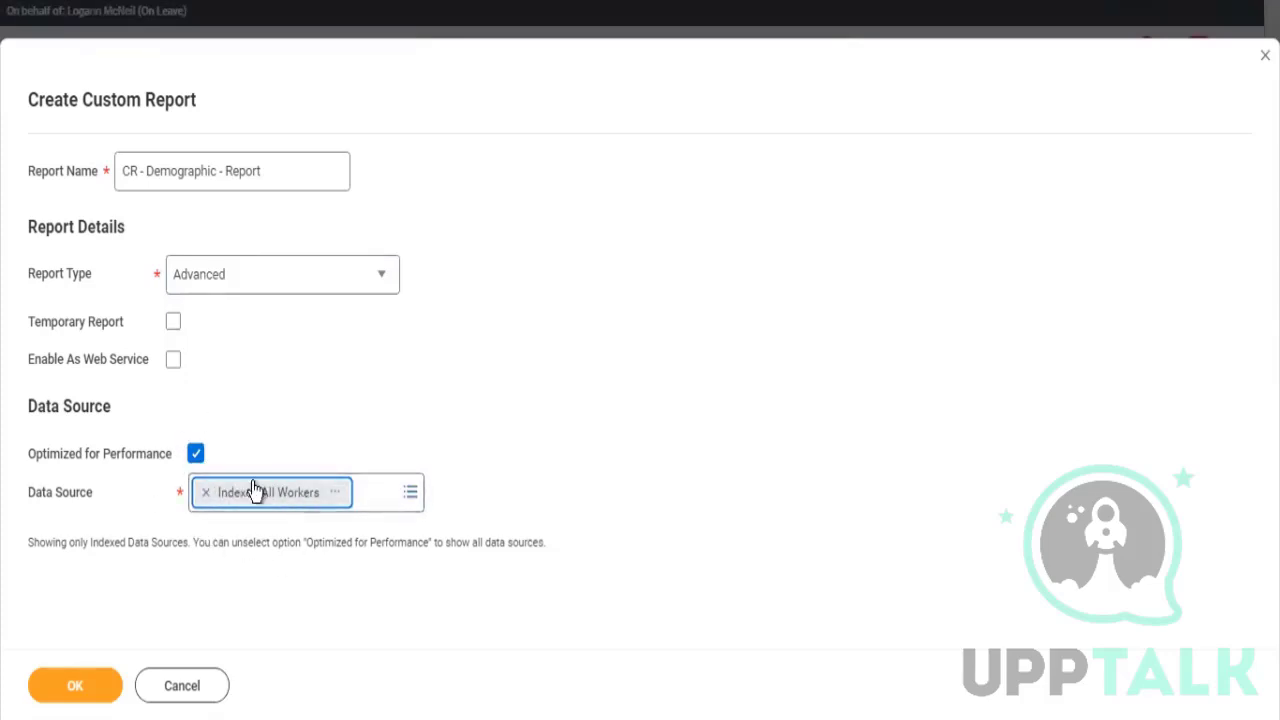
click(338, 495)
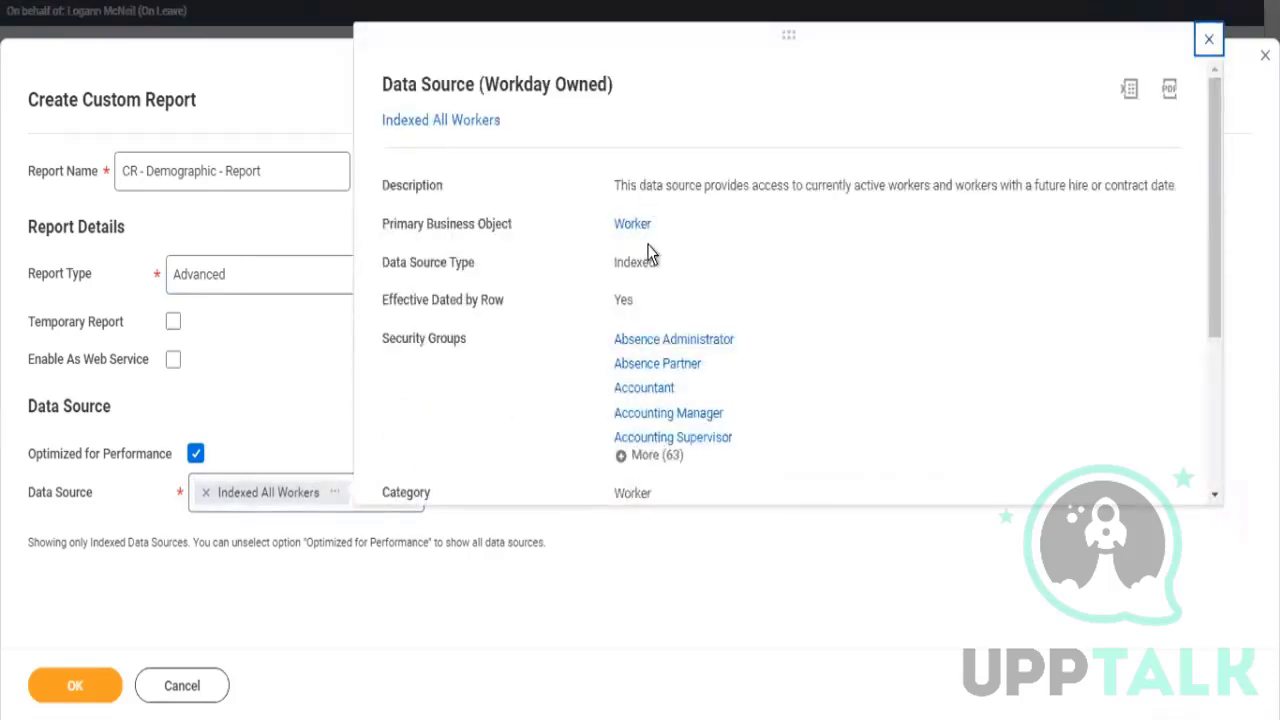
Remove Indexed All Workers from the data source and clear Optimized for Performance
click(197, 456)
click(197, 456)
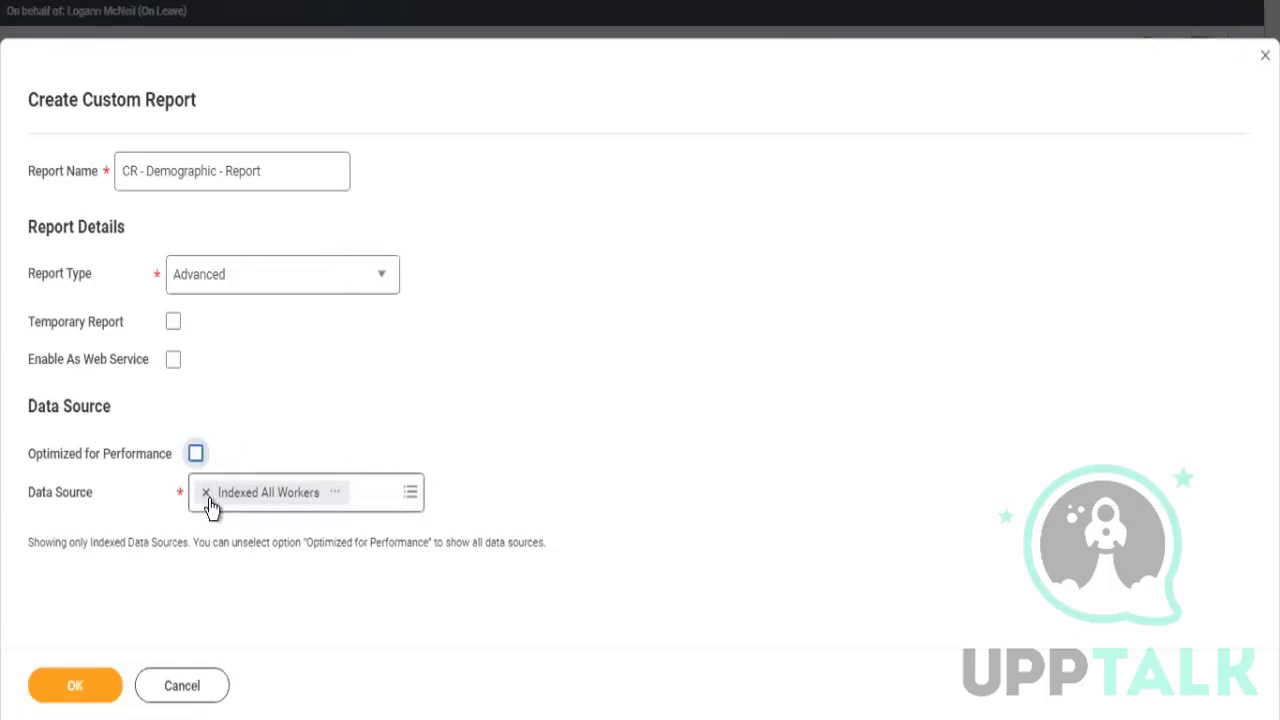
click(210, 510)
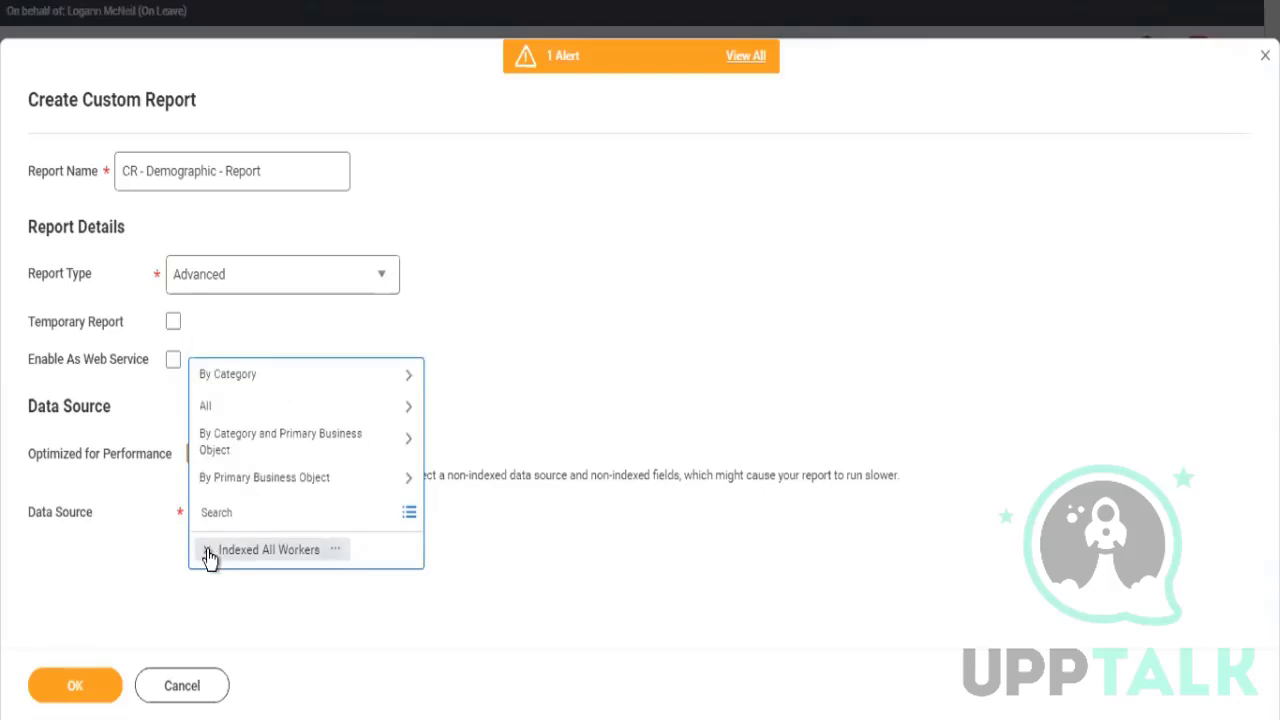
click(207, 553)
click(212, 507)
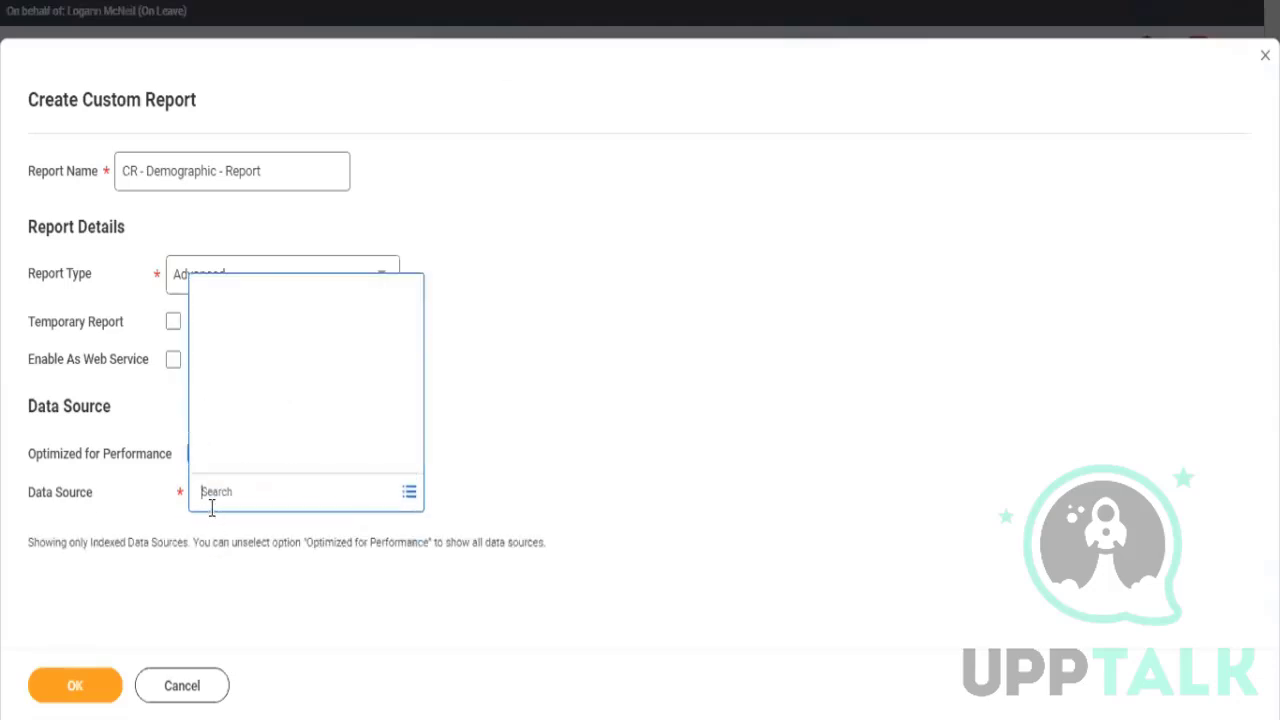
click(162, 495)
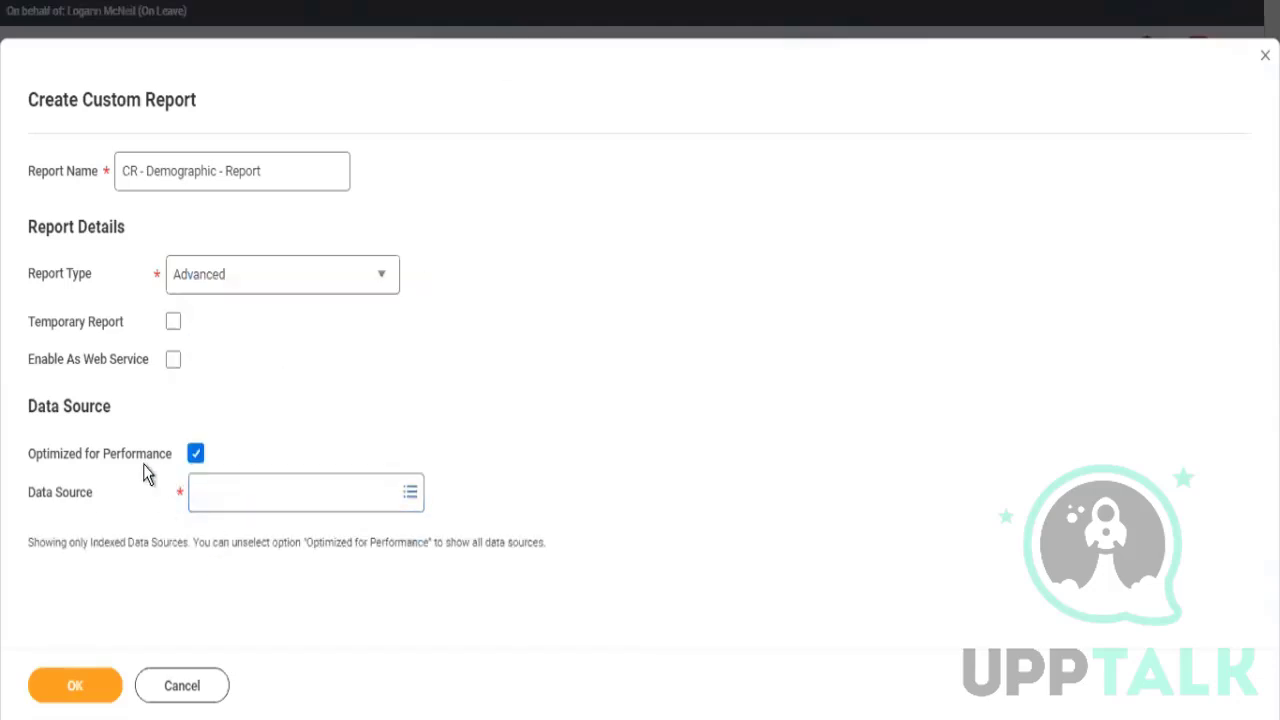
click(196, 456)
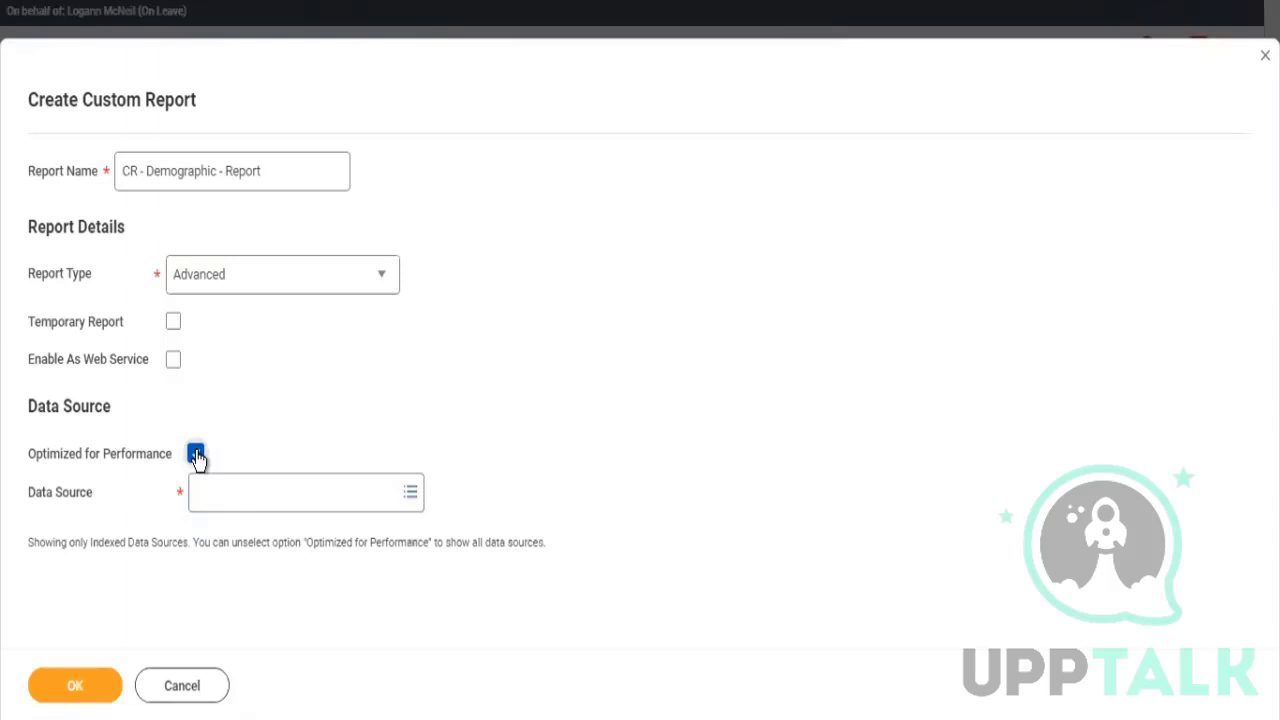
Search the data sources for "All workers" and view the details of All Workers and Indexed All Workers
click(228, 520)
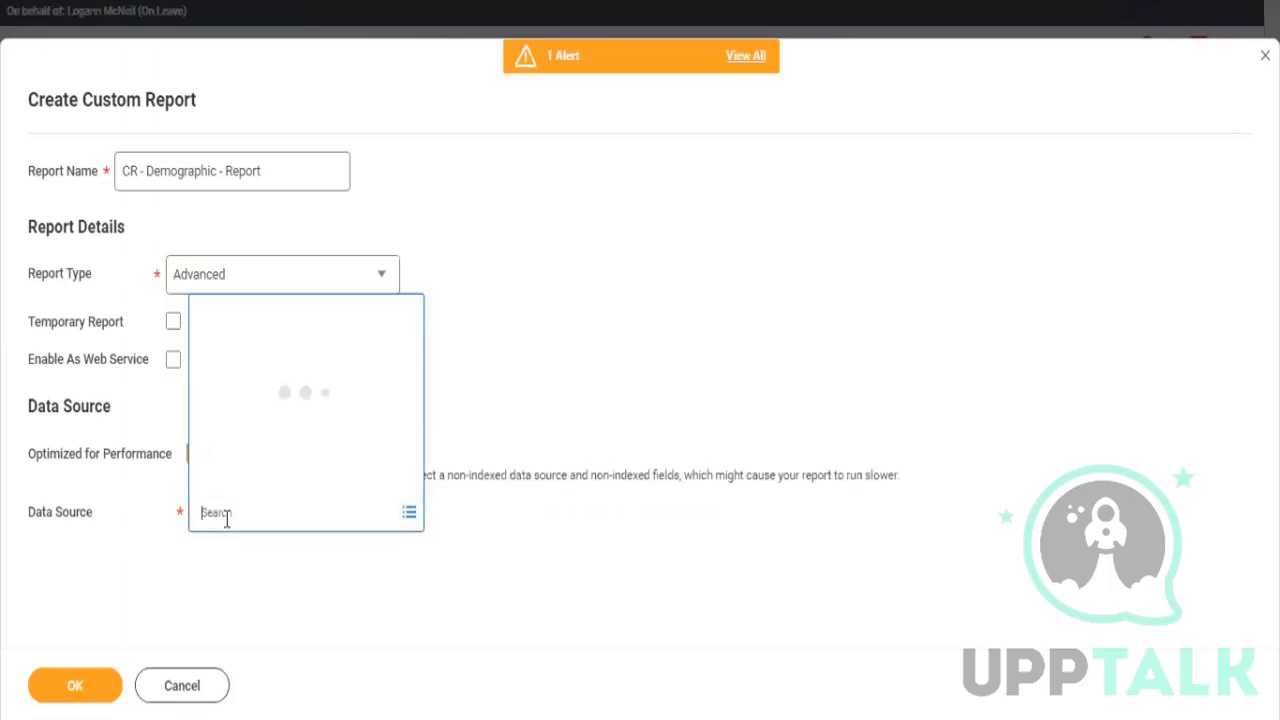
text(All w)
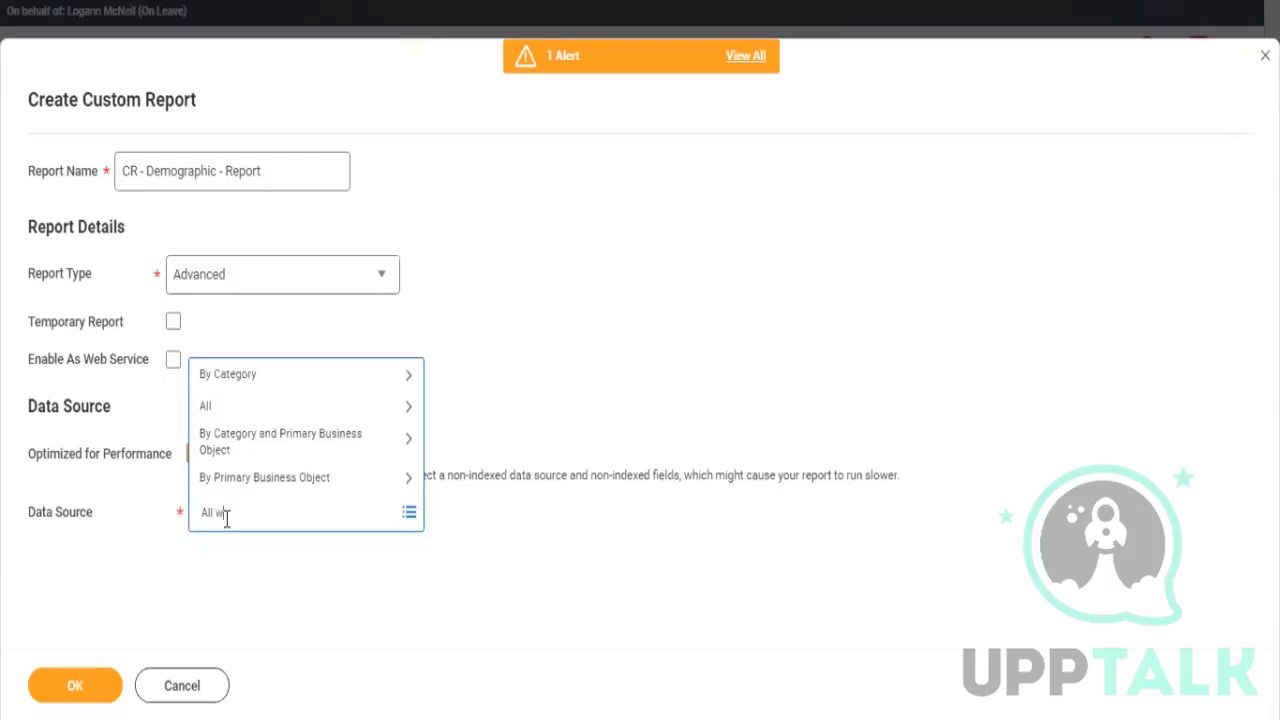
text(orkers)
key(Return)
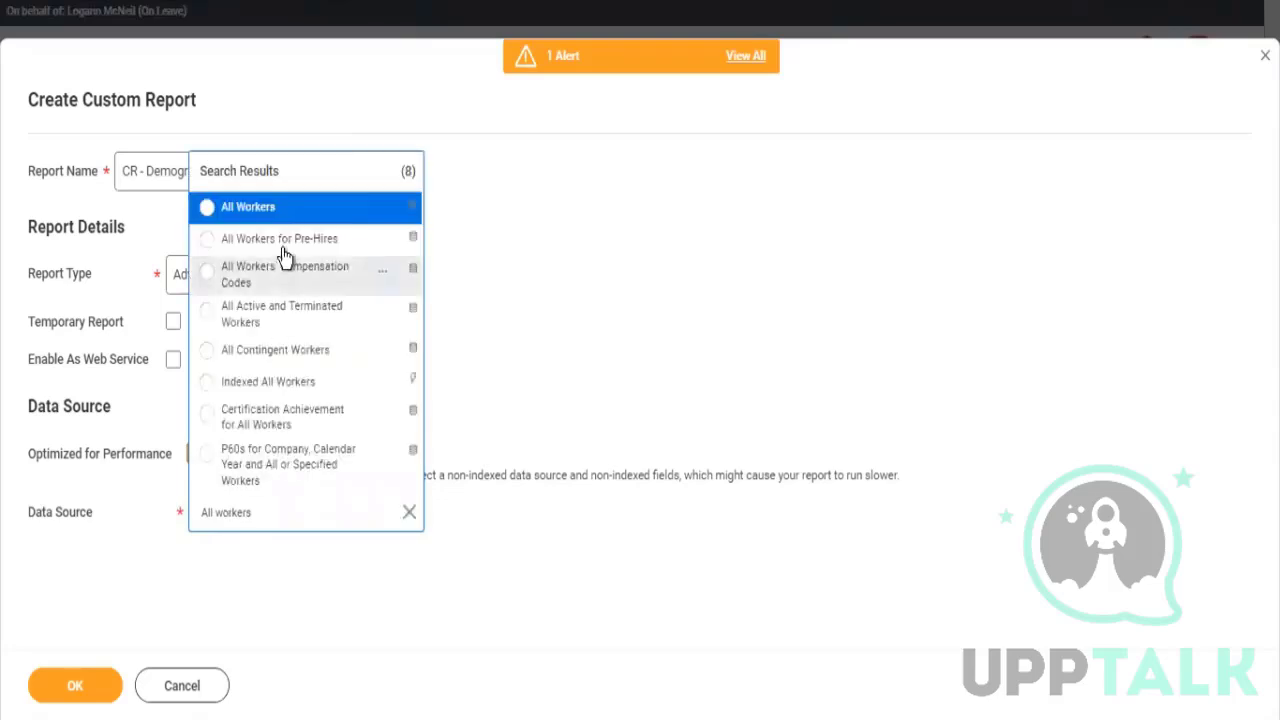
click(386, 208)
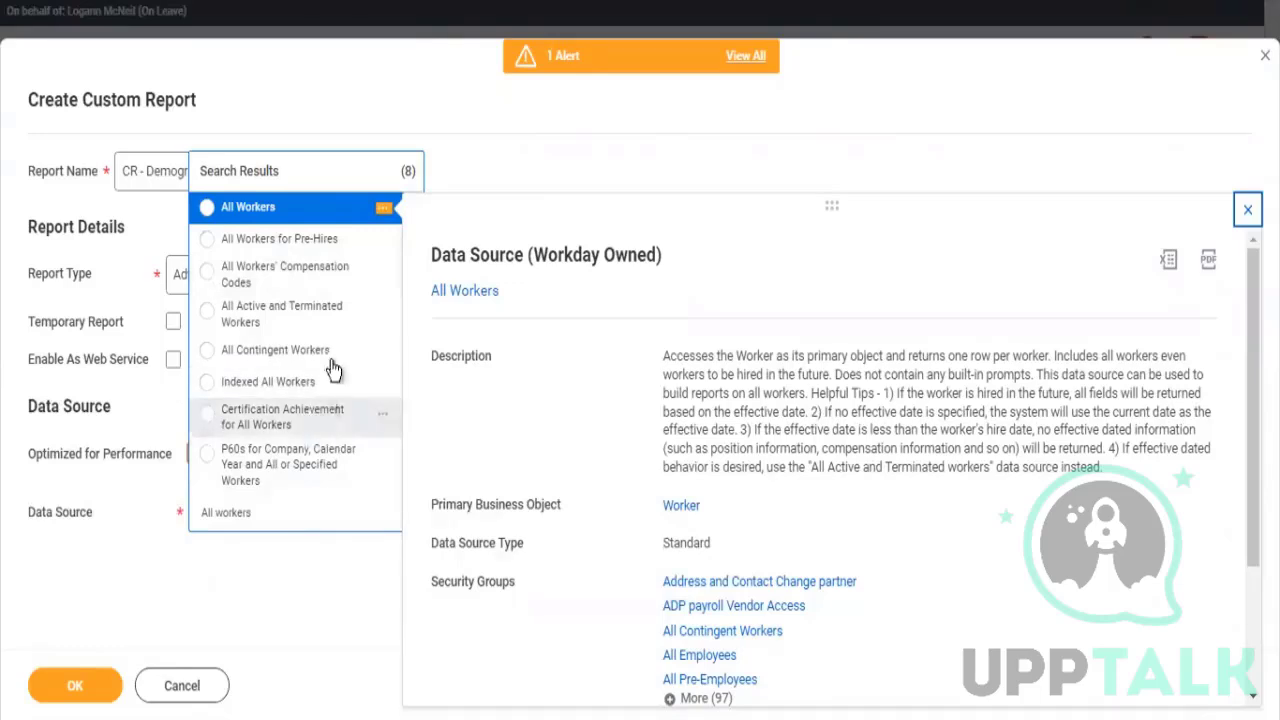
click(385, 387)
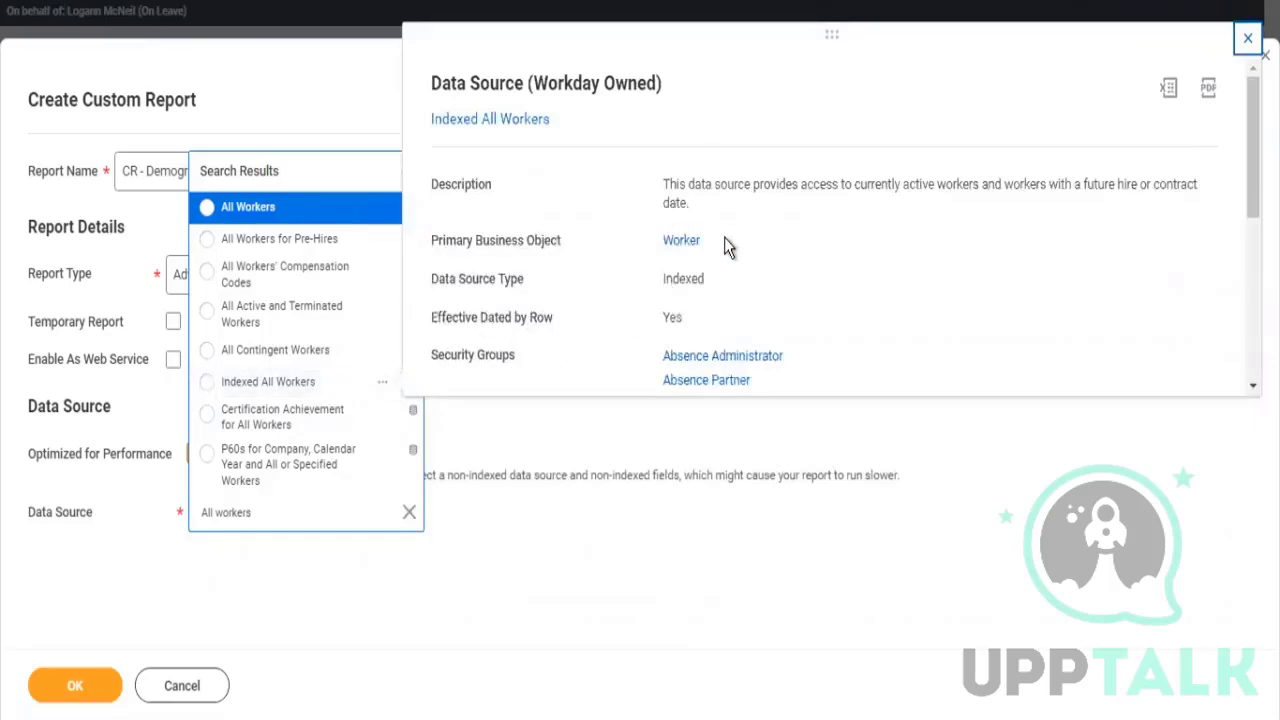
Create the report with Indexed All Workers as its data source and look through the available data source filters
click(312, 390)
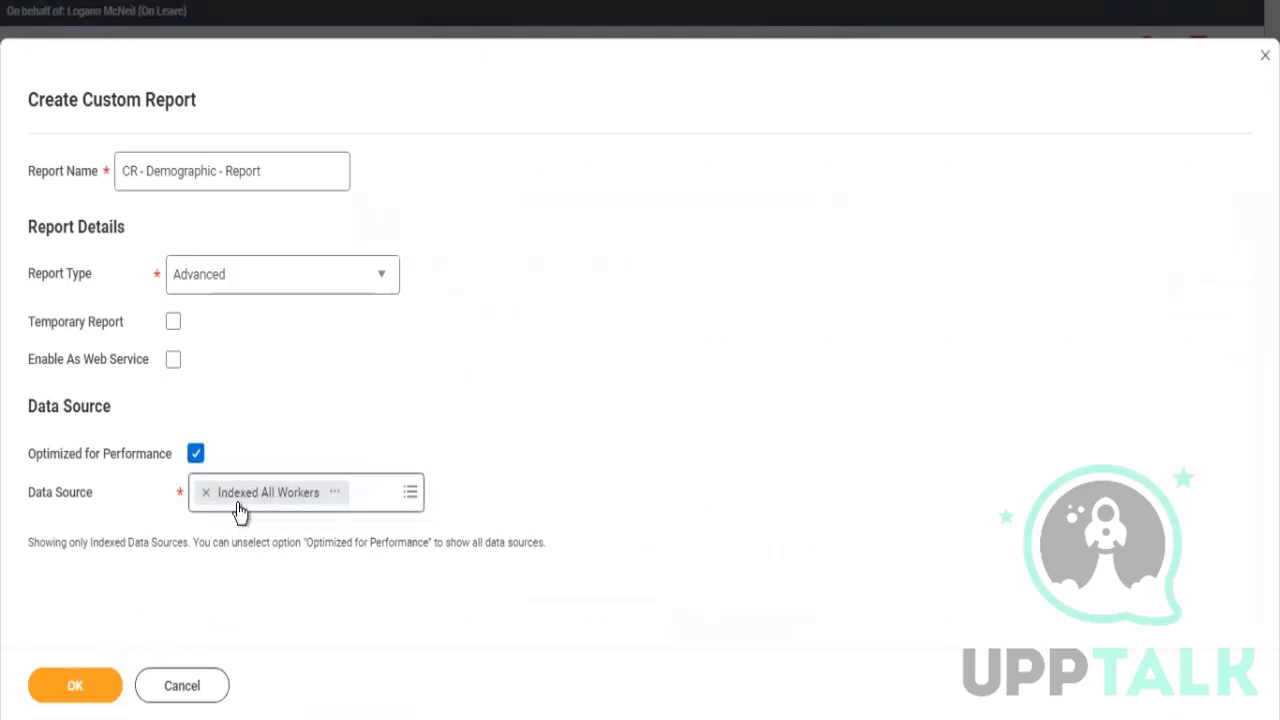
click(101, 688)
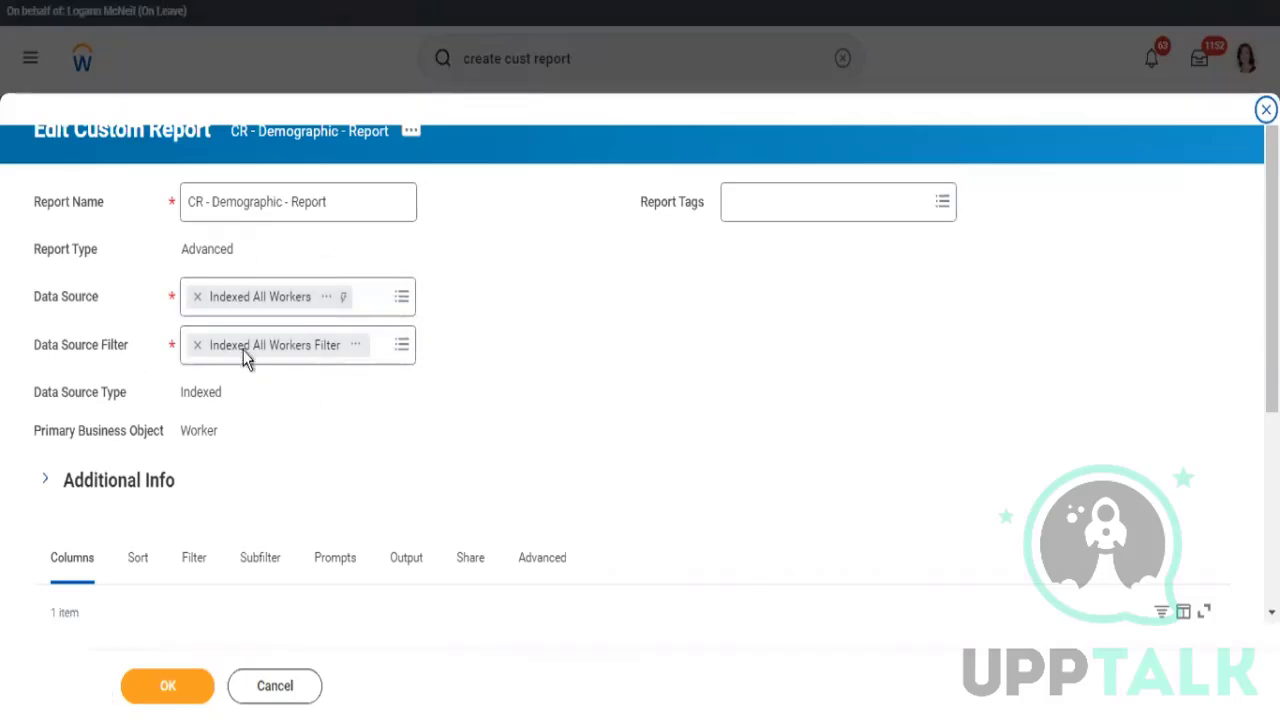
click(401, 346)
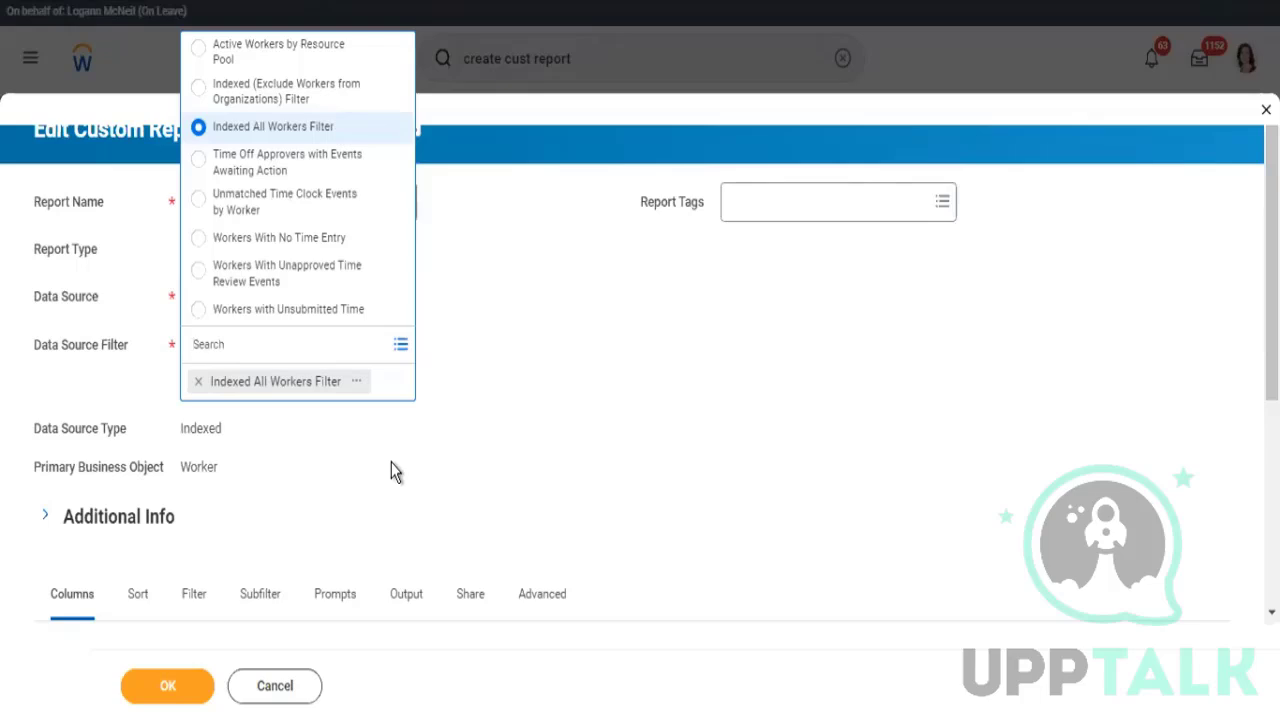
click(505, 460)
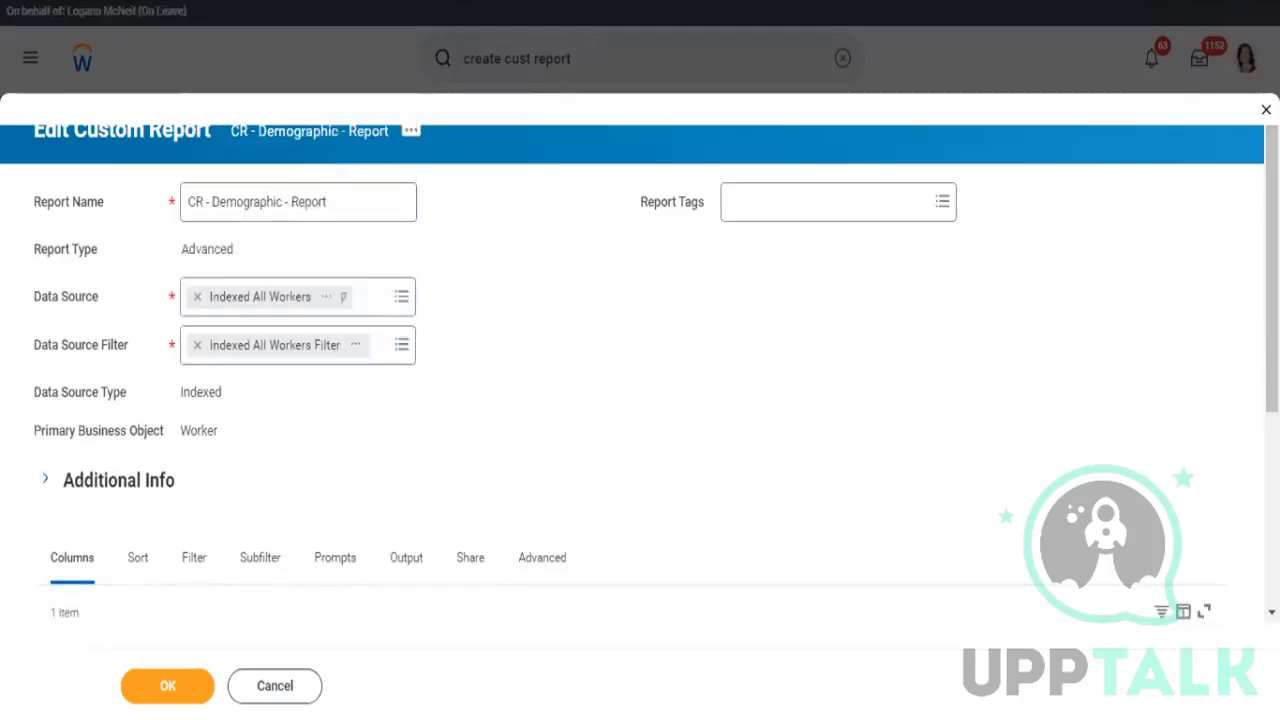
Set the field of the first report column to Employee ID
scroll(640, 400, down, 3)
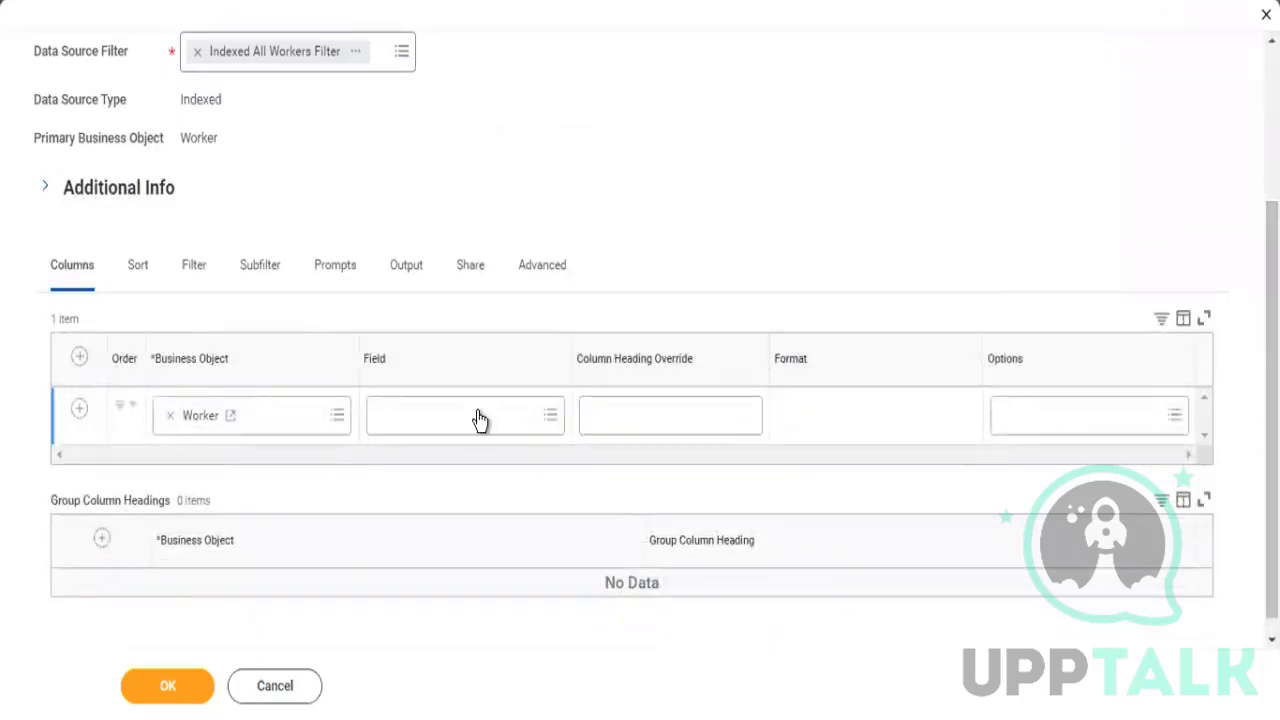
click(480, 419)
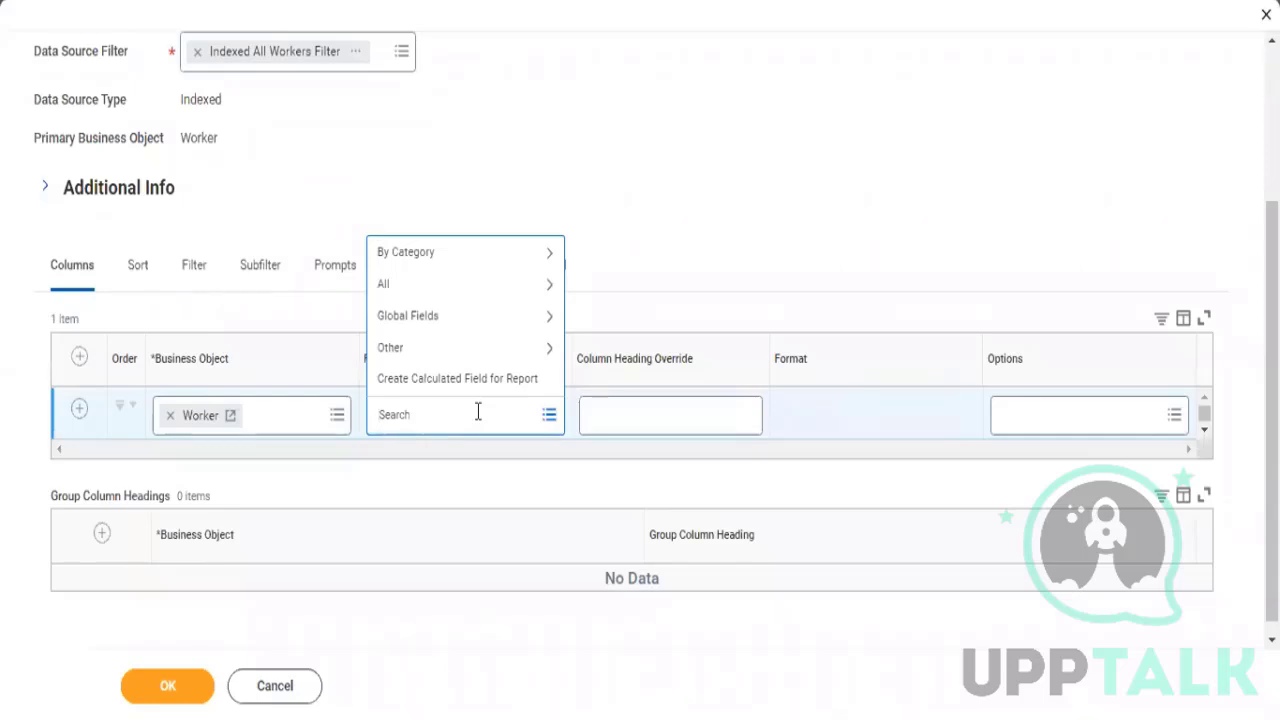
text(Employee ID)
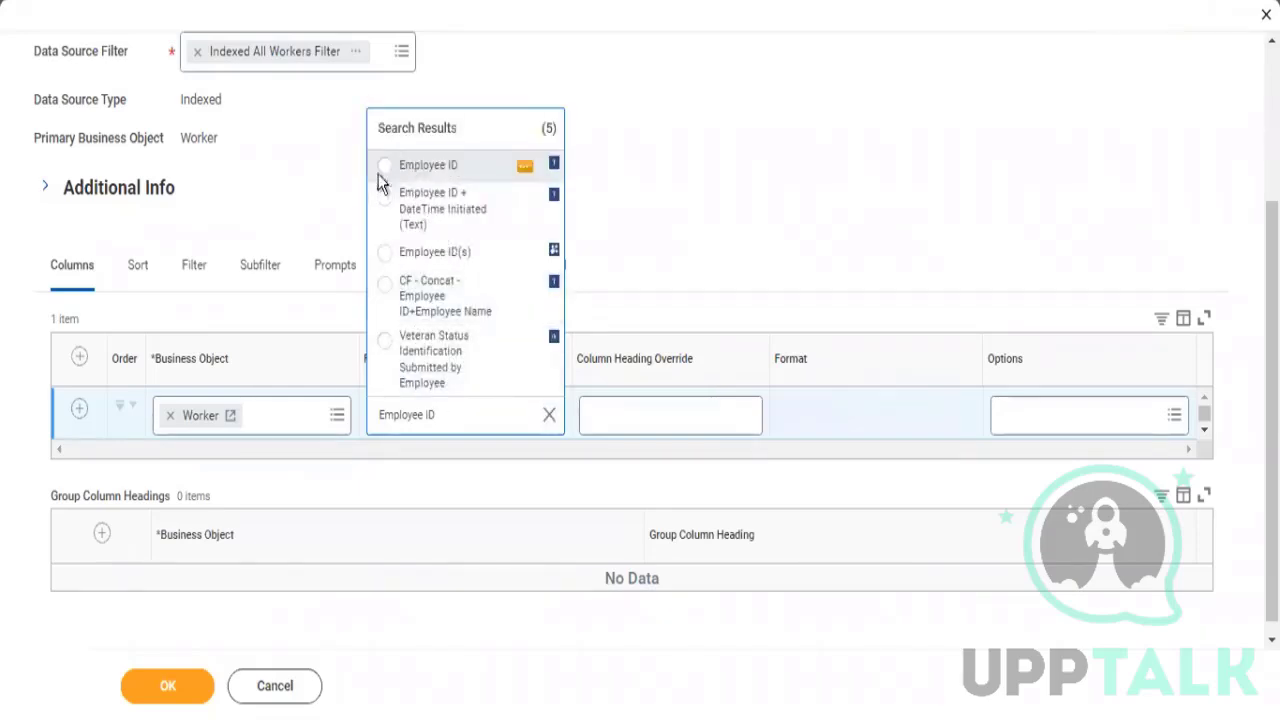
click(383, 170)
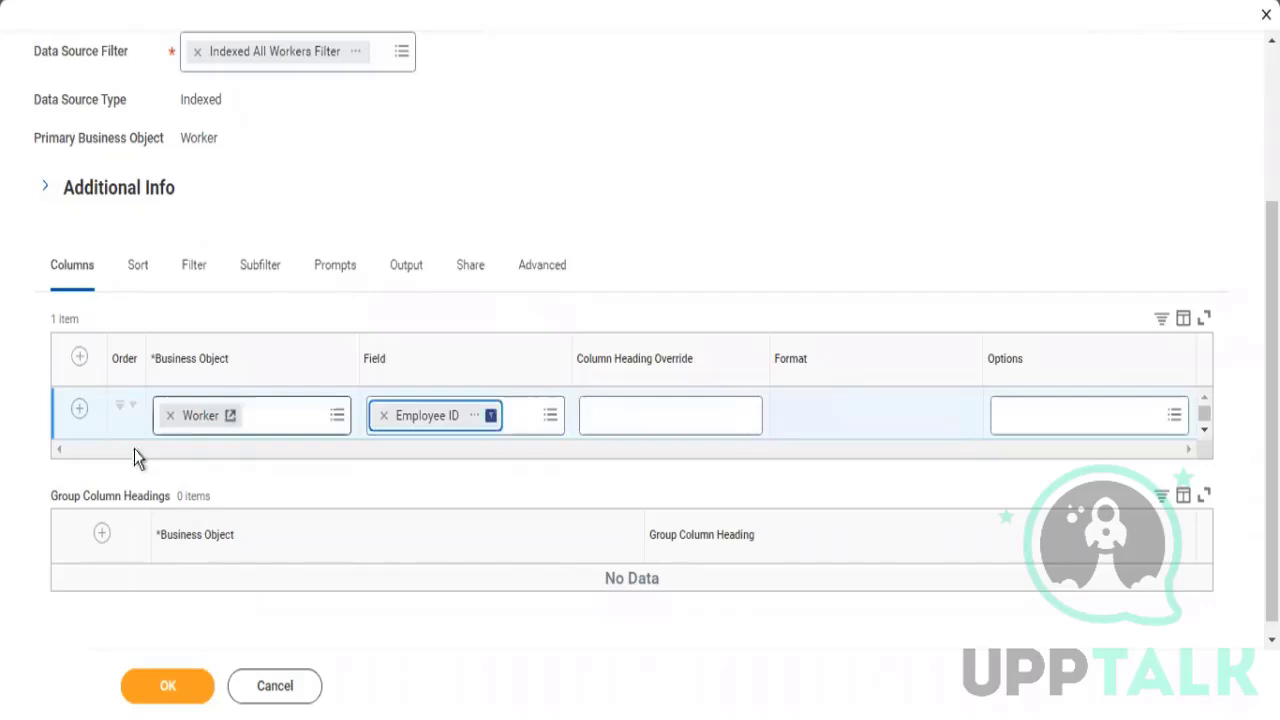
Add a second column row for the Worker business object and set its field to Worker
click(82, 412)
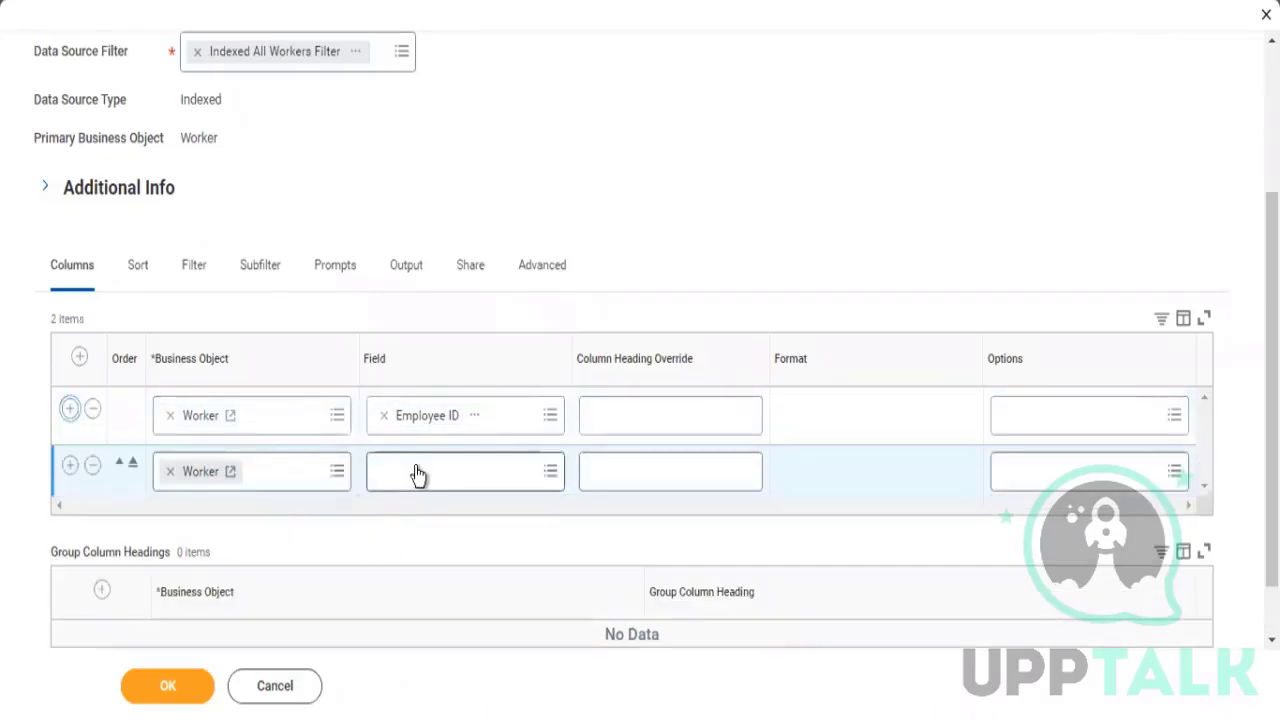
click(417, 470)
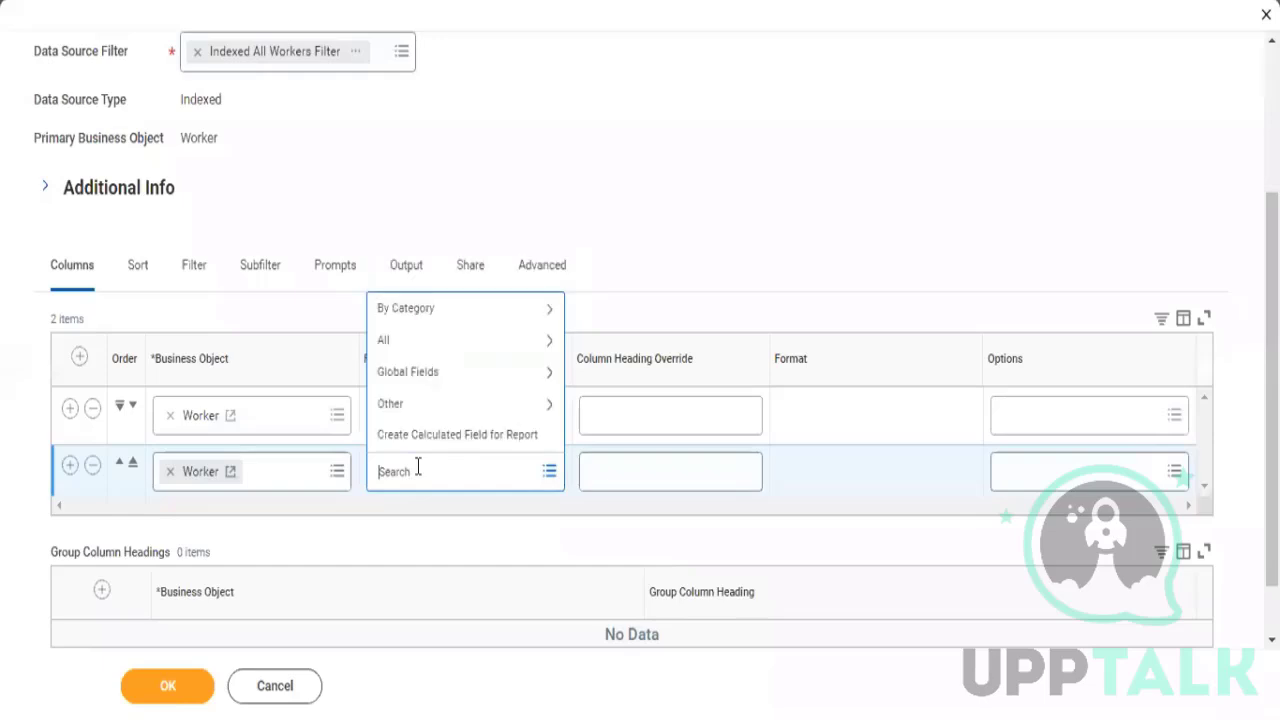
text(Worker)
key(Return)
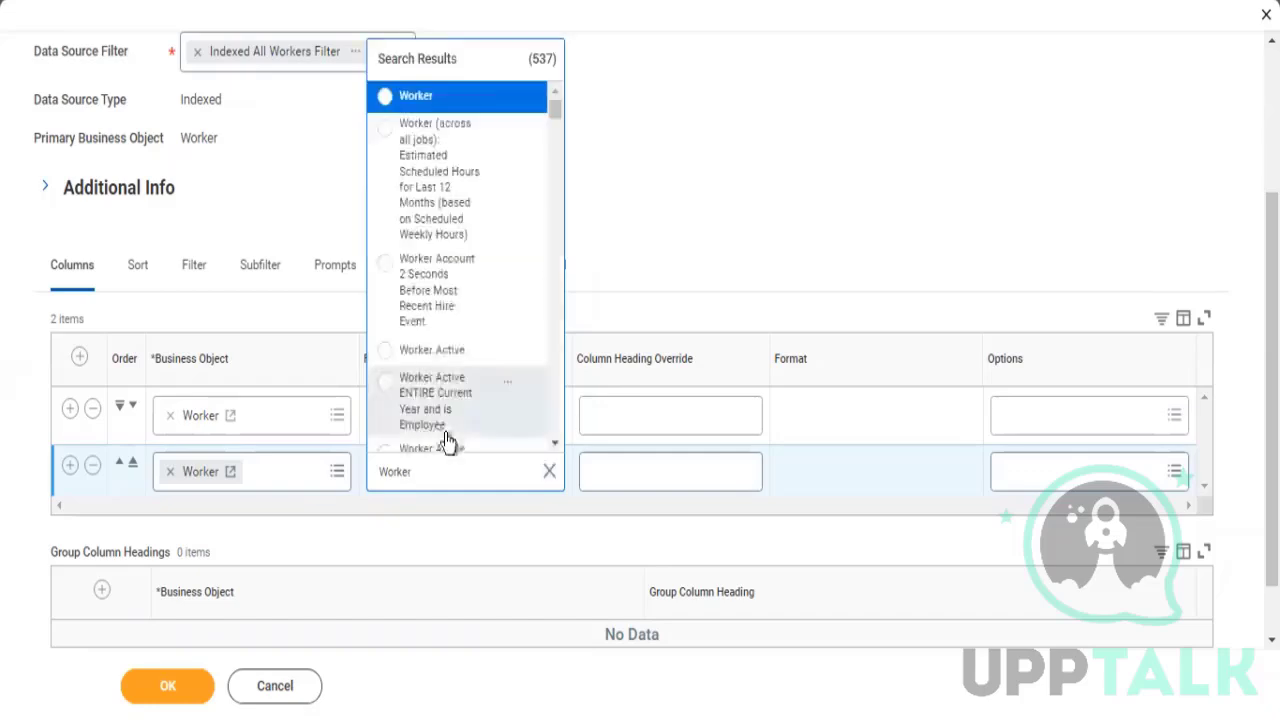
click(403, 97)
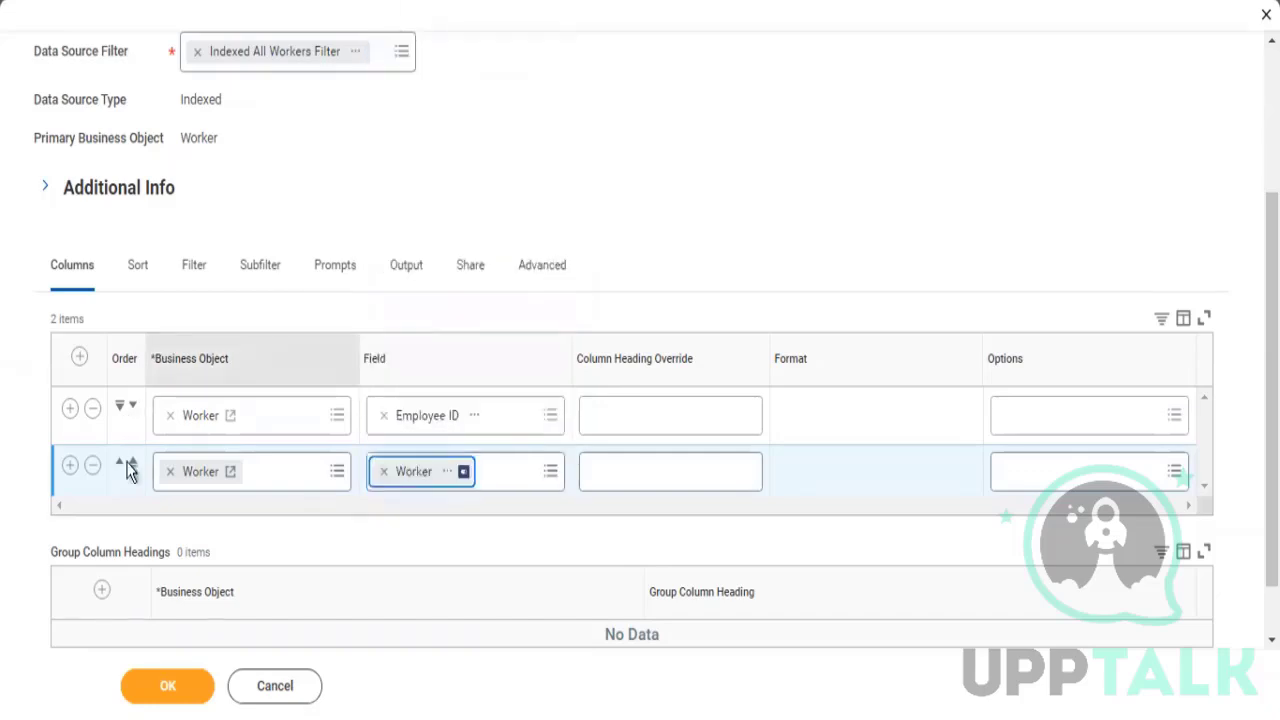
Add nine more empty Worker rows below the second row of the columns grid
click(71, 471)
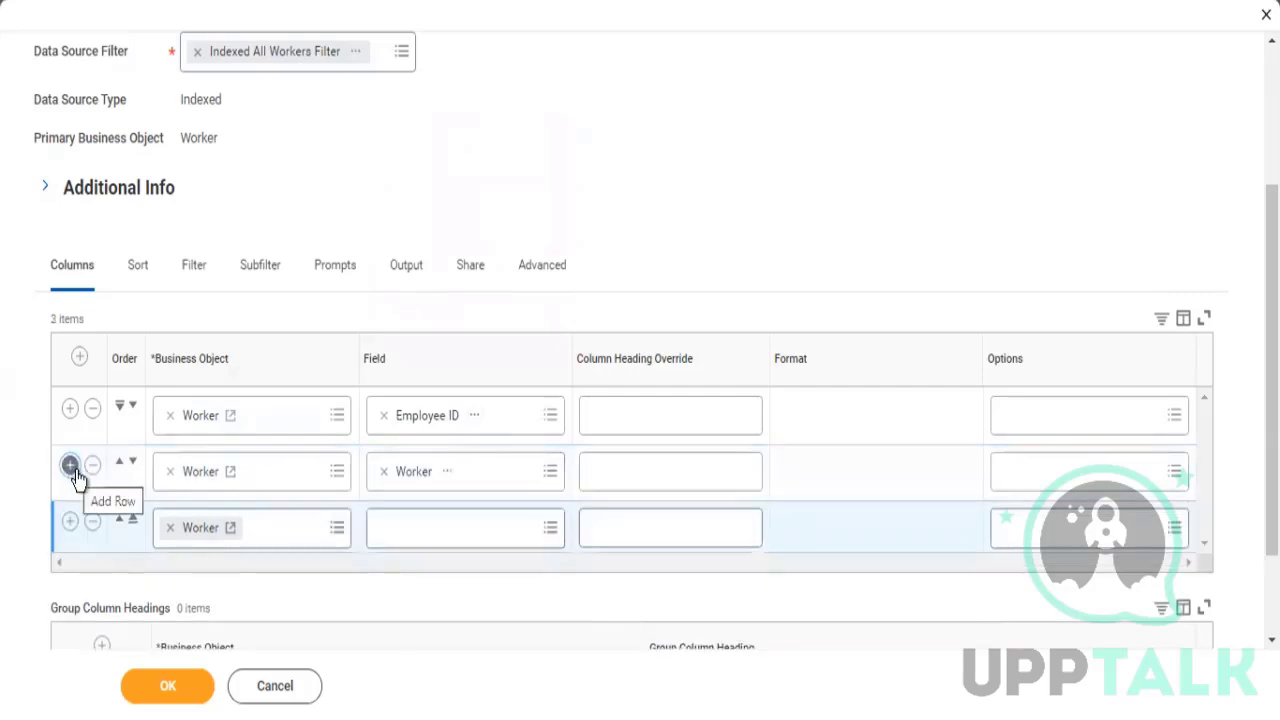
click(71, 468)
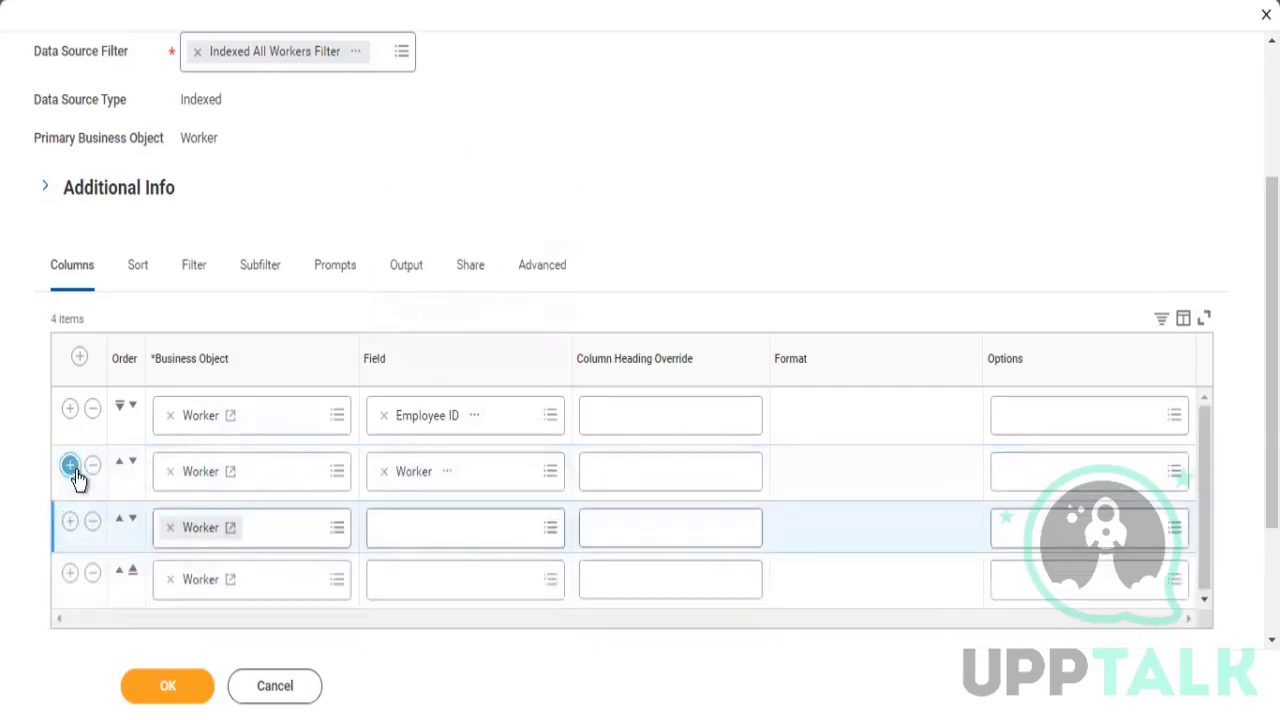
click(71, 467)
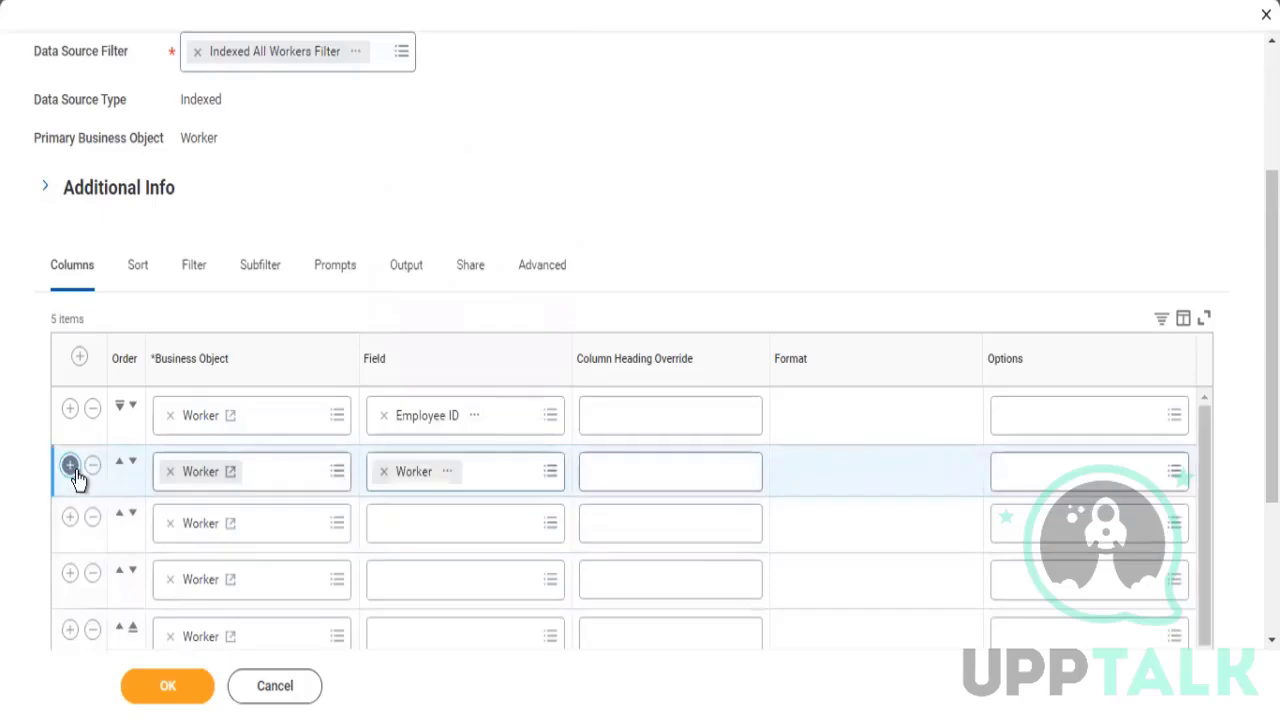
click(71, 467)
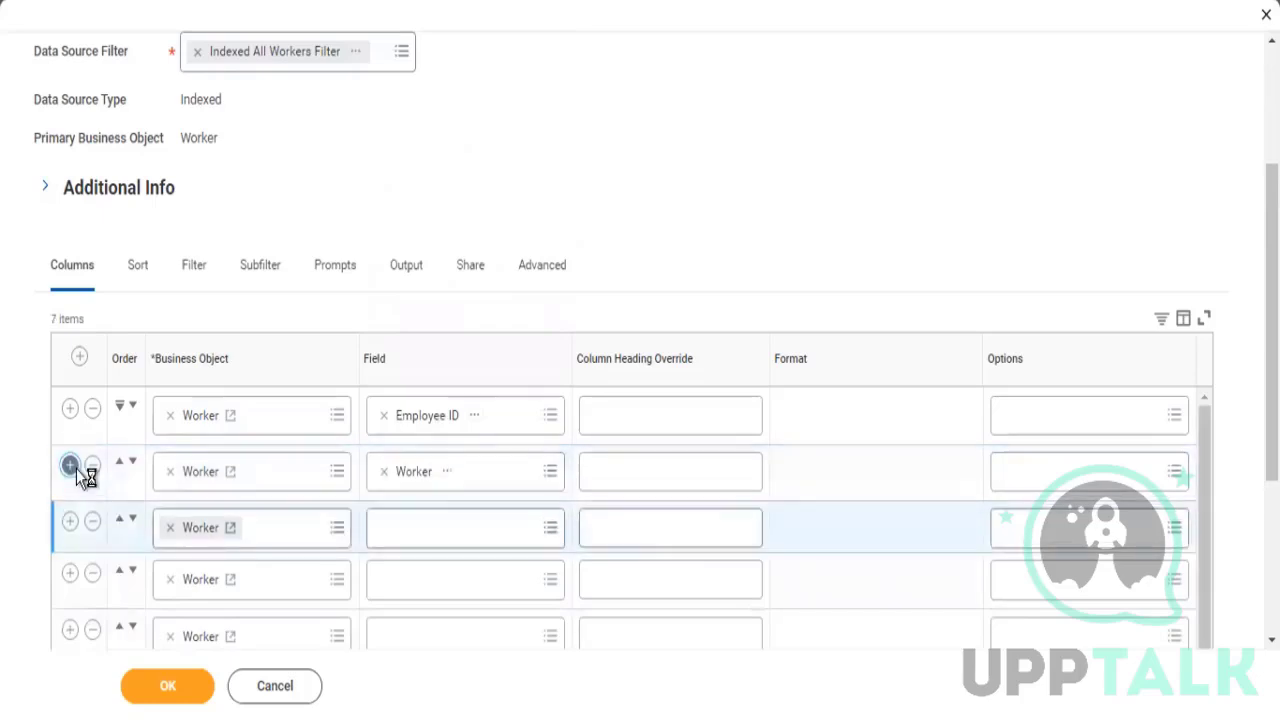
click(71, 467)
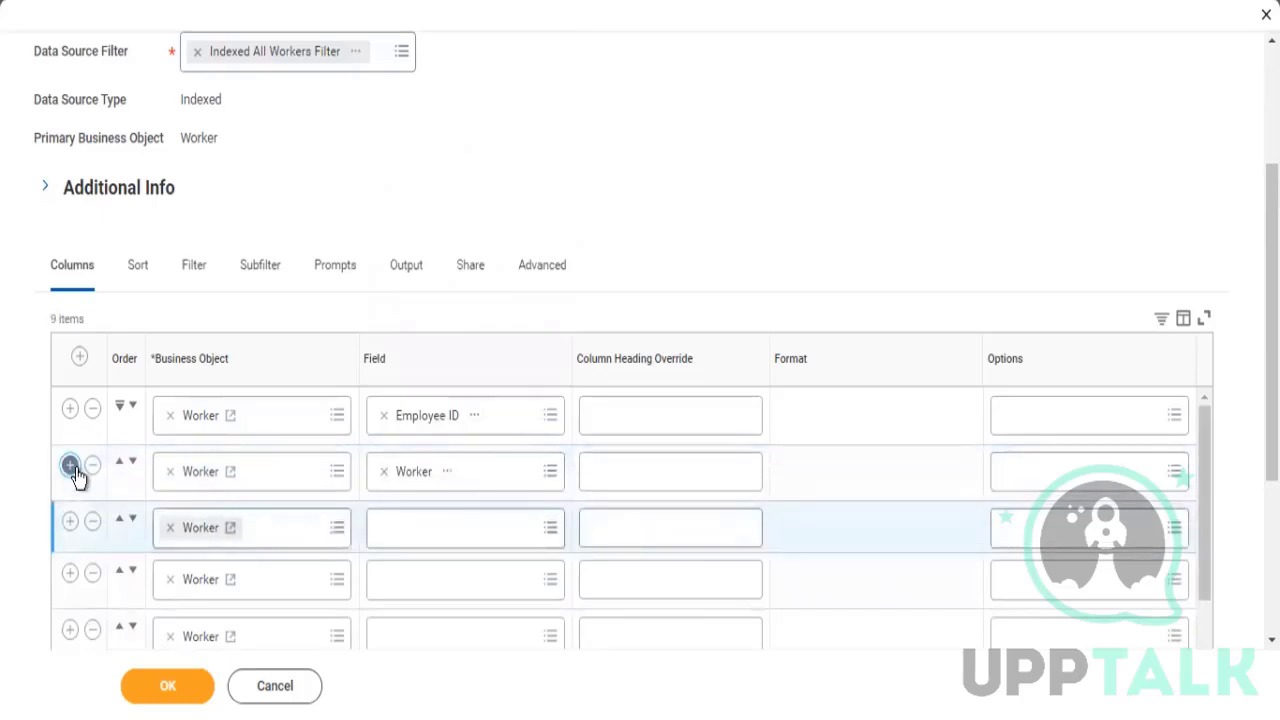
click(71, 467)
Search the third row's fields for "Hire Date", view that field's details and choose Hire Date
scroll(478, 220, down, 1)
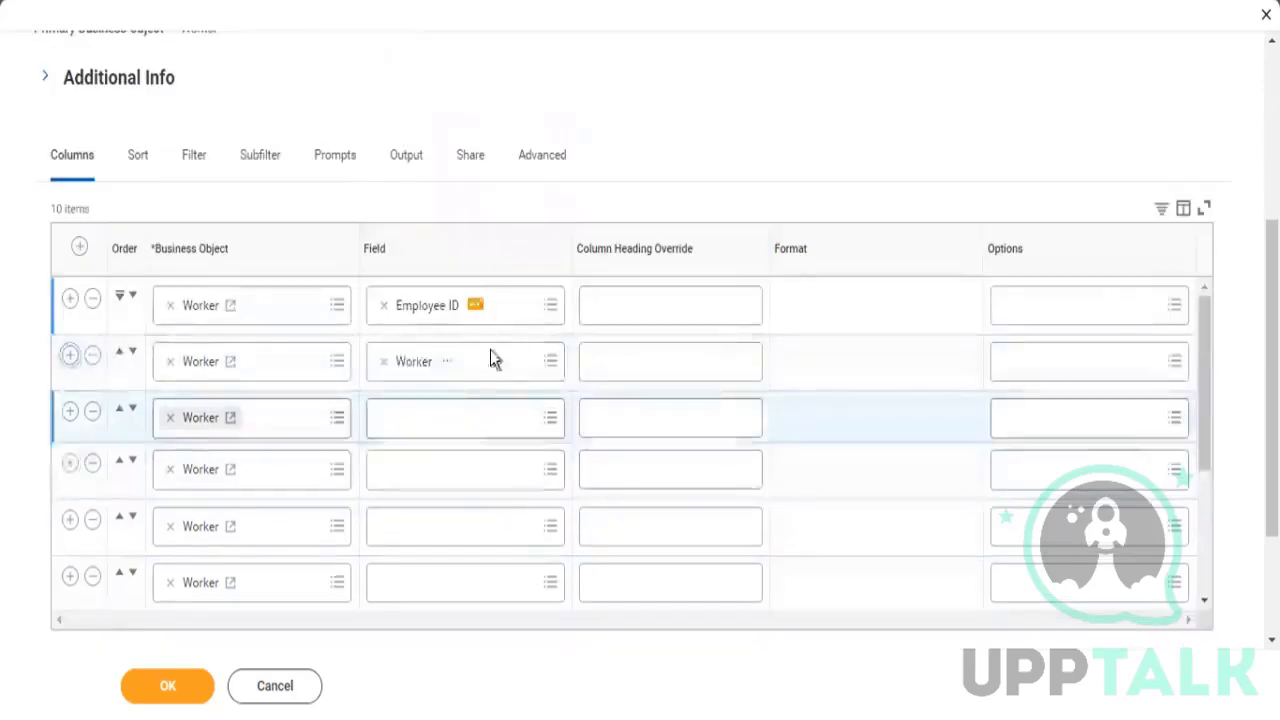
scroll(491, 357, down, 1)
click(443, 414)
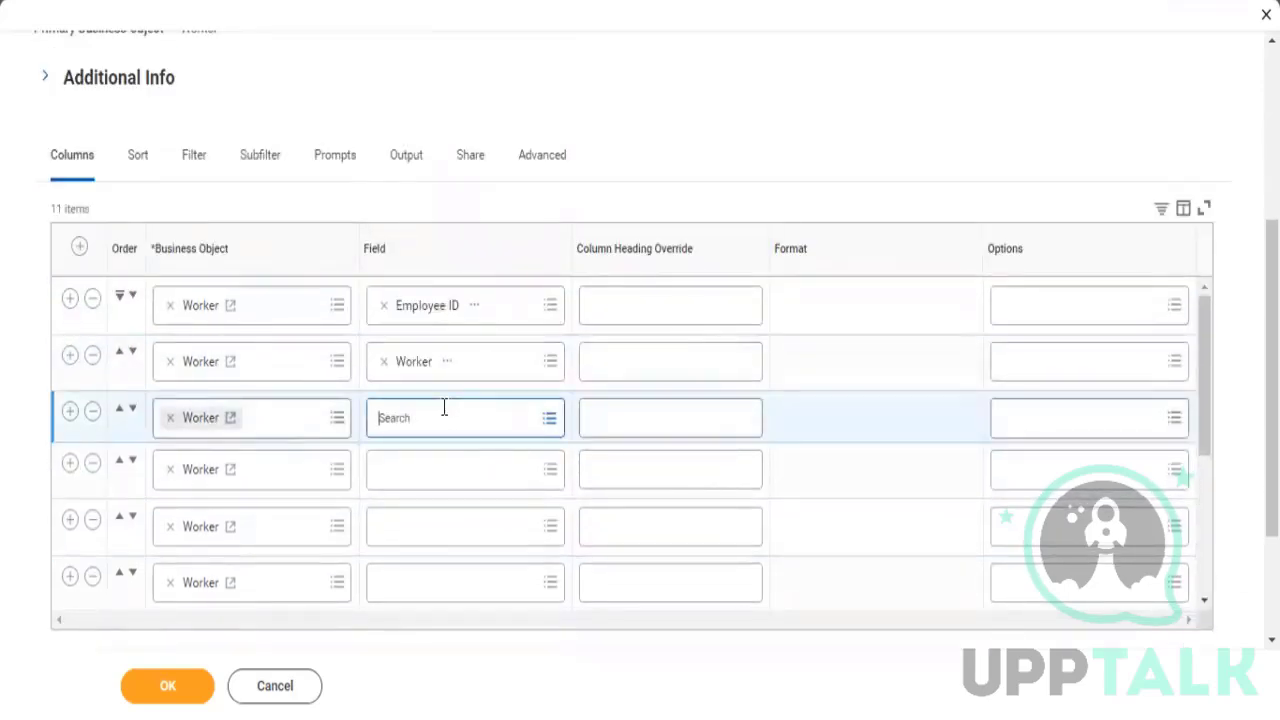
text(H)
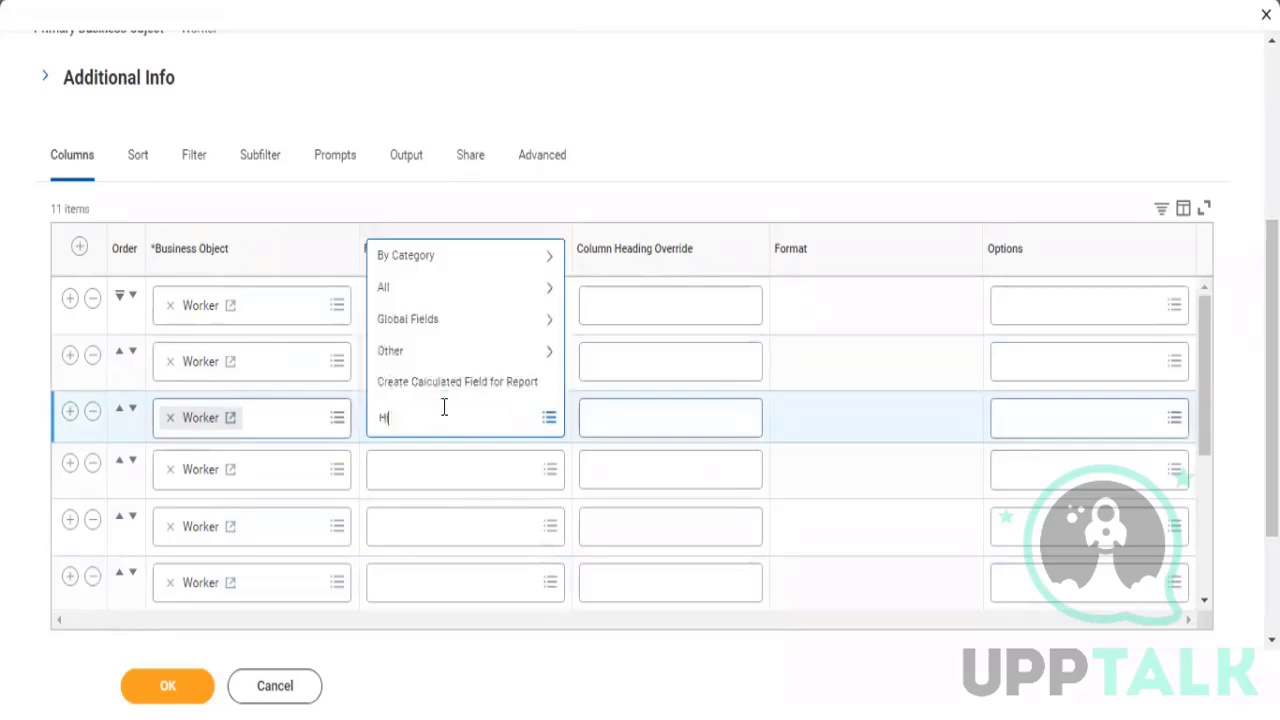
text(ire Date)
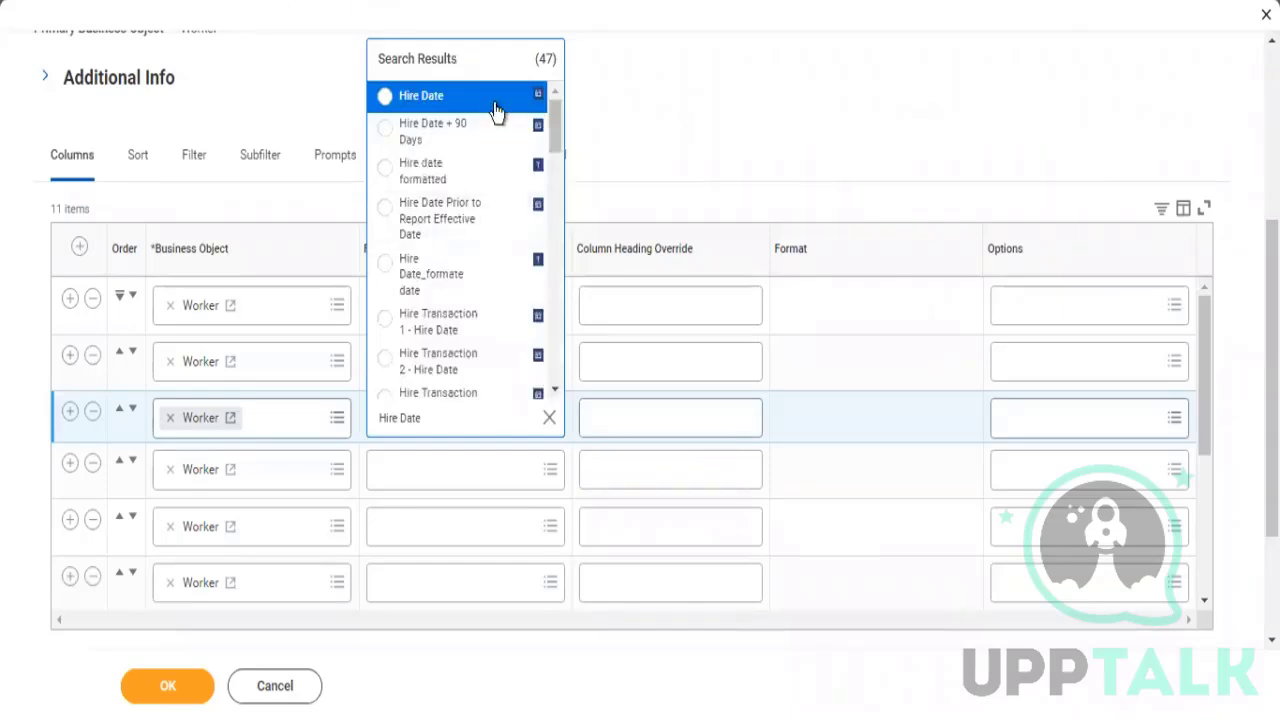
mouse_move(507, 105)
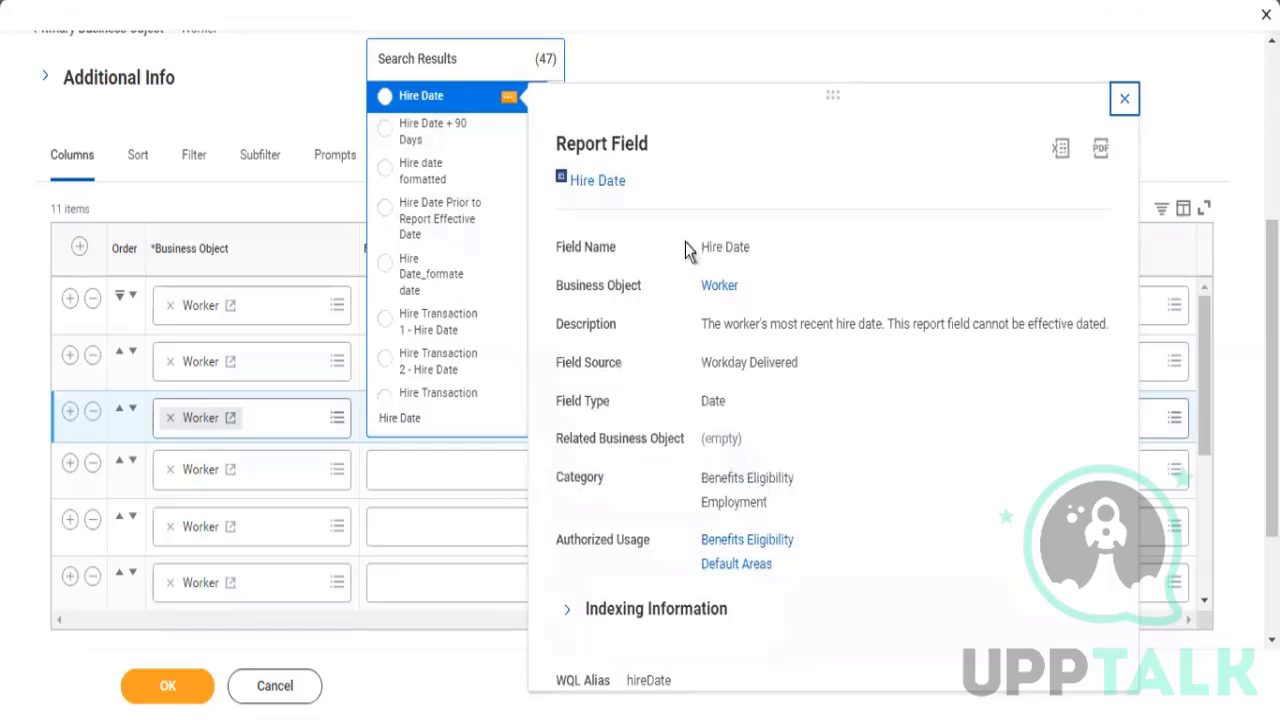
click(421, 100)
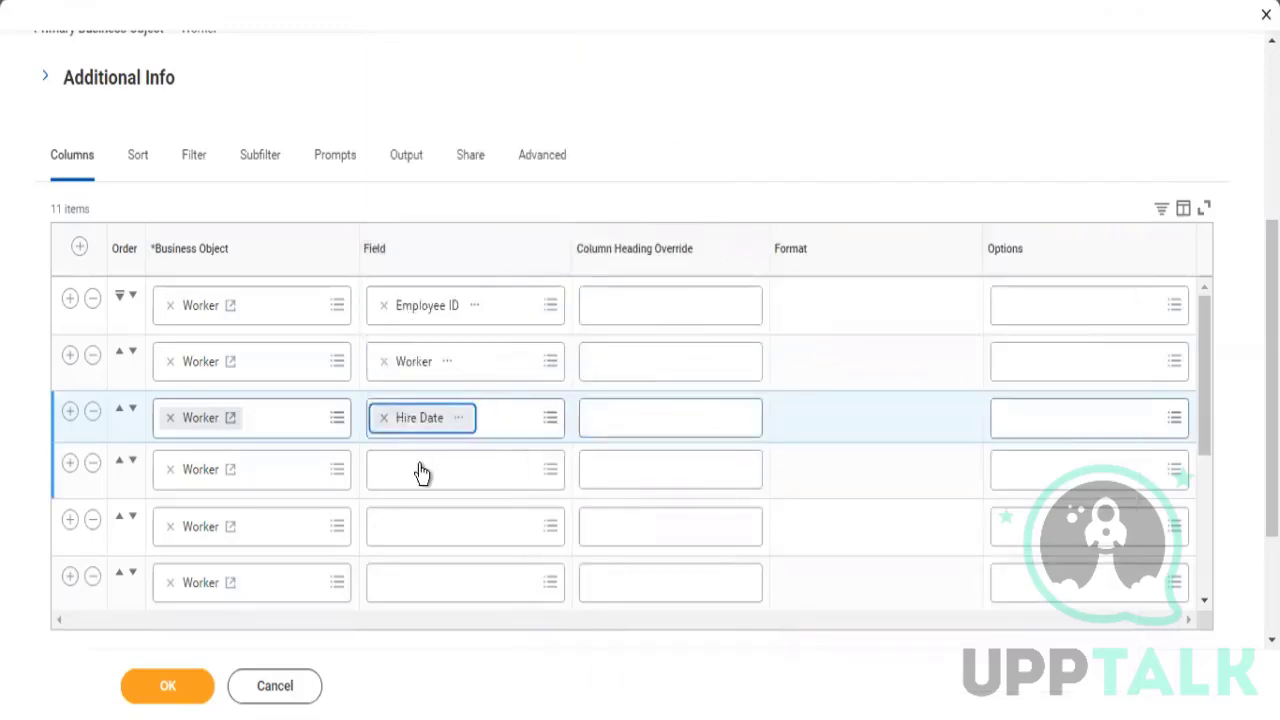
Search the fourth row's fields for "Legal Name - First Name", view that field's details and choose Legal Name - First Name
click(420, 470)
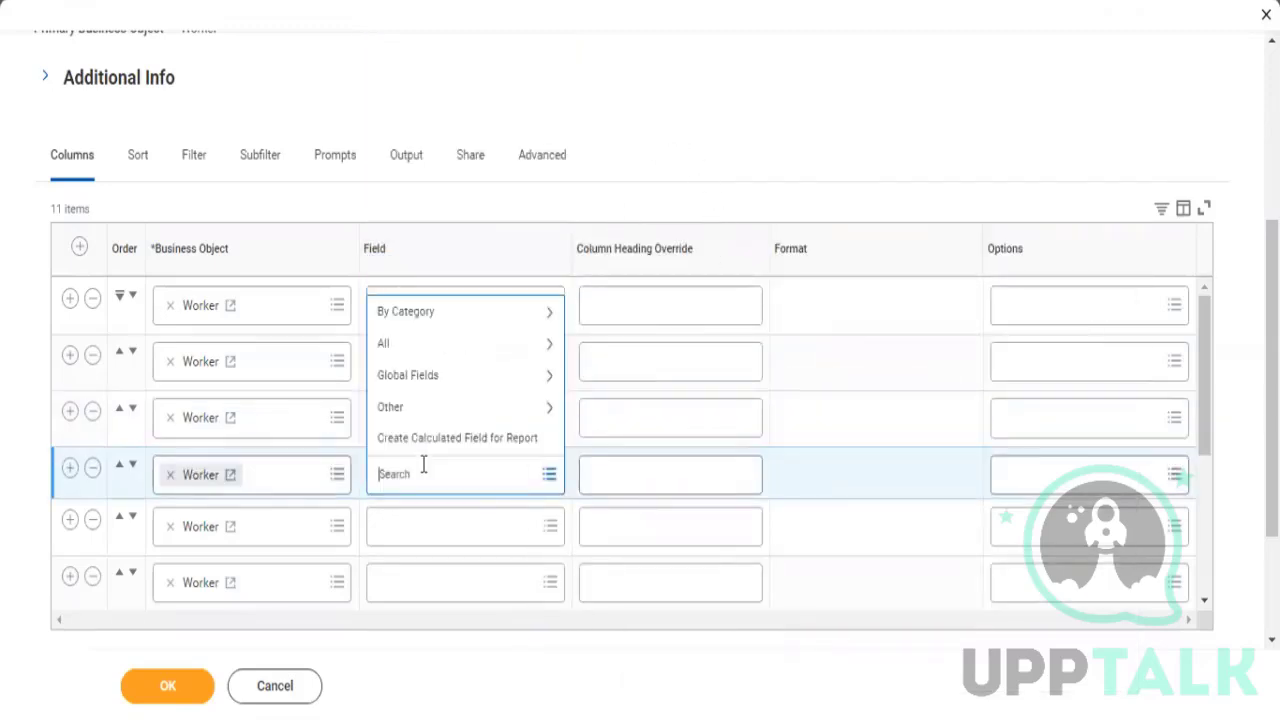
text(Legal Name - First Name)
key(Return)
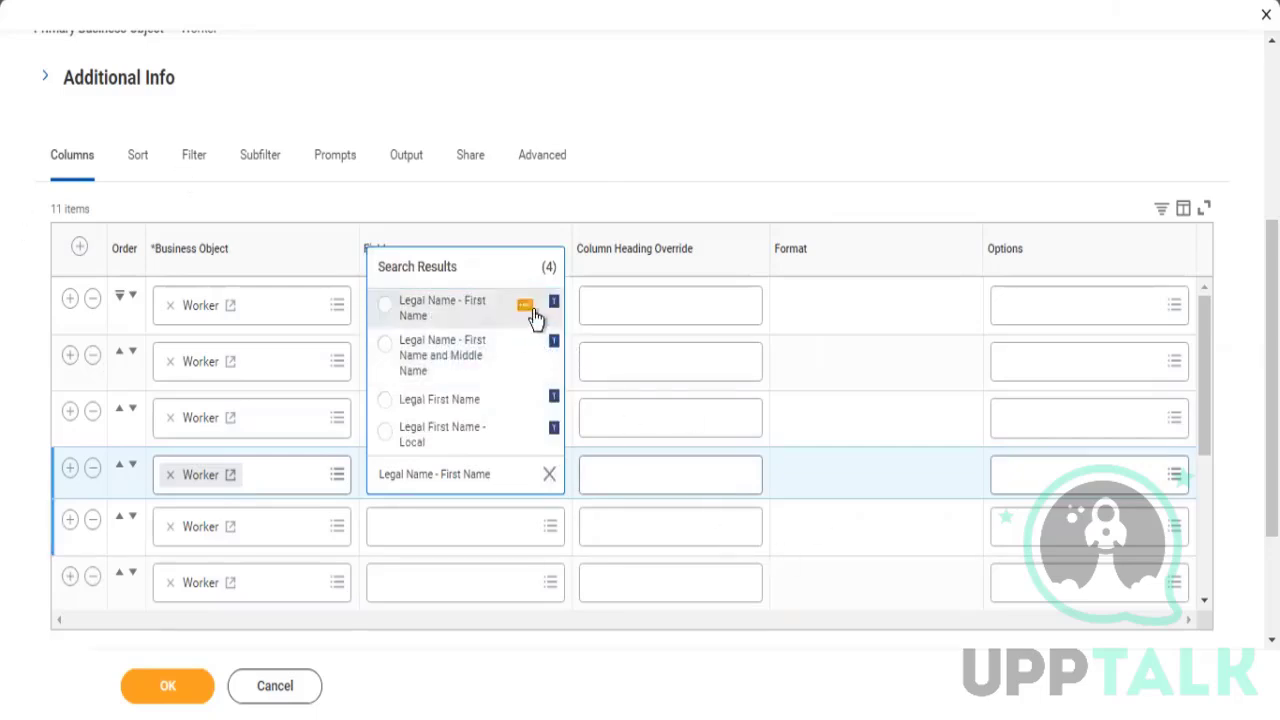
click(525, 305)
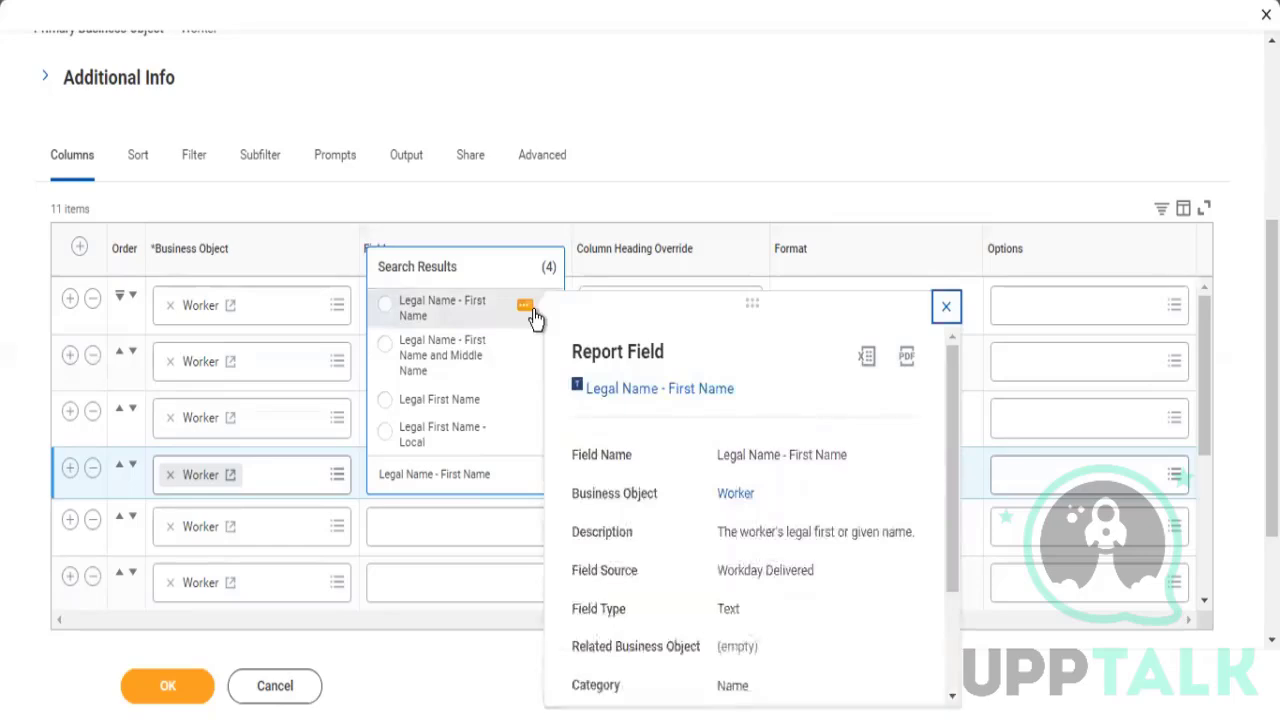
click(434, 307)
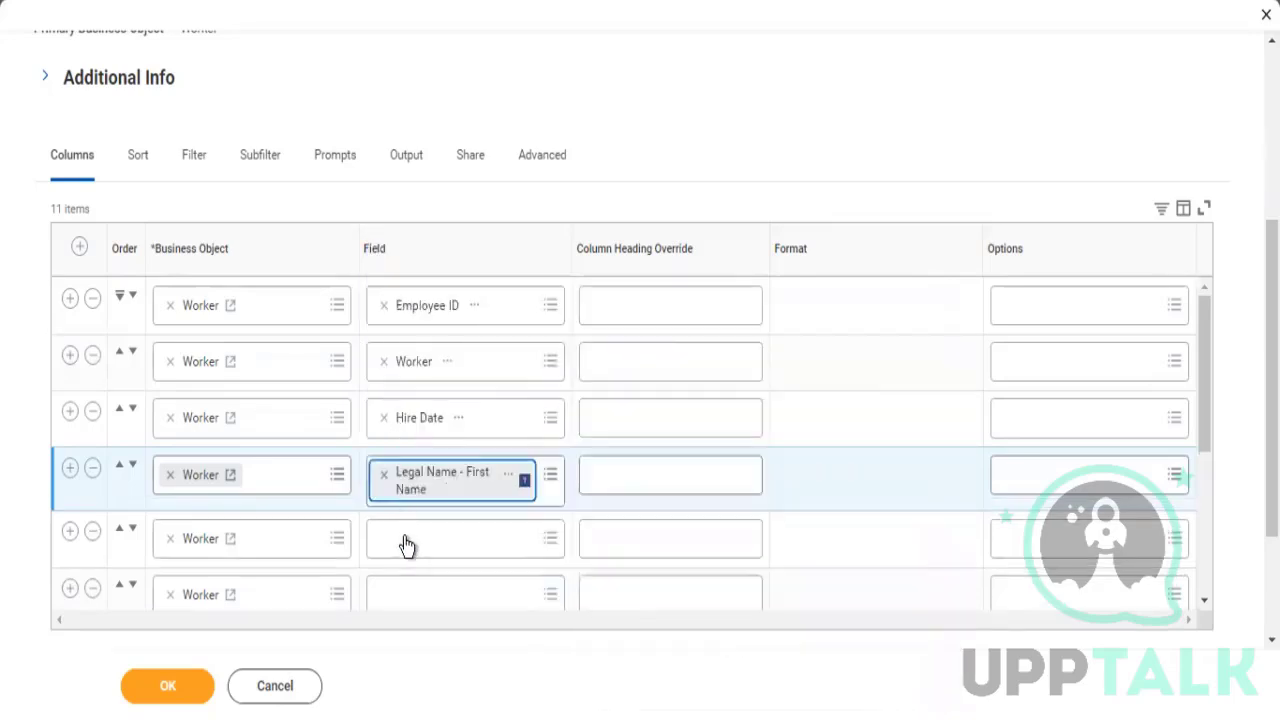
Set the fifth row's field to Legal Name - Last Name by searching for that name
click(405, 530)
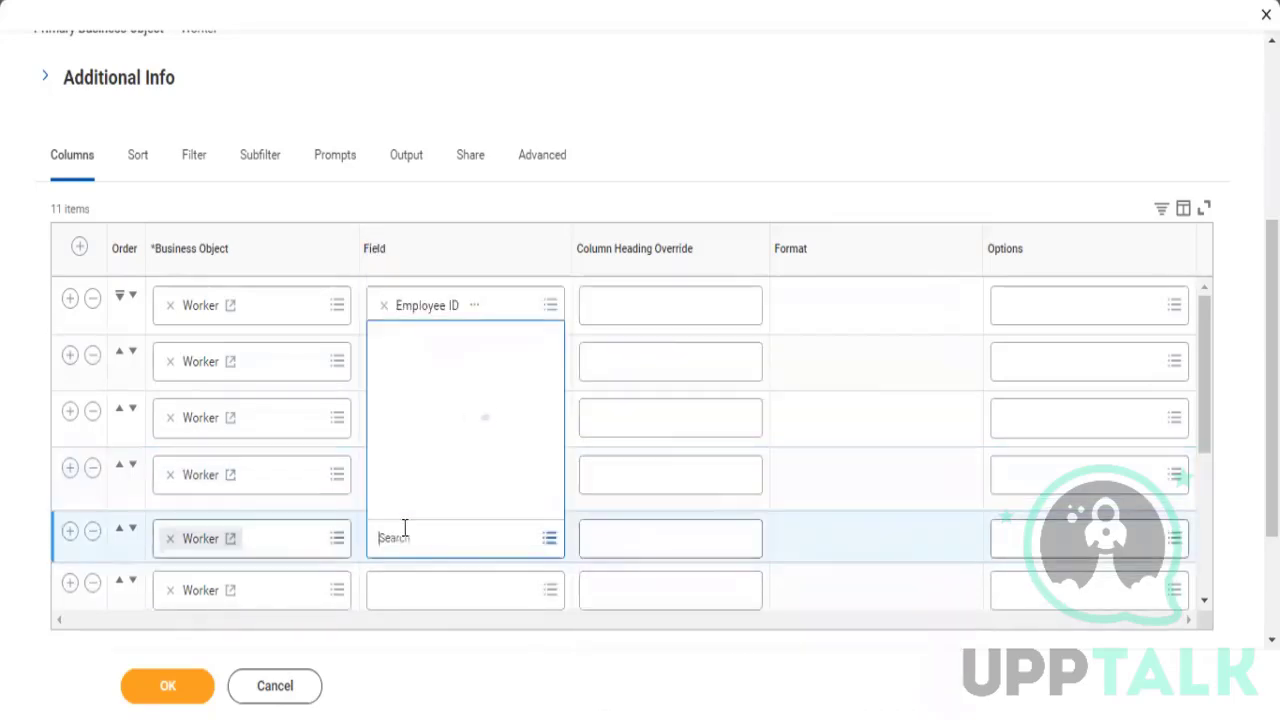
text(Le)
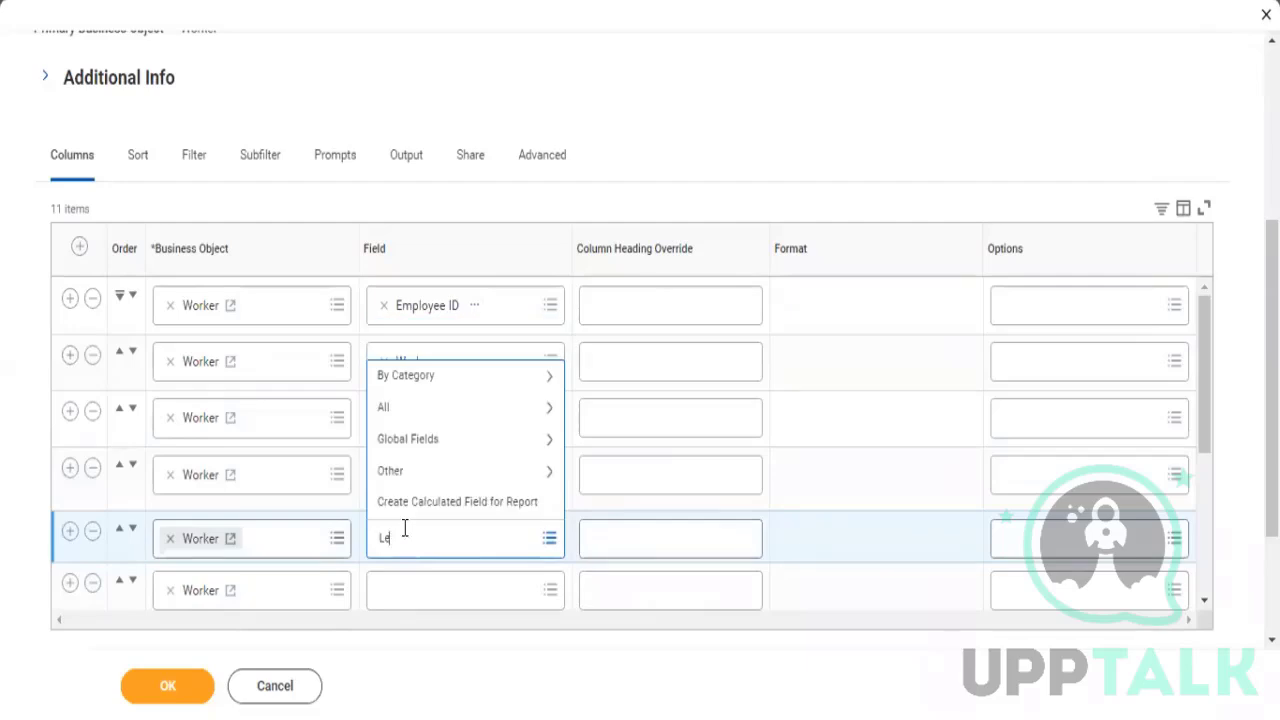
text(gal Name - Last Name)
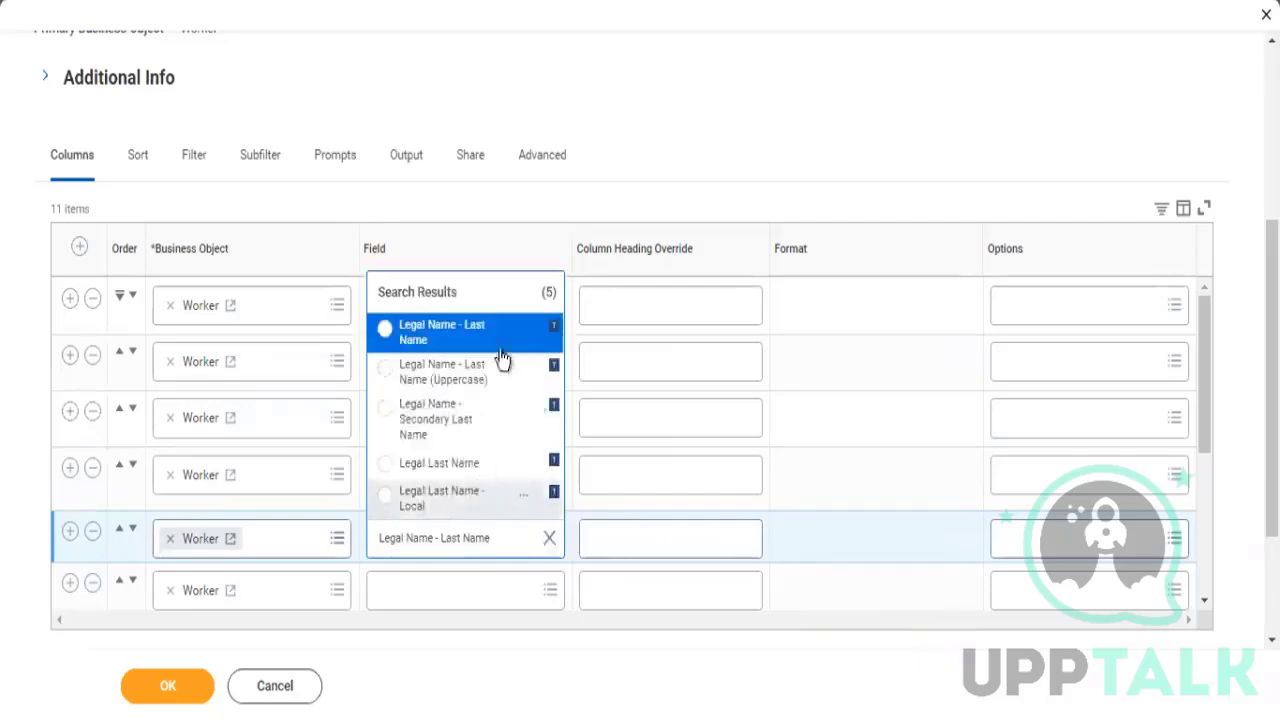
click(443, 340)
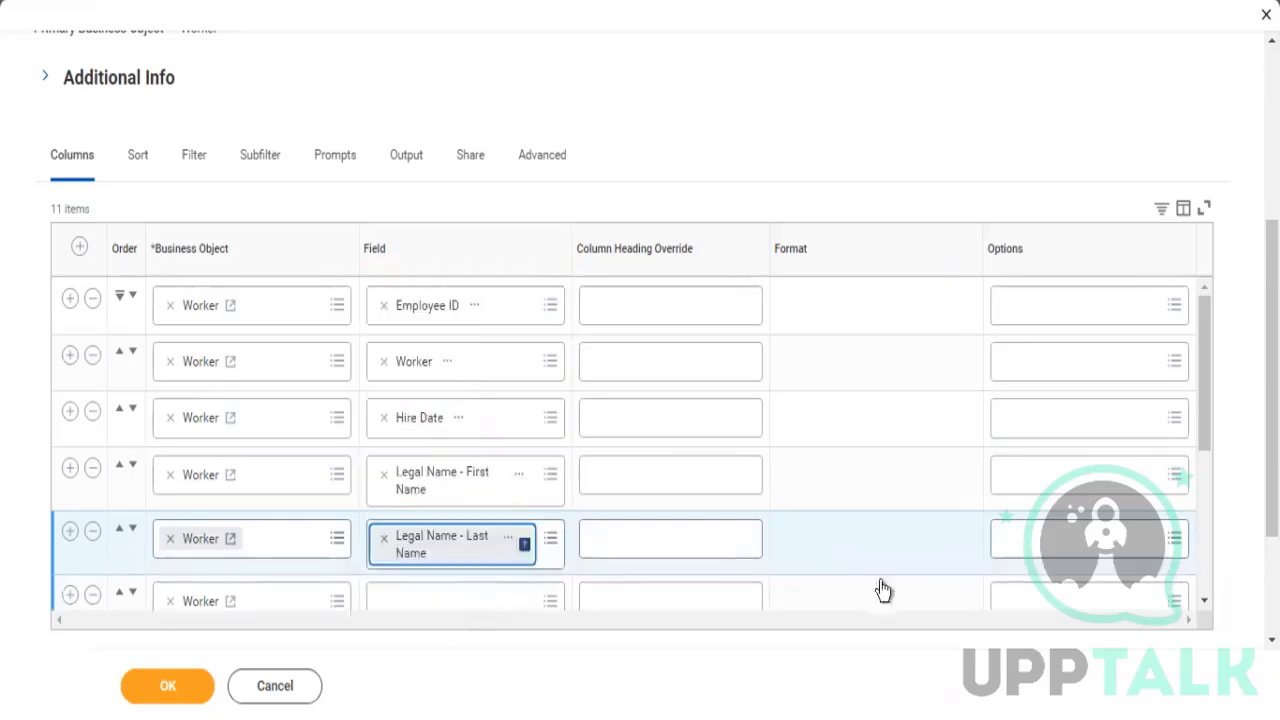
Search the sixth row's fields for "Supervisory Org" and choose Supervisory Organization
scroll(1145, 510, down, 1)
scroll(628, 394, down, 1)
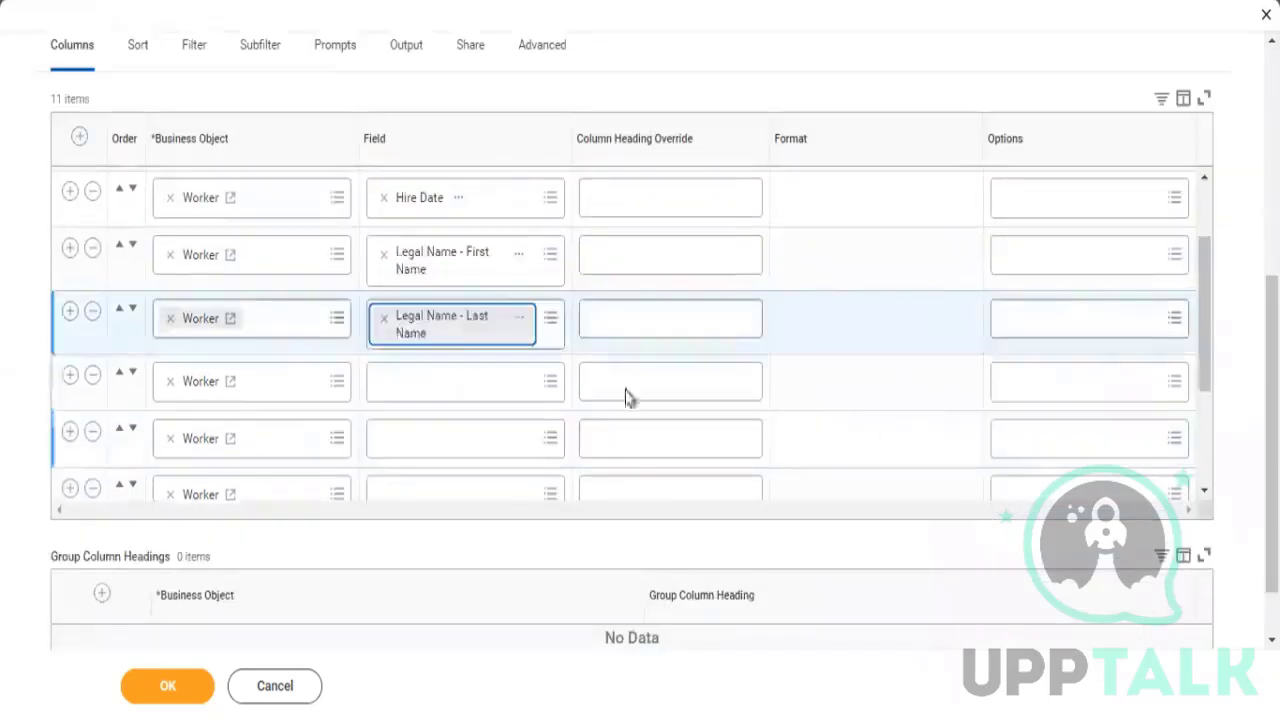
click(437, 387)
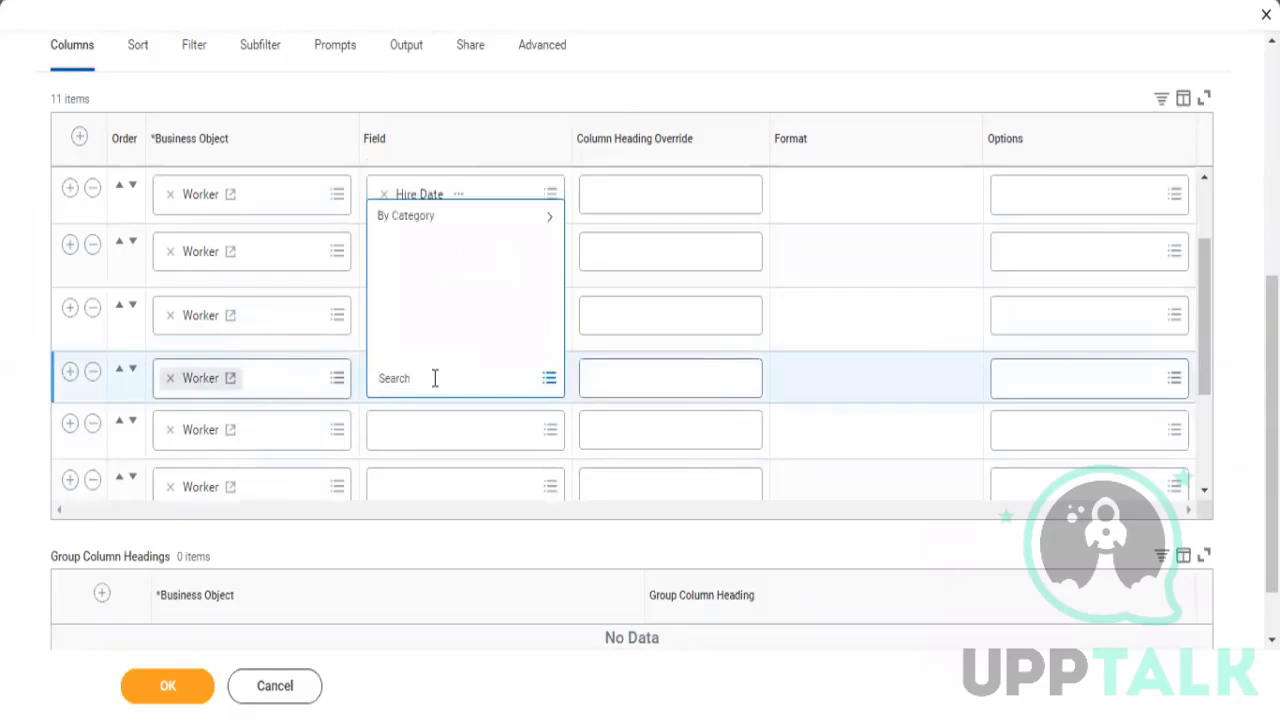
text(Superv)
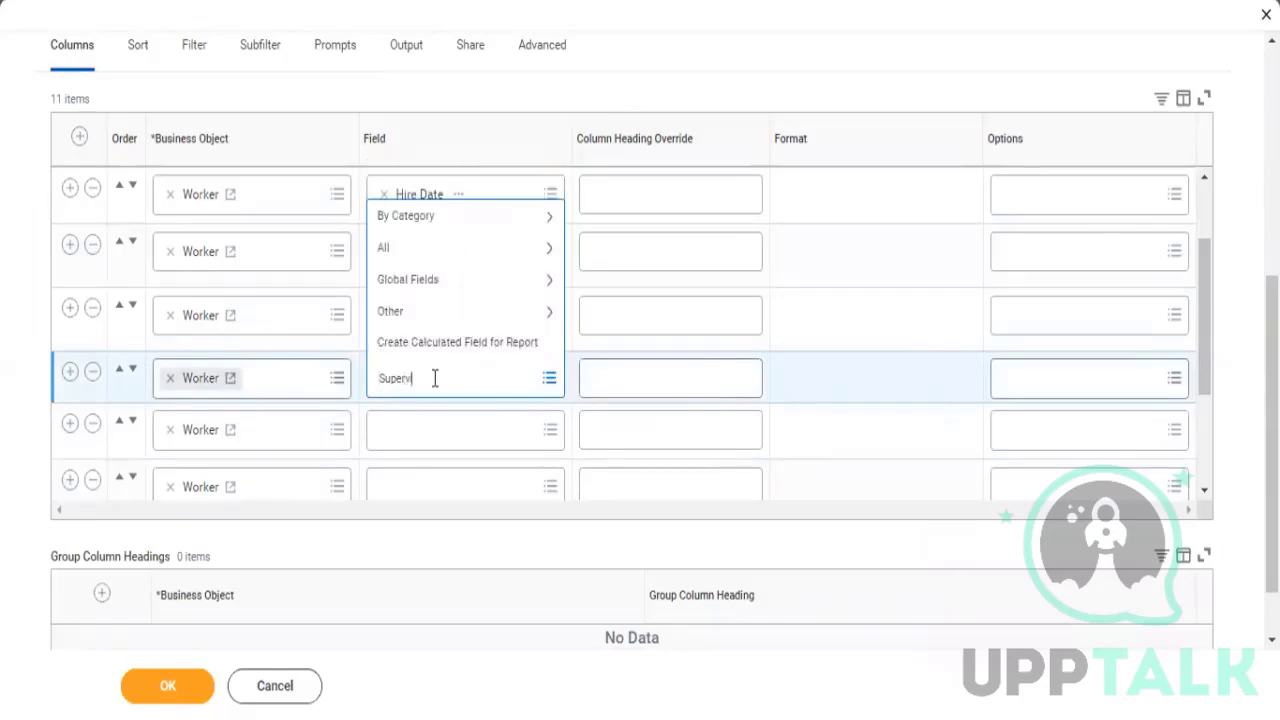
text(isory Org)
key(Return)
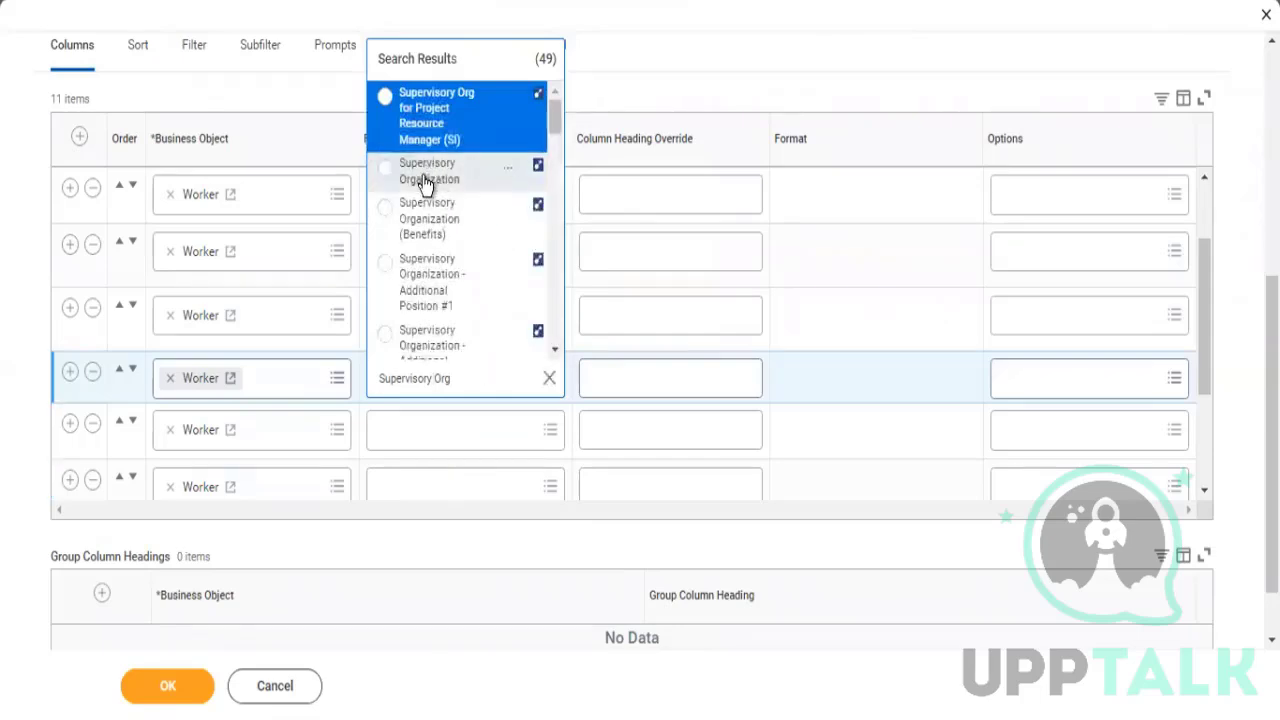
click(425, 180)
Search the seventh row's fields for "Cost Center" and choose Cost Center
click(443, 444)
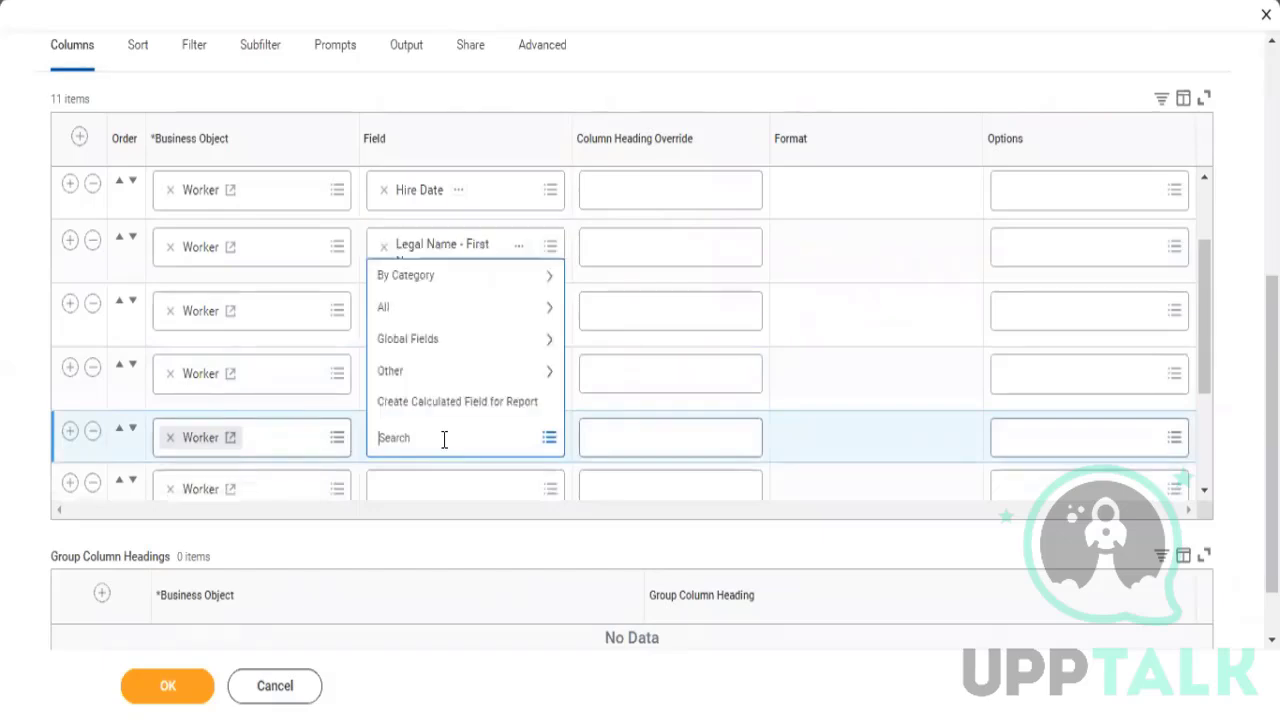
text(Cost Center)
key(Return)
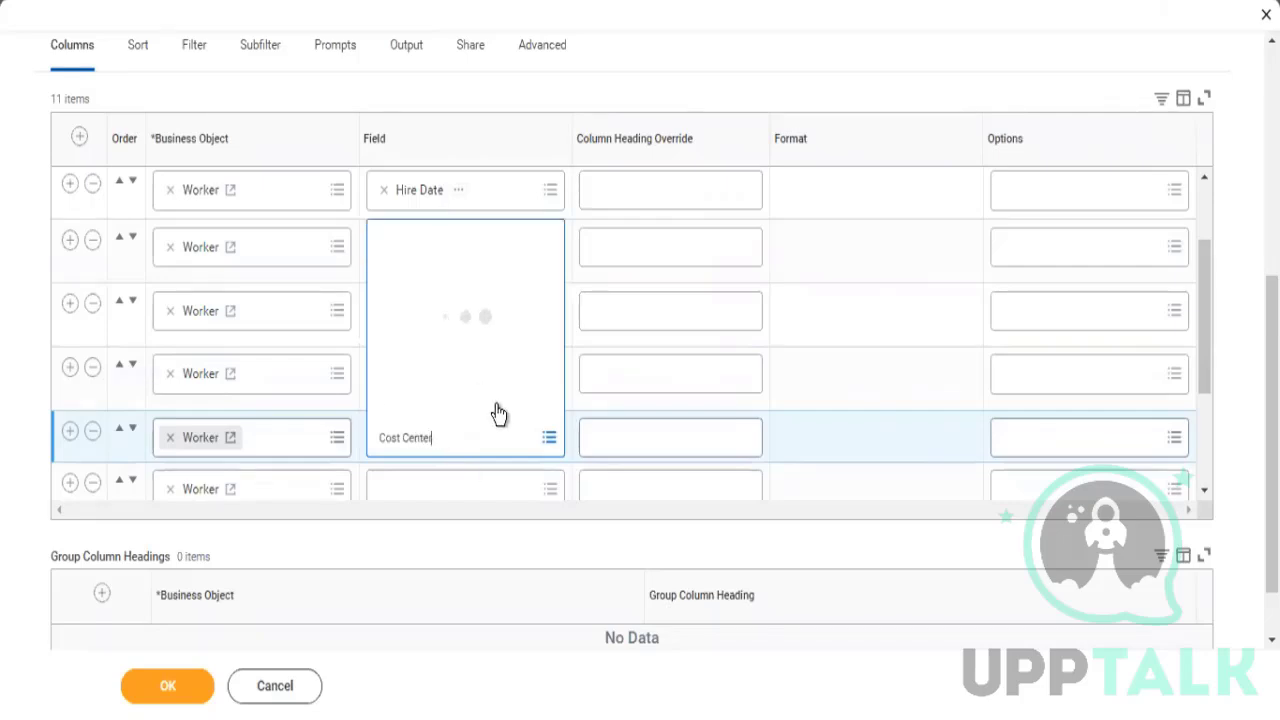
click(400, 96)
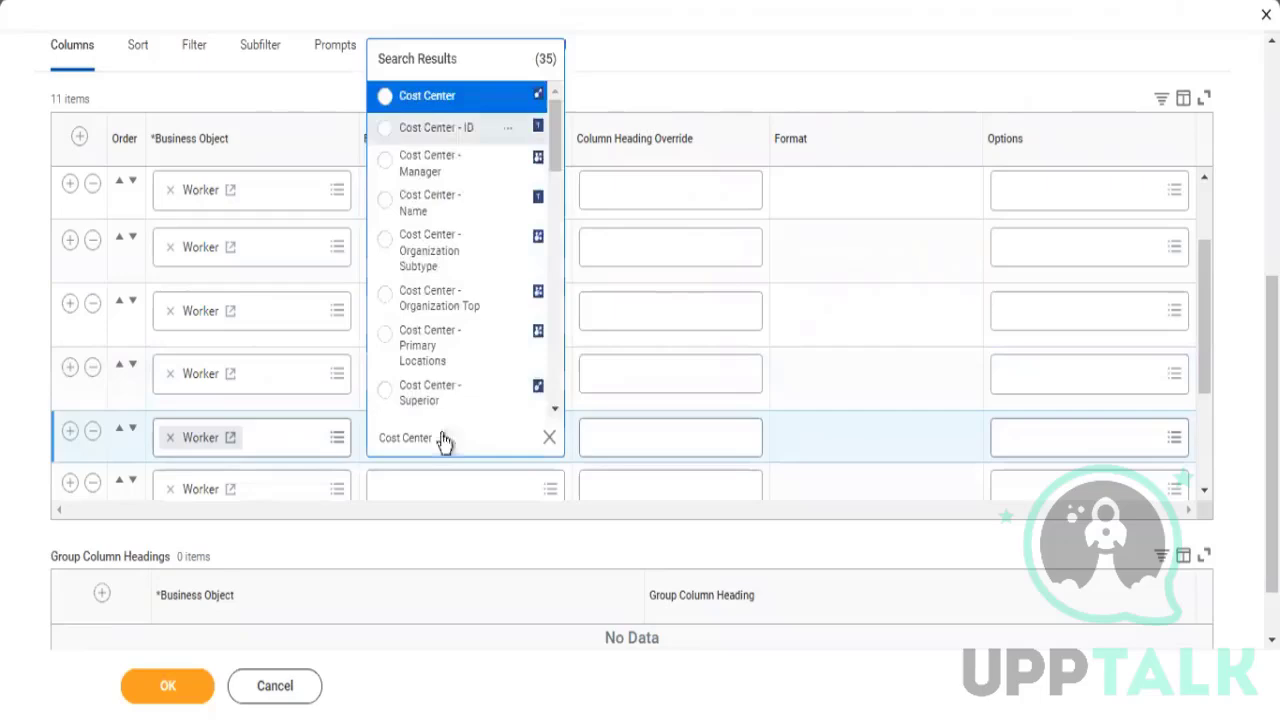
Search the eighth row's fields for "Job Profile" and choose the plain Job Profile field
click(430, 487)
text(Job)
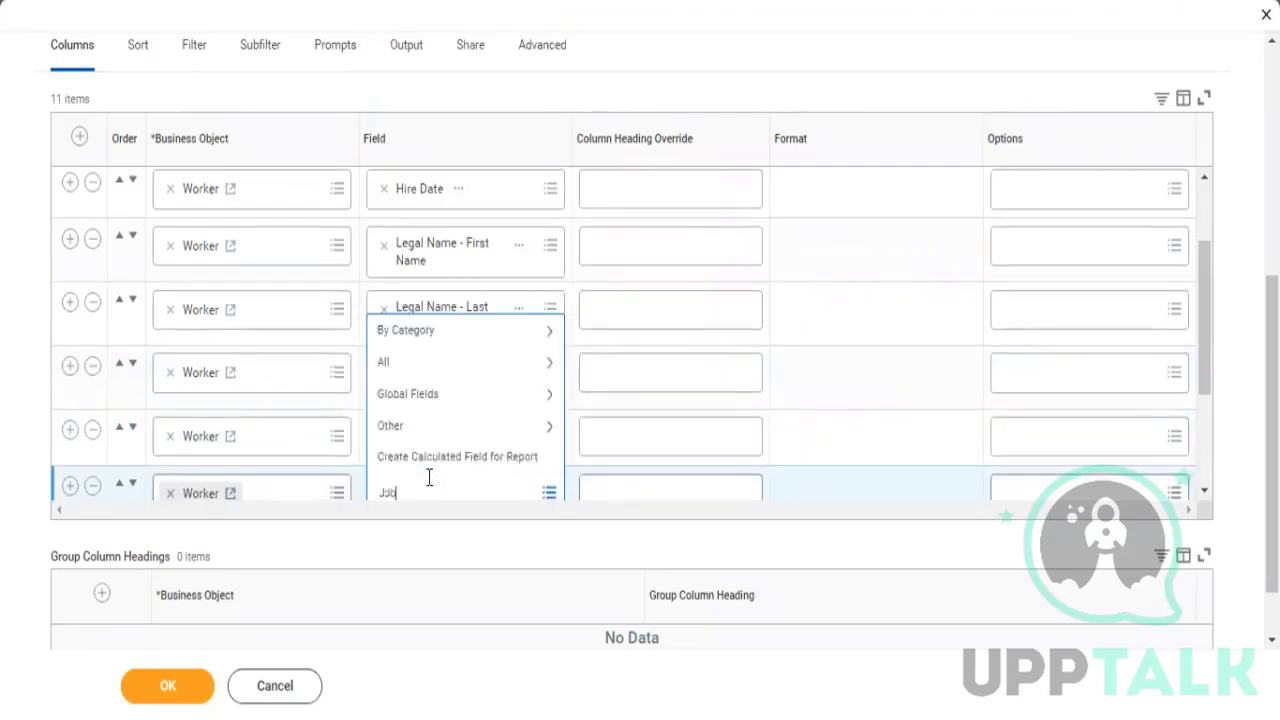
text( Profile)
key(Return)
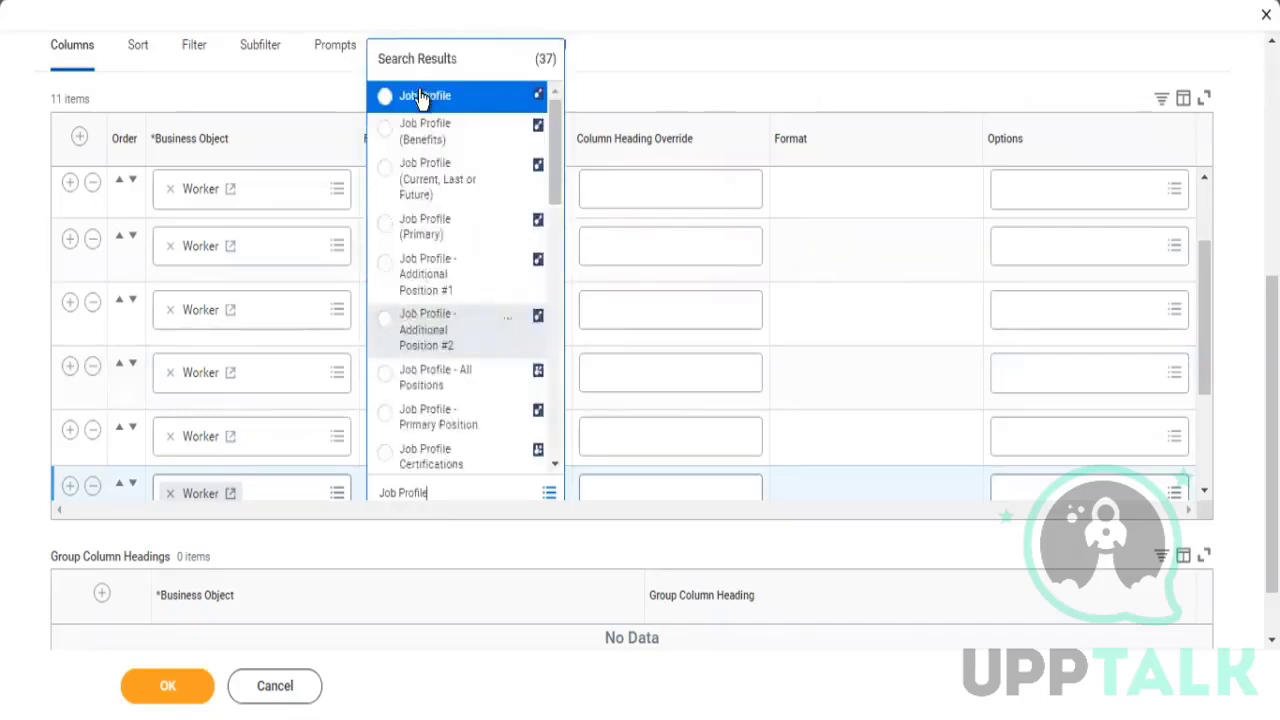
click(420, 97)
Search the fields of the row below Job Profile for "Position" and choose Position
scroll(890, 470, down, 2)
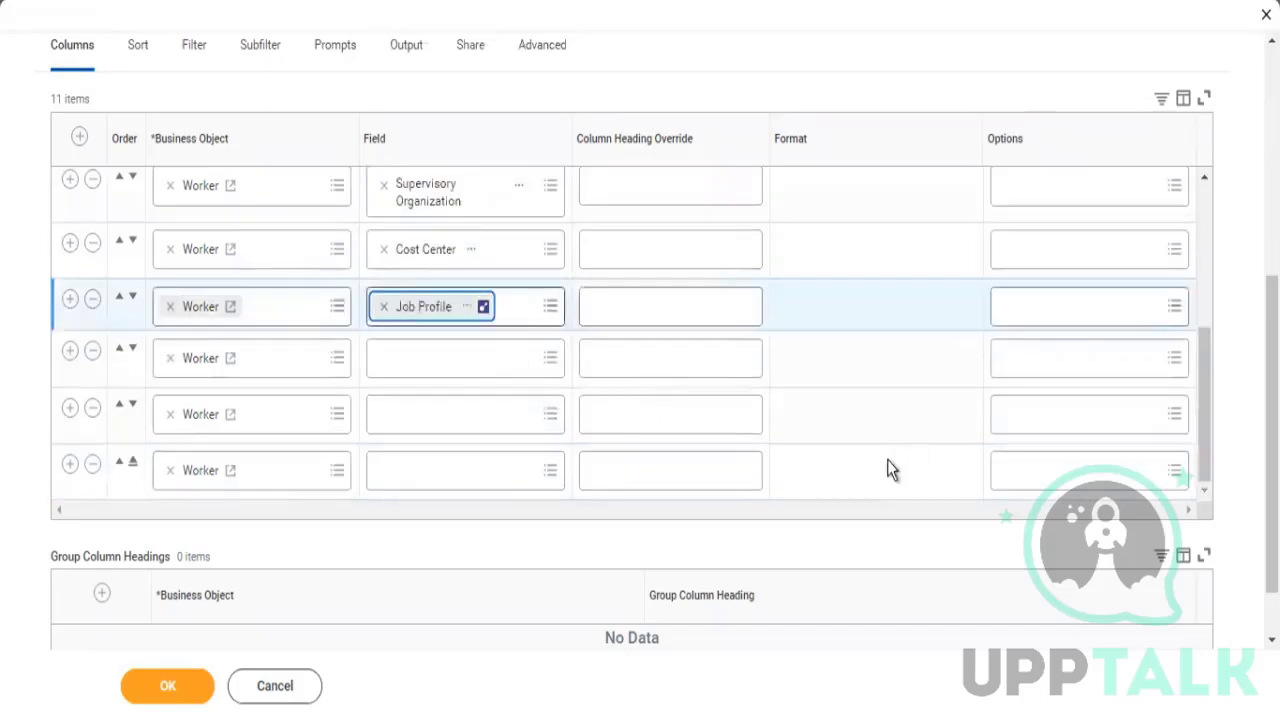
scroll(890, 470, down, 1)
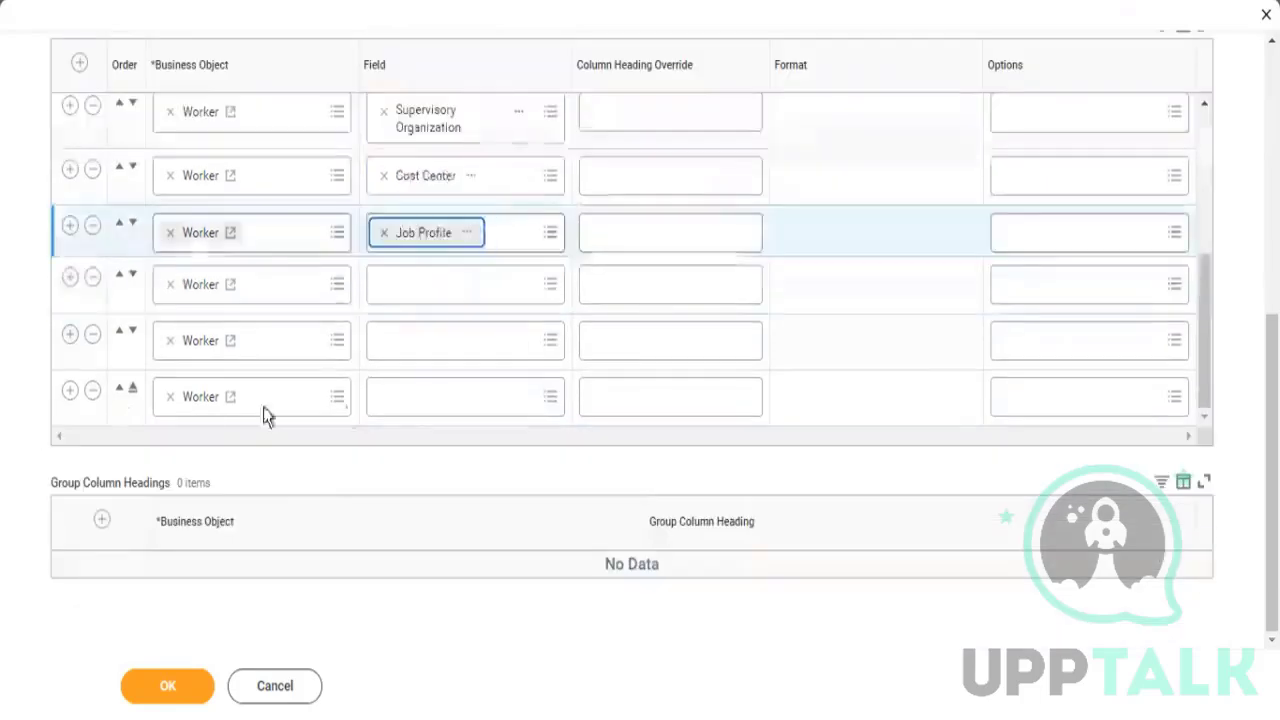
click(442, 288)
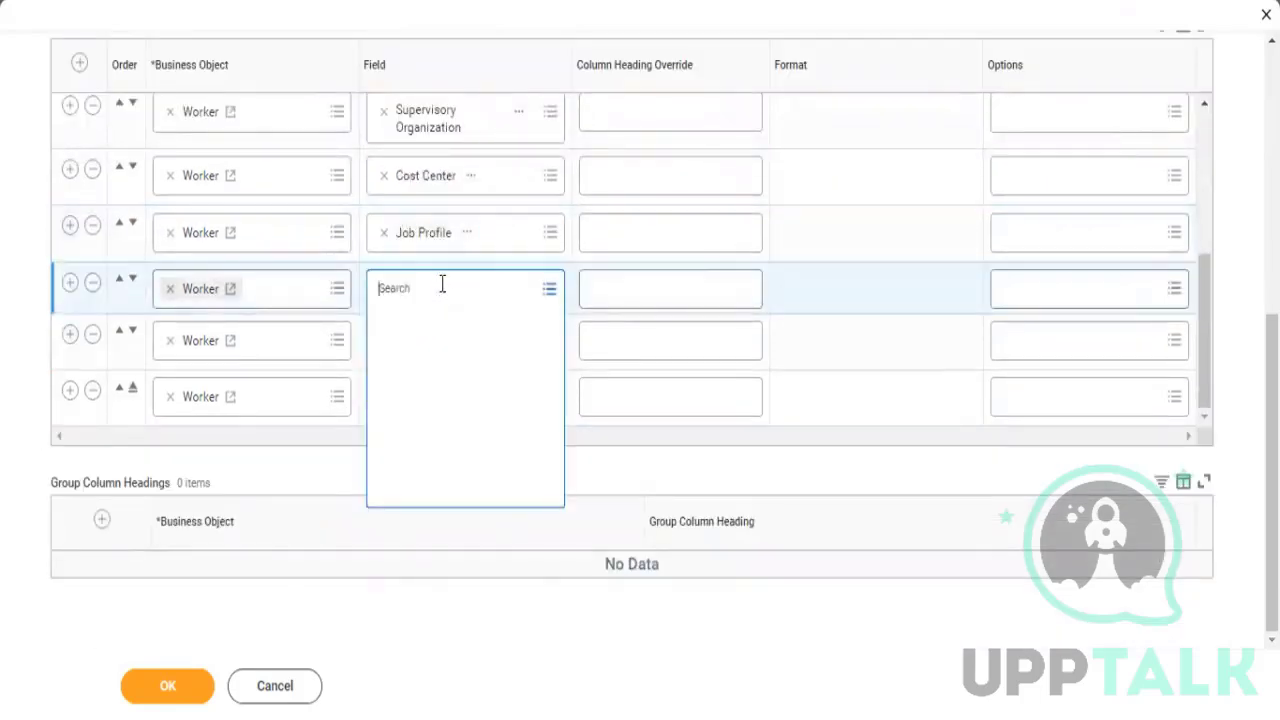
text(Po)
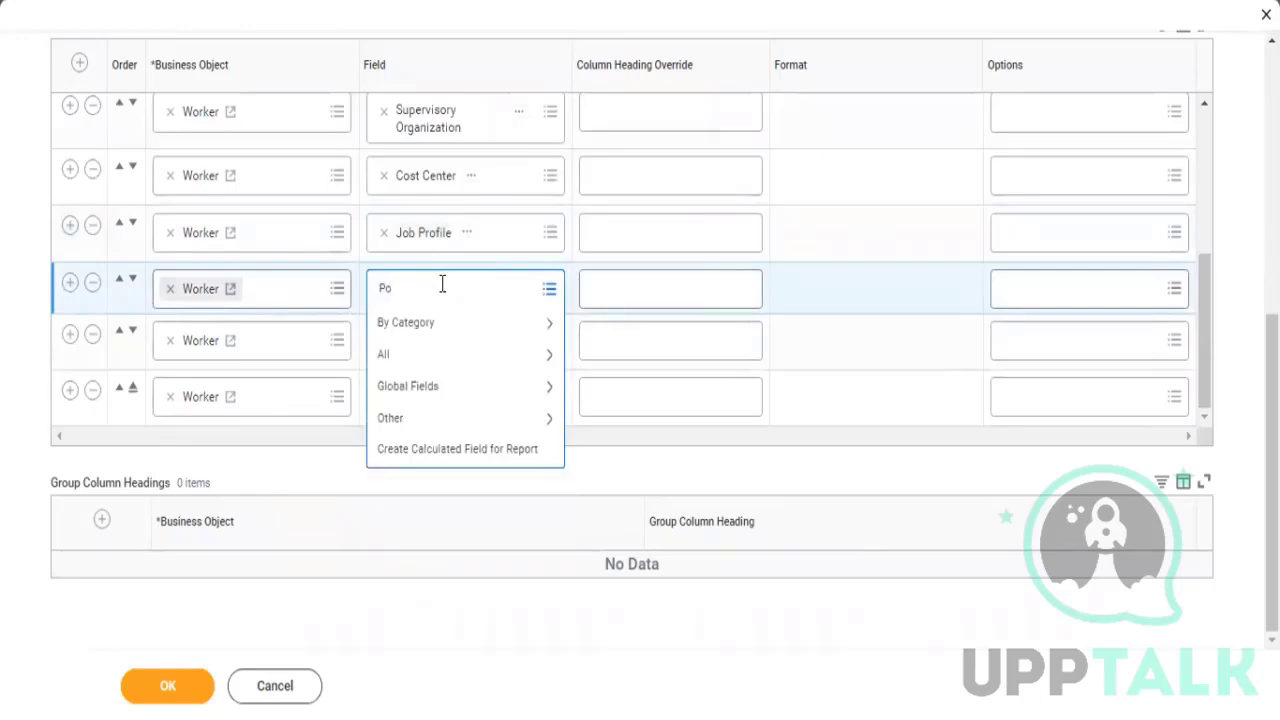
text(sition)
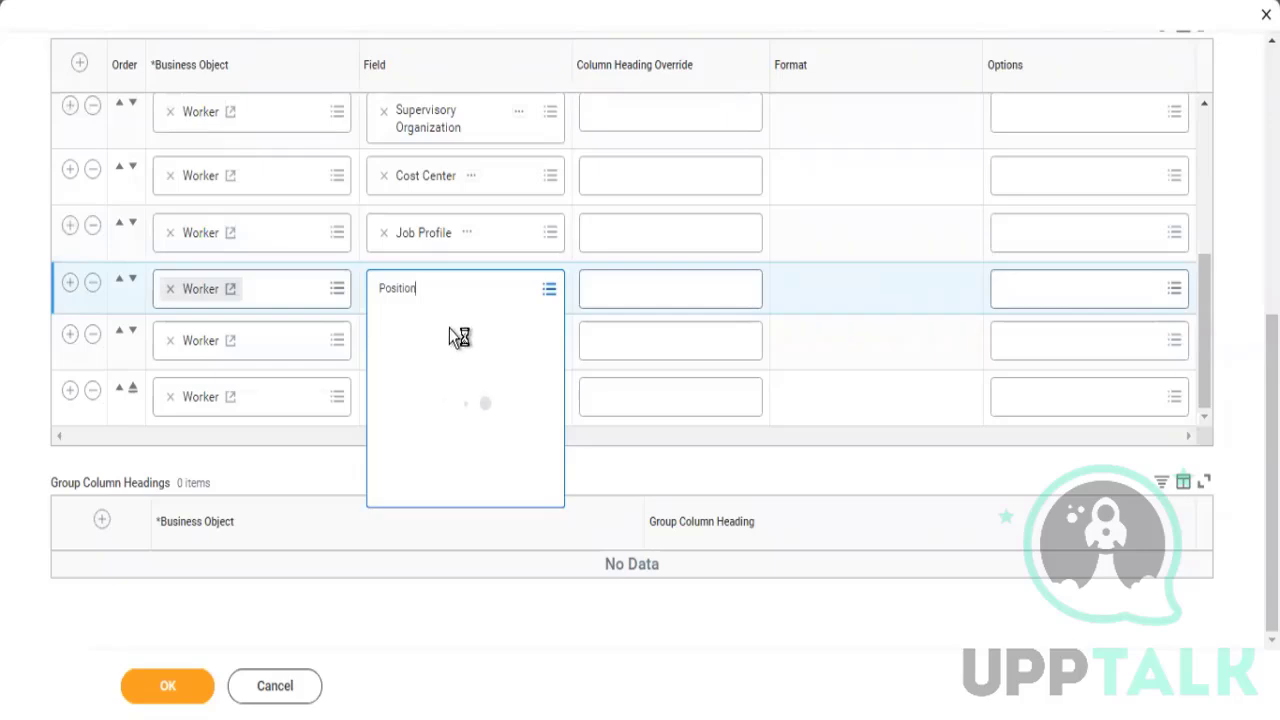
click(424, 362)
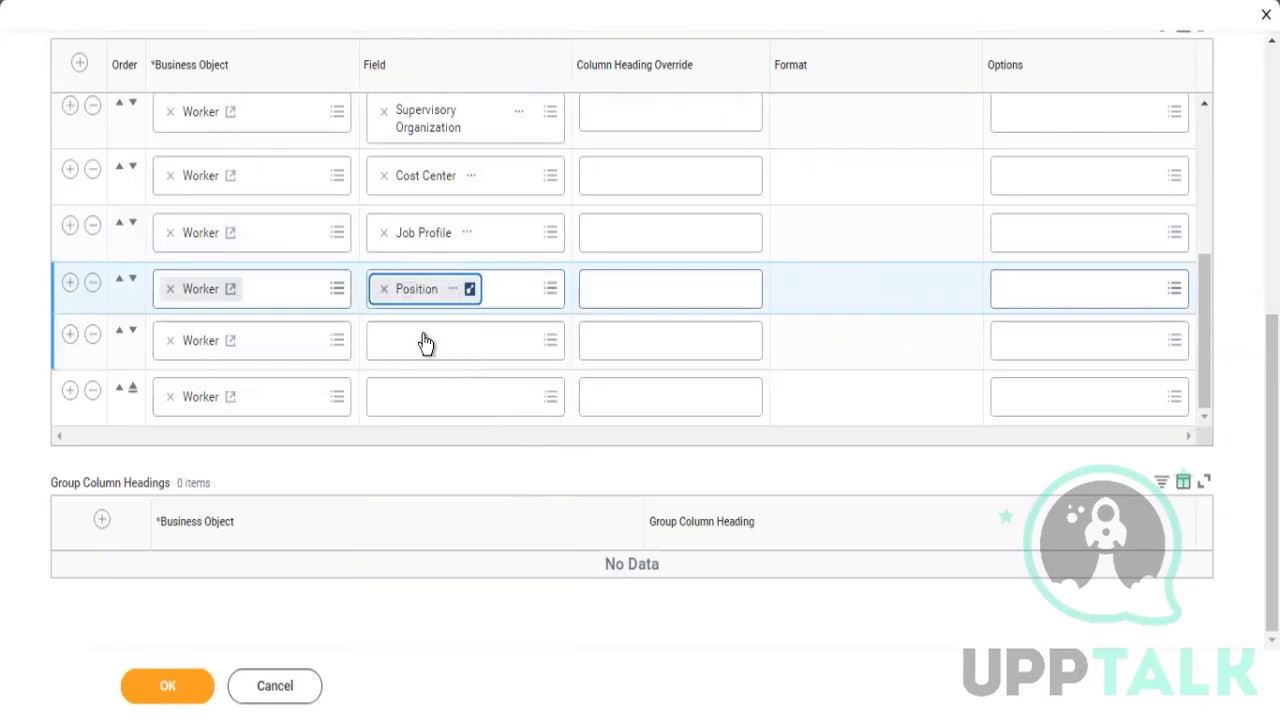
Search the tenth row's fields for "Termination" and choose Termination Date
click(425, 337)
text(T)
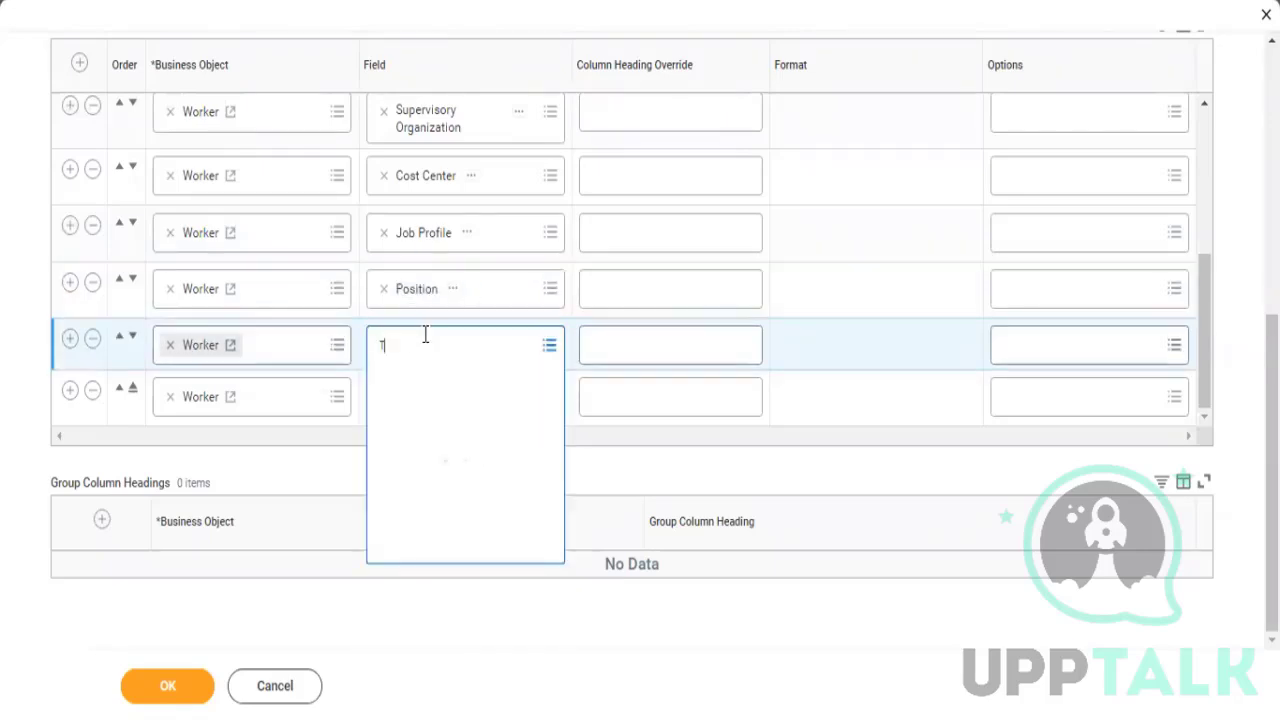
text(ermination)
key(Return)
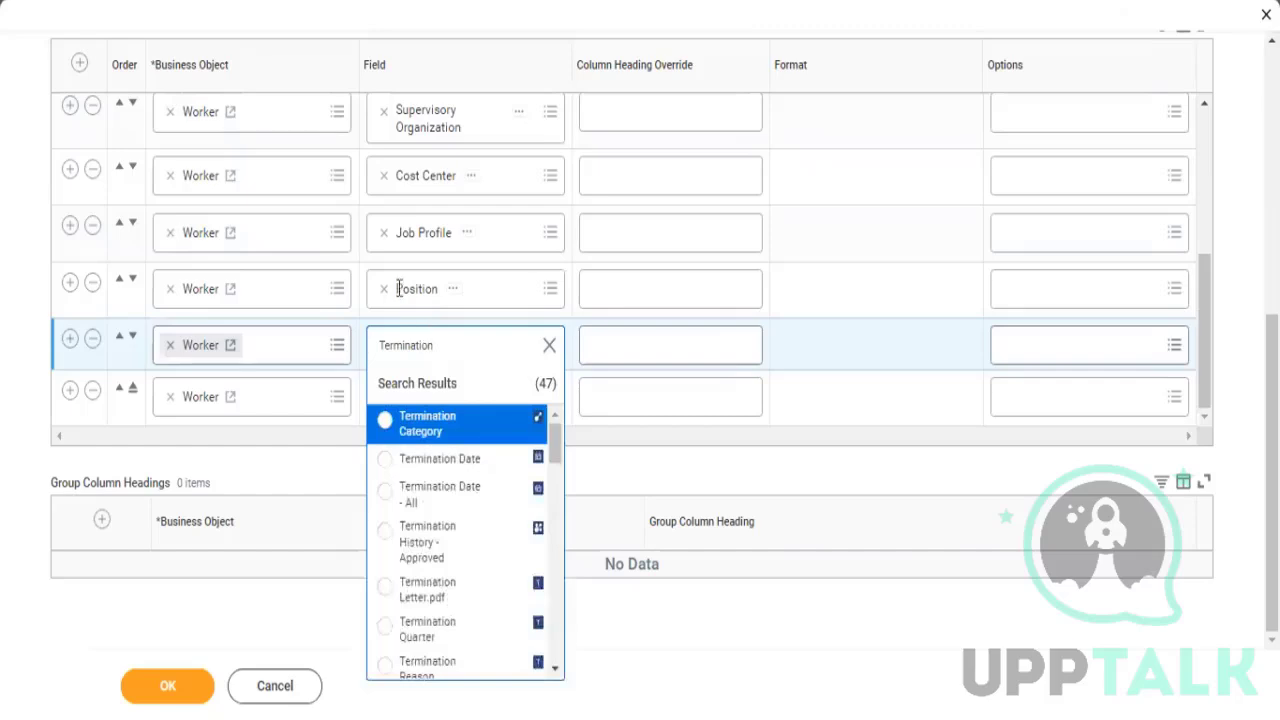
click(470, 466)
click(496, 404)
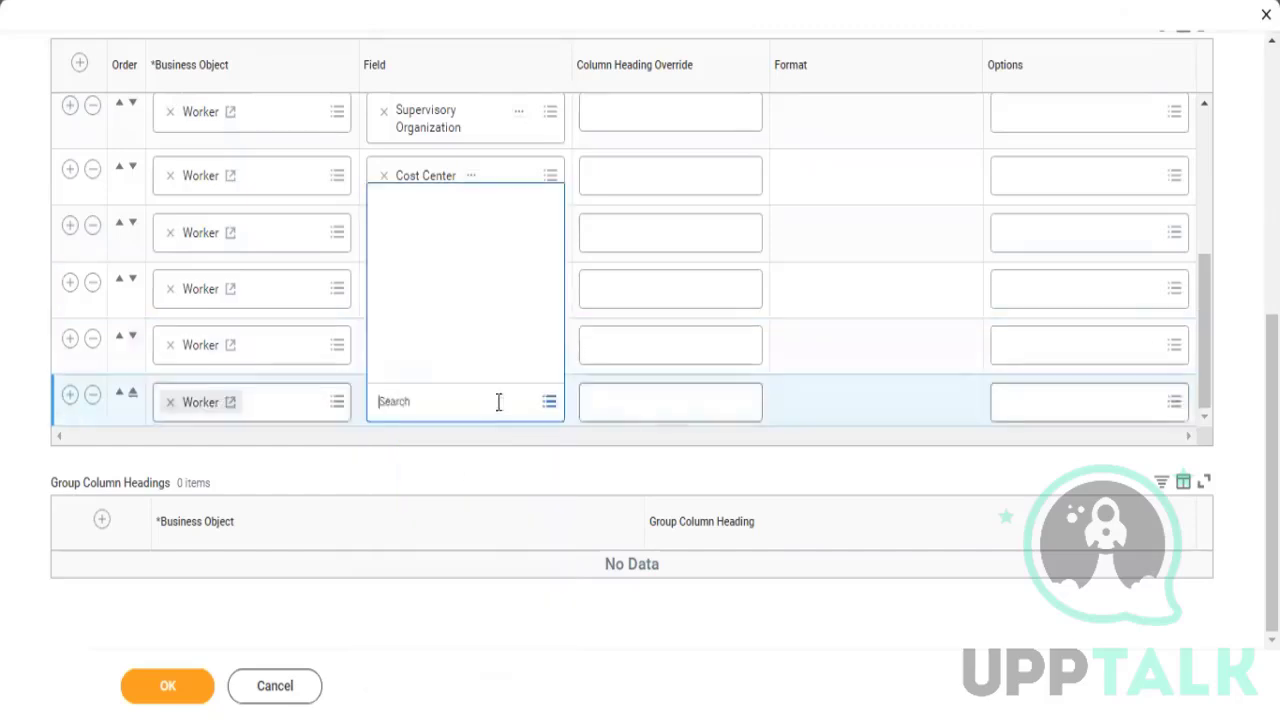
click(457, 398)
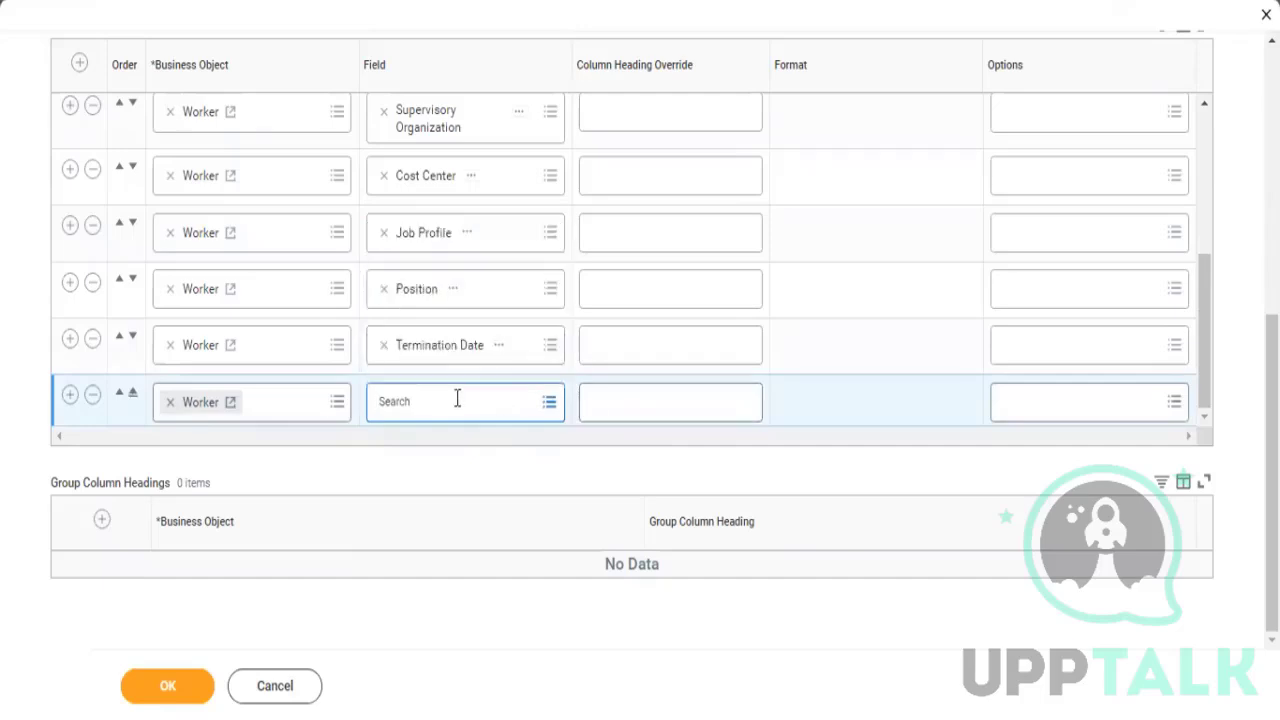
click(458, 401)
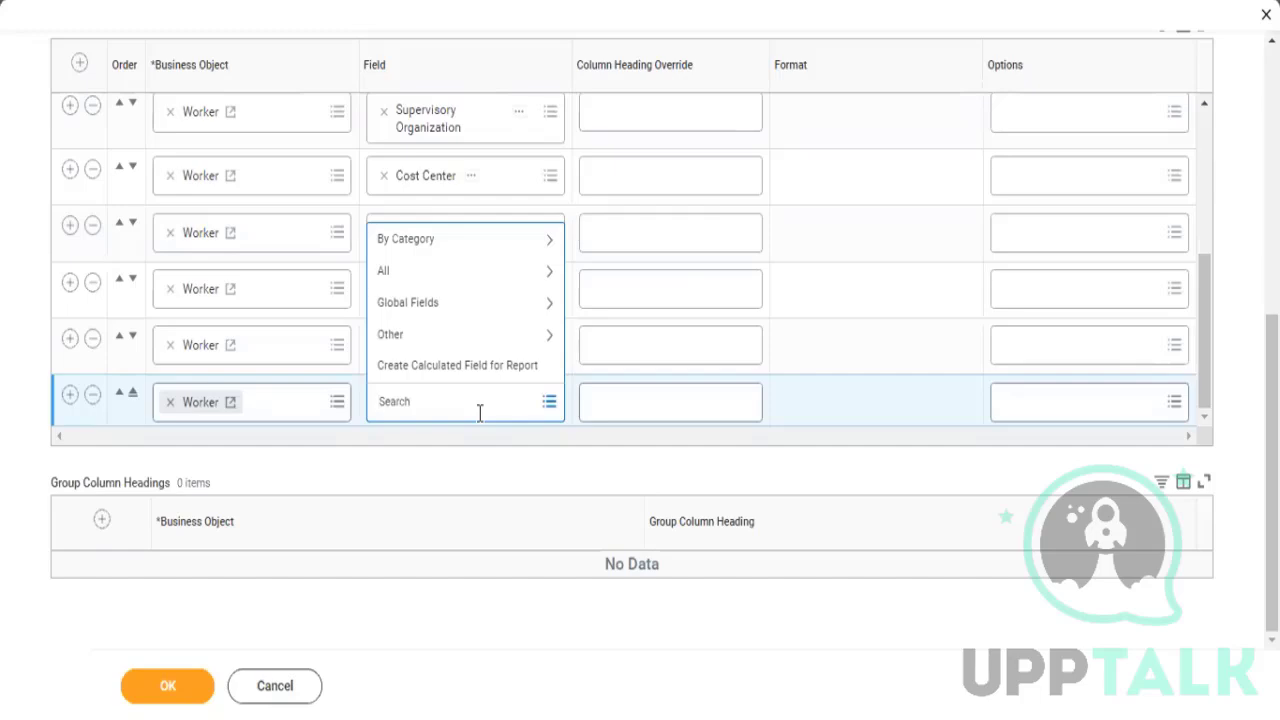
click(471, 478)
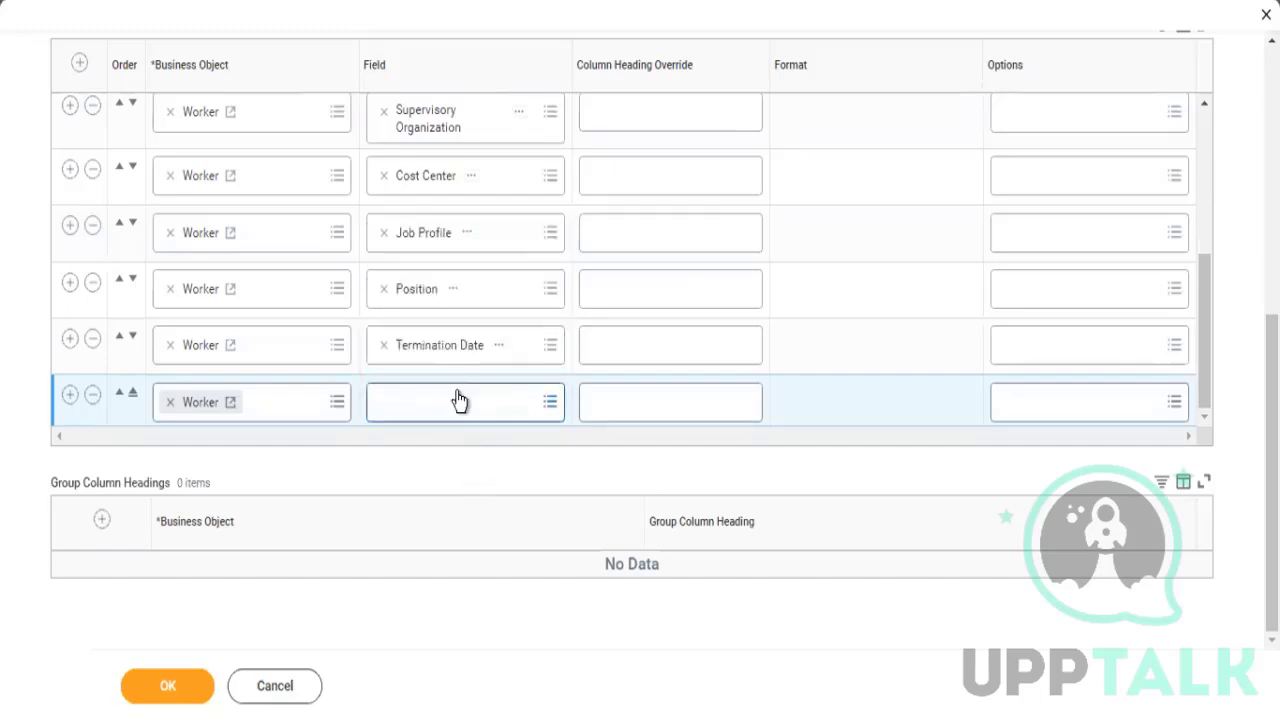
click(459, 400)
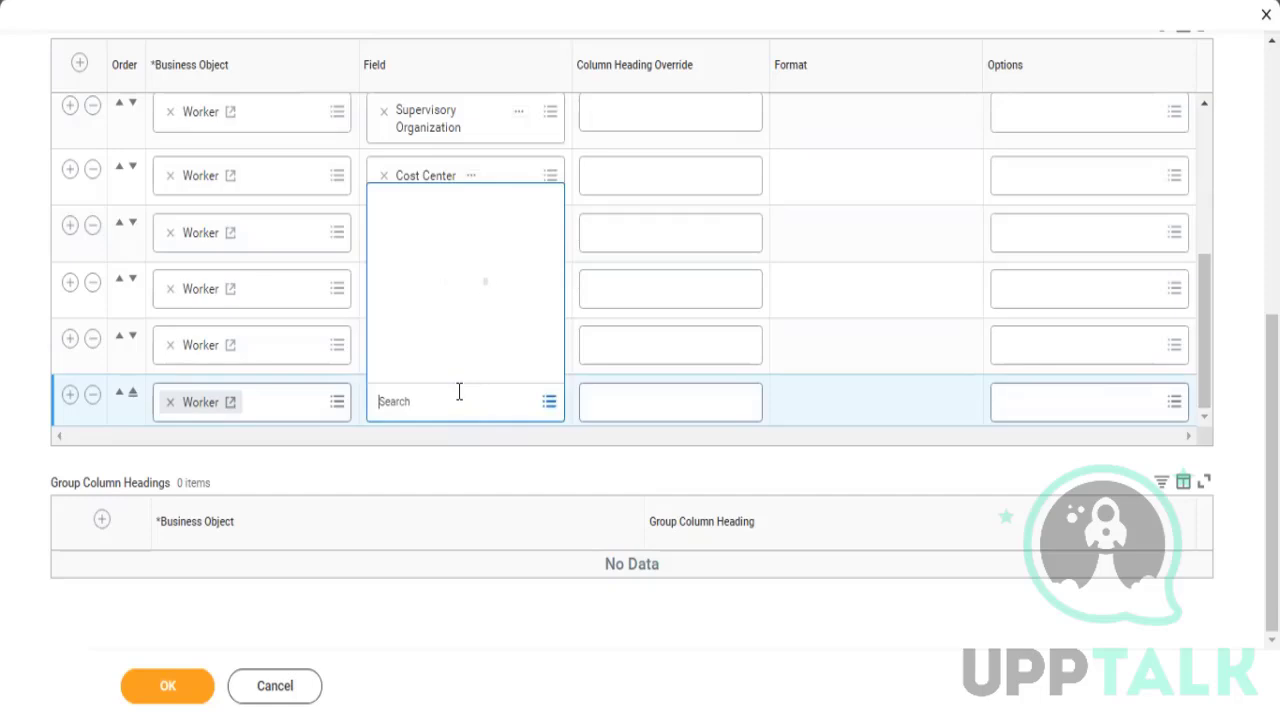
click(413, 488)
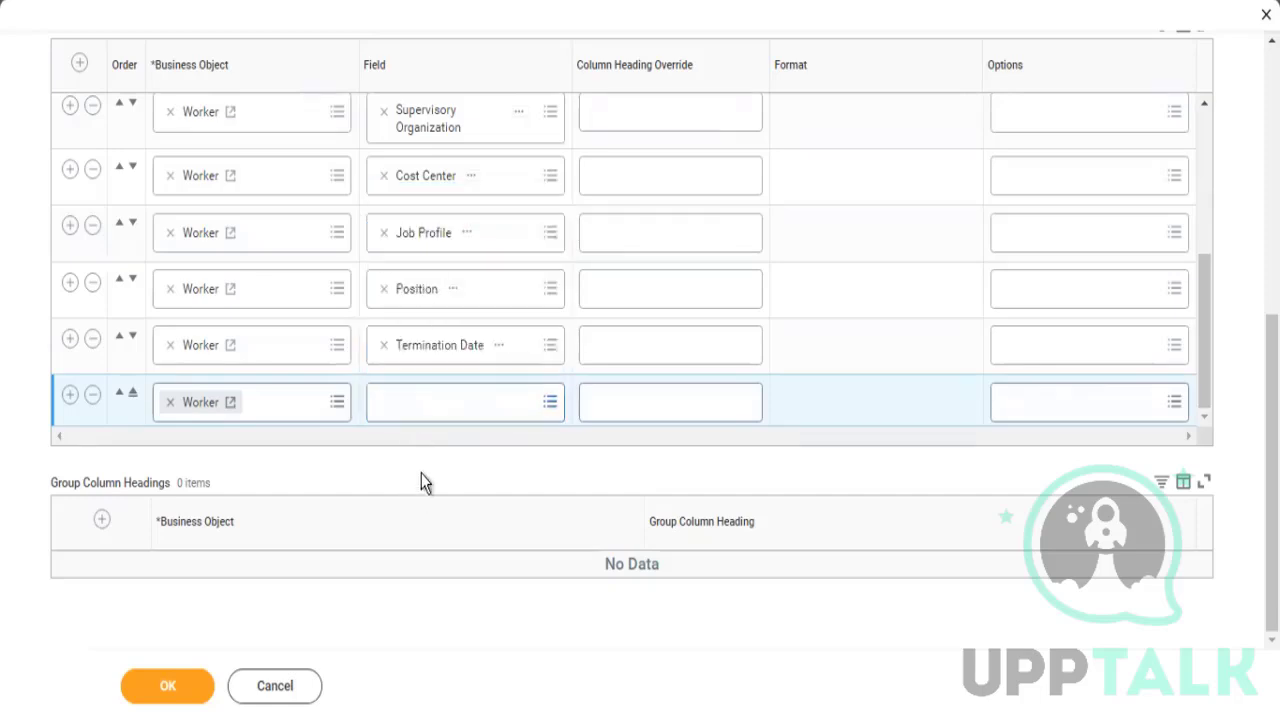
Set the field of the last Worker row to Termination Date - All by searching for "termination date al"
click(480, 402)
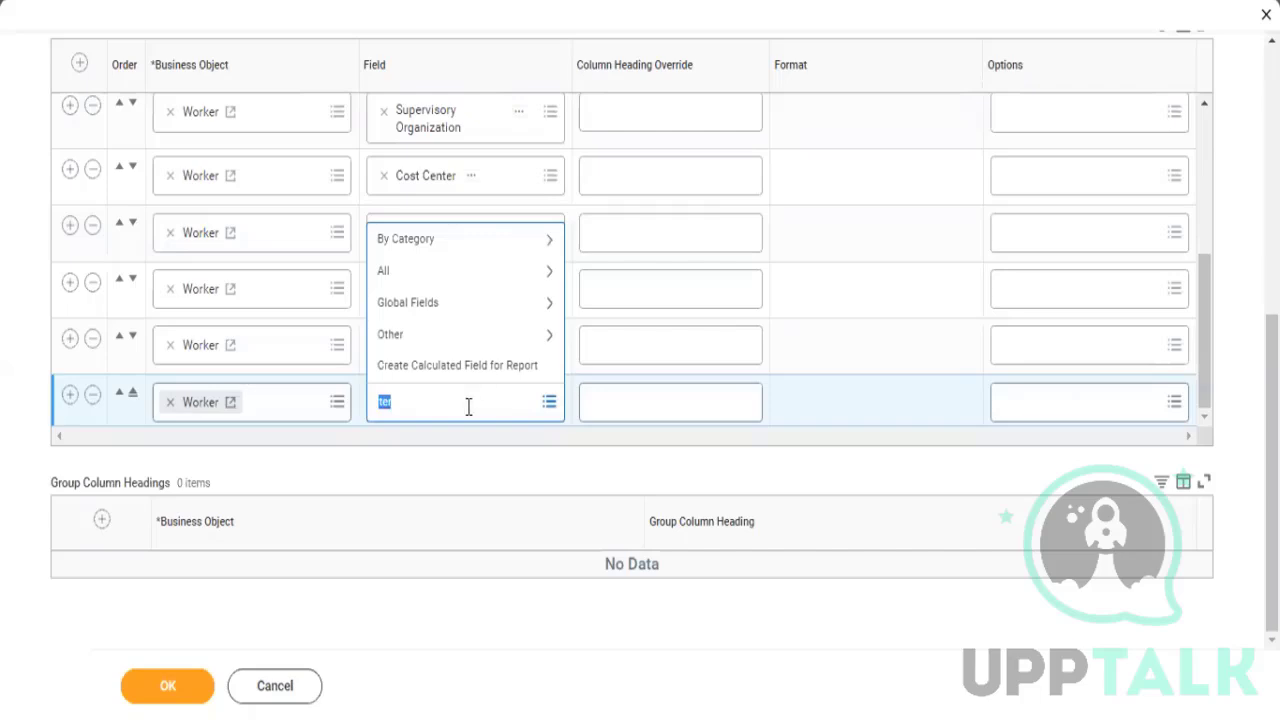
text(termin)
text(ate)
key(BackSpace)
key(BackSpace)
text(tion date al)
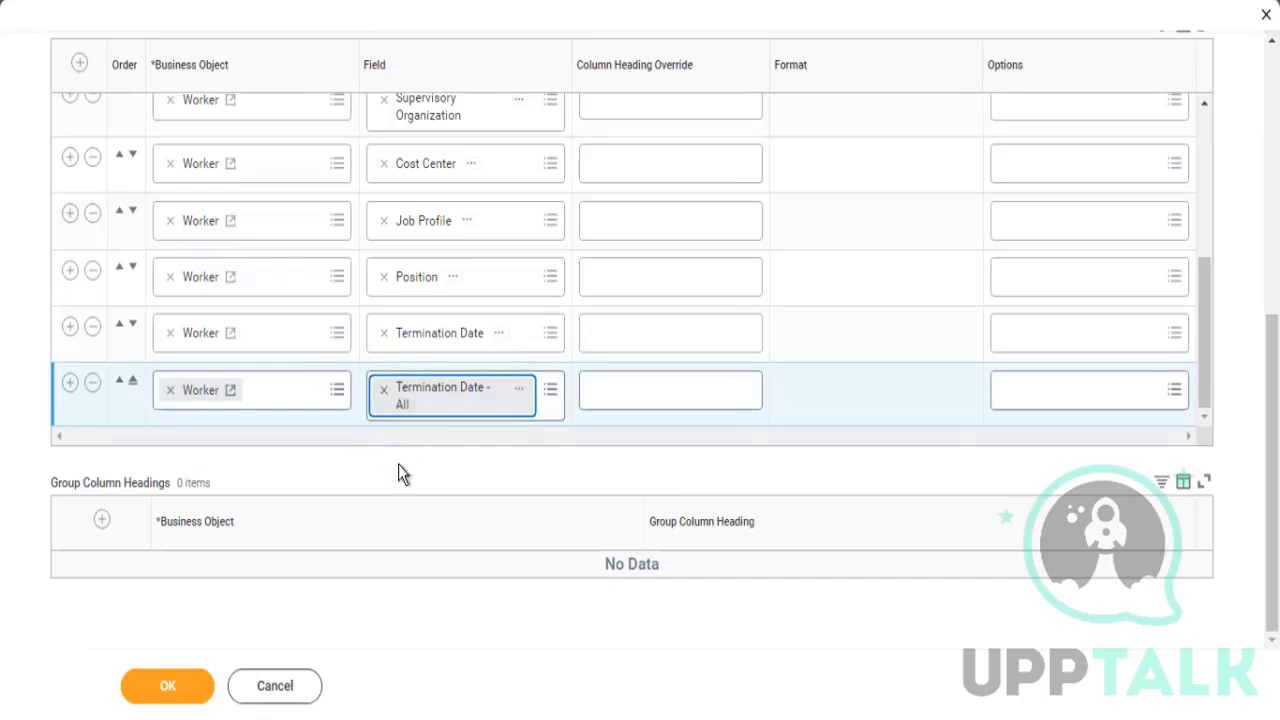
Populate the undefined prompt defaults in the report's prompt settings and look through the prompt rows
scroll(440, 440, up, 5)
scroll(478, 422, down, 4)
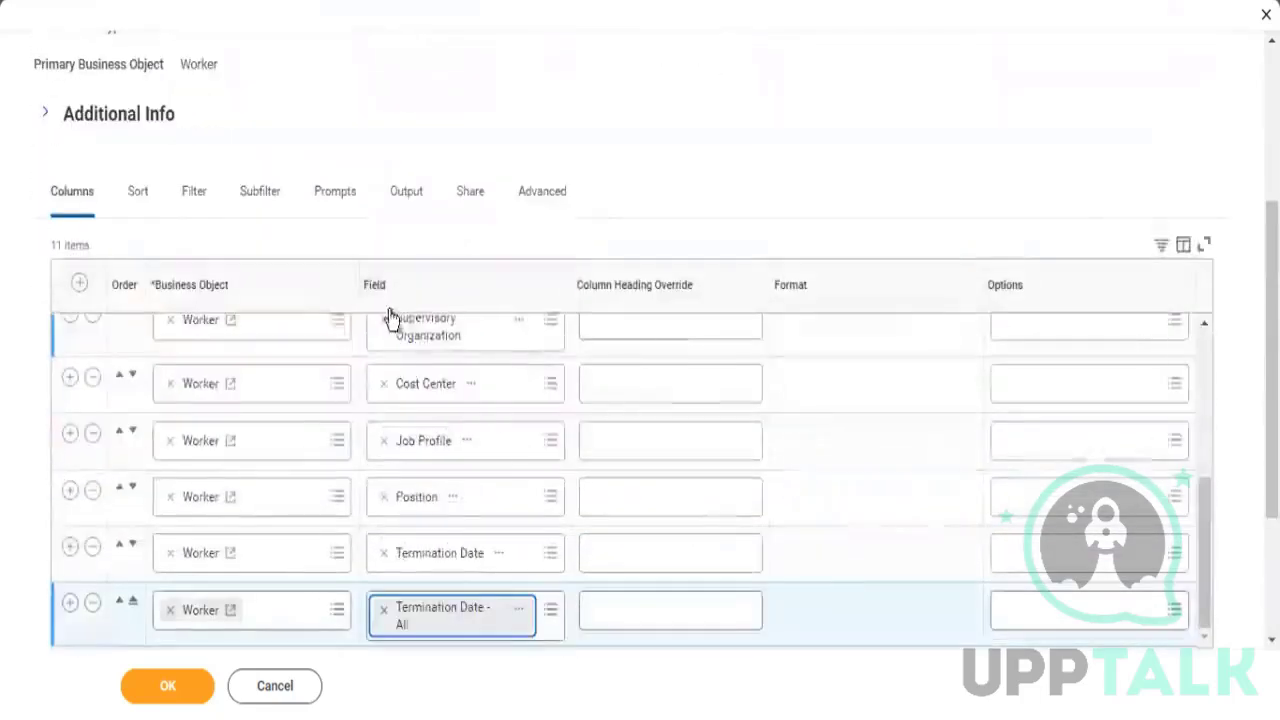
click(195, 195)
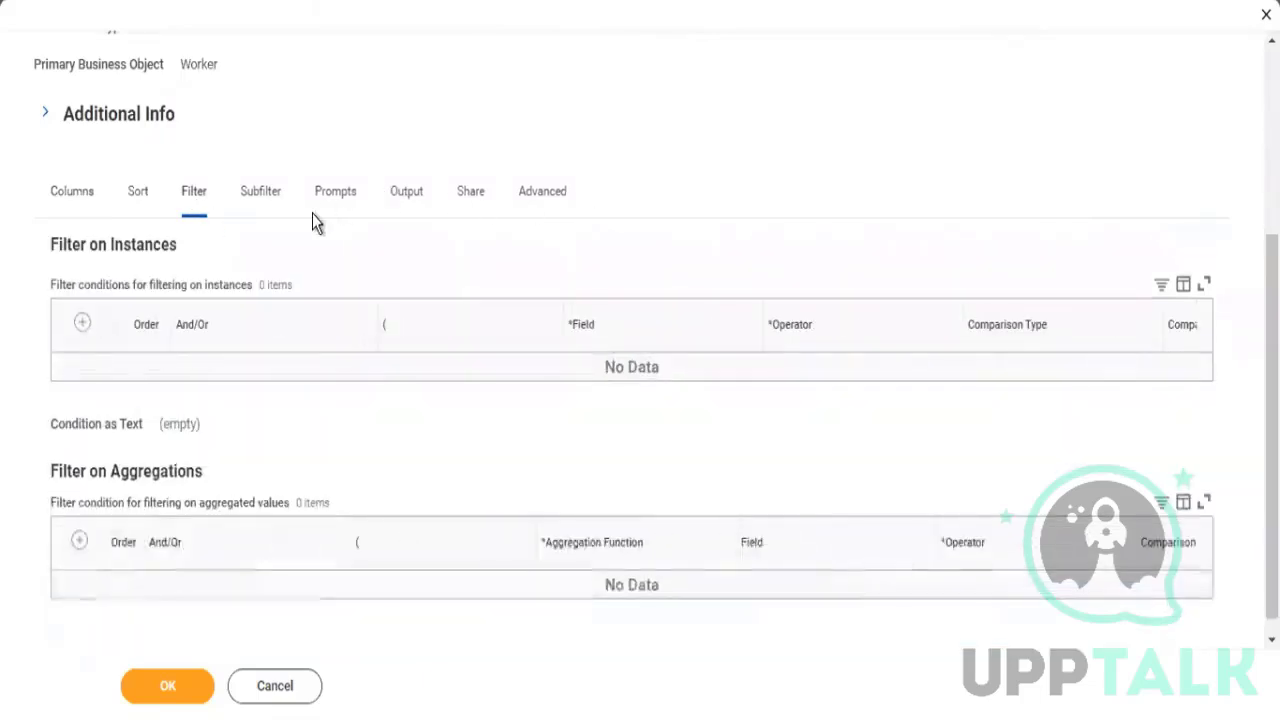
click(334, 205)
scroll(644, 337, down, 1)
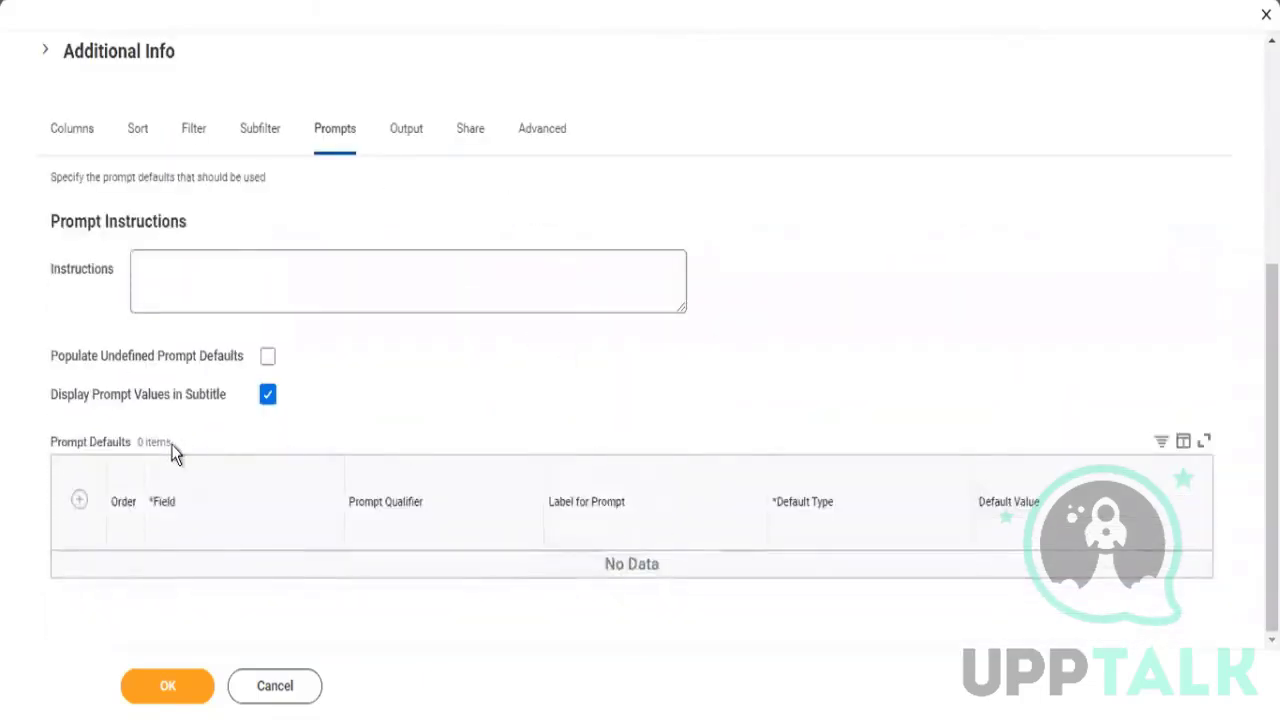
click(268, 358)
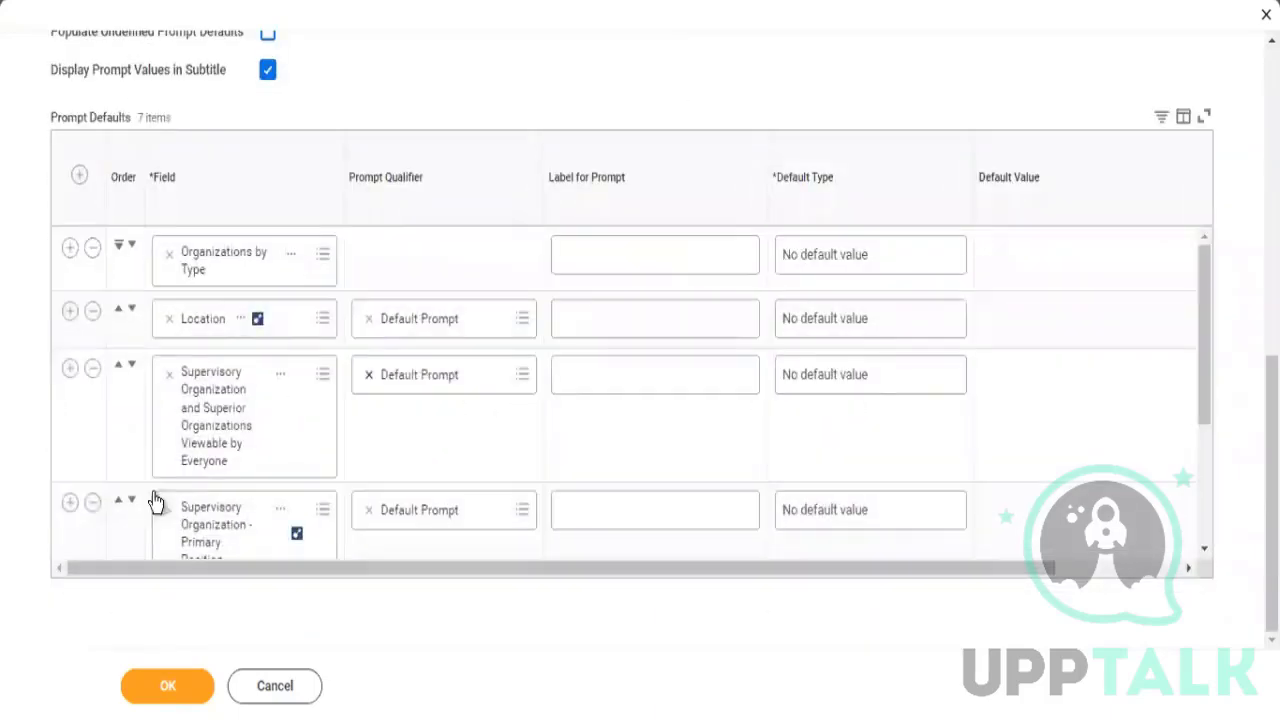
click(154, 496)
scroll(449, 466, down, 1)
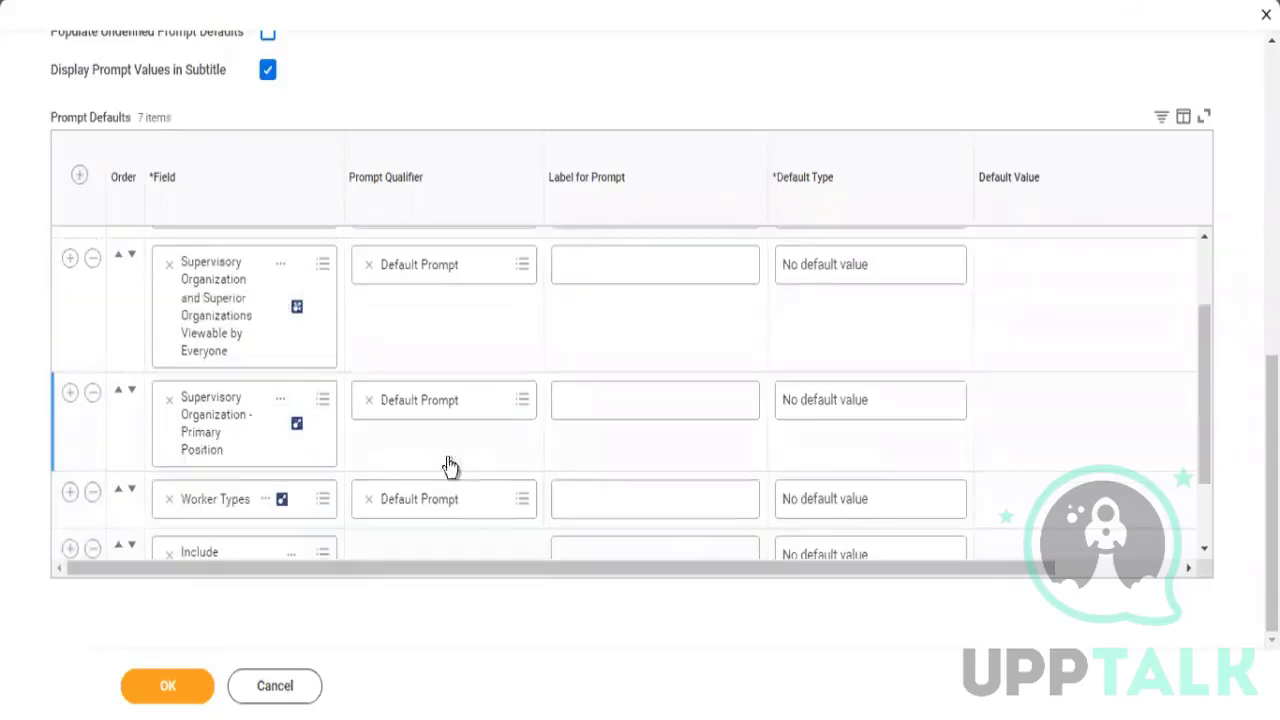
scroll(474, 477, down, 1)
scroll(480, 449, up, 10)
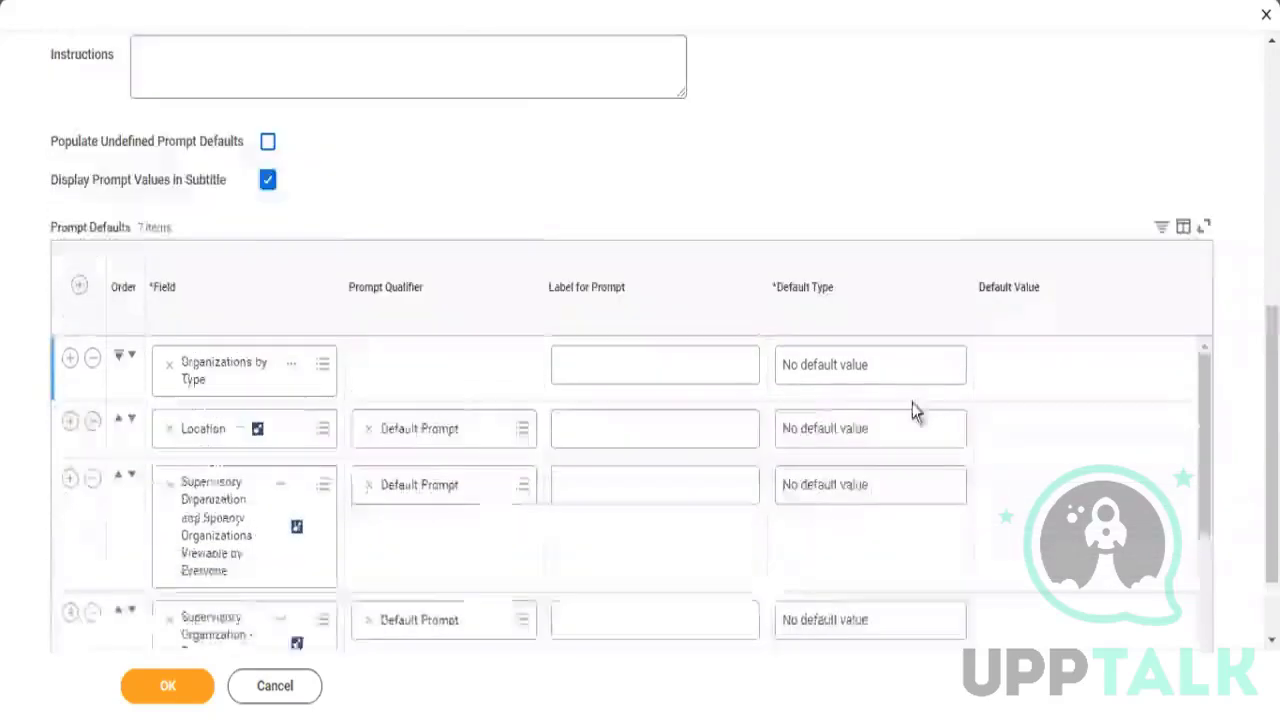
Add three blank And conditions to the report's filter on instances
click(194, 357)
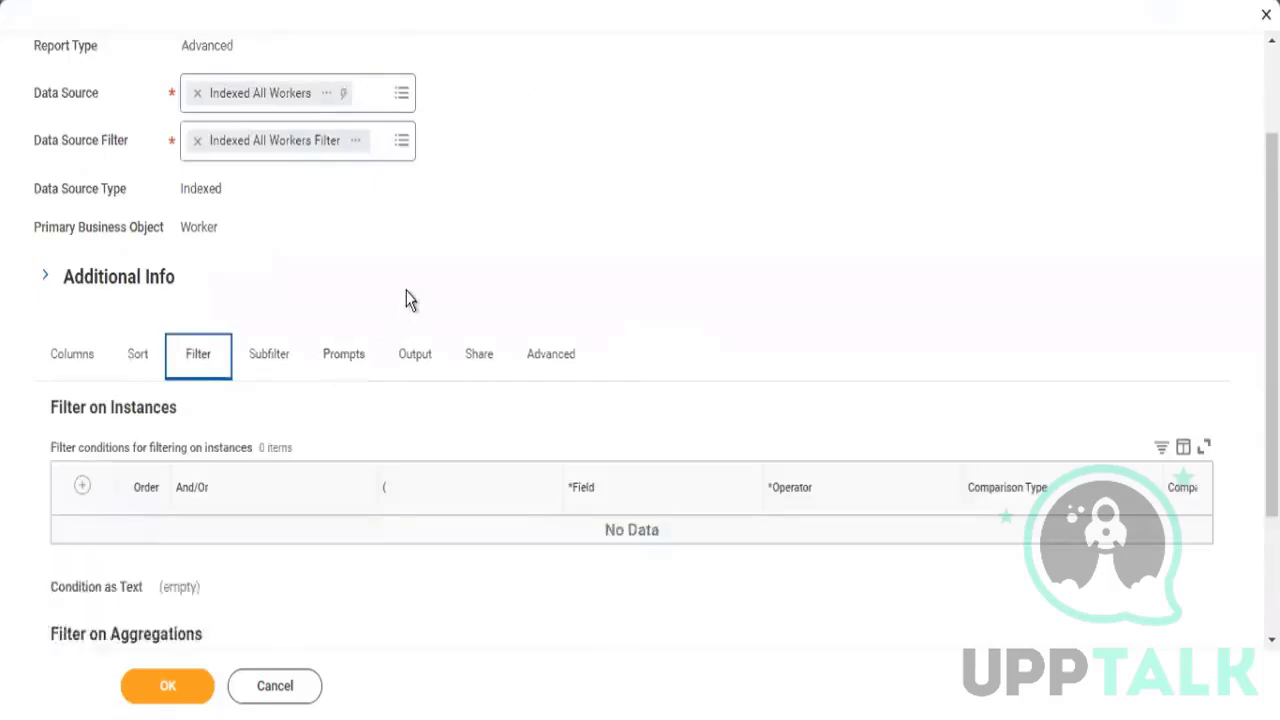
scroll(106, 462, down, 2)
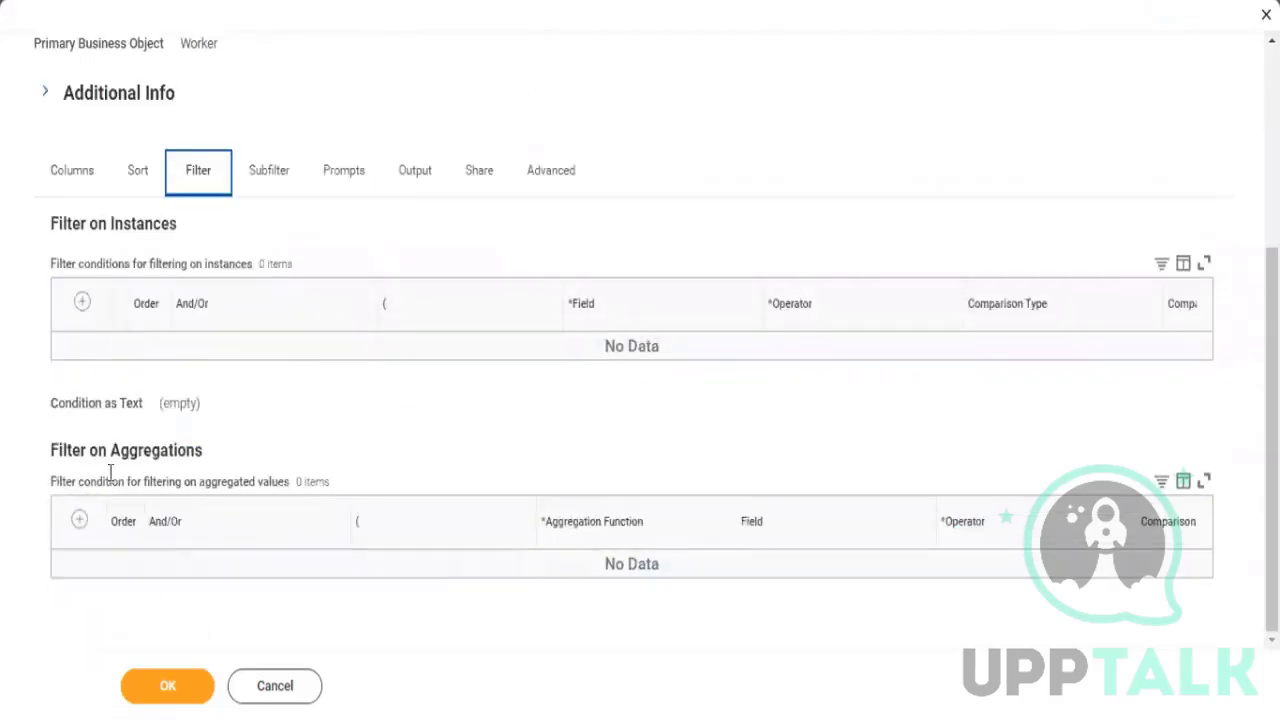
click(82, 302)
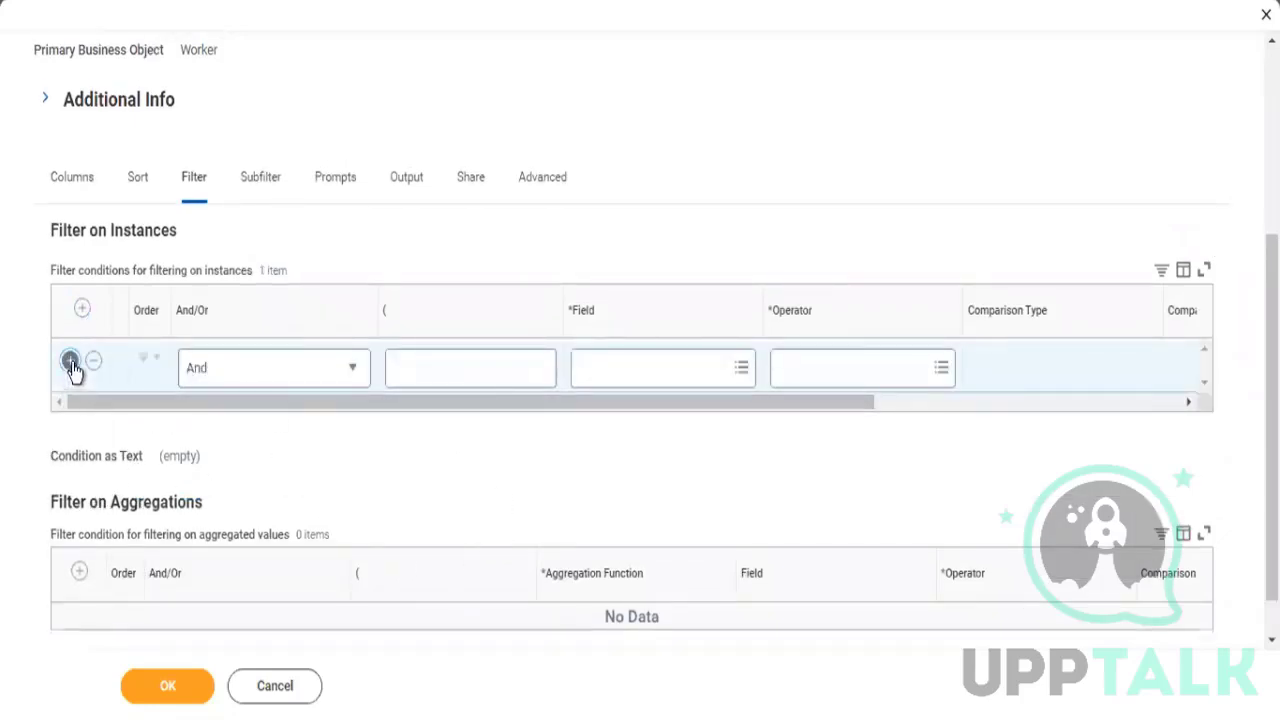
click(69, 362)
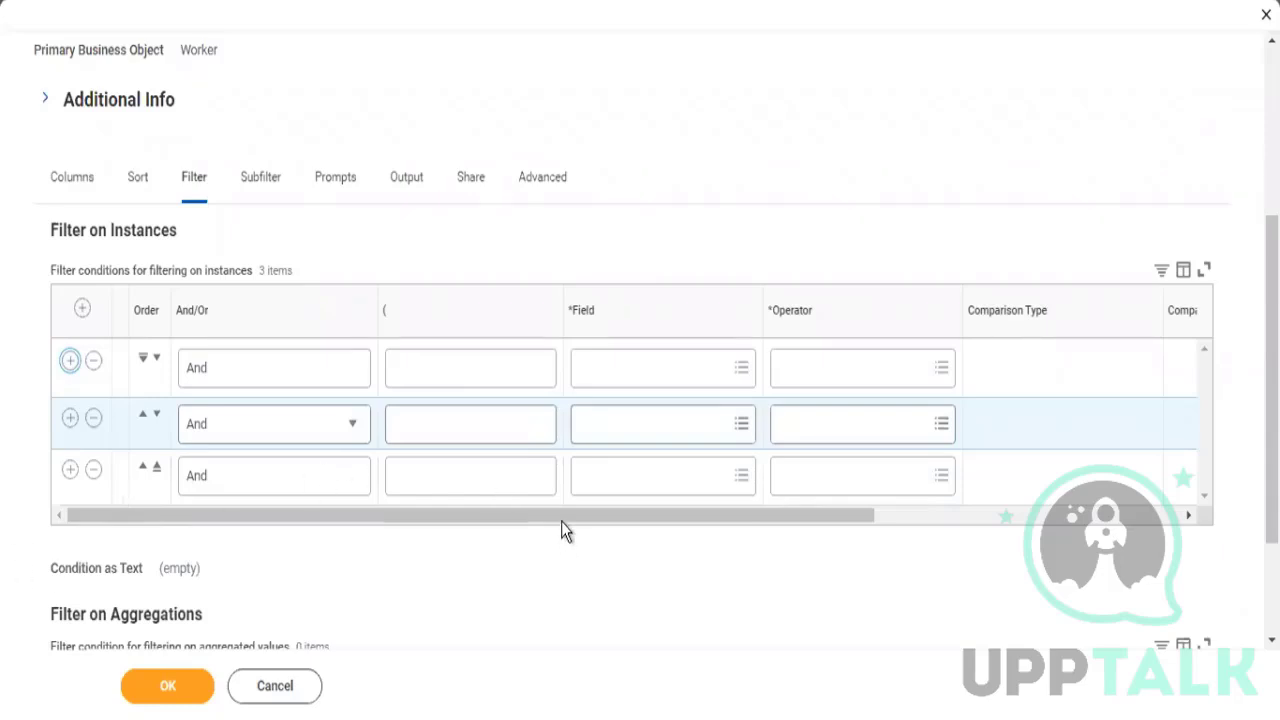
Search the first filter condition's fields for "Hire Date" and choose Hire Date
click(633, 367)
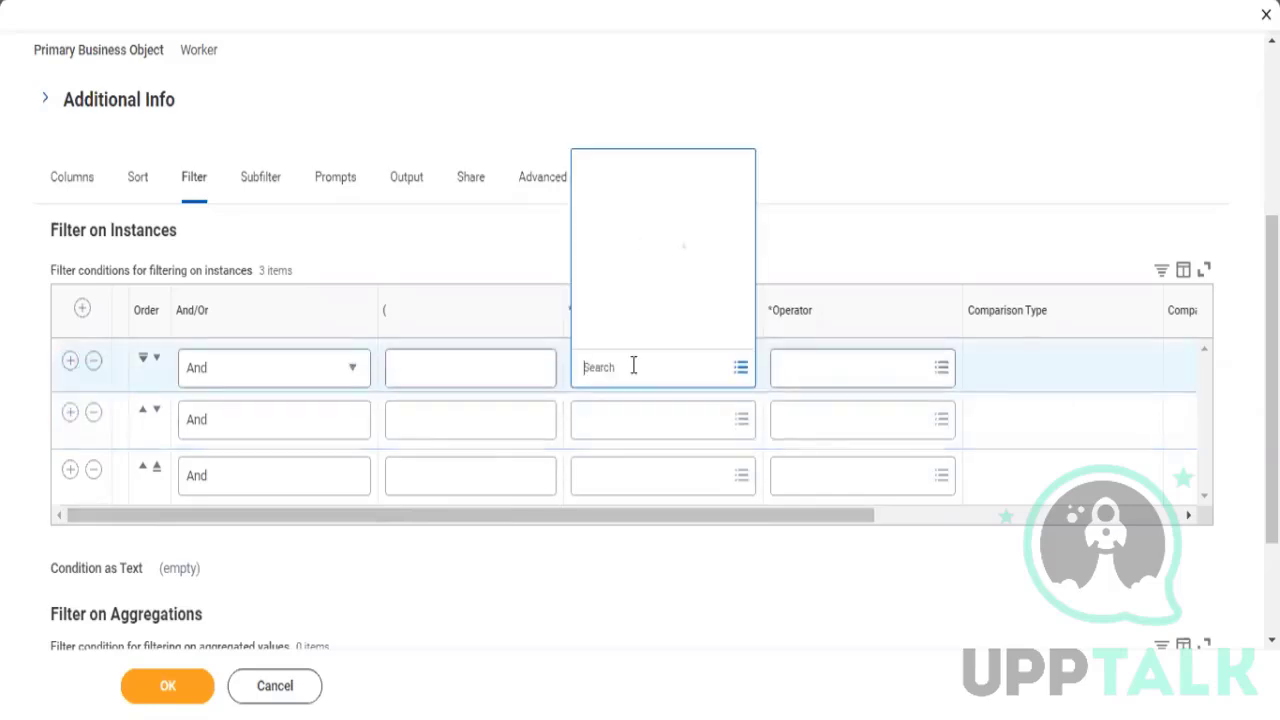
text(Hire Date)
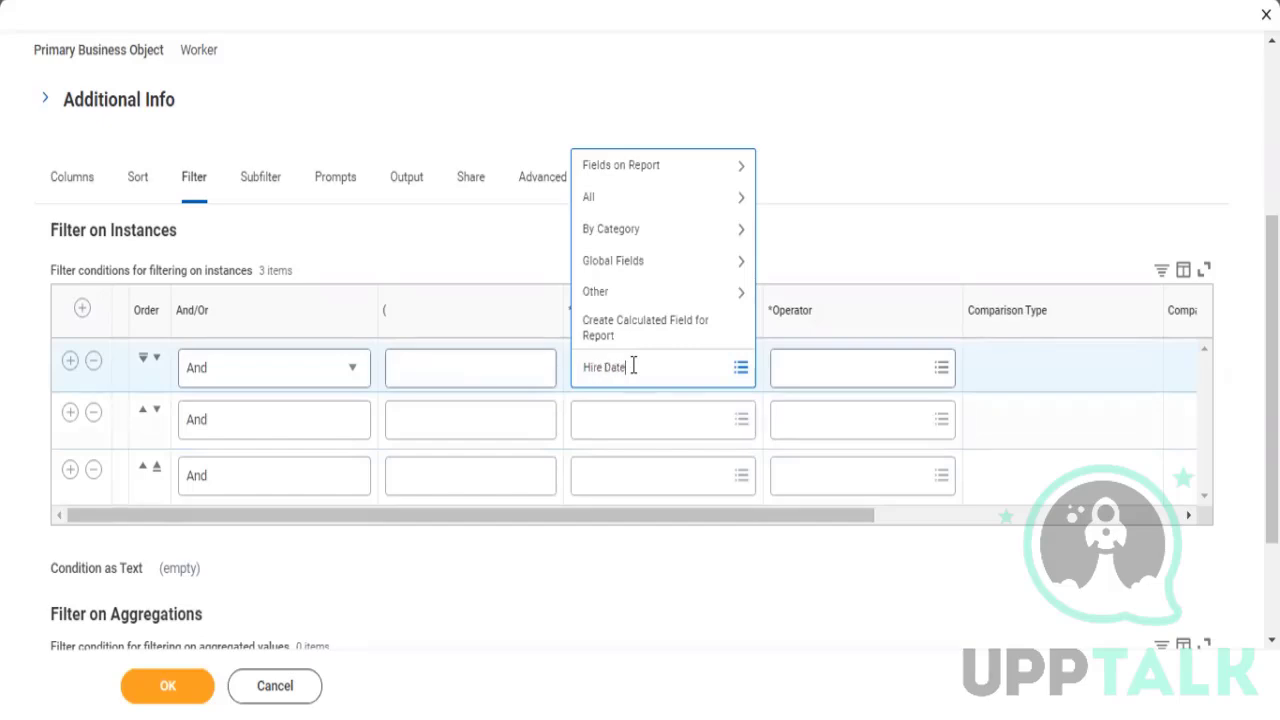
key(Return)
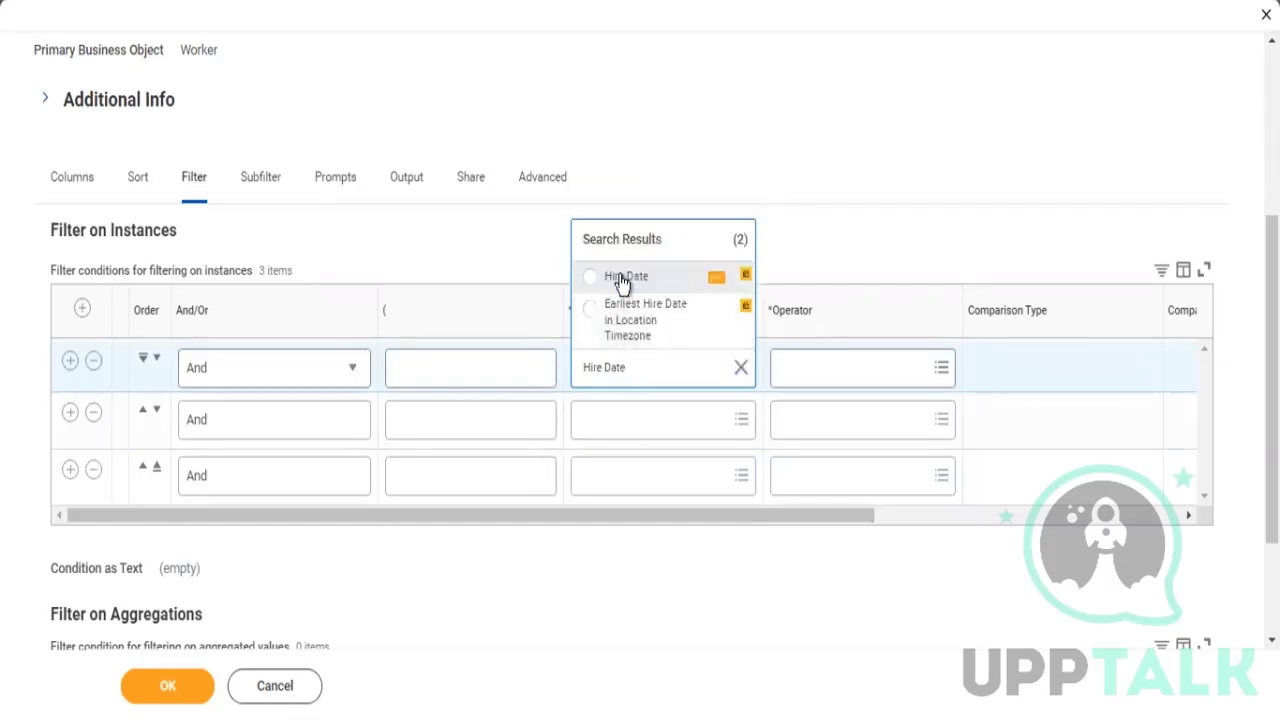
click(620, 277)
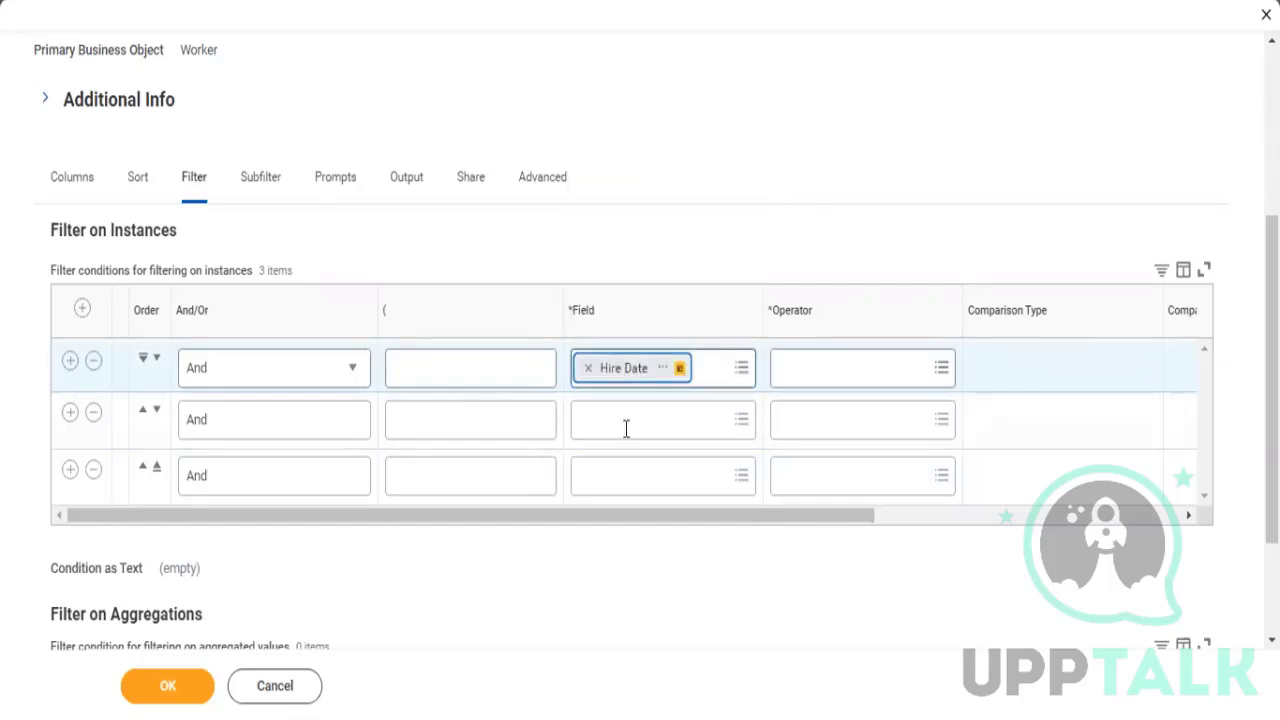
Set the second filter condition's field to Hire Date as well
click(626, 428)
text(Hire Date)
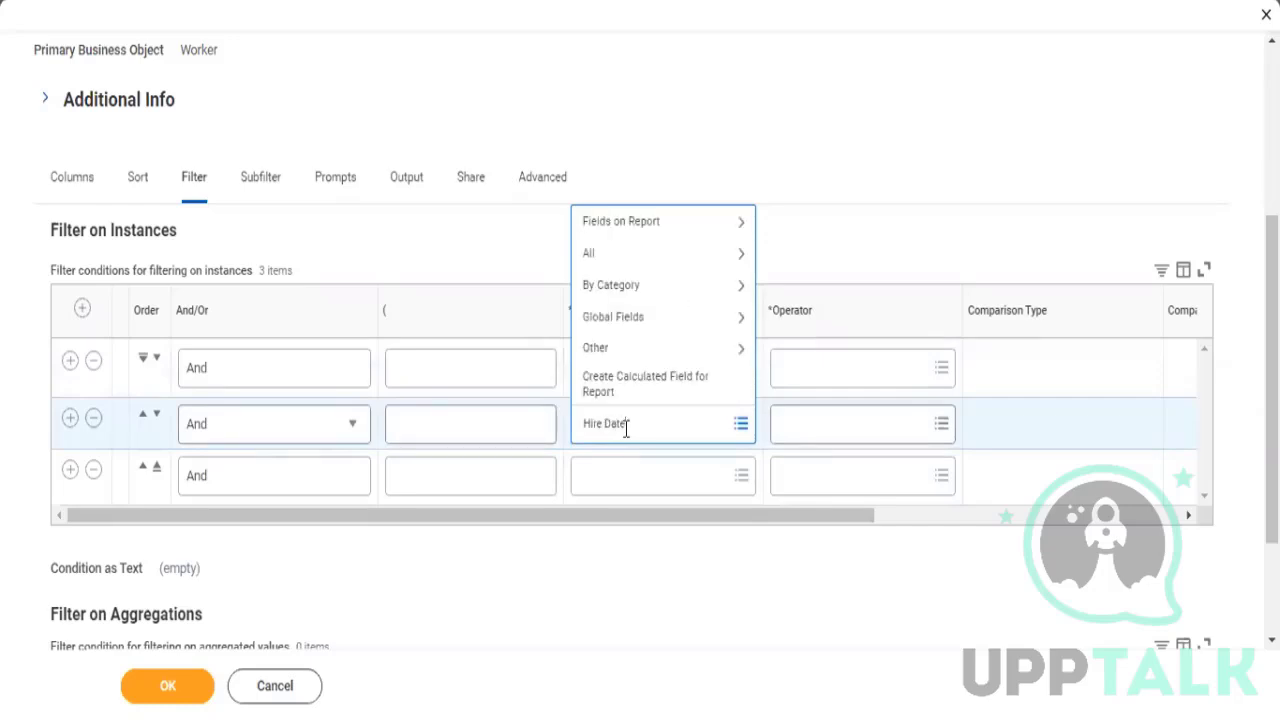
key(Return)
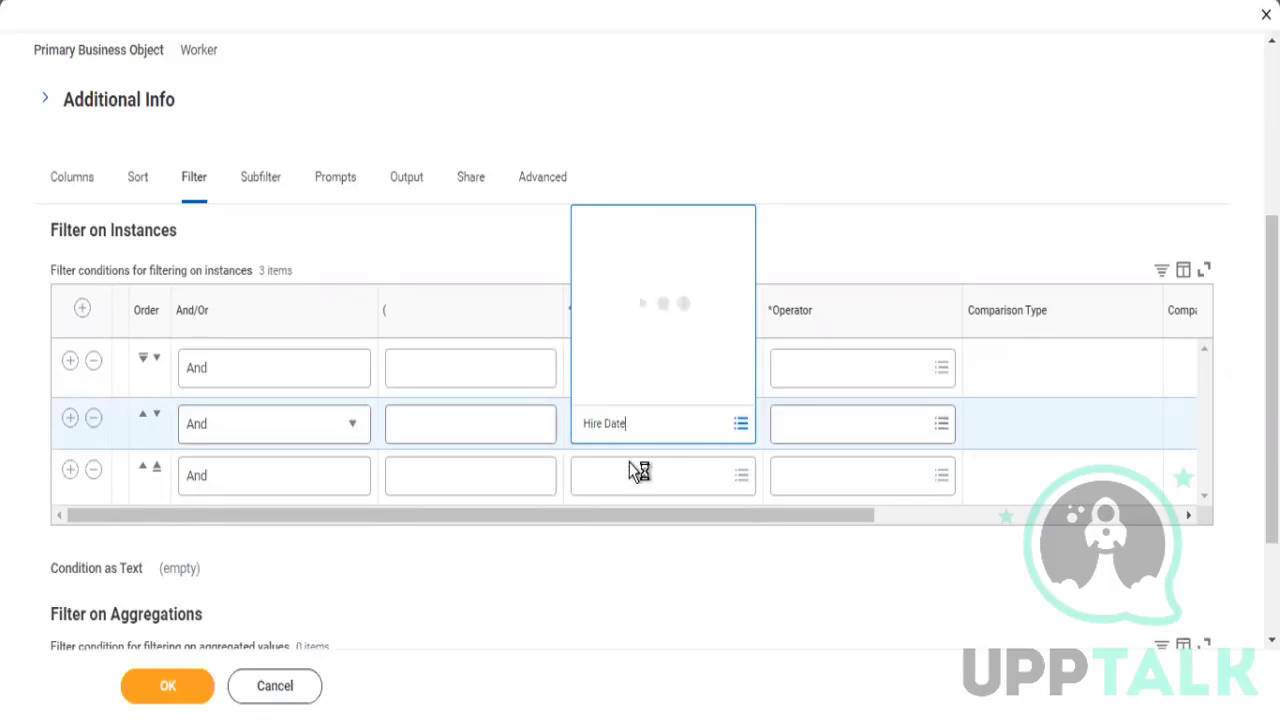
click(595, 338)
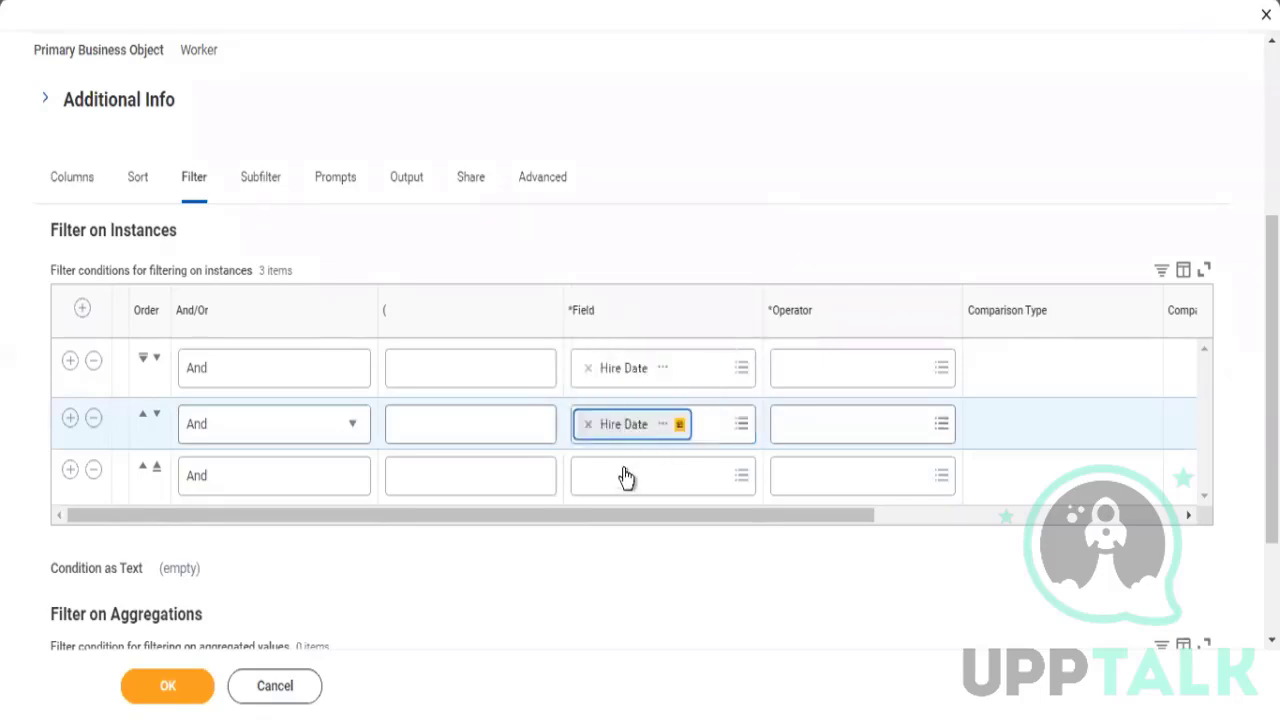
Set the third filter condition's field to Location and add a fourth condition below it
click(622, 481)
text(Location)
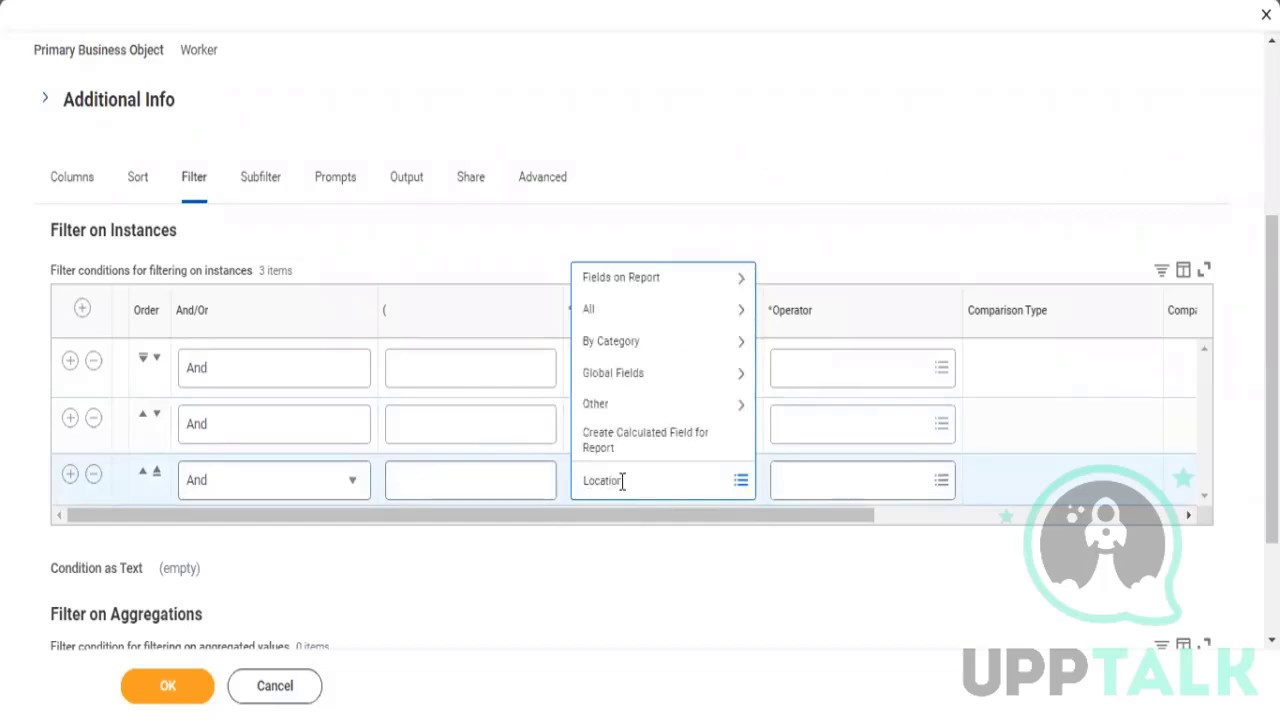
key(Return)
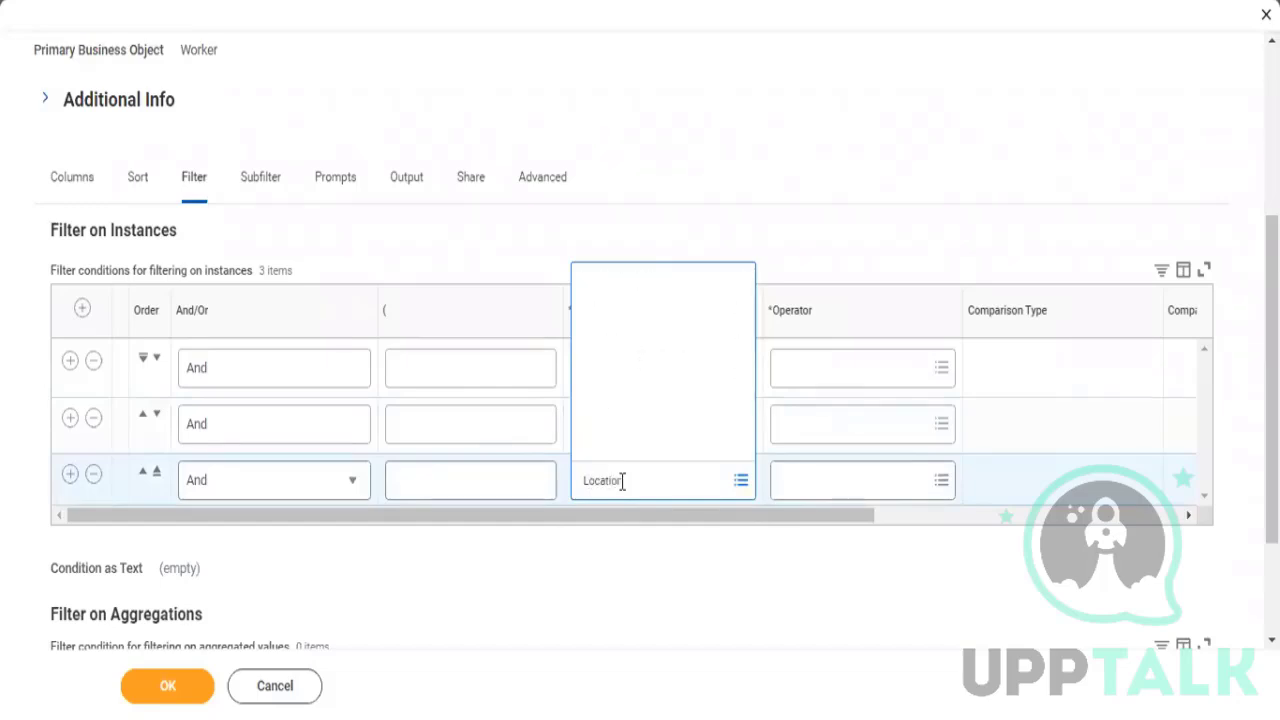
click(660, 212)
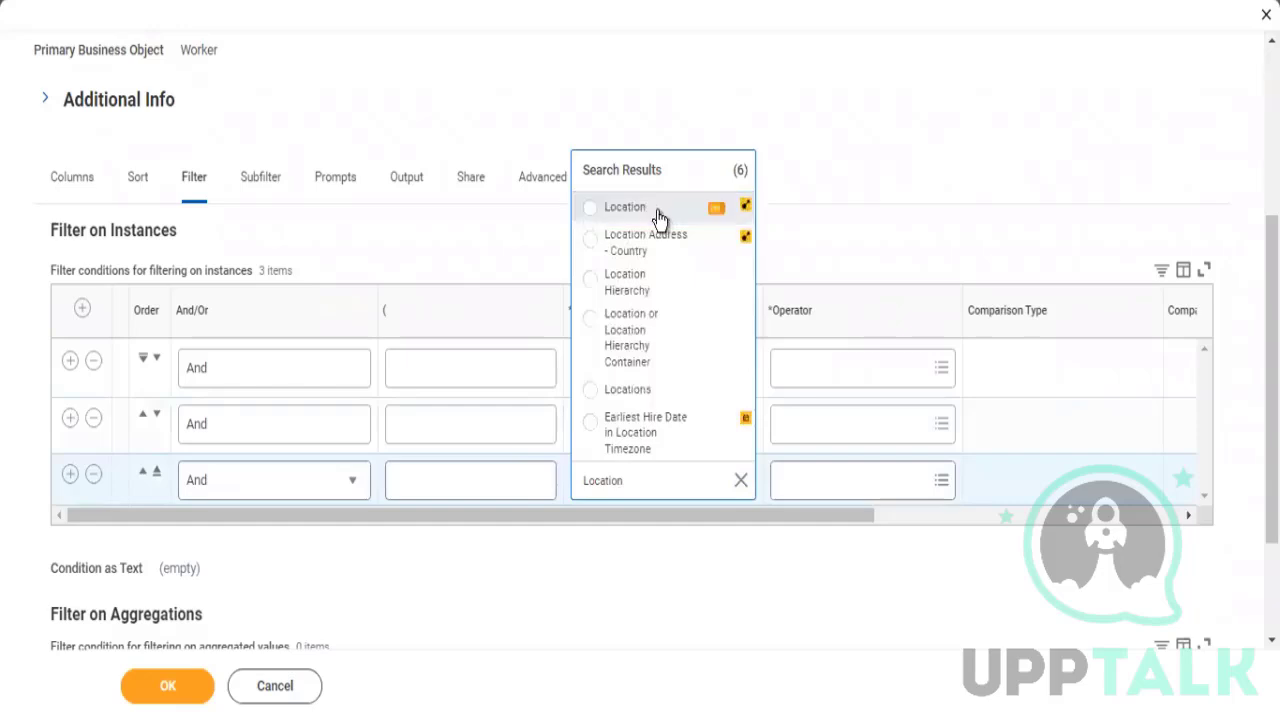
scroll(563, 343, down, 2)
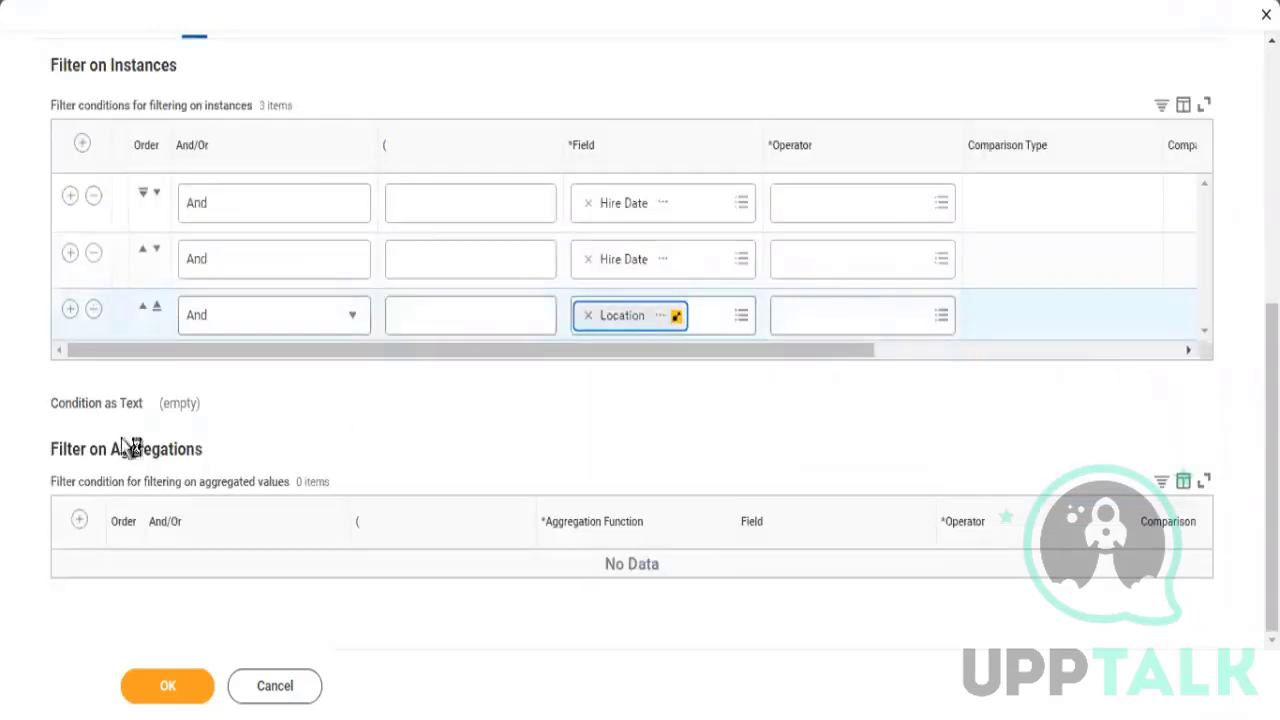
click(69, 309)
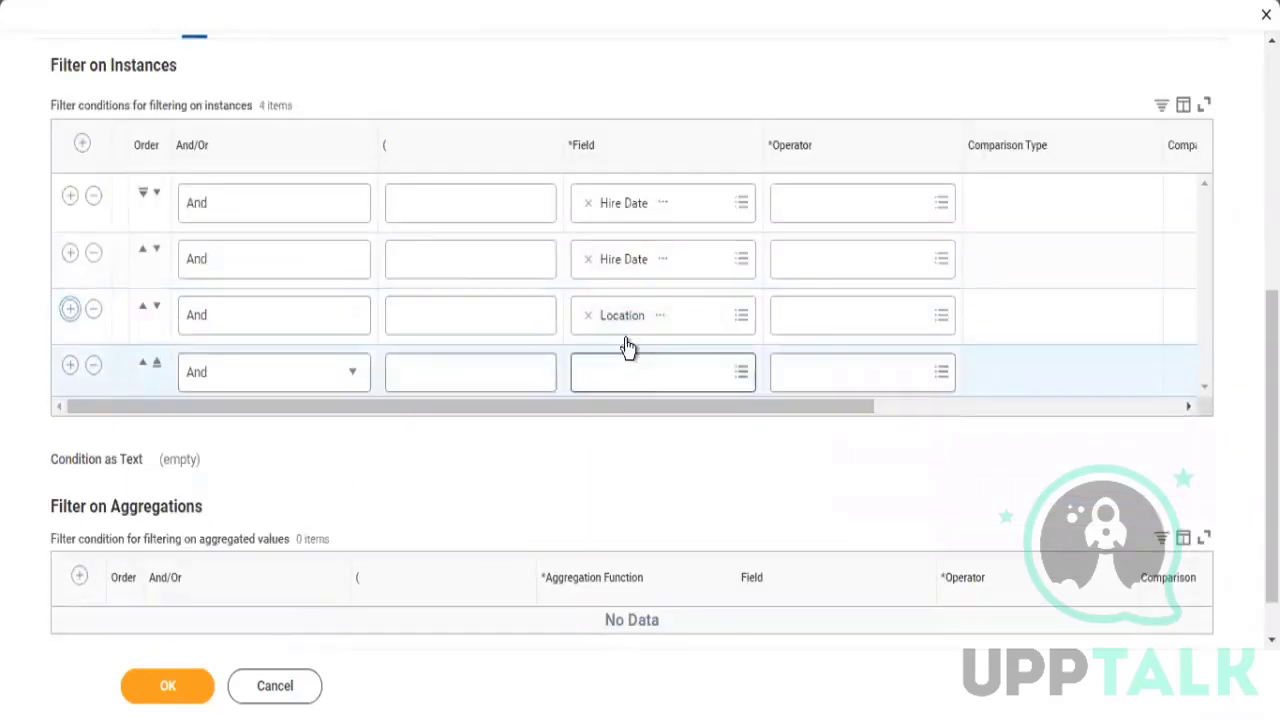
scroll(625, 355, down, 1)
click(603, 315)
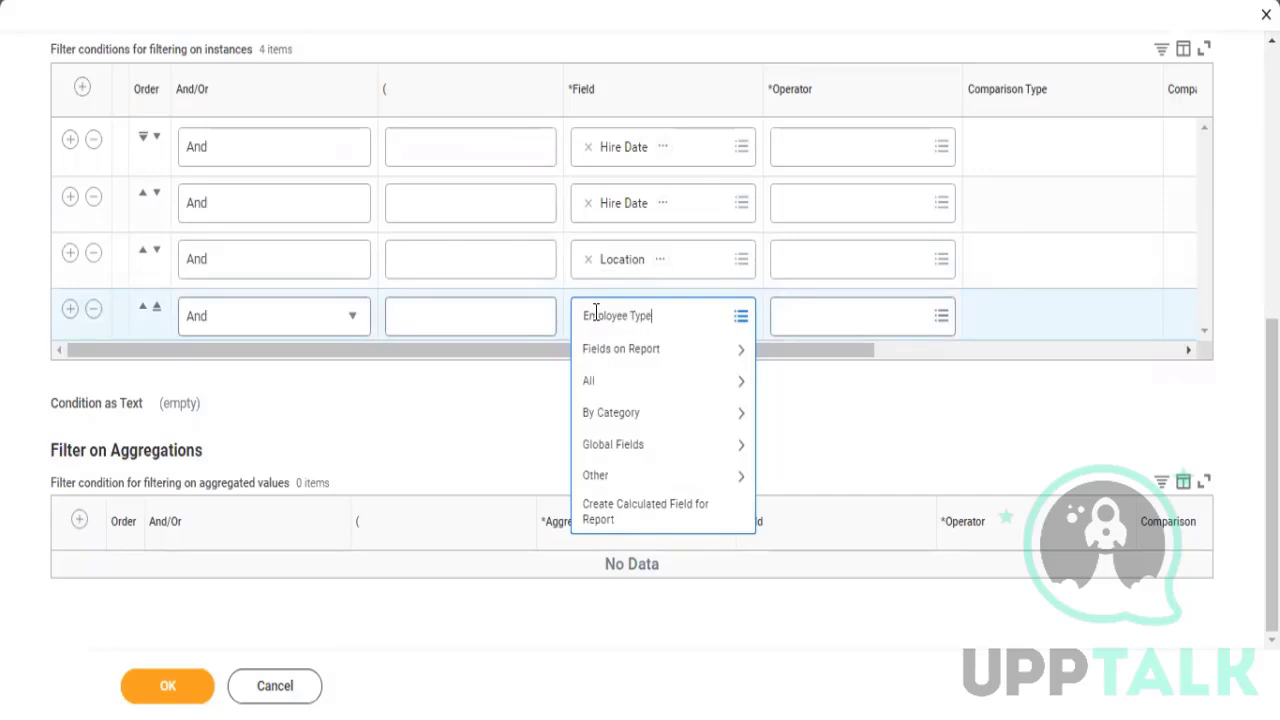
key(Return)
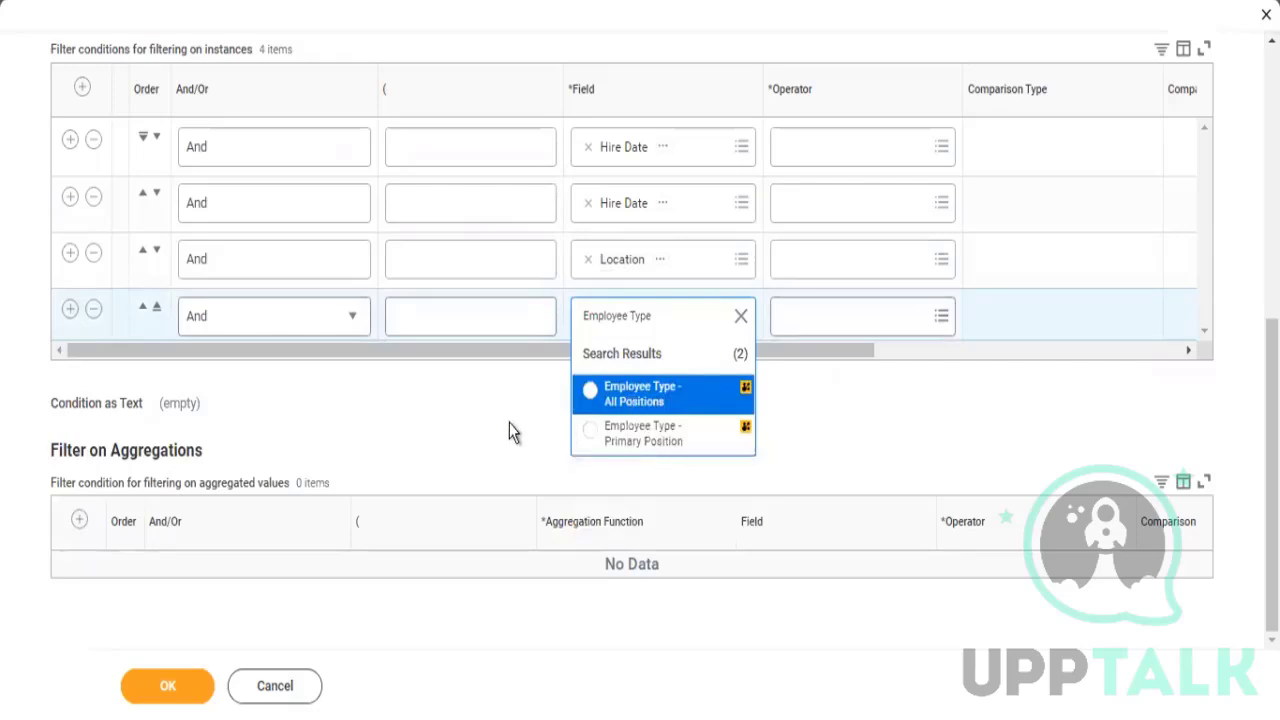
click(640, 380)
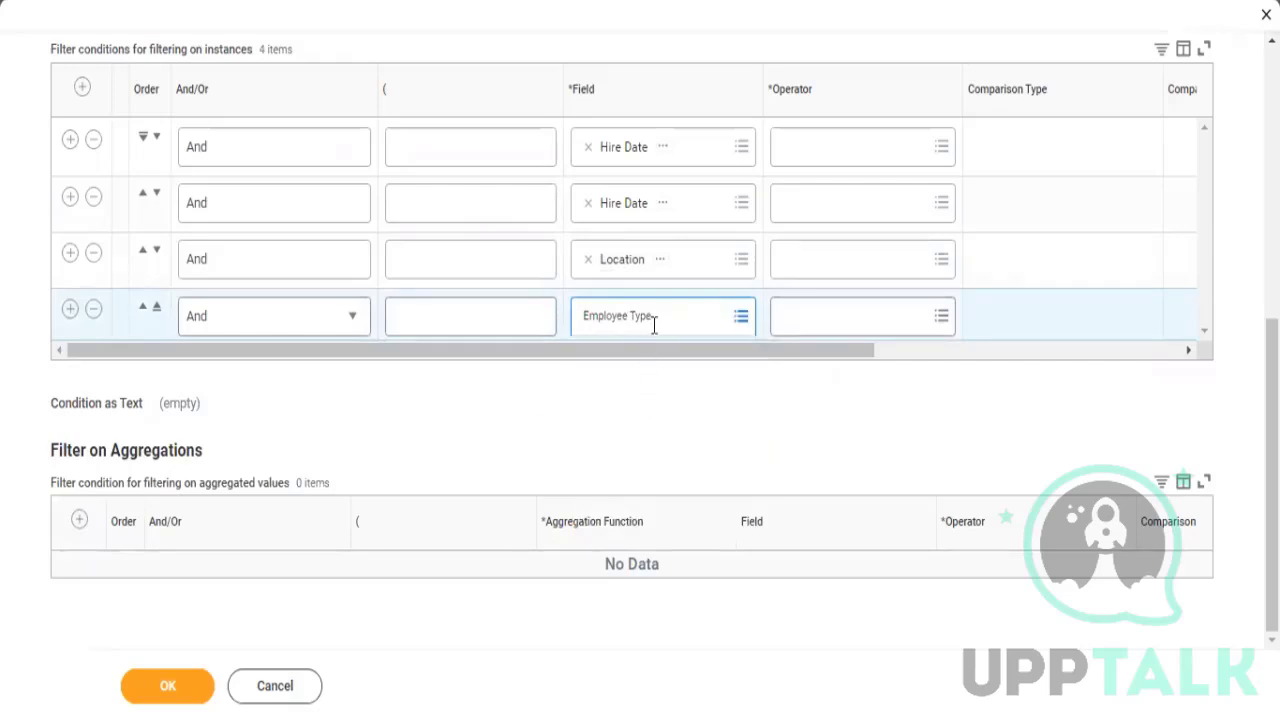
Search the fourth filter condition's fields for "Time Type" and choose Time Type
click(591, 314)
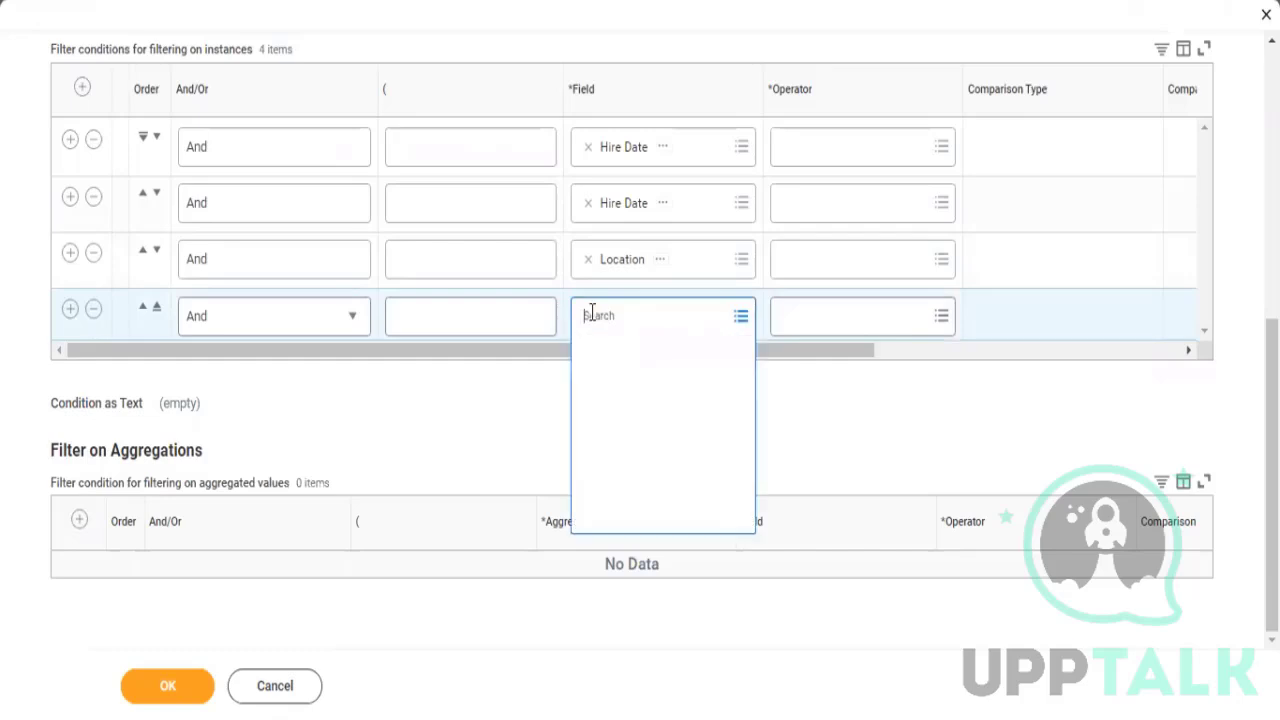
text(Time)
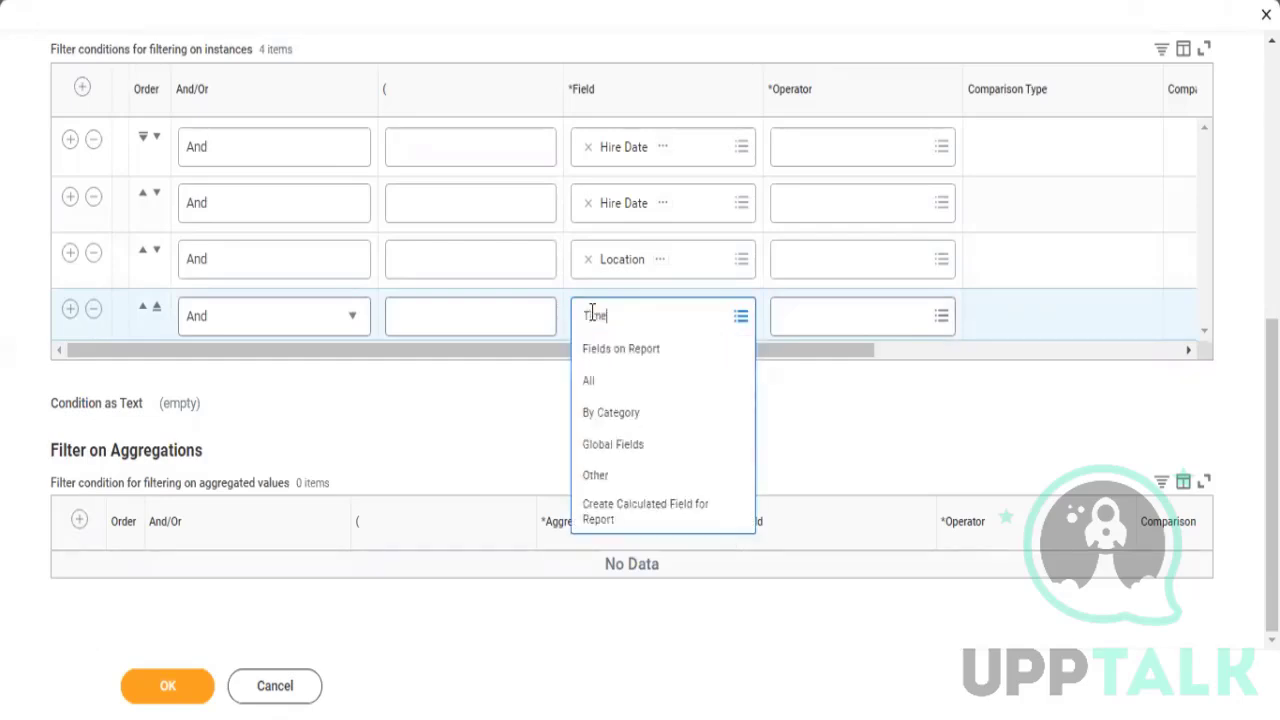
text( Type)
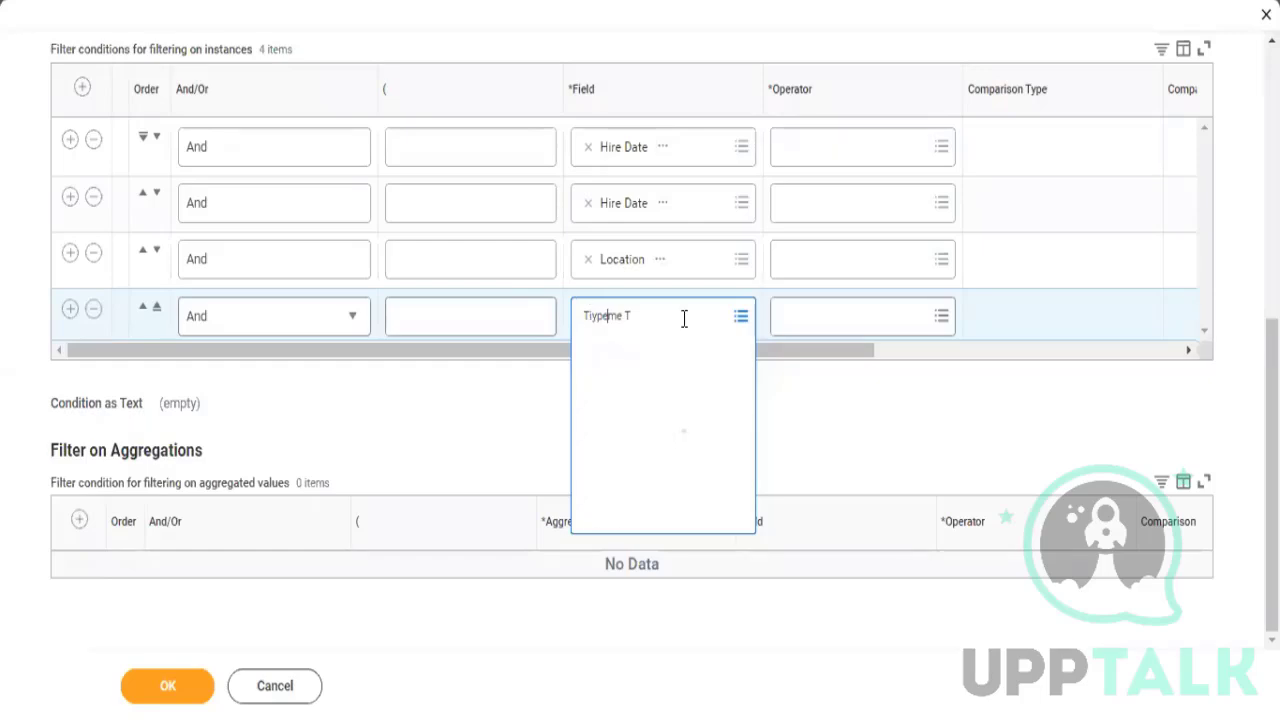
triple_click(639, 315)
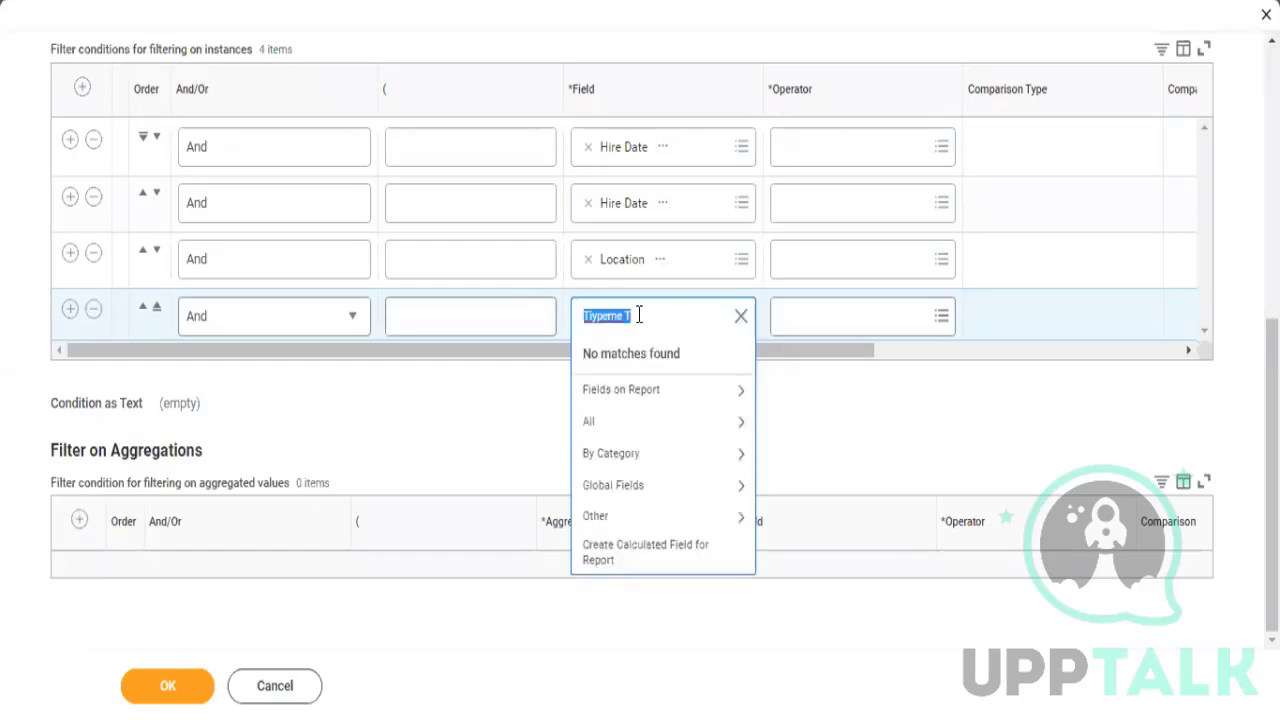
text(Time Type)
key(Return)
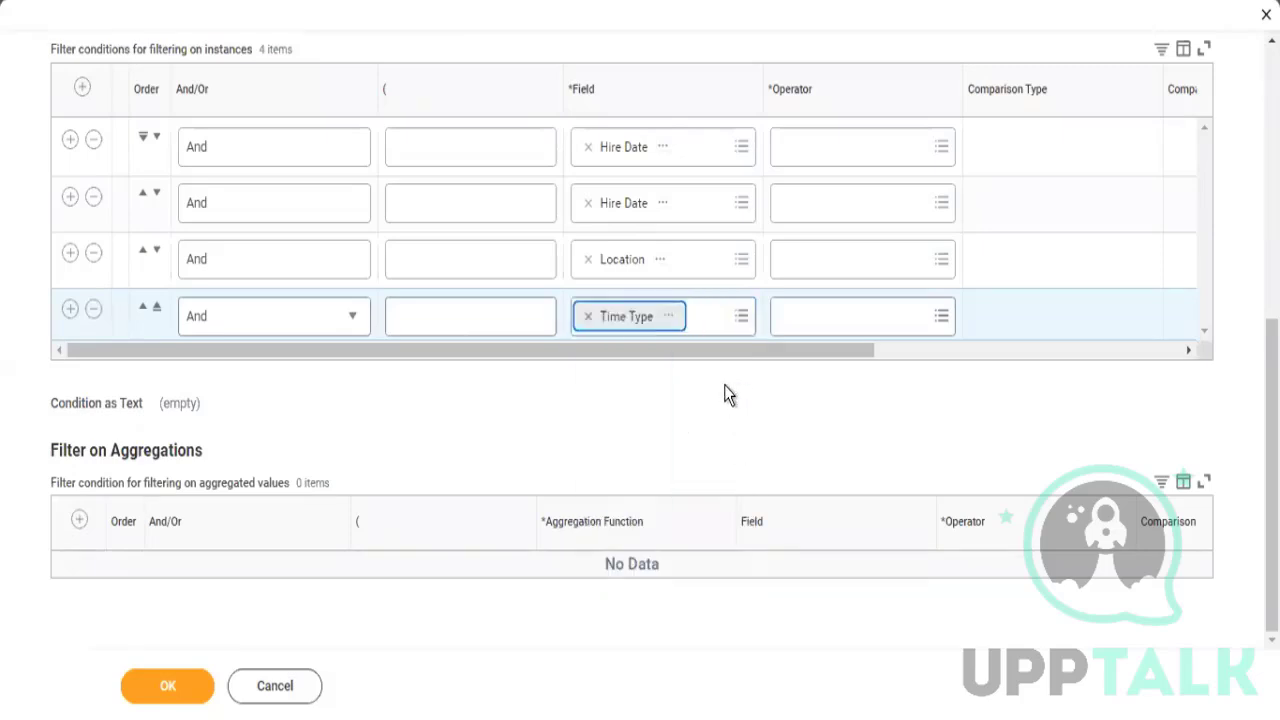
Set the operator of the first Hire Date condition to the frequently used "greater than or equal to"
scroll(800, 383, up, 1)
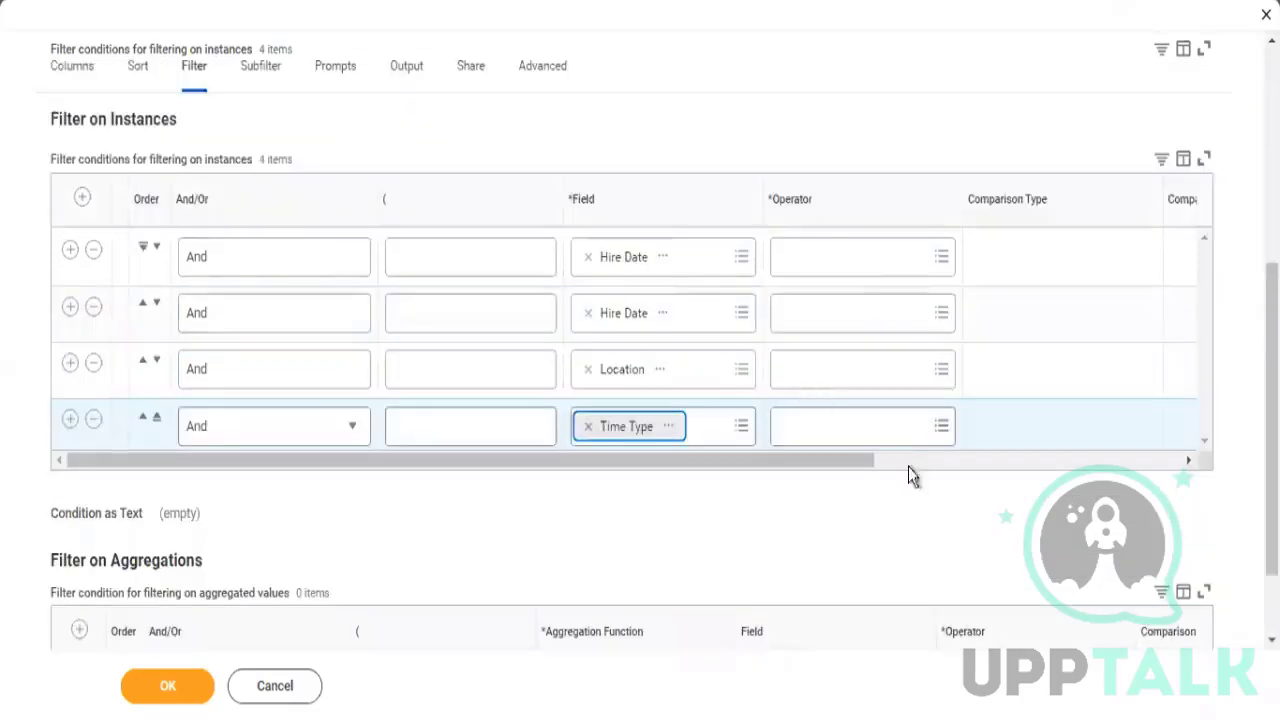
click(832, 249)
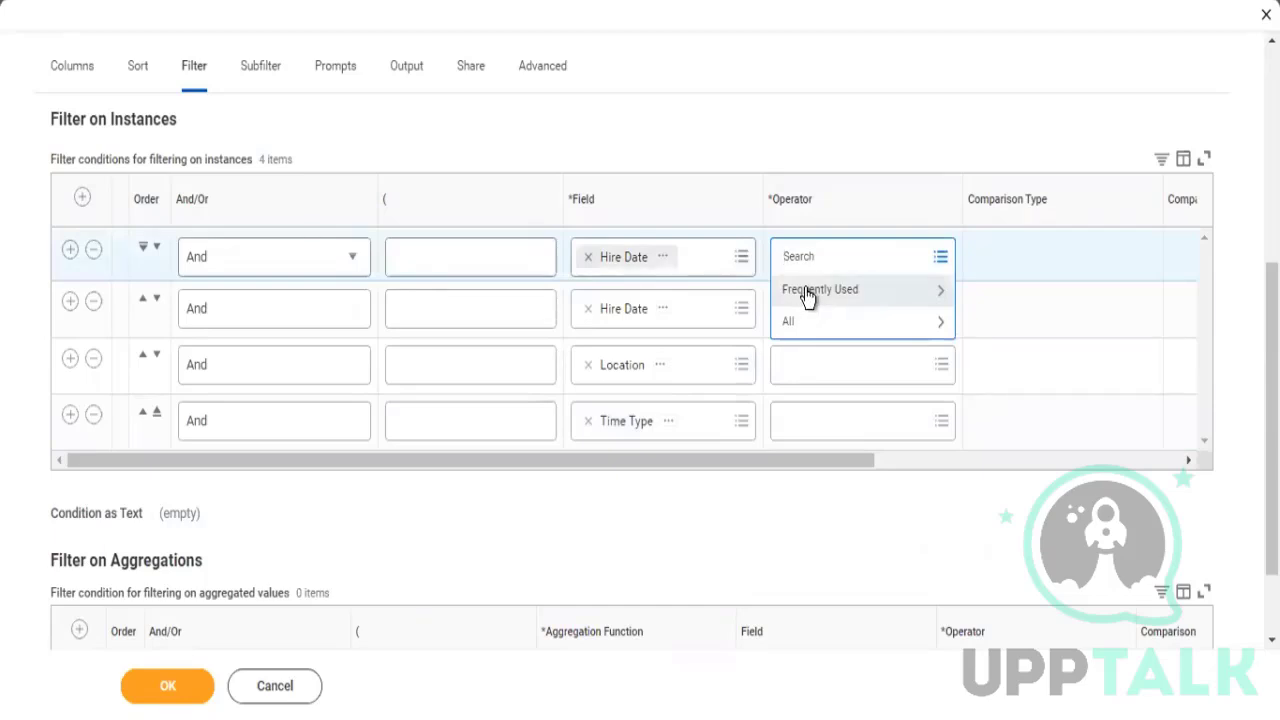
click(806, 290)
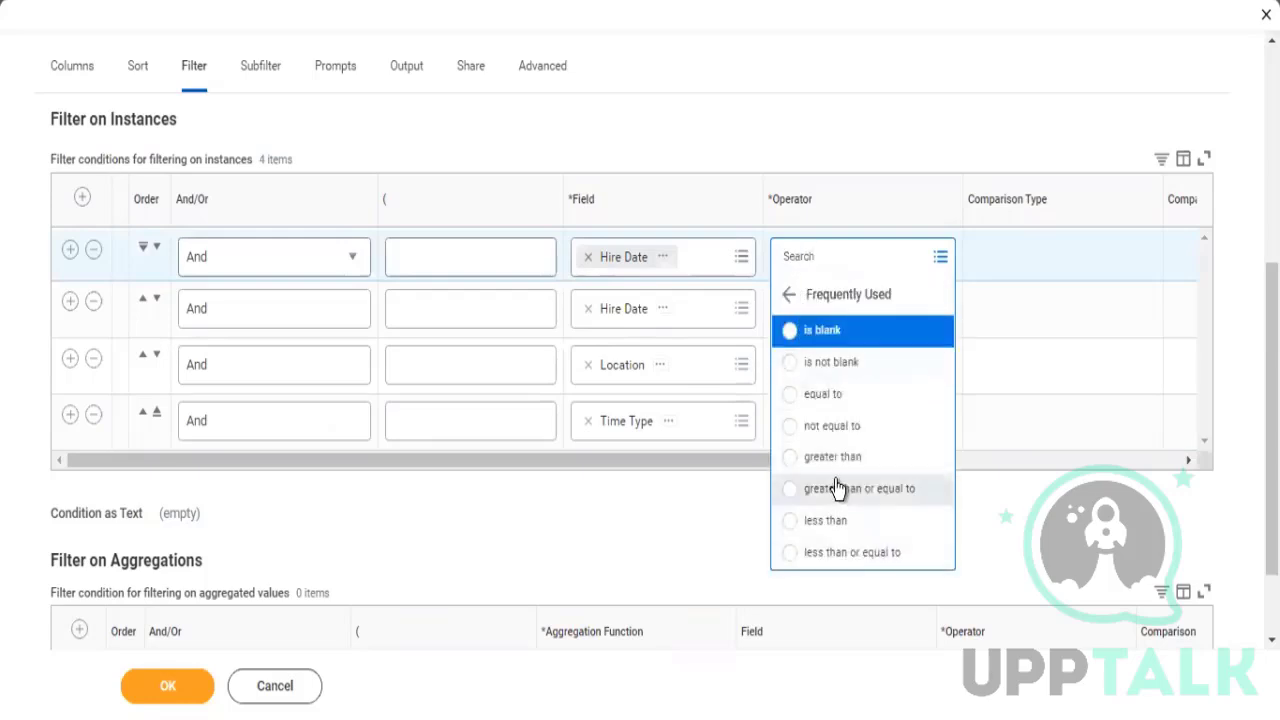
click(838, 489)
Set the operator of the second Hire Date condition to "less than or equal to"
click(819, 319)
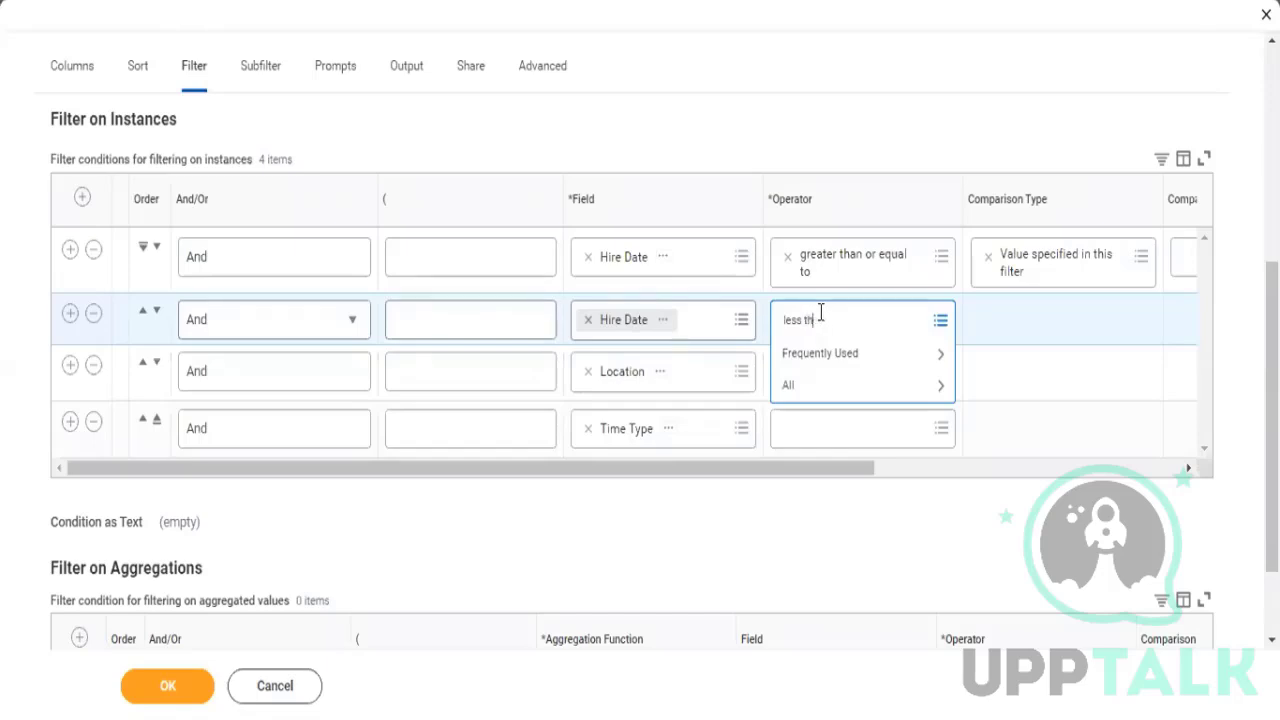
key(Return)
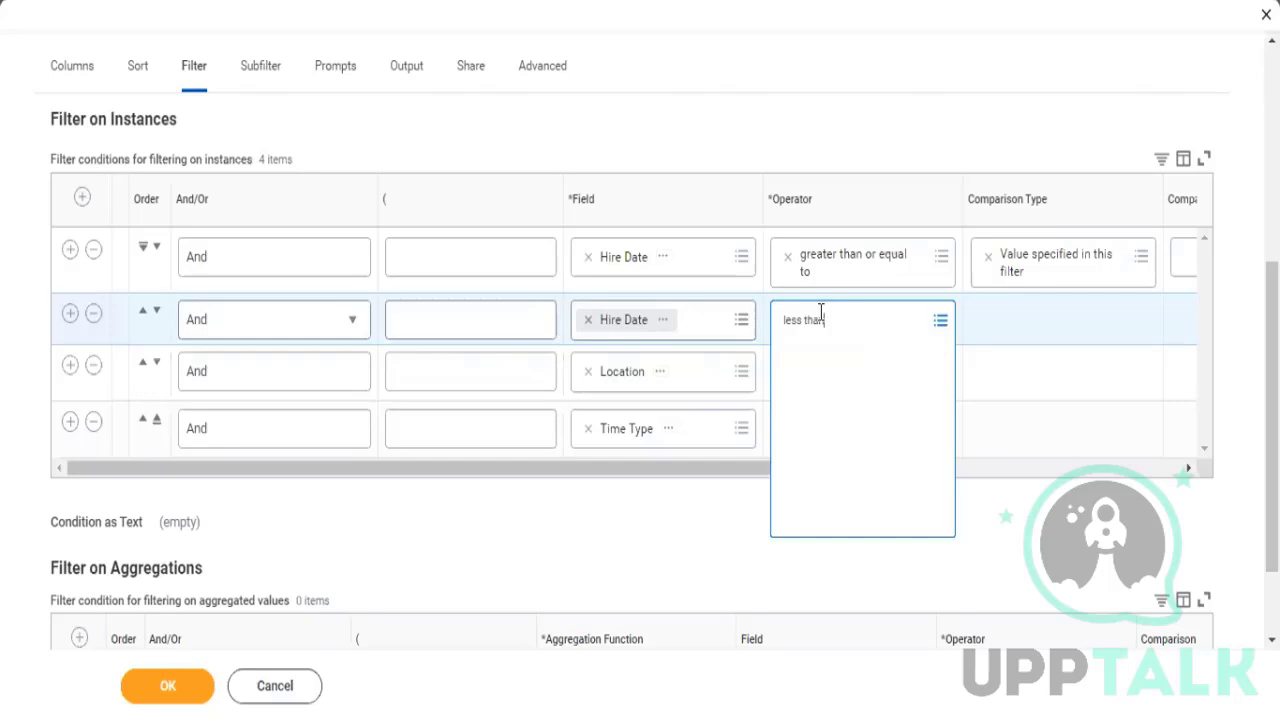
click(817, 437)
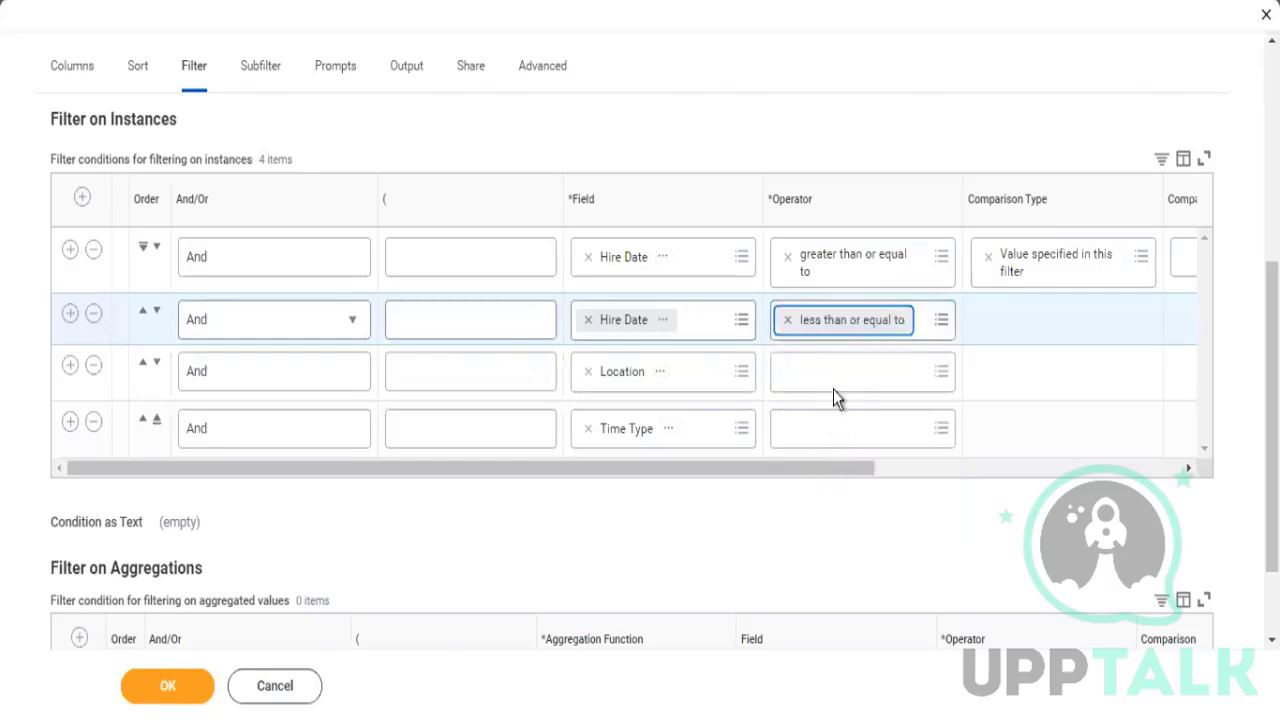
Set the operators of the Location and Time Type conditions to "in the selection list"
click(831, 386)
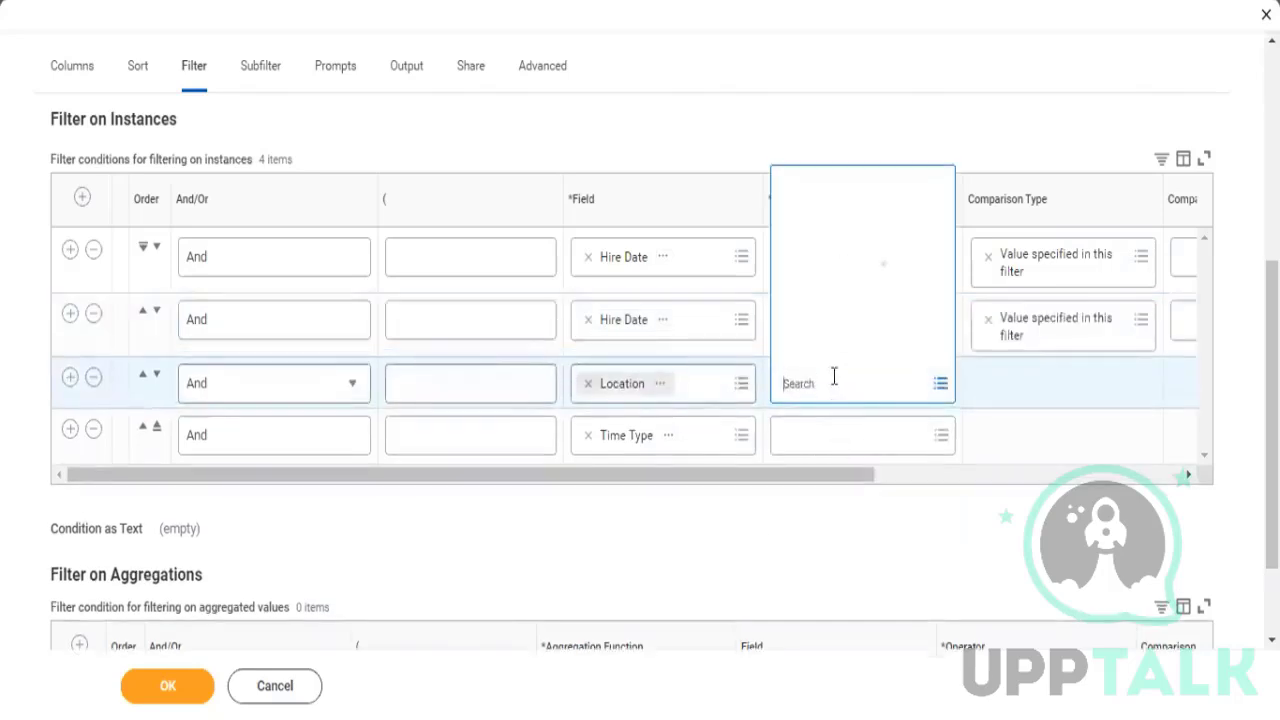
text(in t)
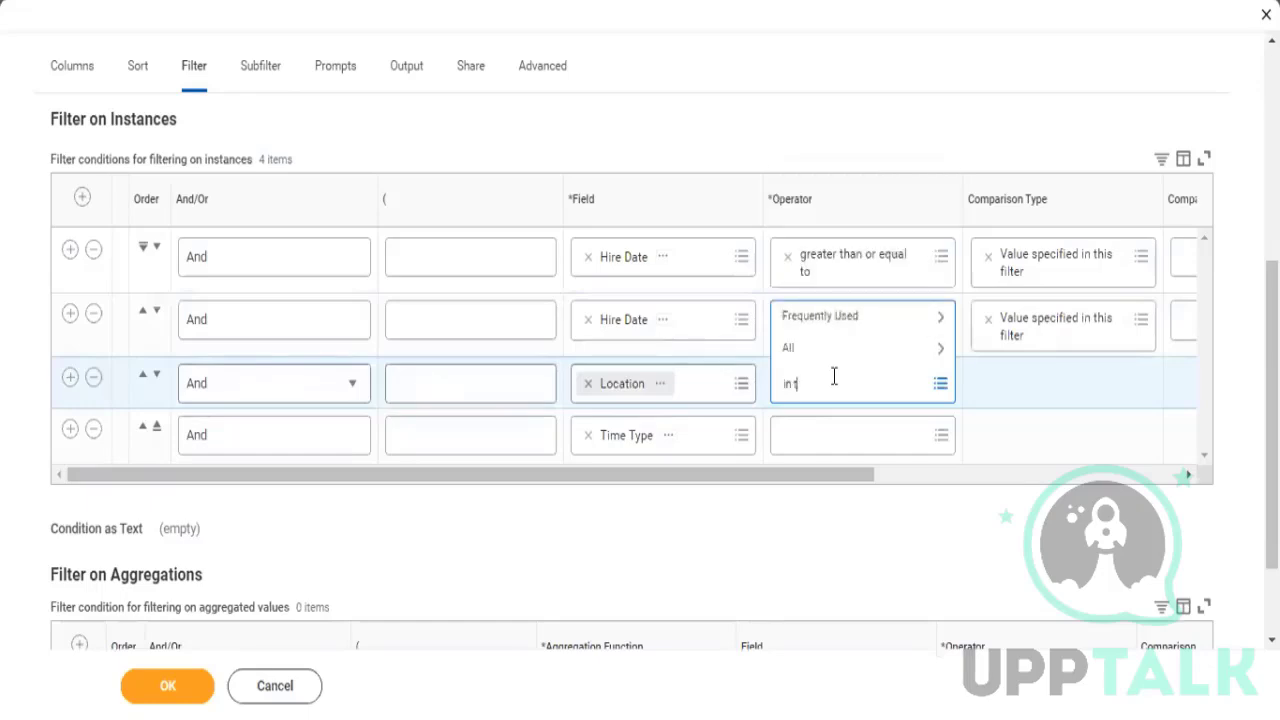
text(he selec)
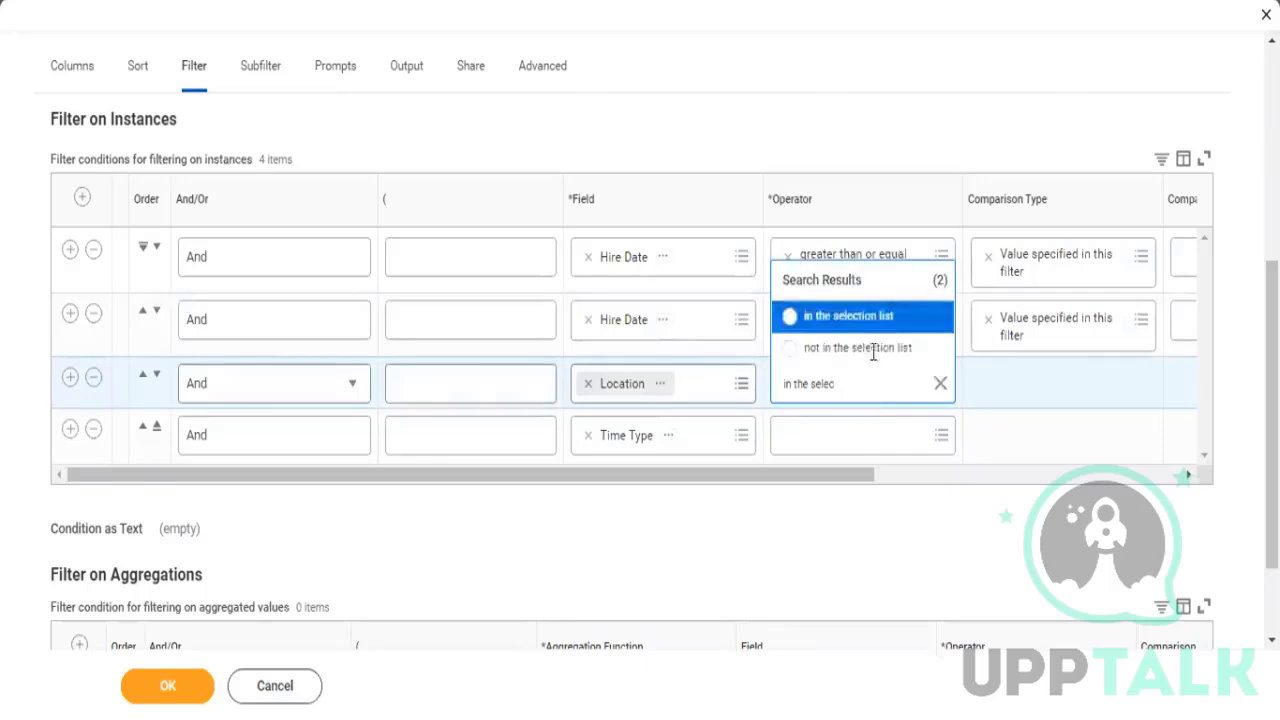
click(863, 314)
click(829, 438)
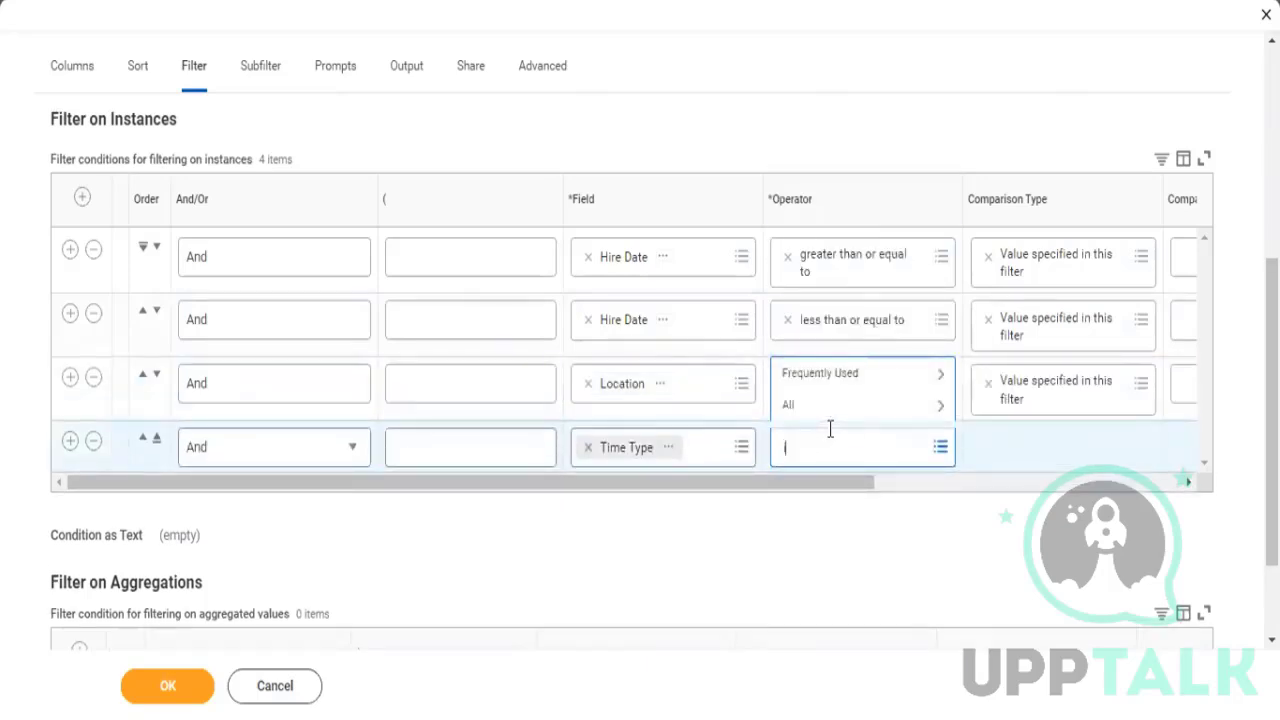
key(Return)
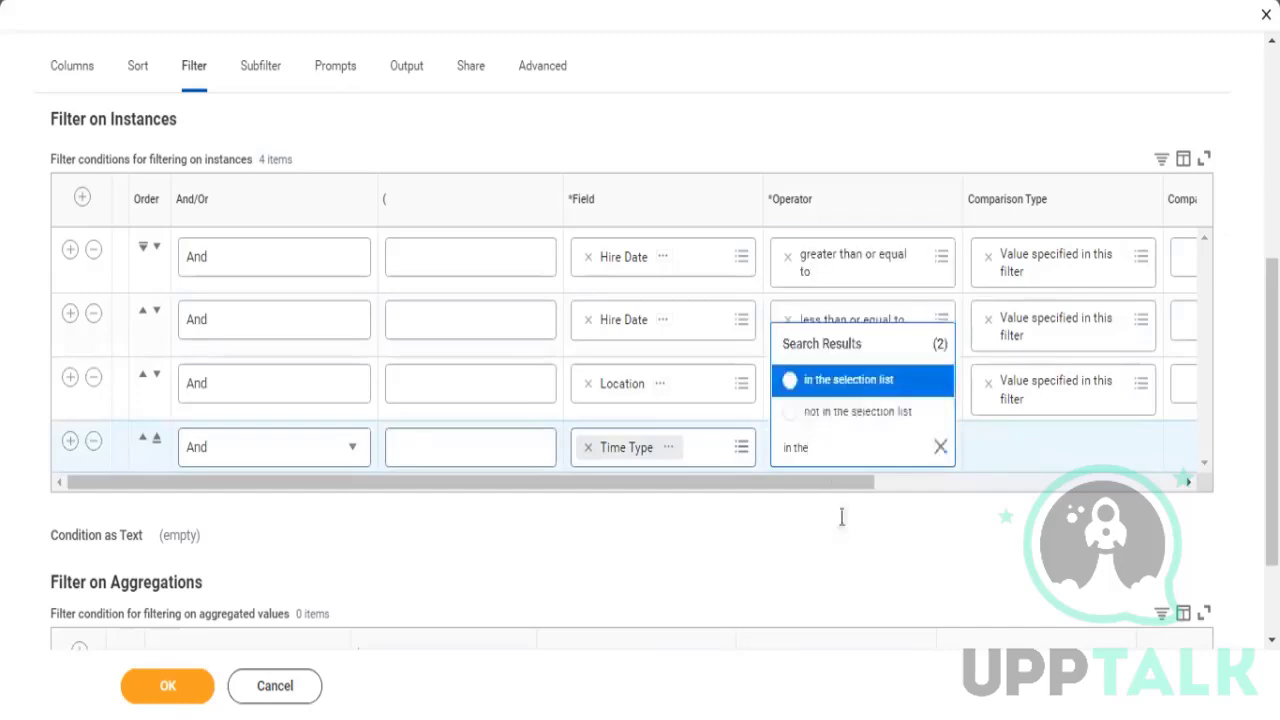
click(845, 381)
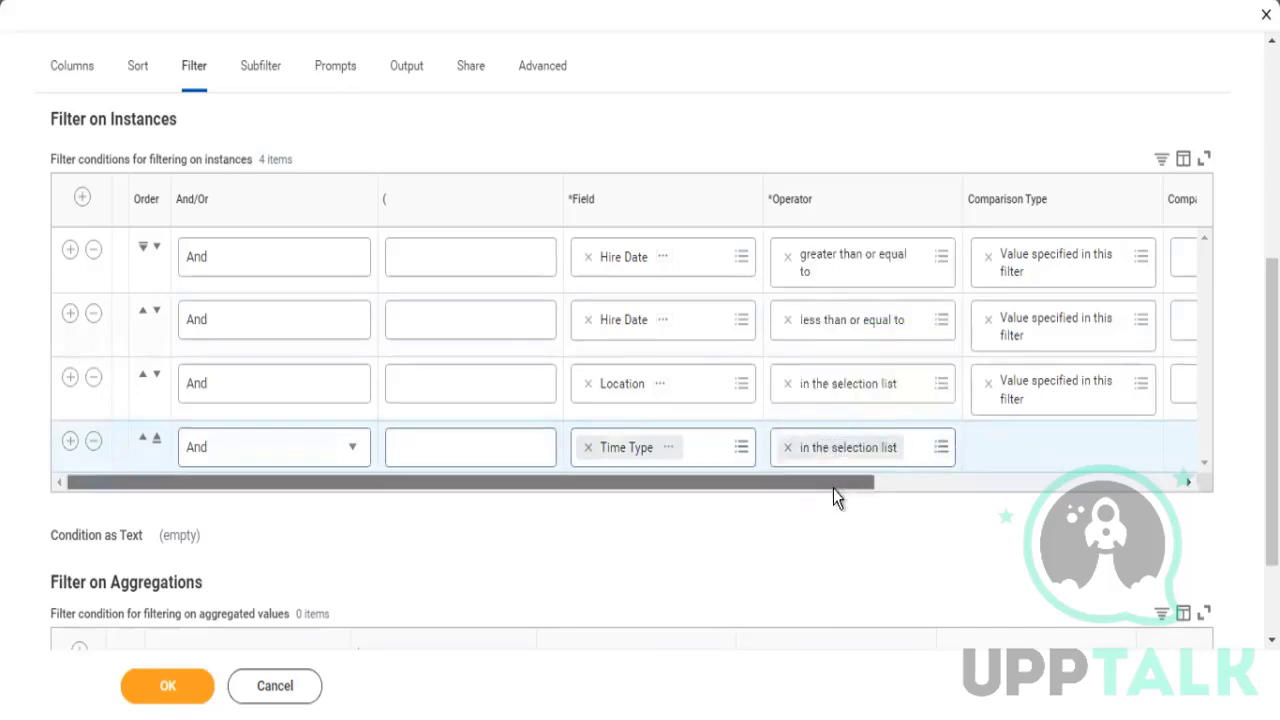
Set the first Hire Date condition's comparison type to "Prompt the user for the value and ignore the filter condition if the value is blank"
drag(833, 488, 1095, 478)
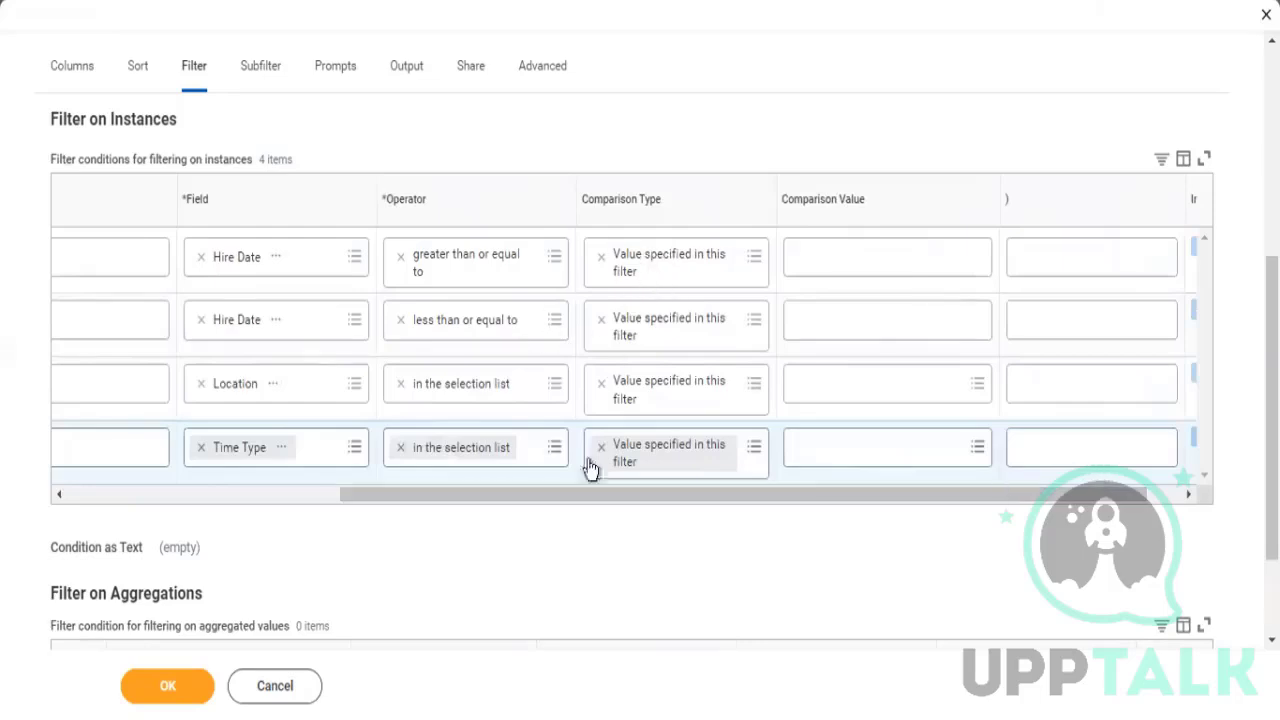
click(604, 262)
click(665, 262)
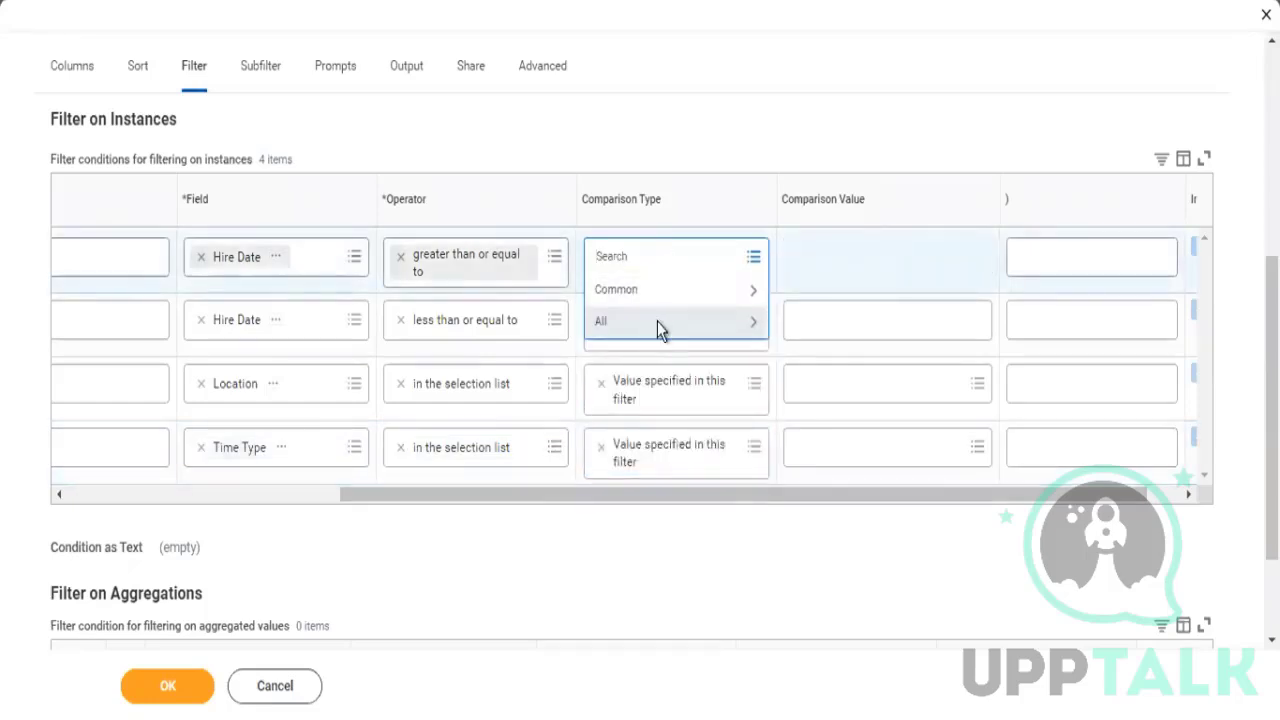
click(657, 321)
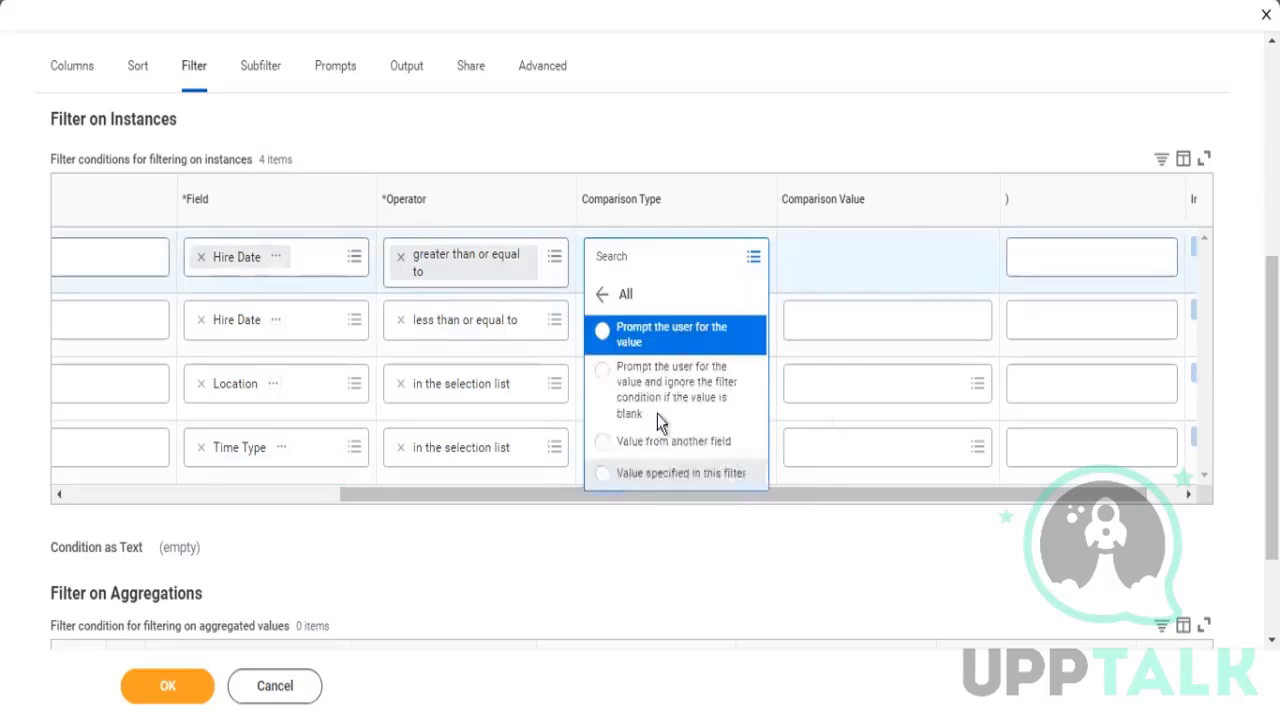
click(675, 387)
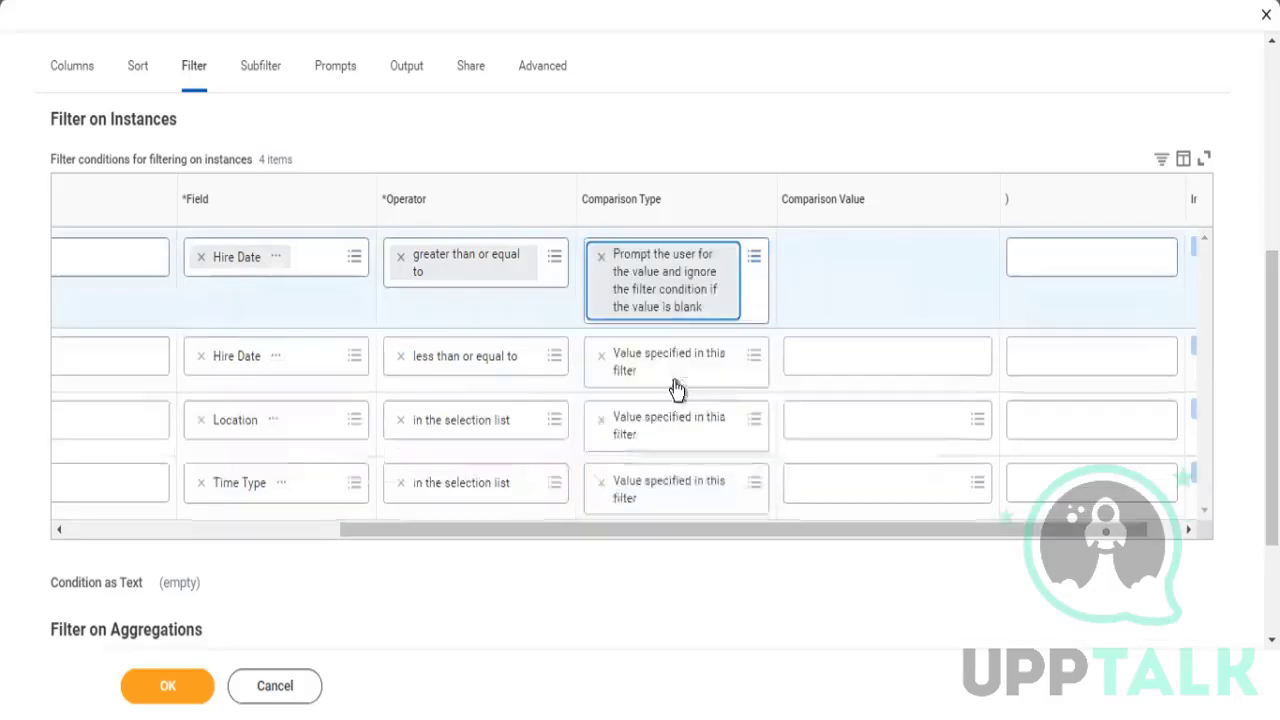
Give the second Hire Date condition and the Location condition the same prompt-and-ignore-if-blank comparison type
click(601, 357)
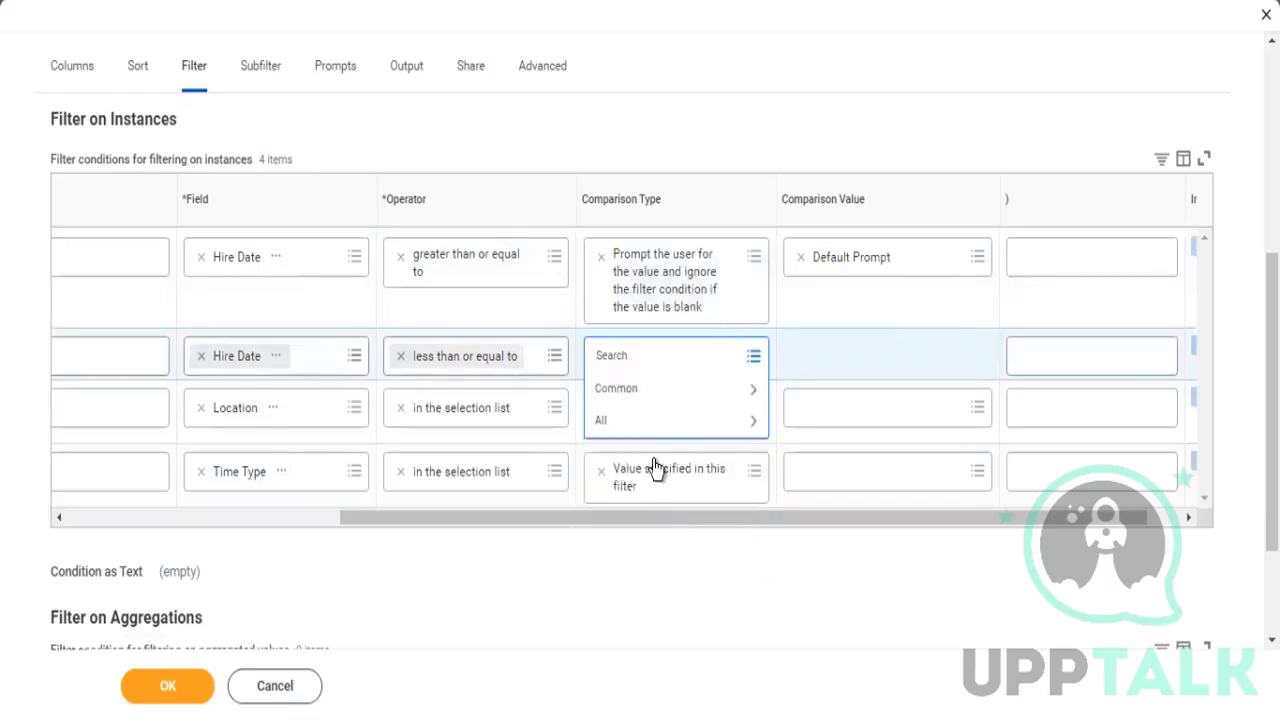
click(643, 427)
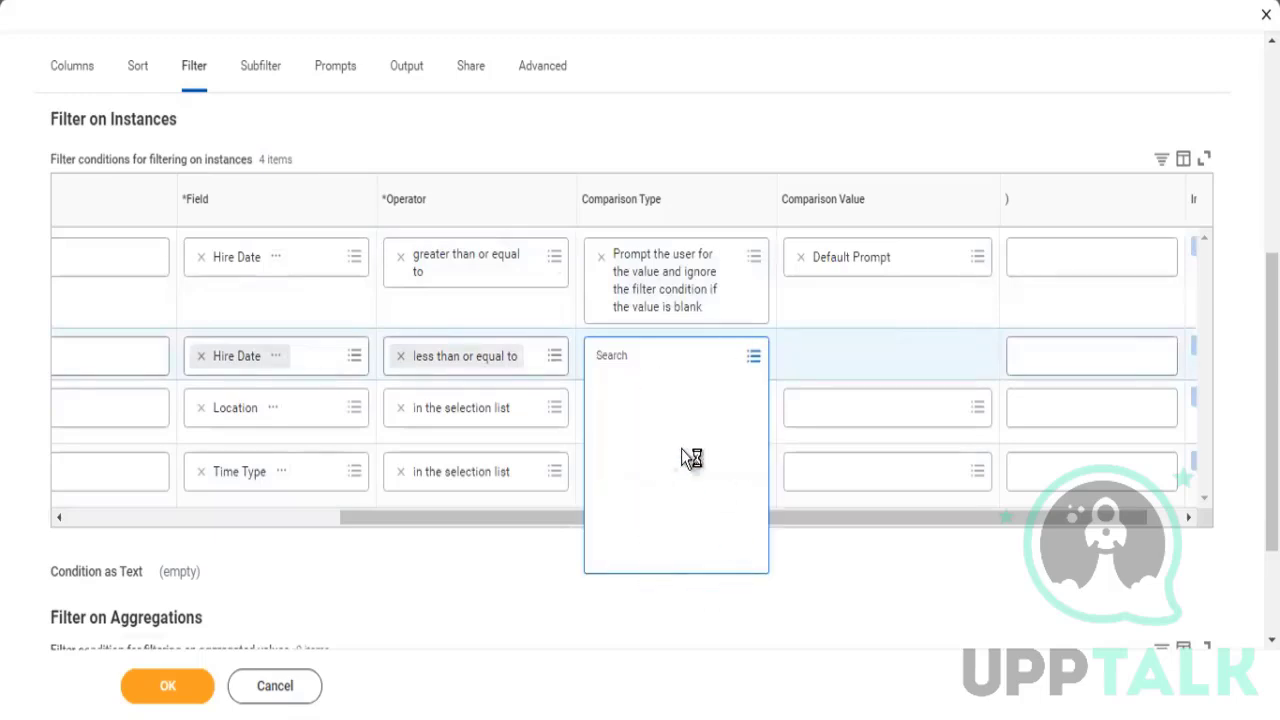
click(660, 486)
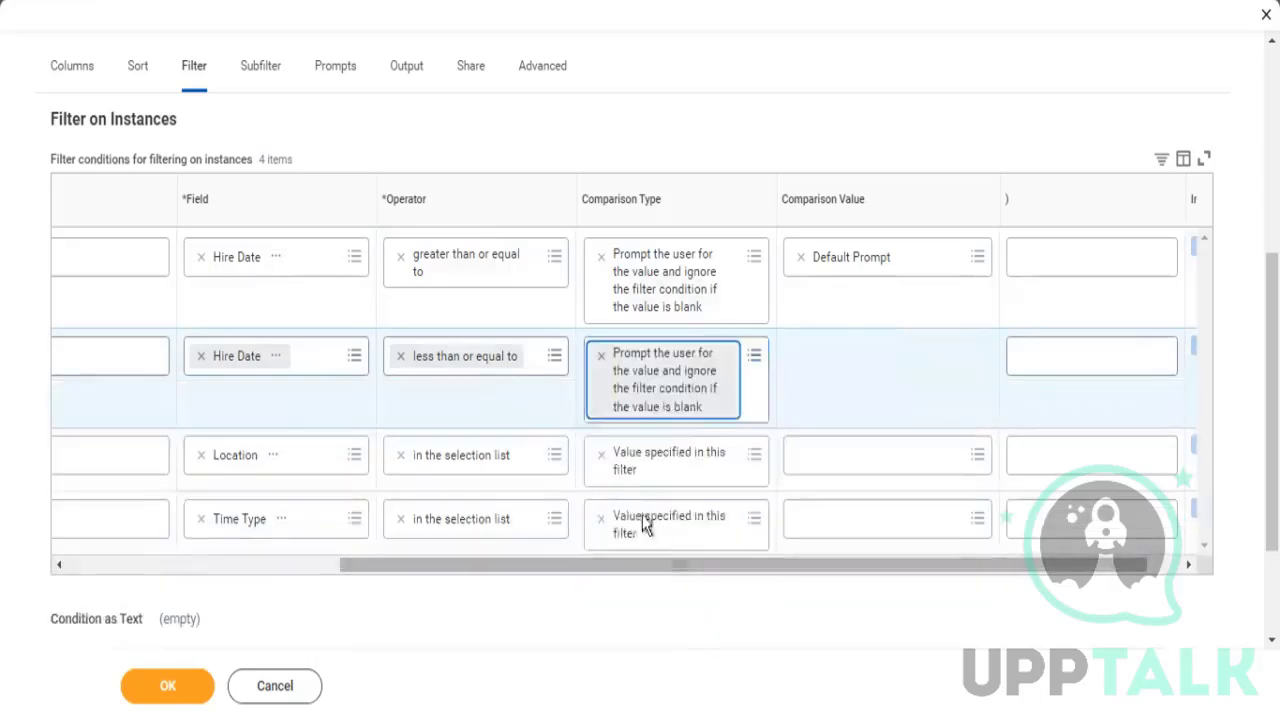
click(628, 470)
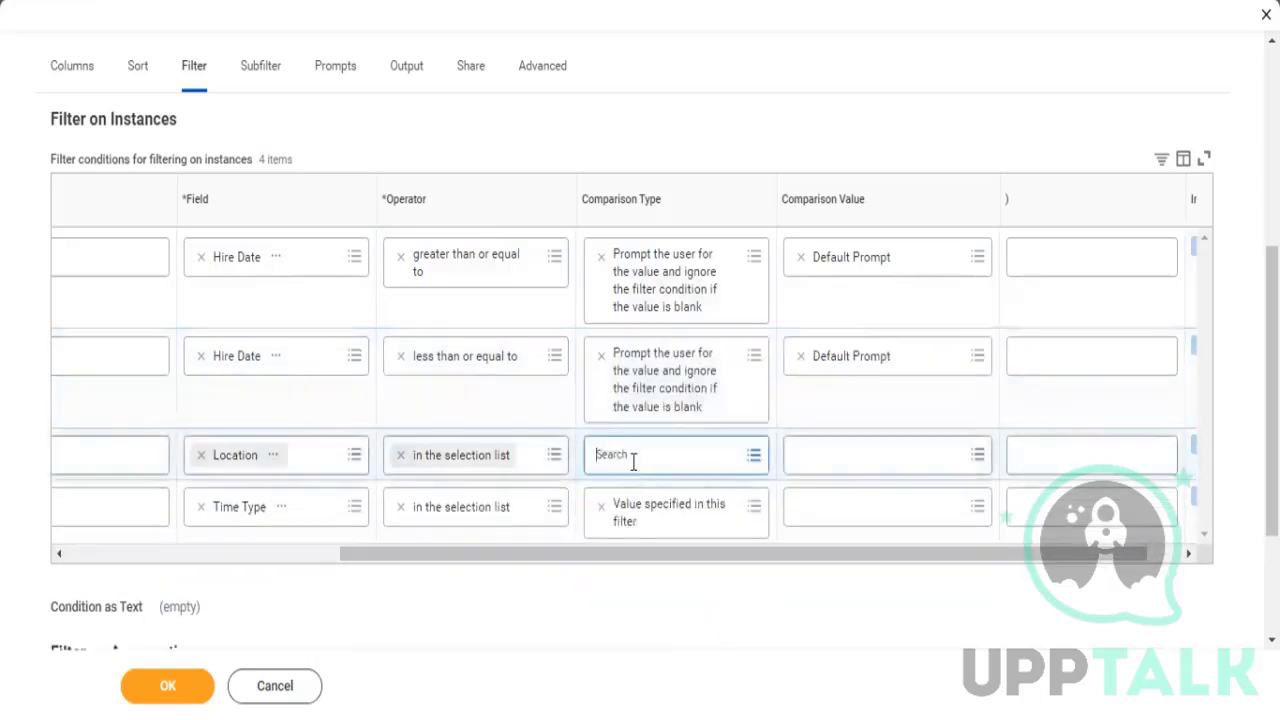
click(642, 420)
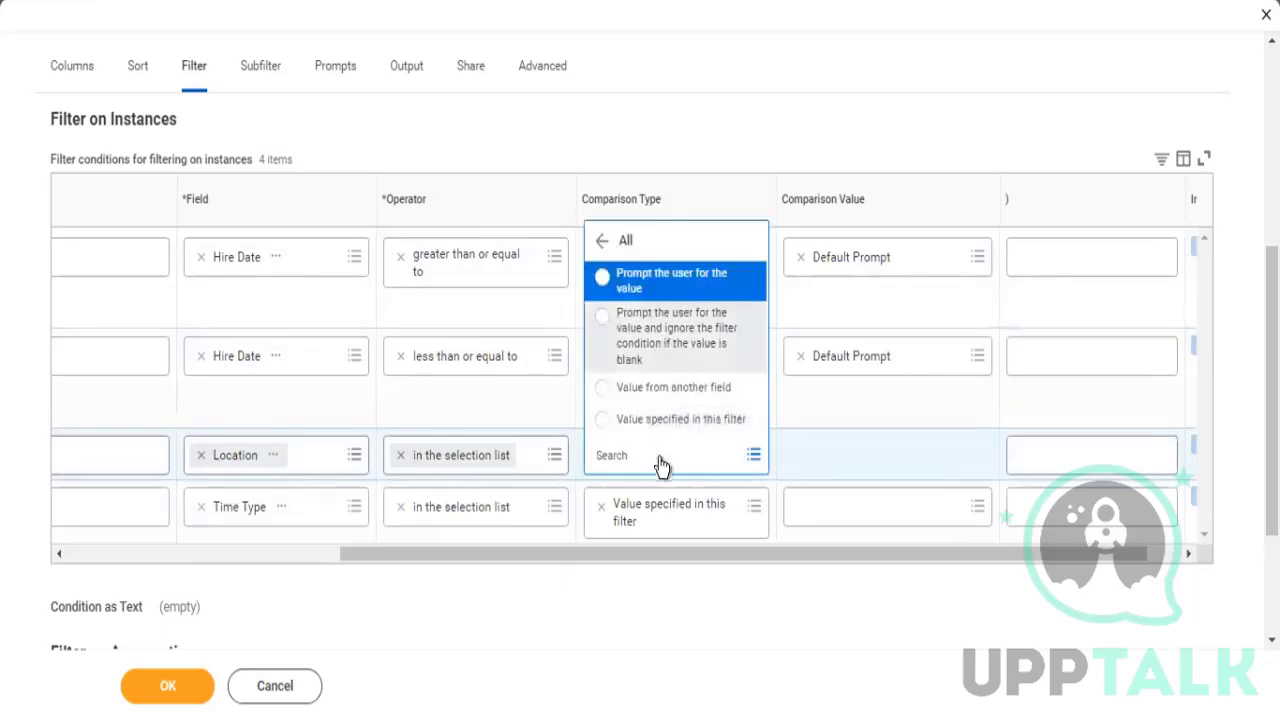
click(670, 335)
Set the comparison type of the Time Type condition to "Prompt the user for the value"
click(604, 552)
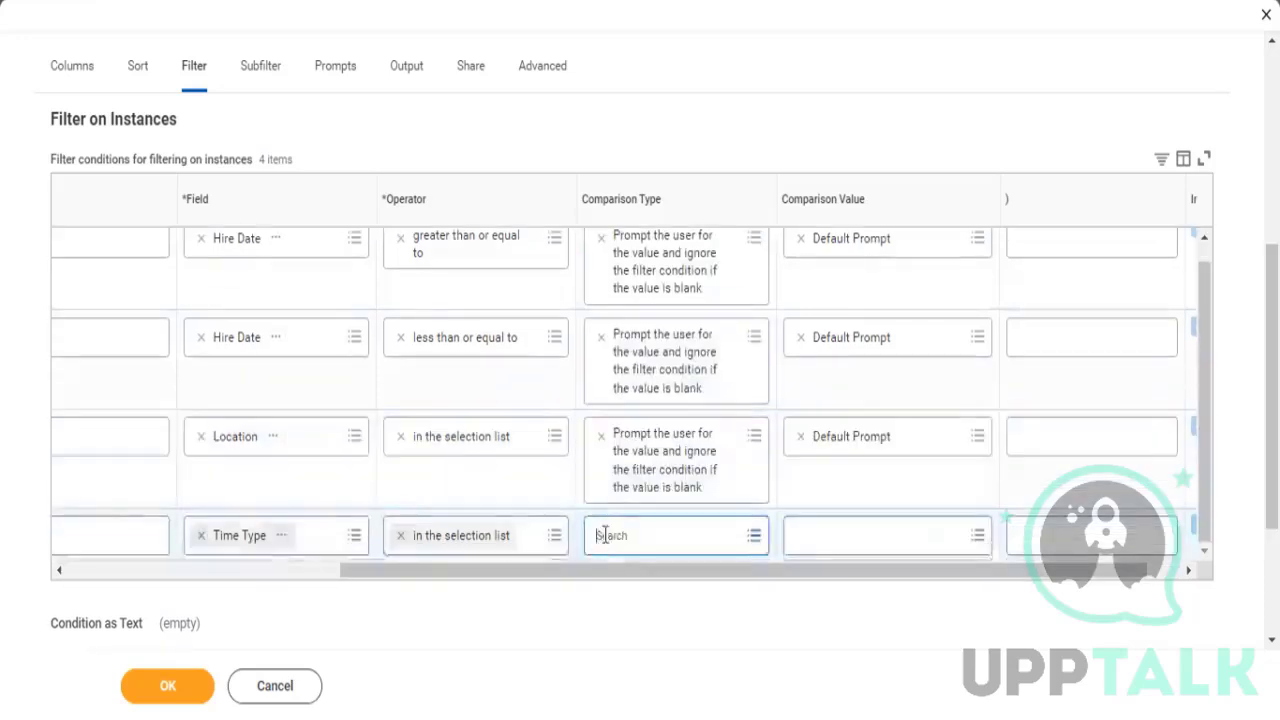
click(656, 493)
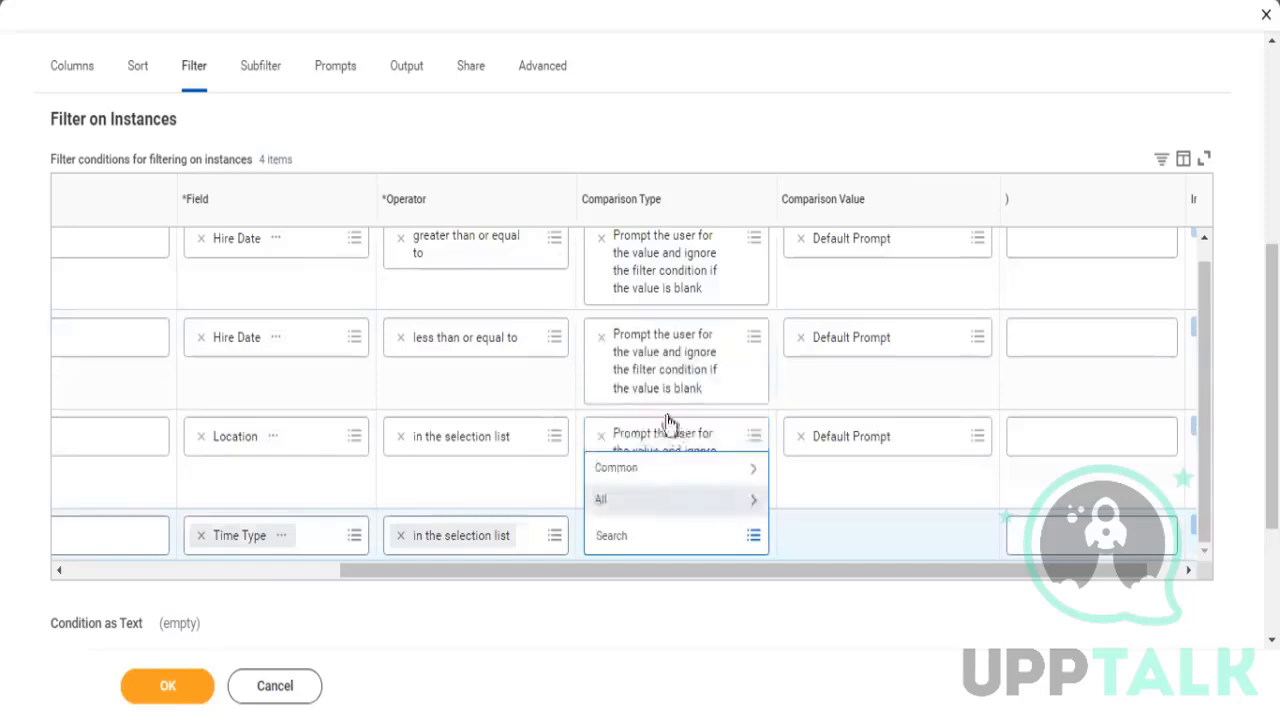
click(650, 472)
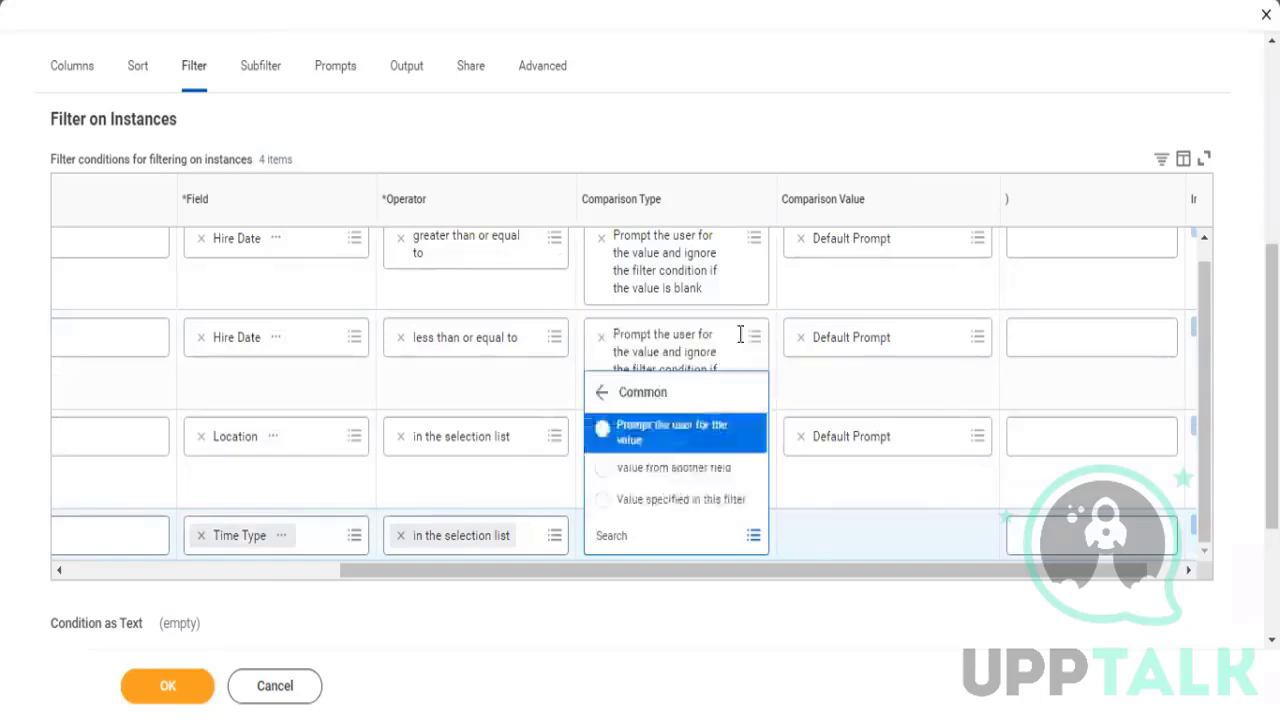
click(666, 434)
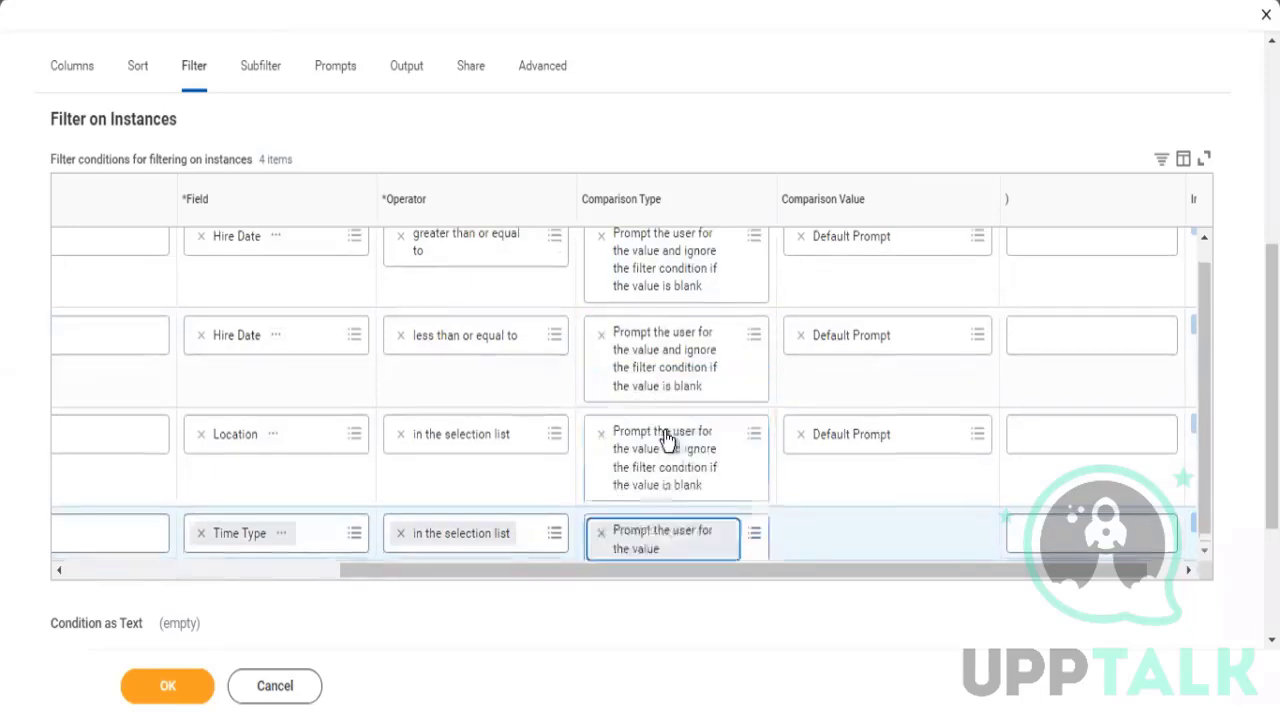
Change the Time Type comparison type to "Prompt the user for the value and ignore the filter condition if the value is blank"
scroll(700, 460, down, 1)
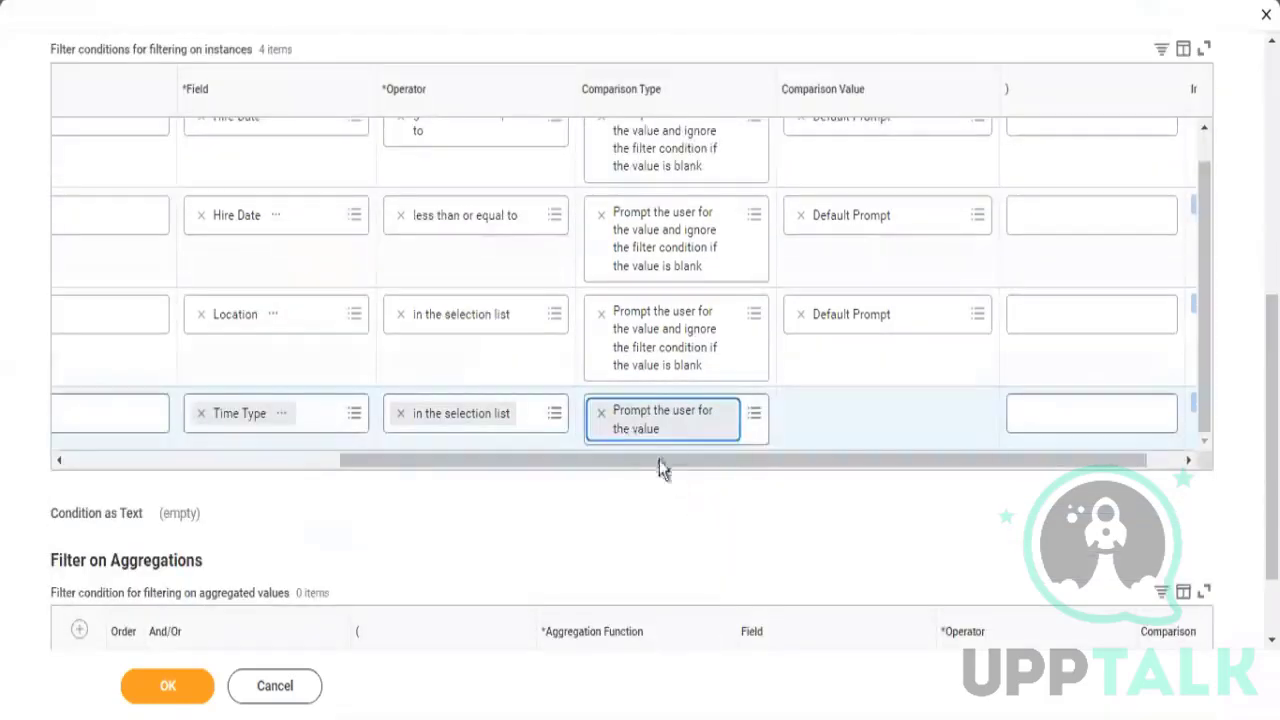
click(598, 420)
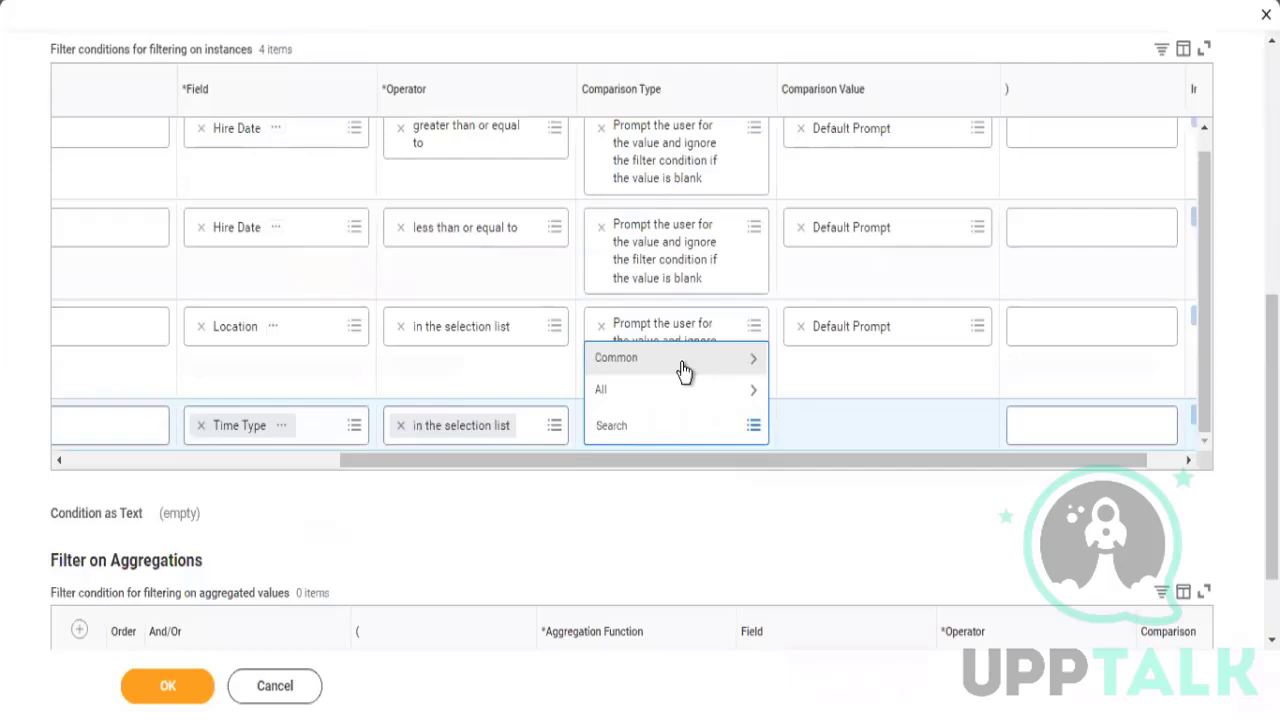
click(681, 364)
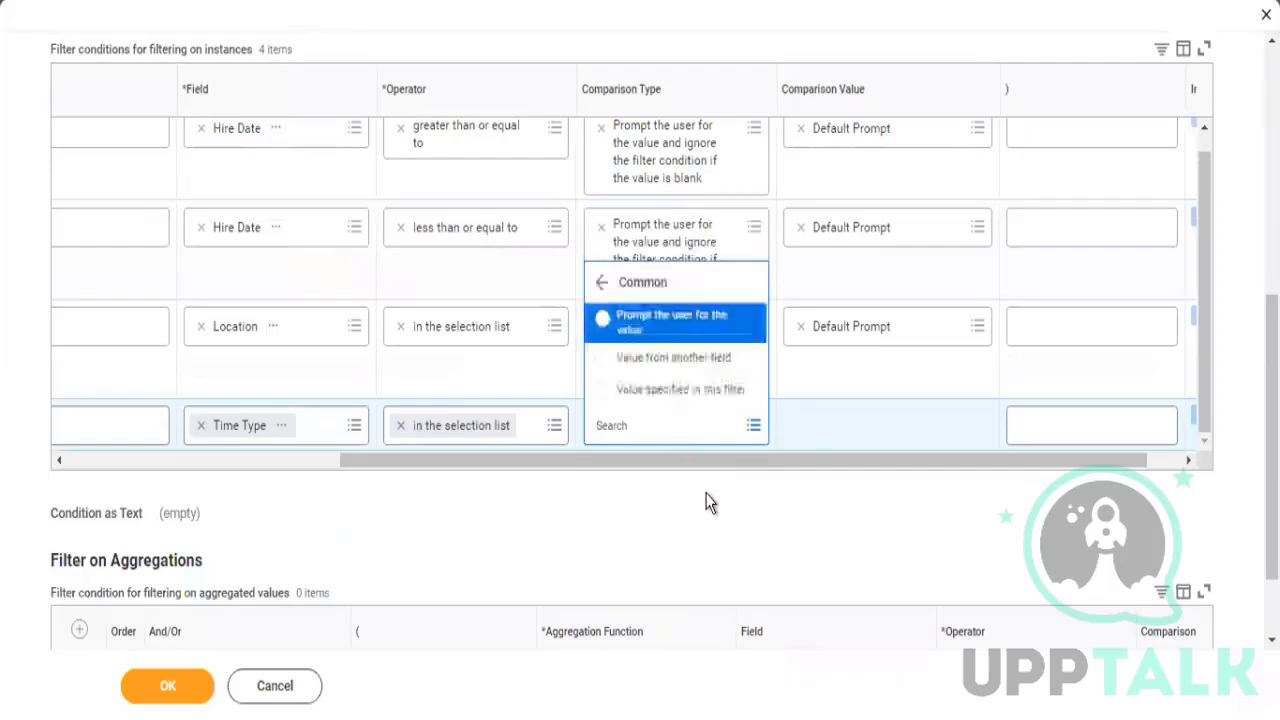
click(603, 287)
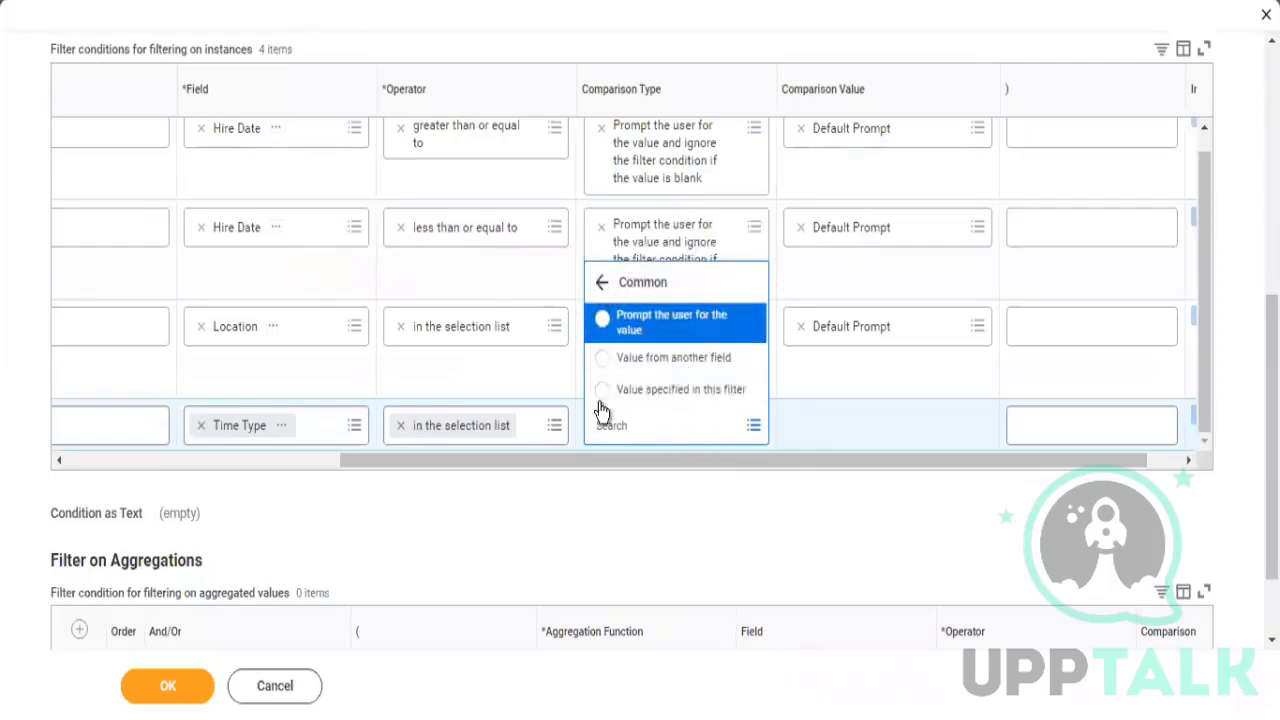
click(651, 391)
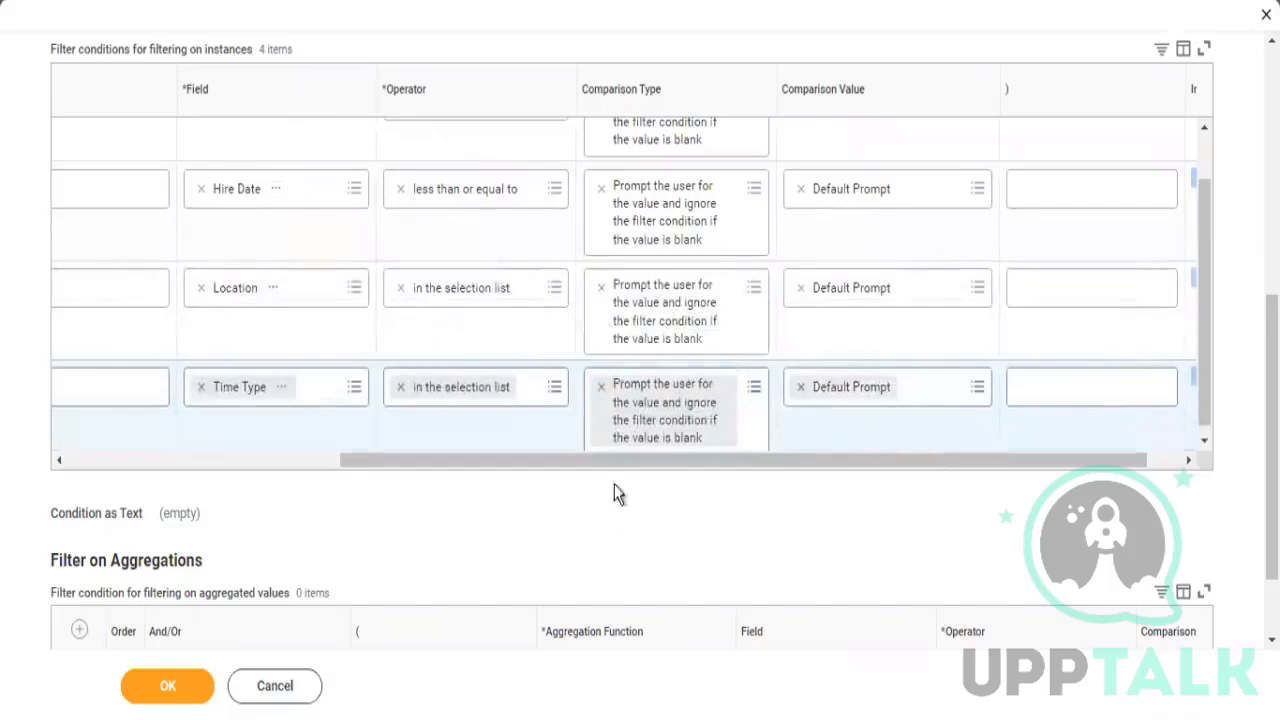
Add three empty rows at the start of the report's Prompt Defaults table
scroll(537, 400, up, 6)
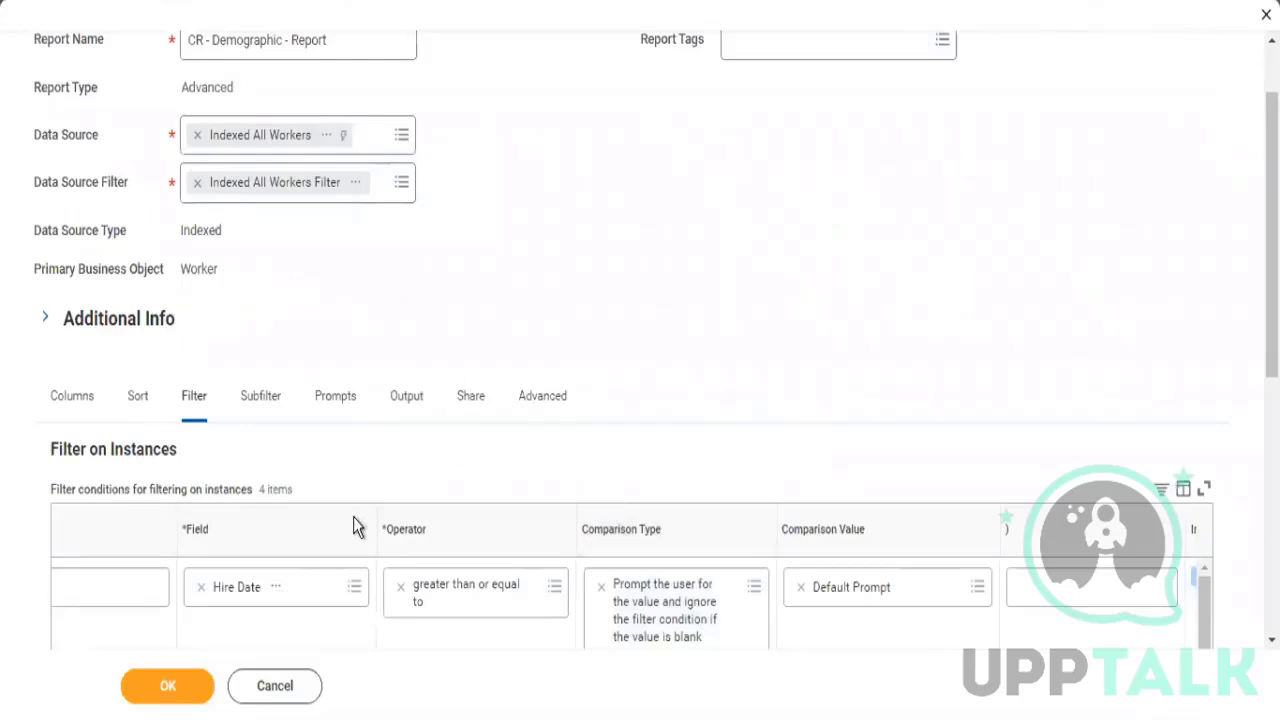
click(334, 402)
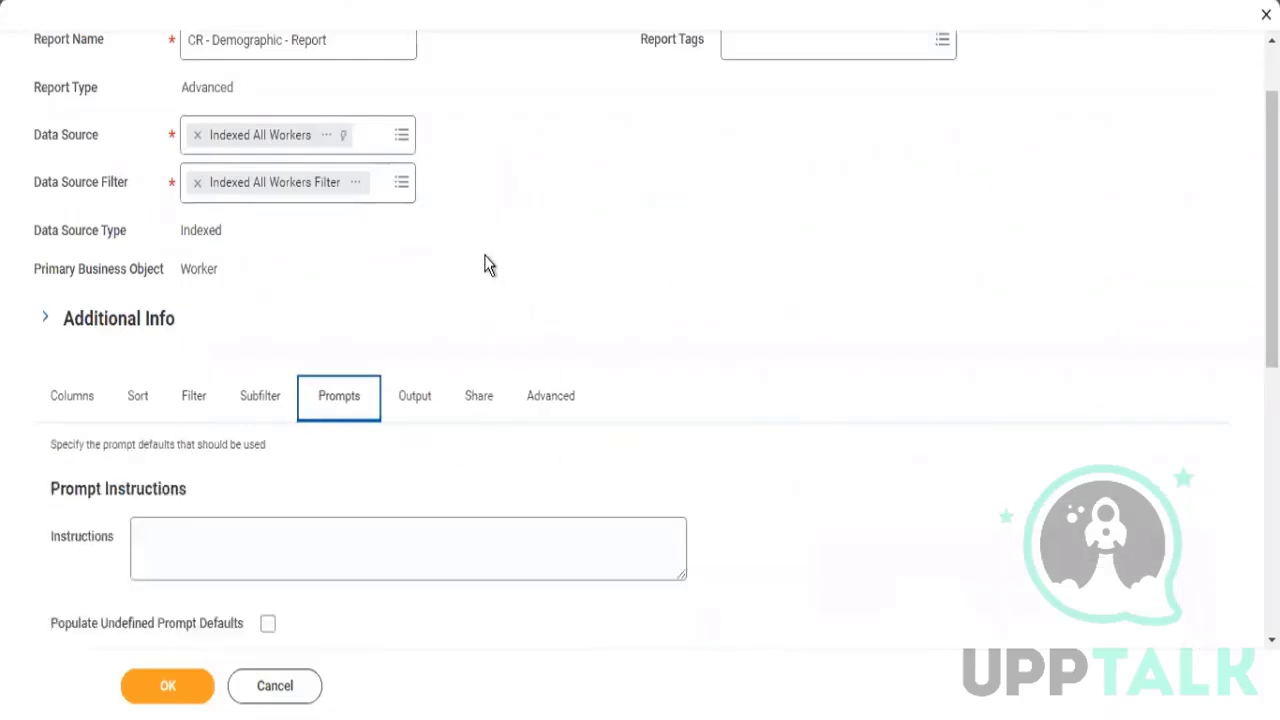
scroll(483, 300, down, 3)
scroll(515, 275, down, 3)
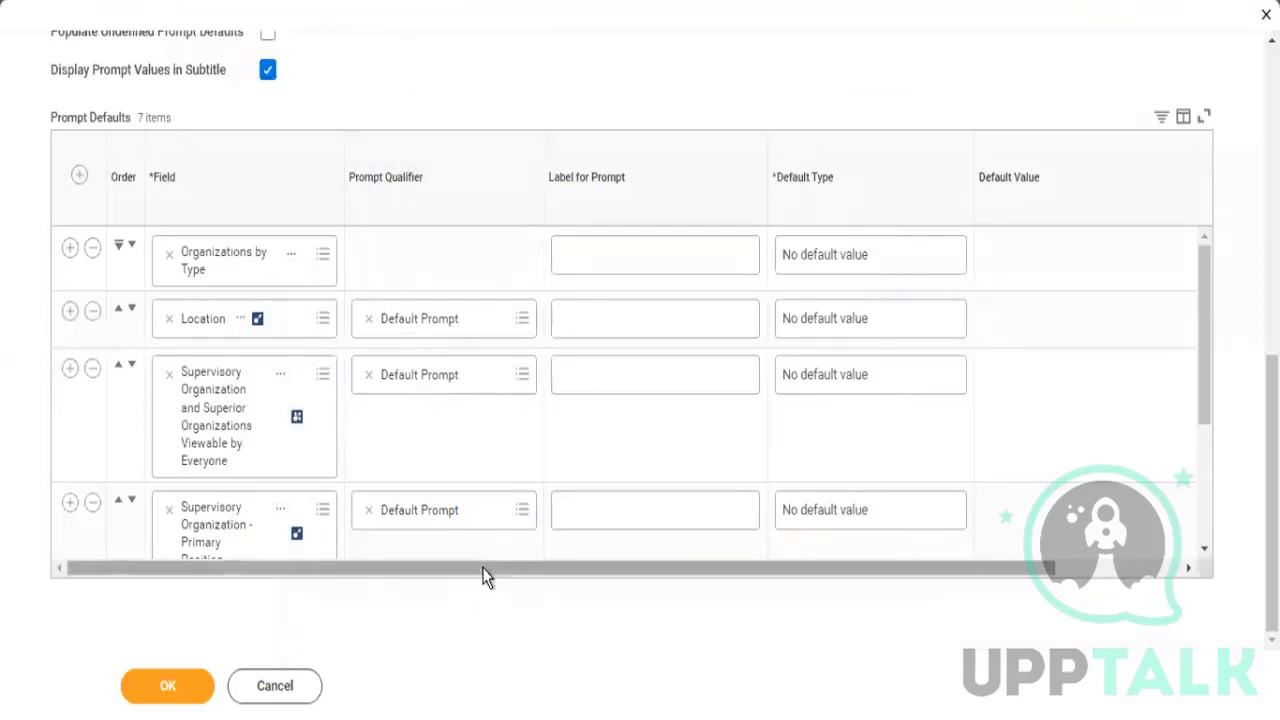
drag(485, 577, 846, 578)
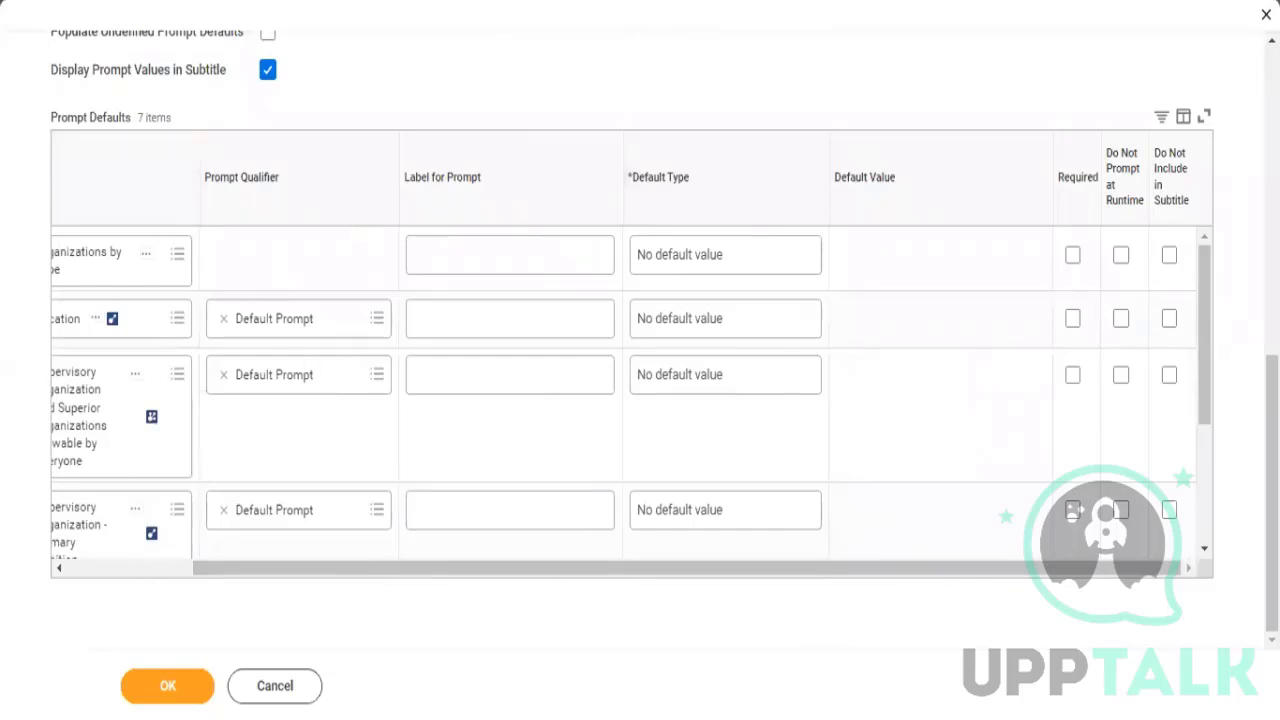
drag(705, 578, 520, 578)
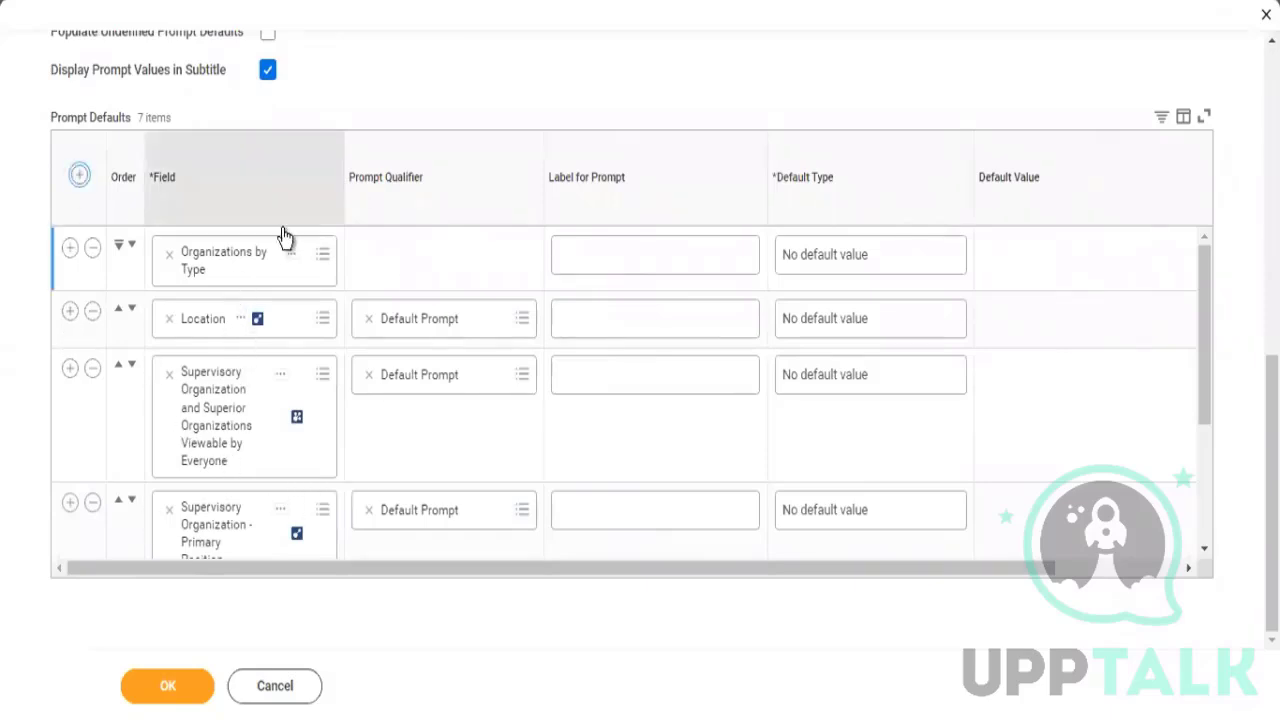
click(80, 178)
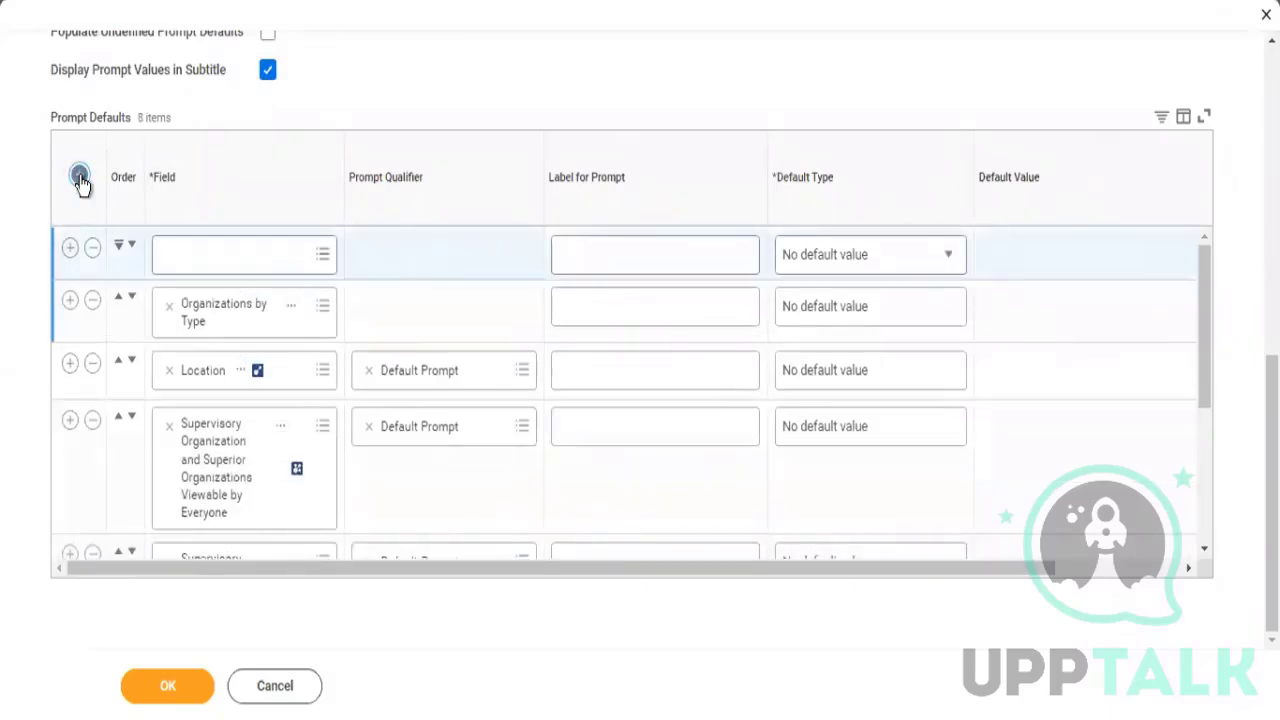
click(80, 178)
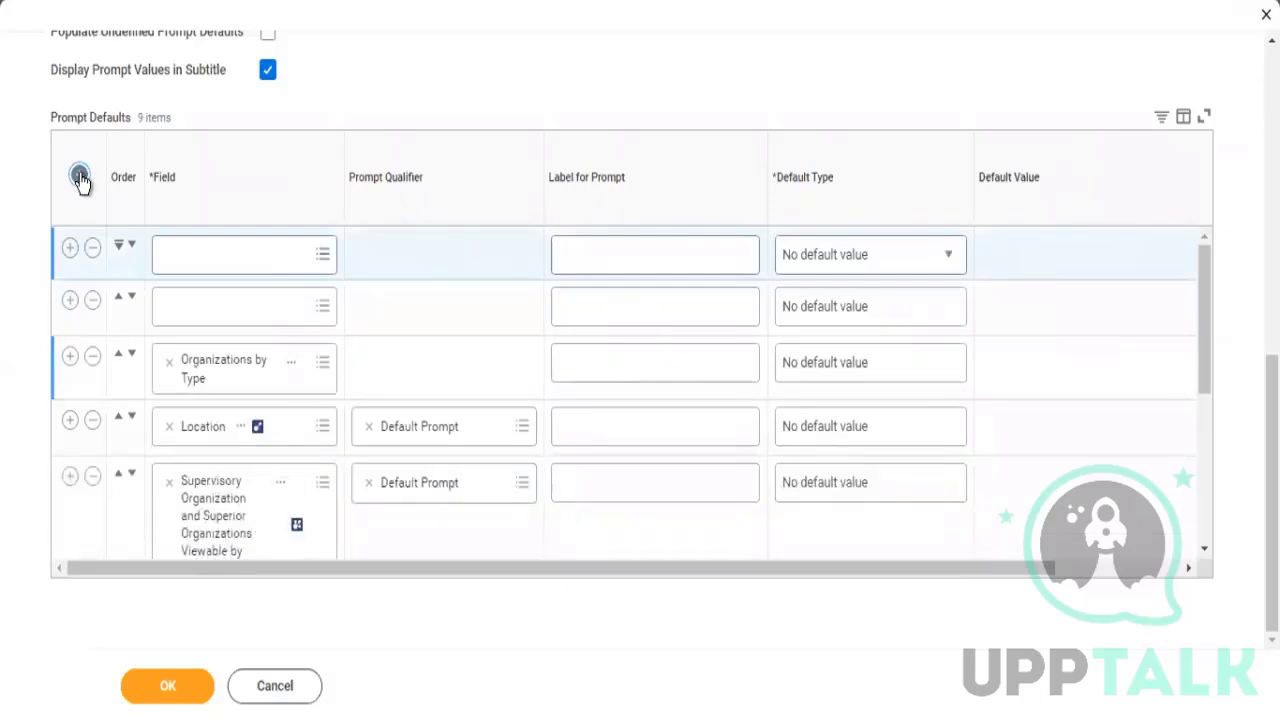
click(80, 178)
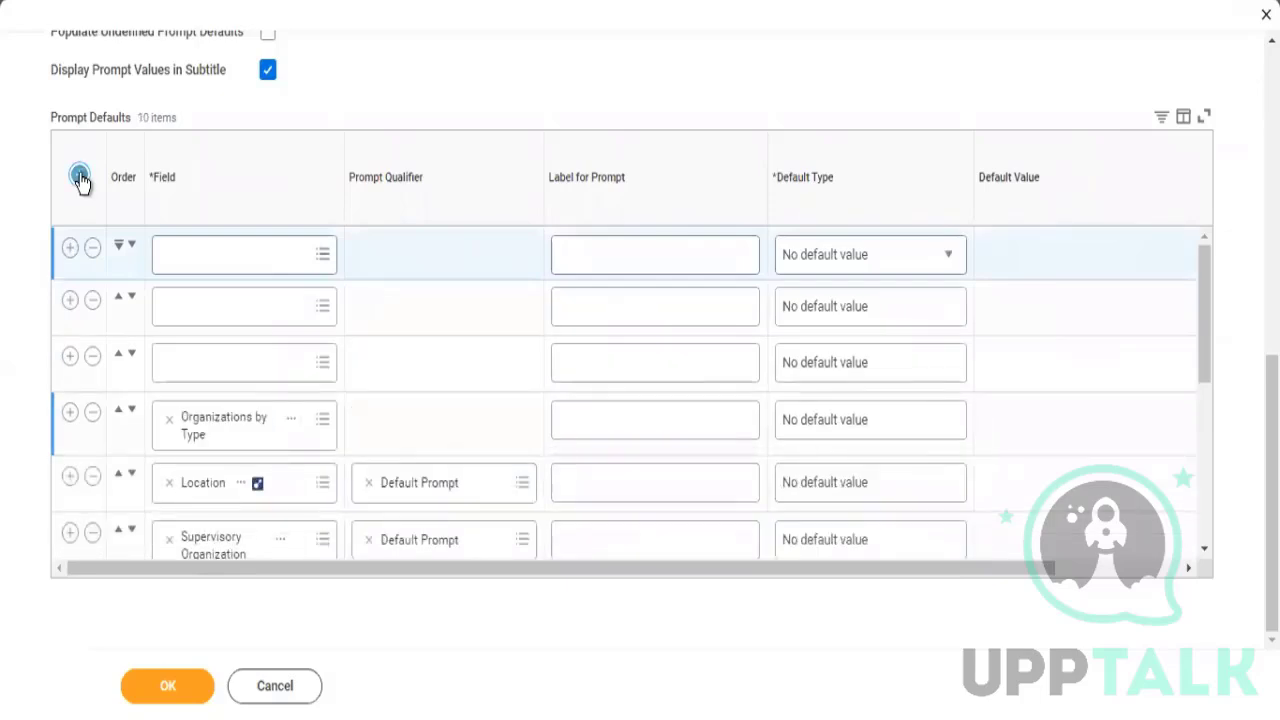
Add a fourth empty row to Prompt Defaults and set the first row to Hire Date with the qualifier Starting Prompt
click(80, 178)
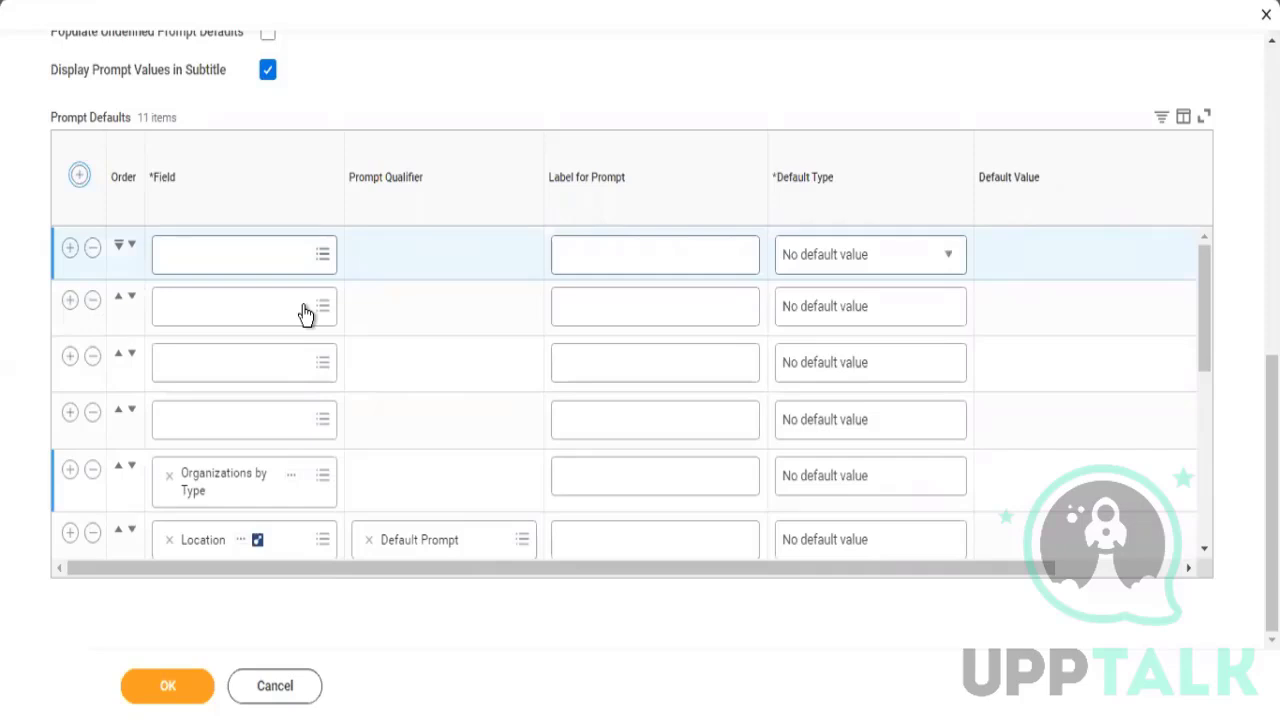
click(178, 253)
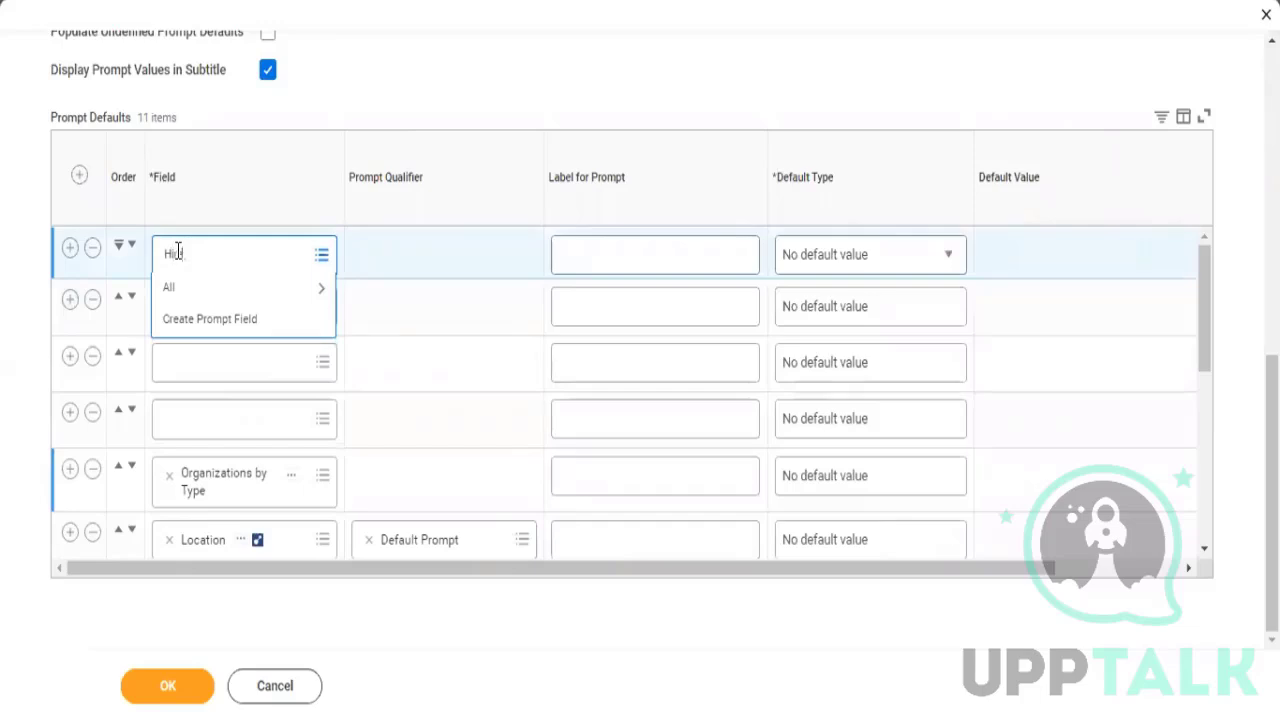
key(Return)
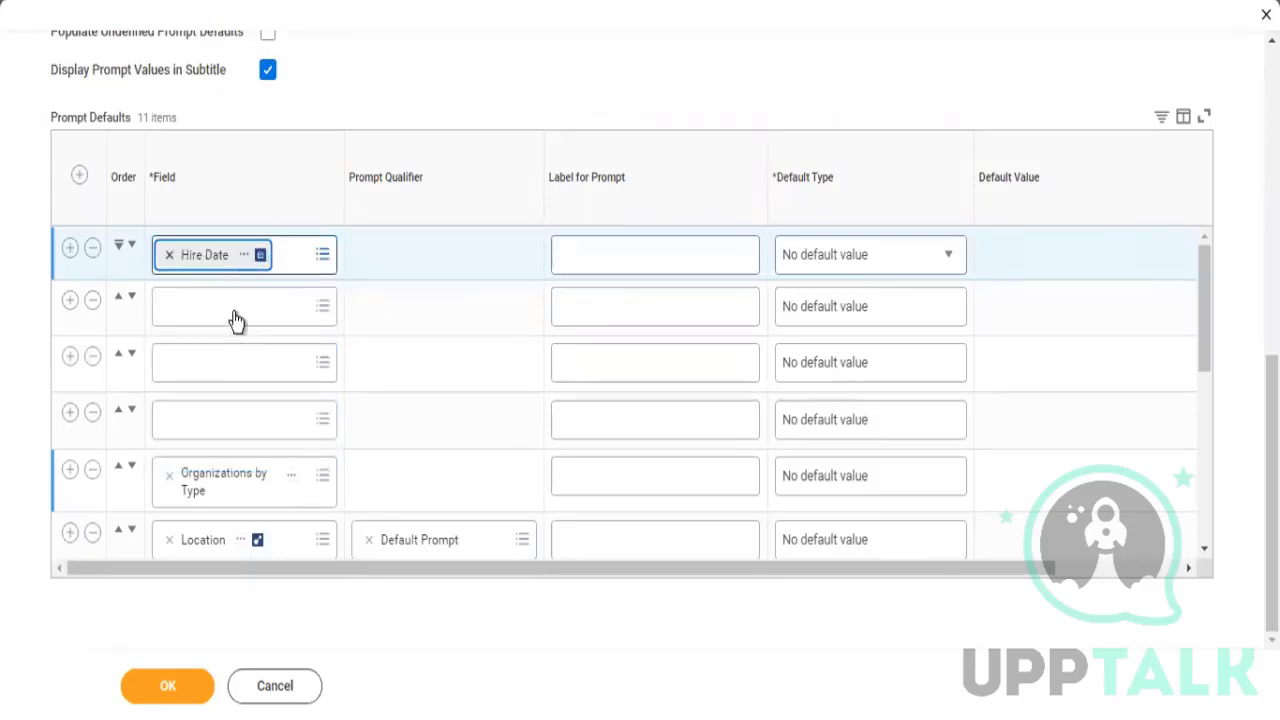
click(592, 266)
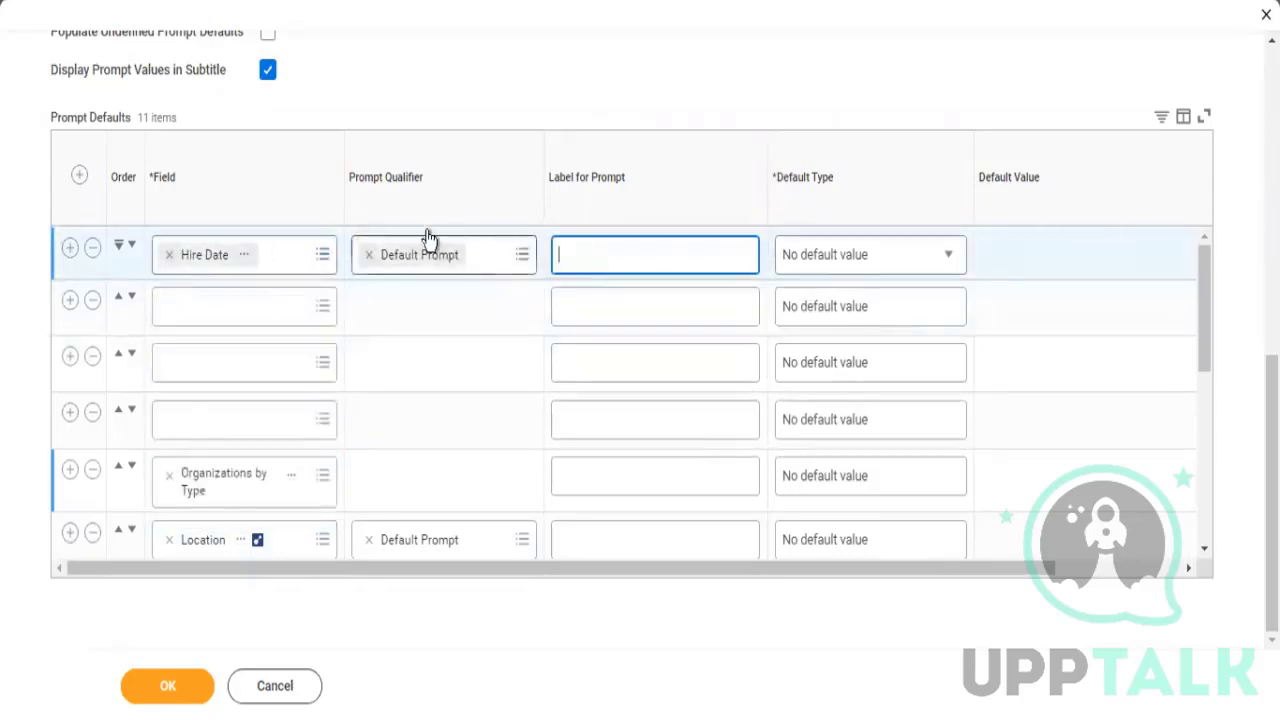
click(368, 258)
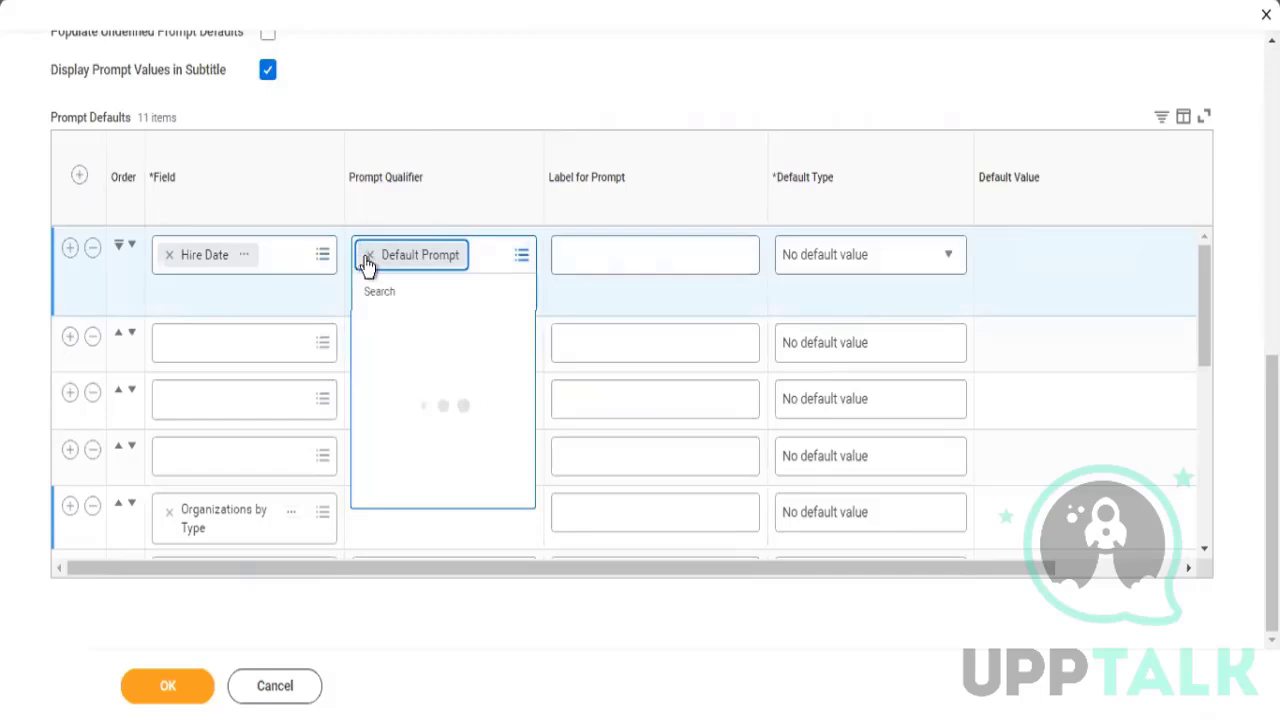
click(369, 255)
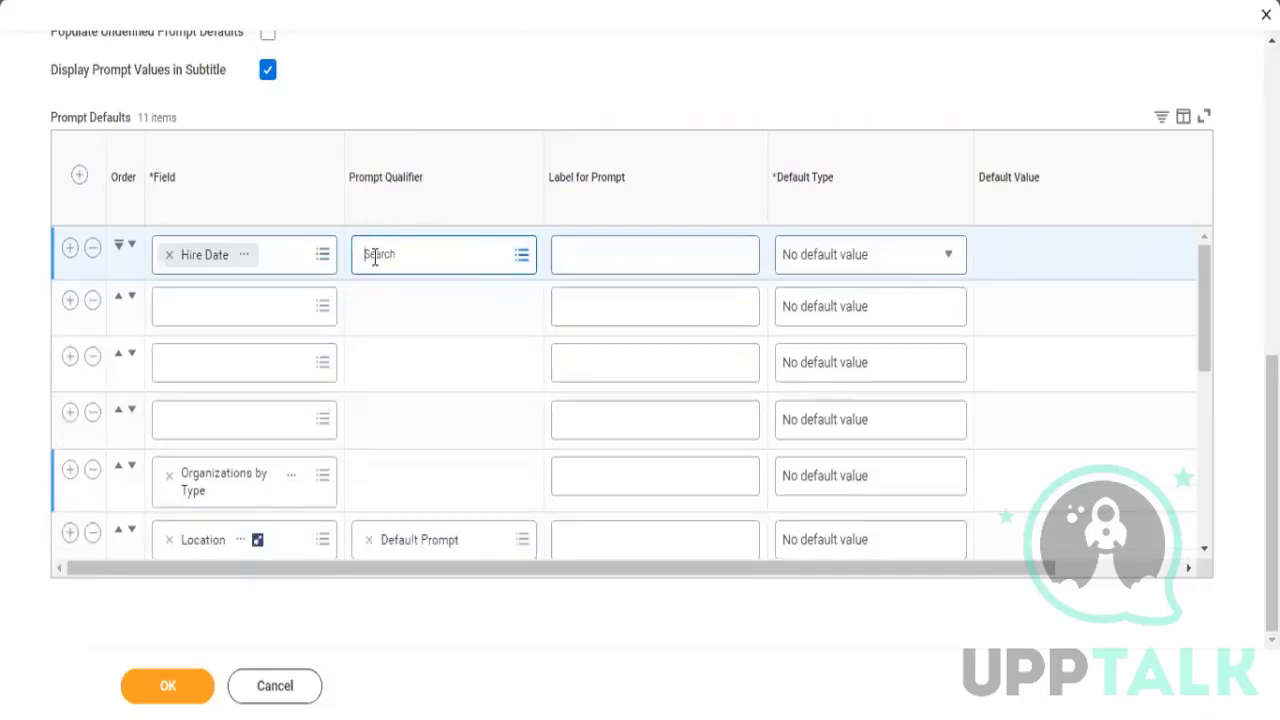
text(Starting)
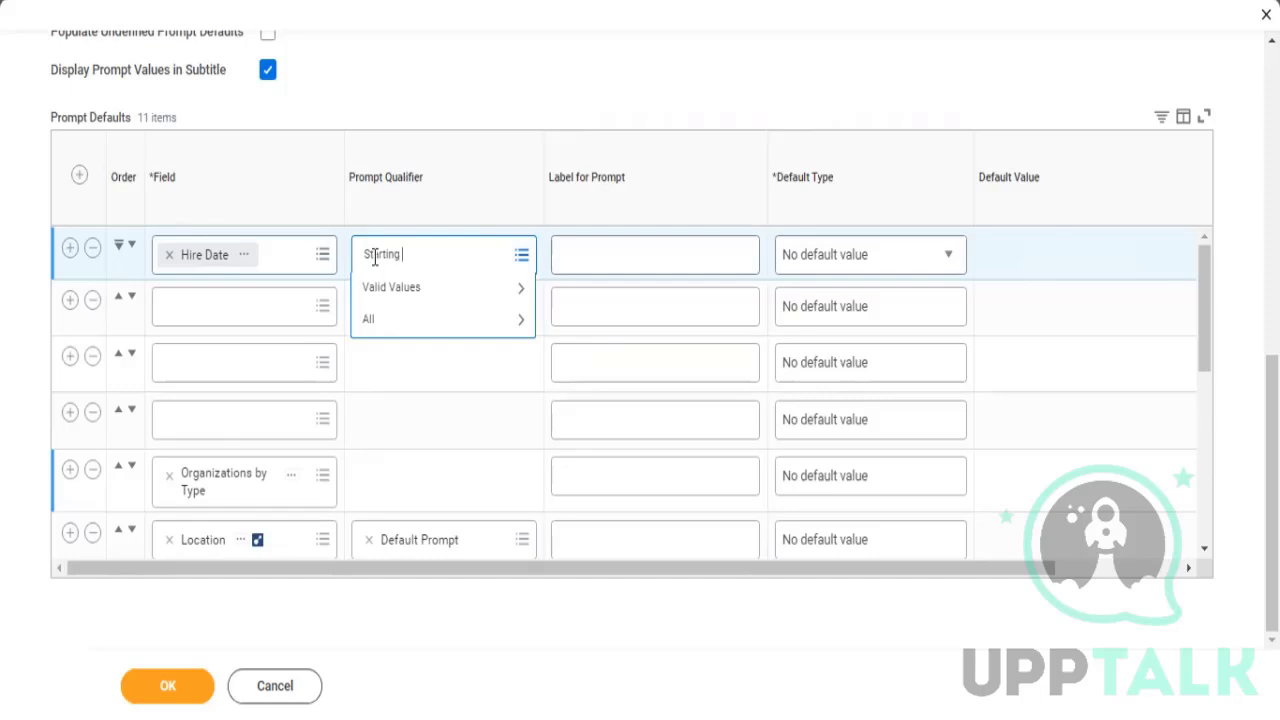
text(Prompt)
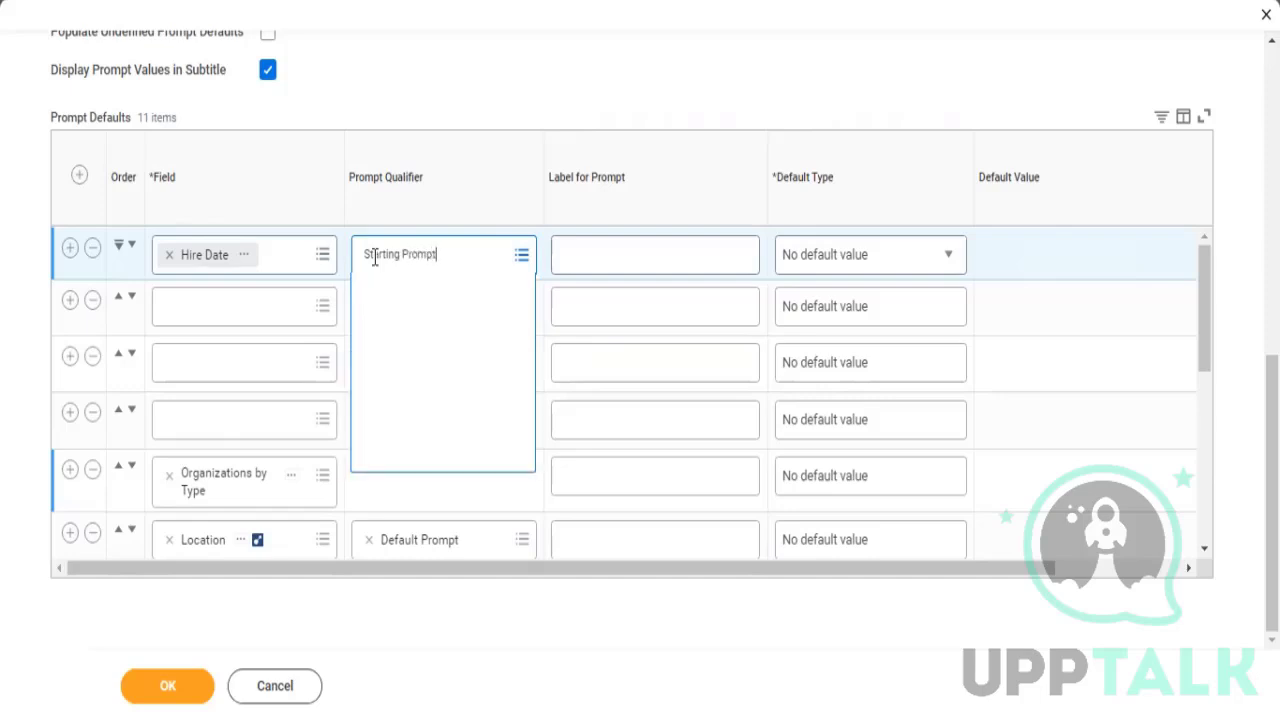
Set the second Prompt Defaults row to the Hire Date field with the prompt qualifier Ending Prompt
click(212, 296)
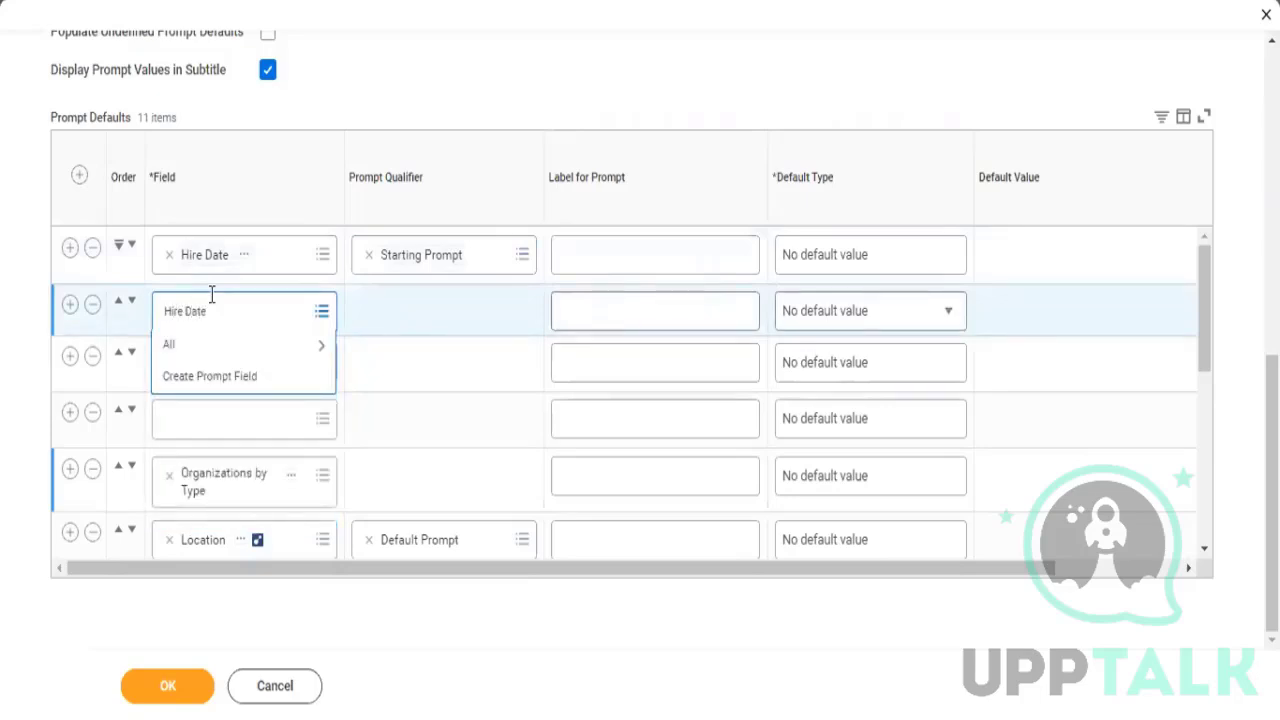
text(Hire Date)
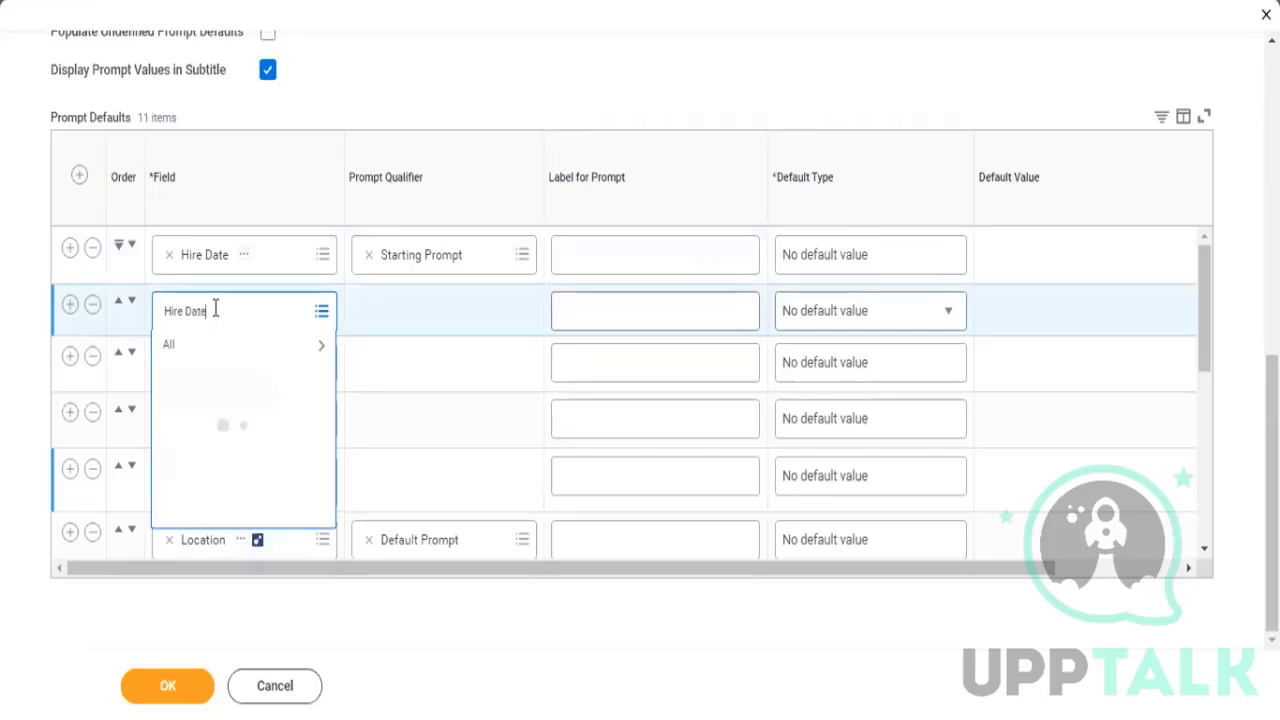
click(368, 312)
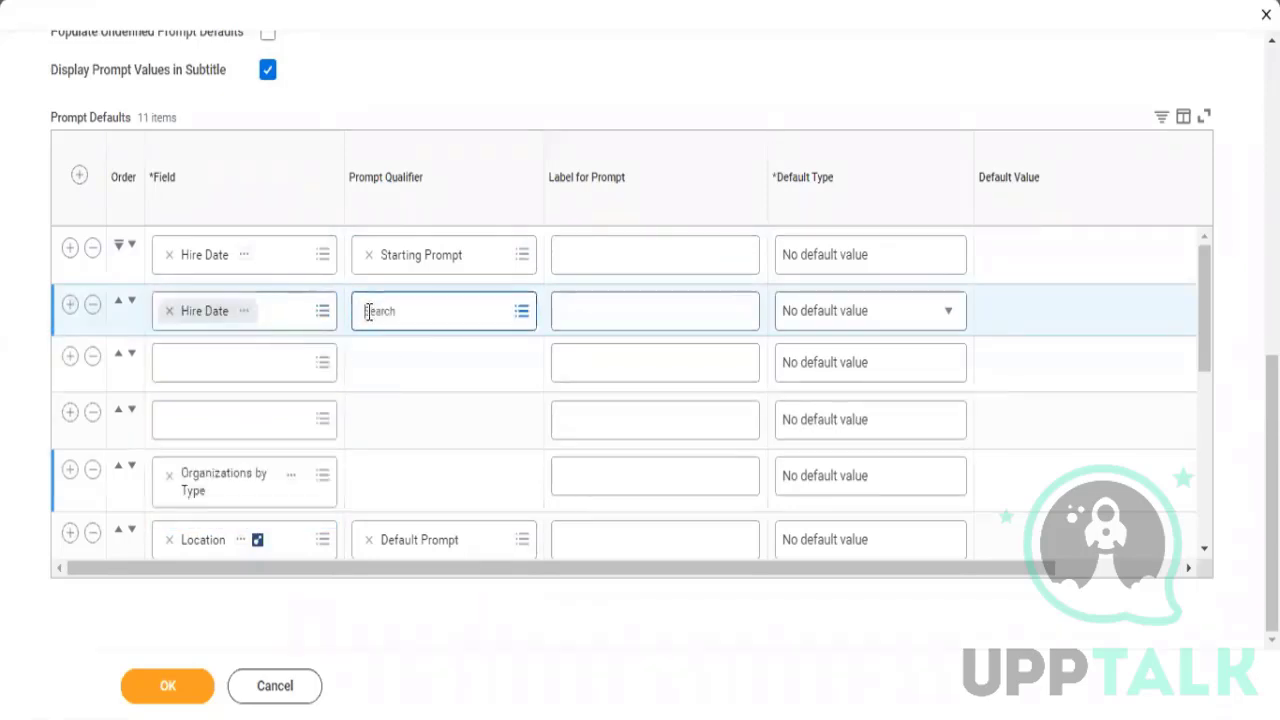
text(Ending Prompt)
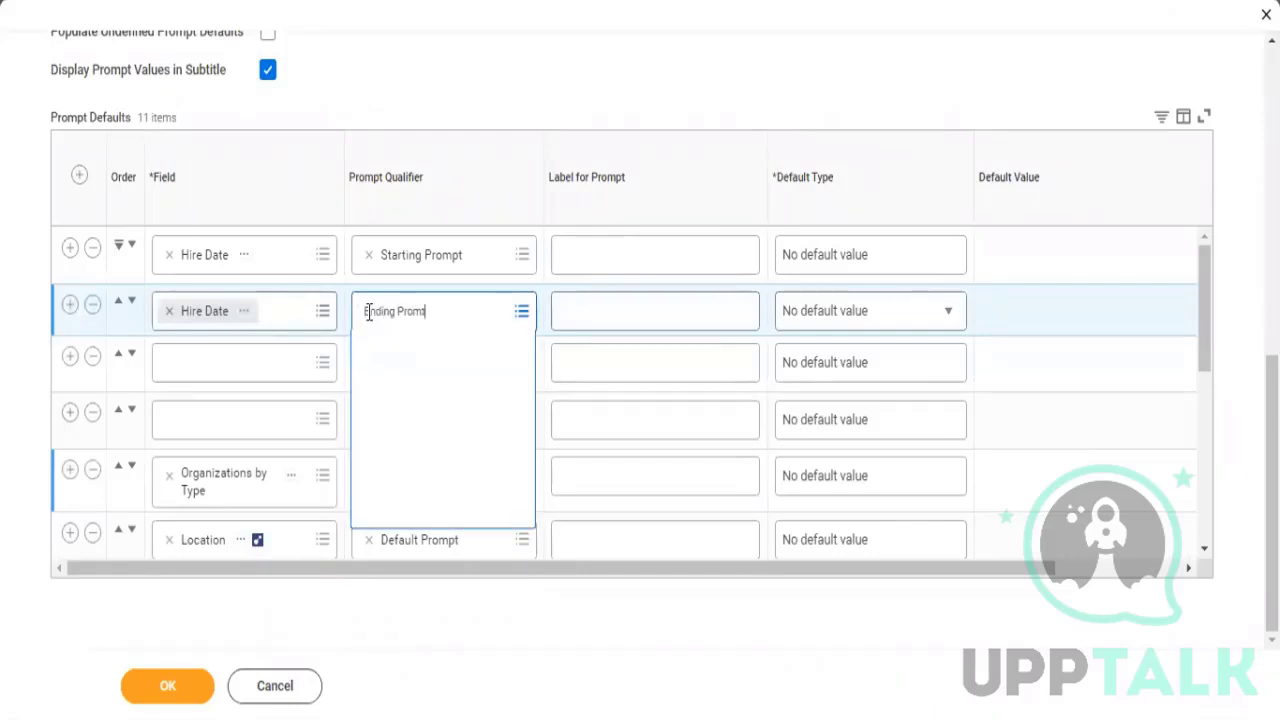
click(432, 312)
key(BackSpace)
text(pt)
key(Return)
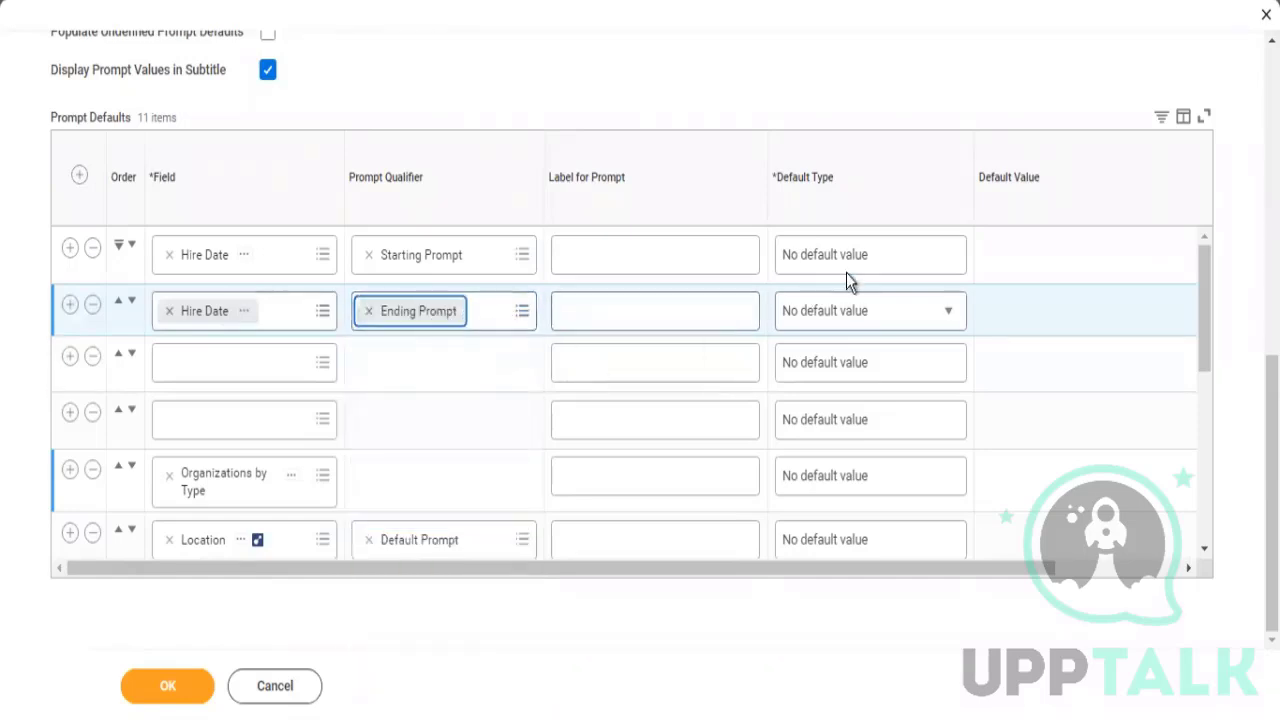
Check the default type choices for the Hire Date starting prompt and keep "No default value"
click(860, 258)
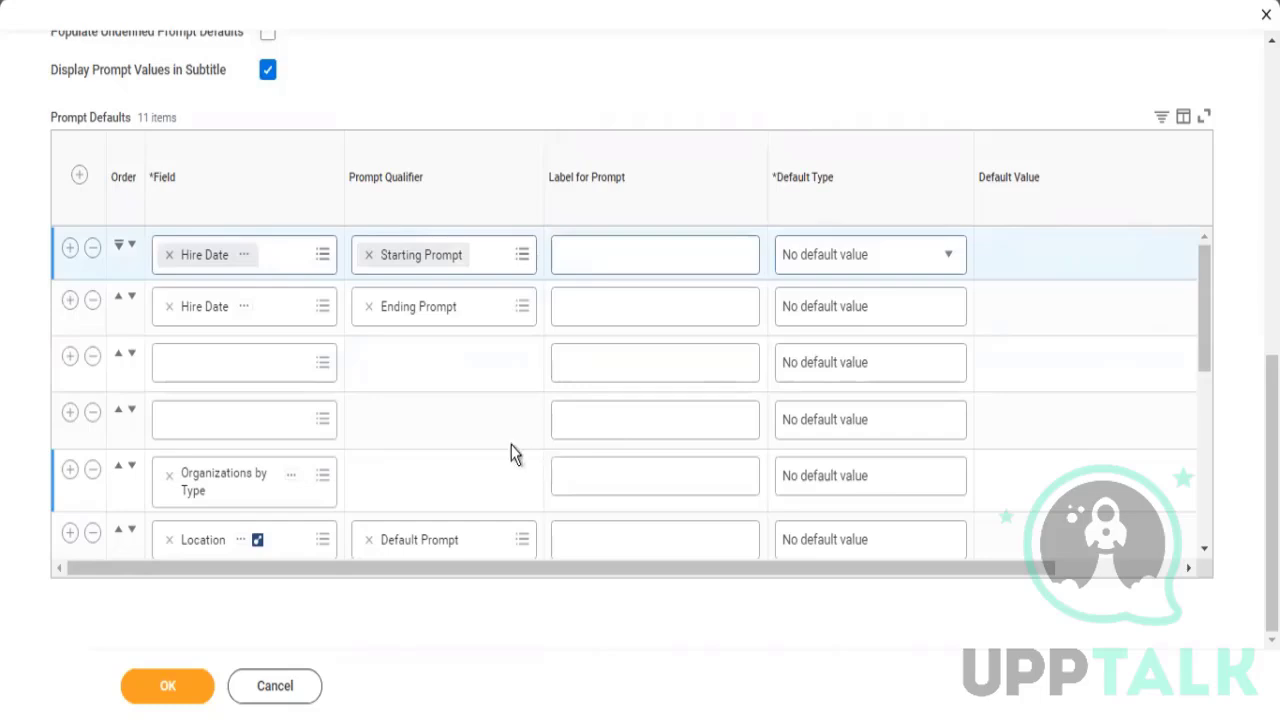
scroll(380, 432, up, 1)
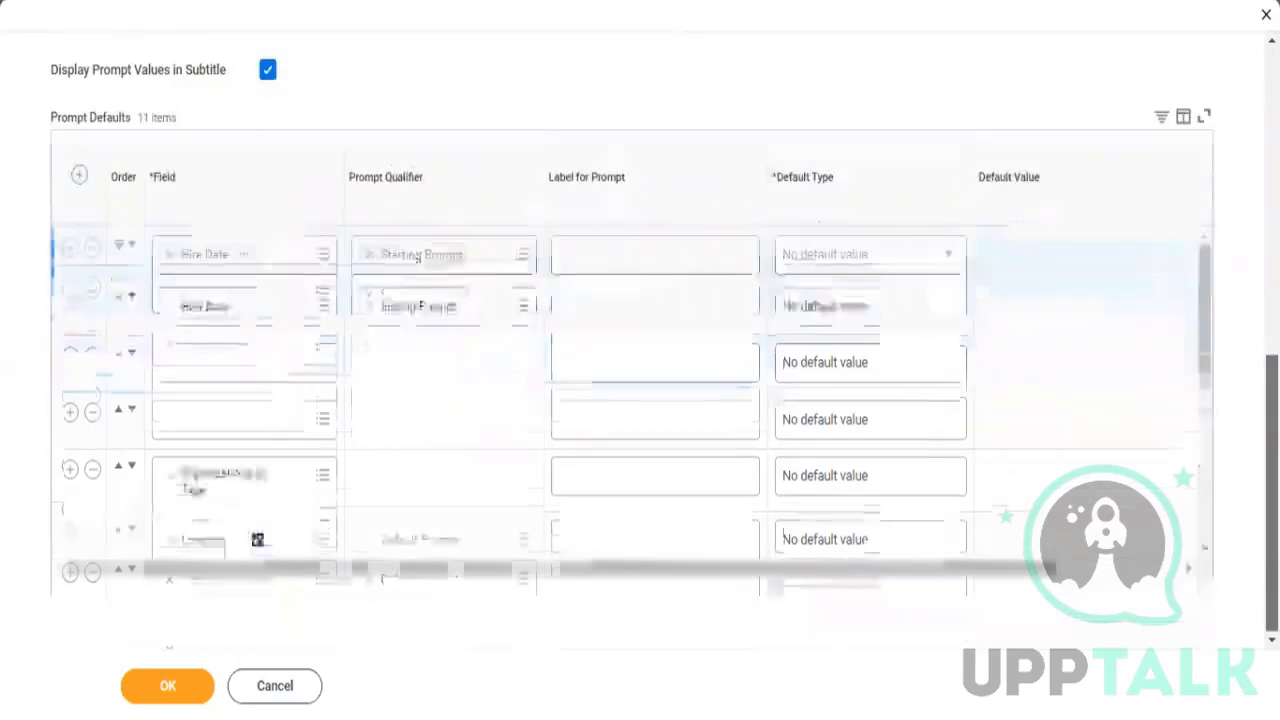
scroll(769, 387, down, 1)
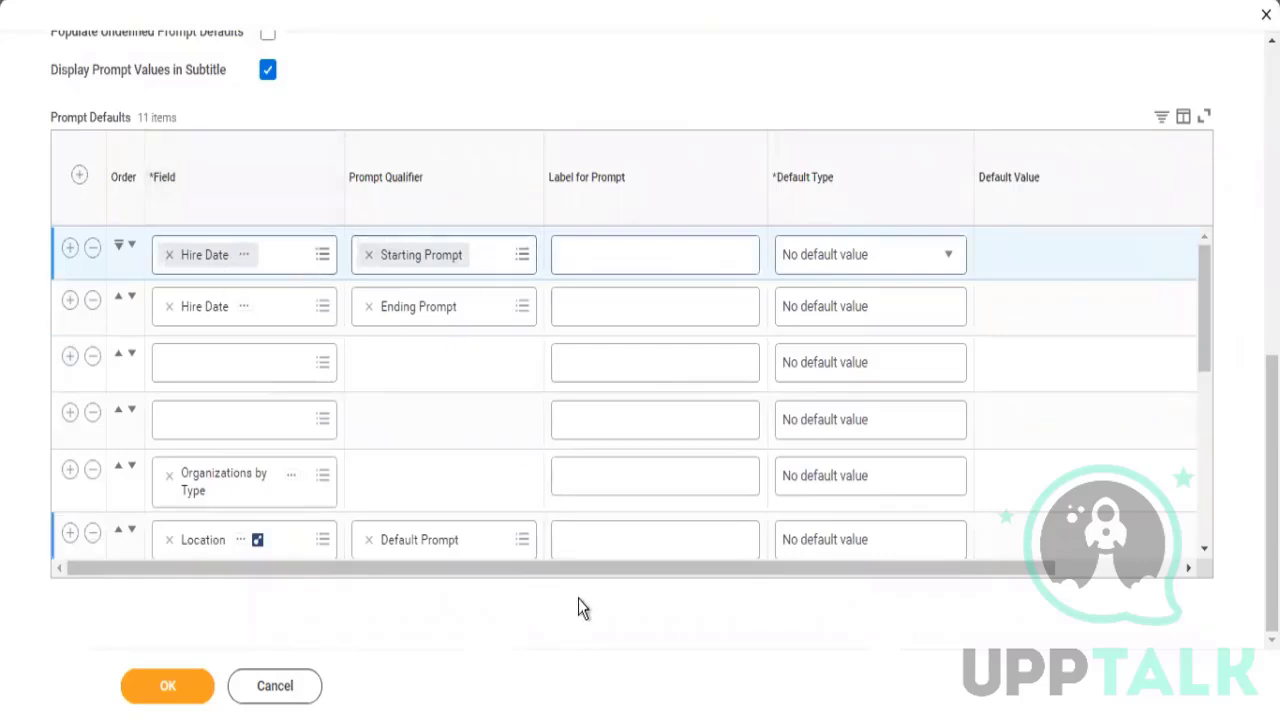
drag(640, 567, 778, 567)
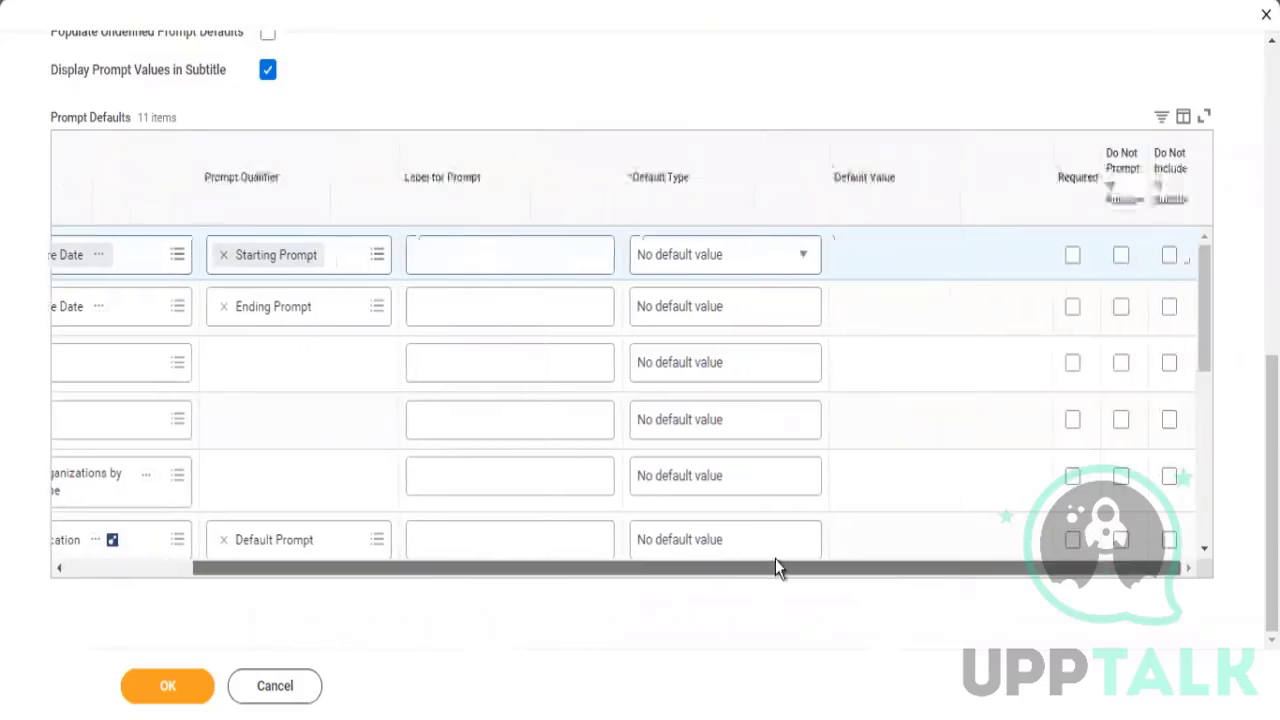
click(720, 256)
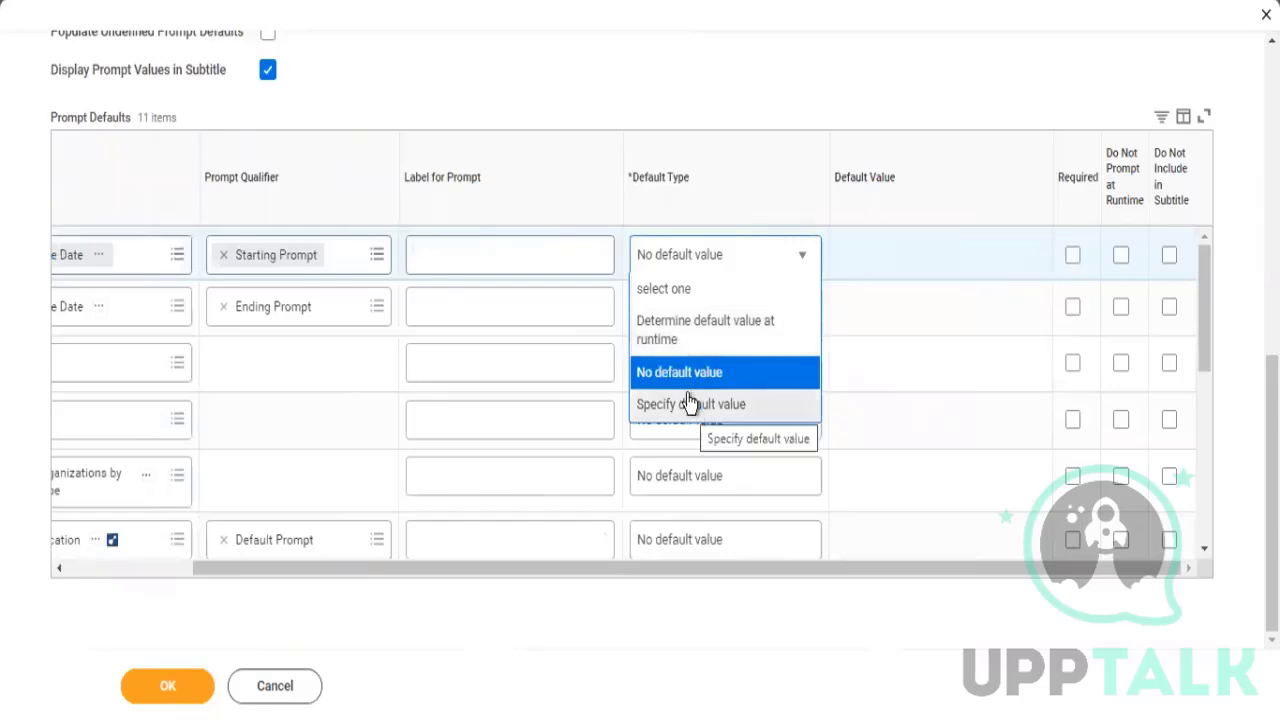
click(694, 376)
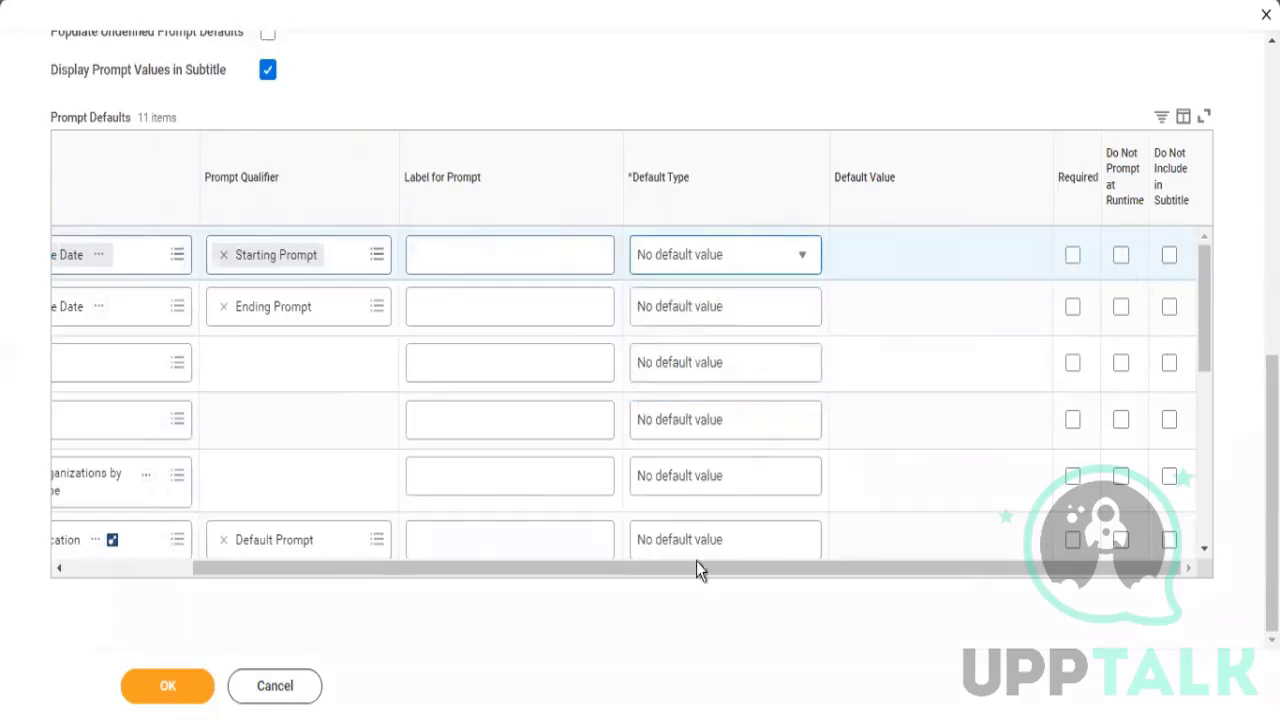
Set the field of the third Prompt Defaults row to Location and of the fourth row to Time Type
scroll(414, 534, left, 3)
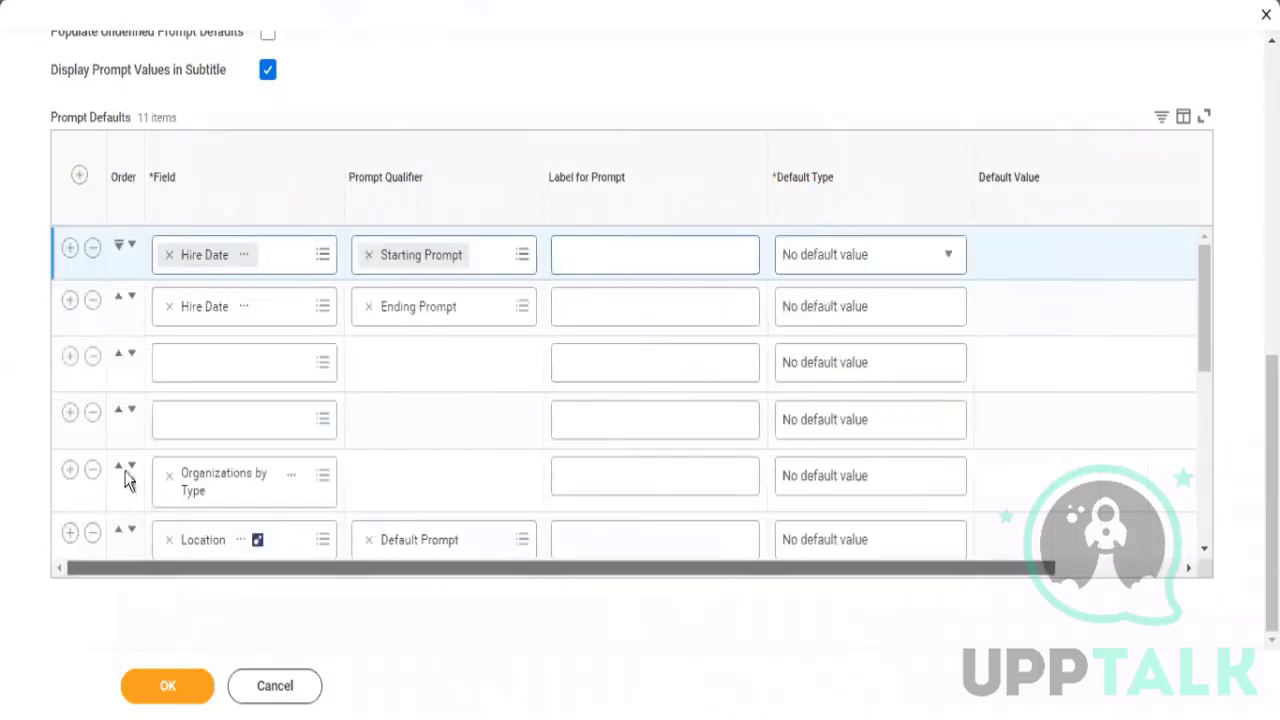
click(217, 369)
text(Location)
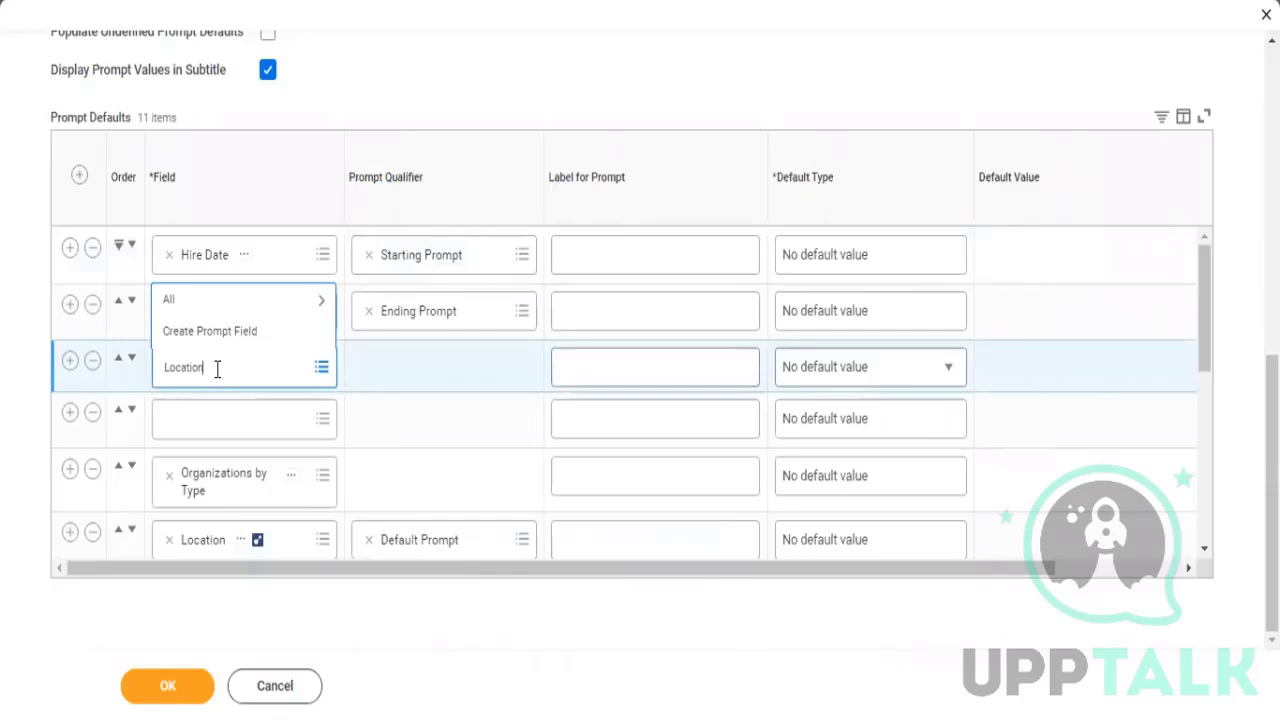
key(Return)
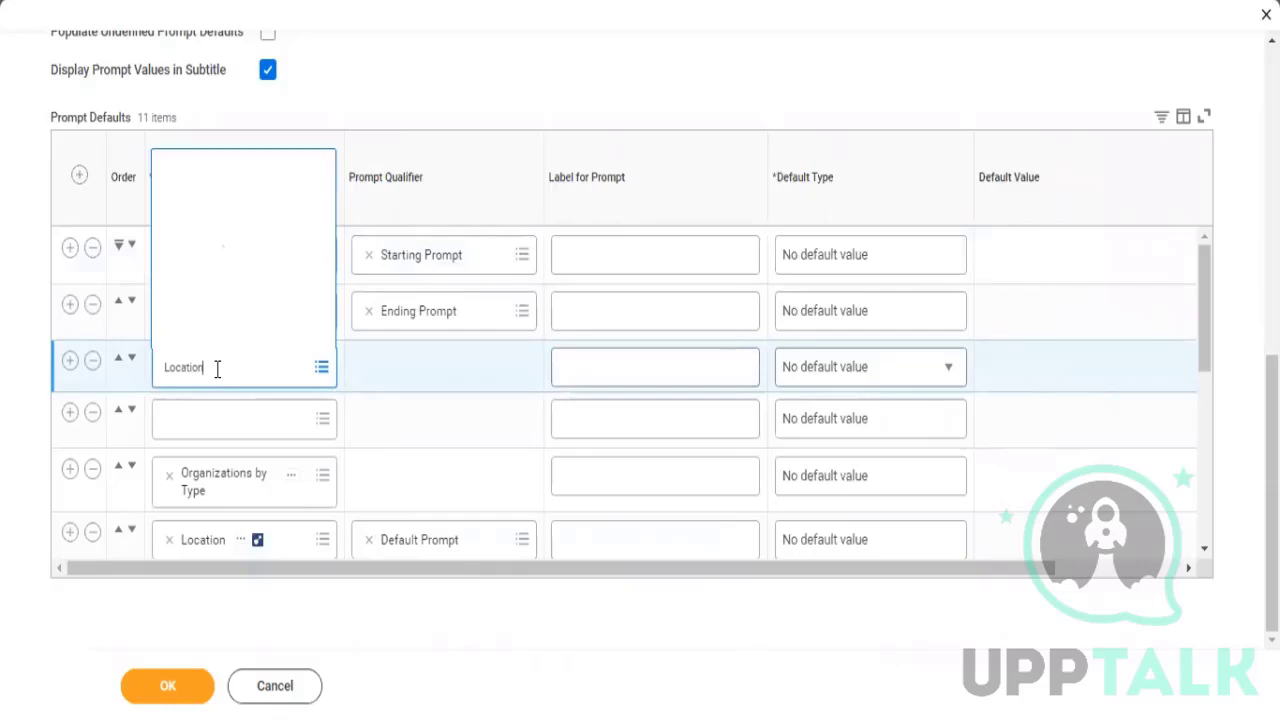
click(195, 432)
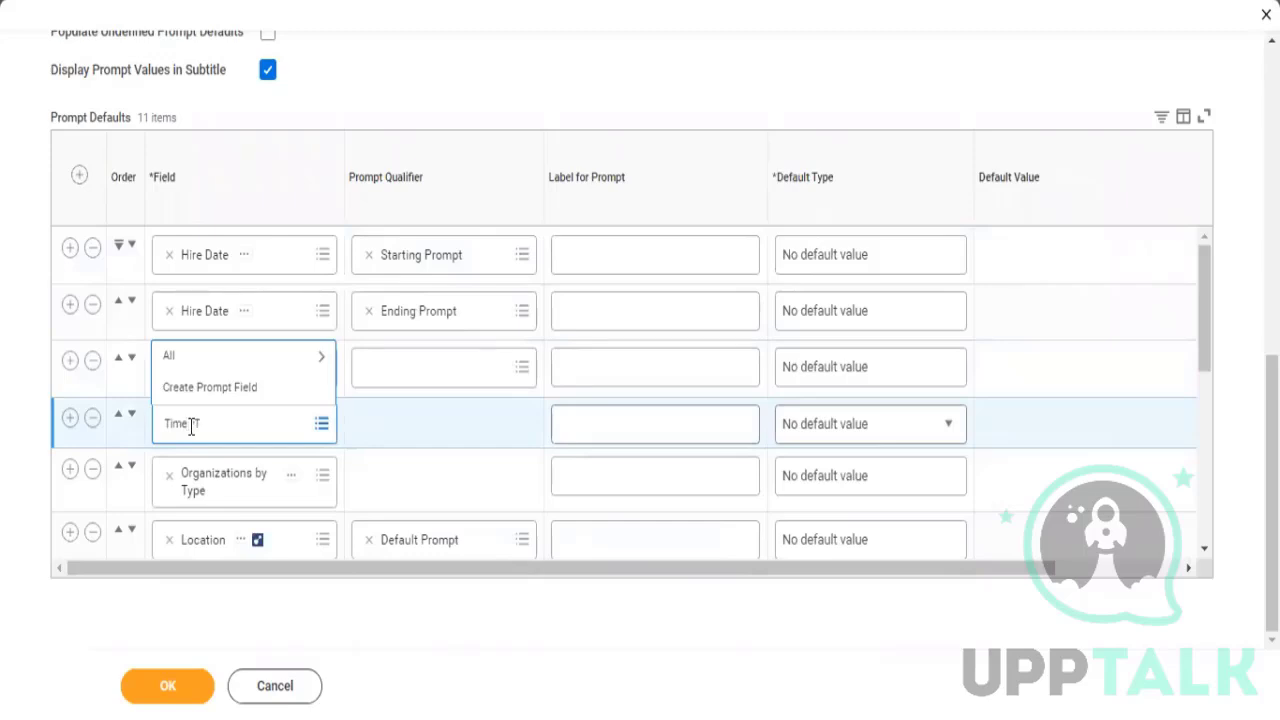
key(Return)
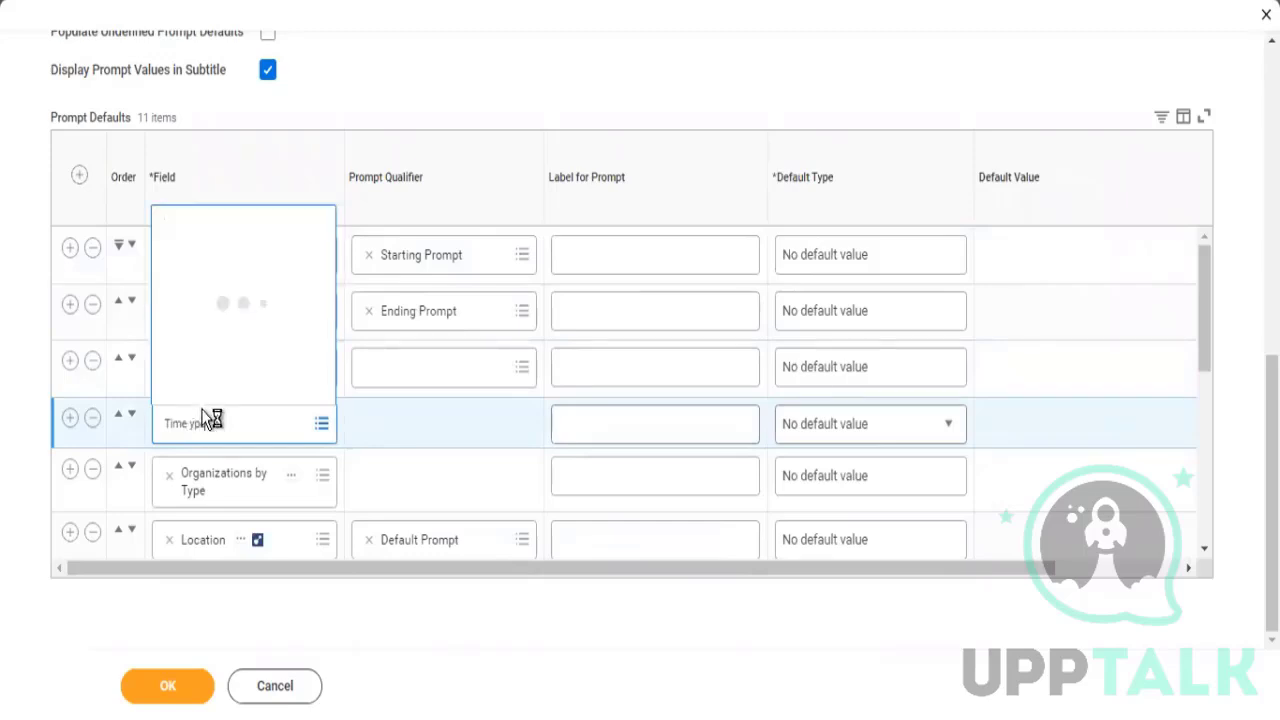
click(219, 424)
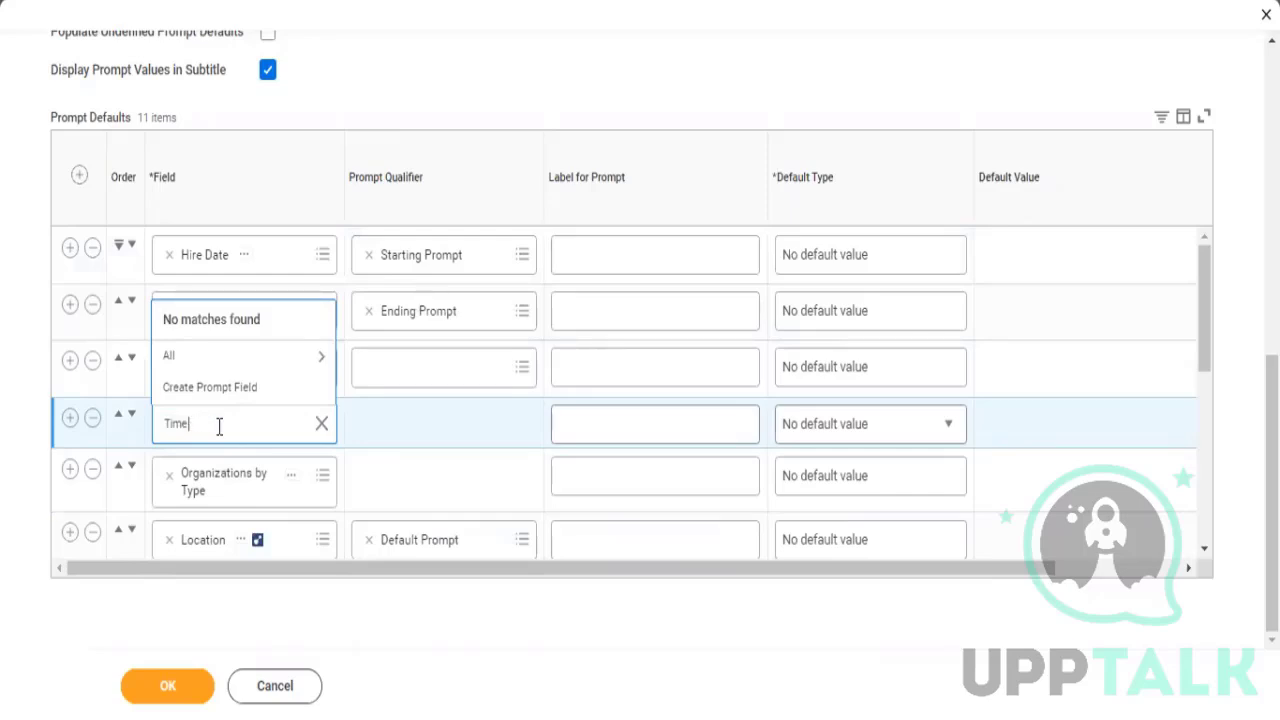
key(Return)
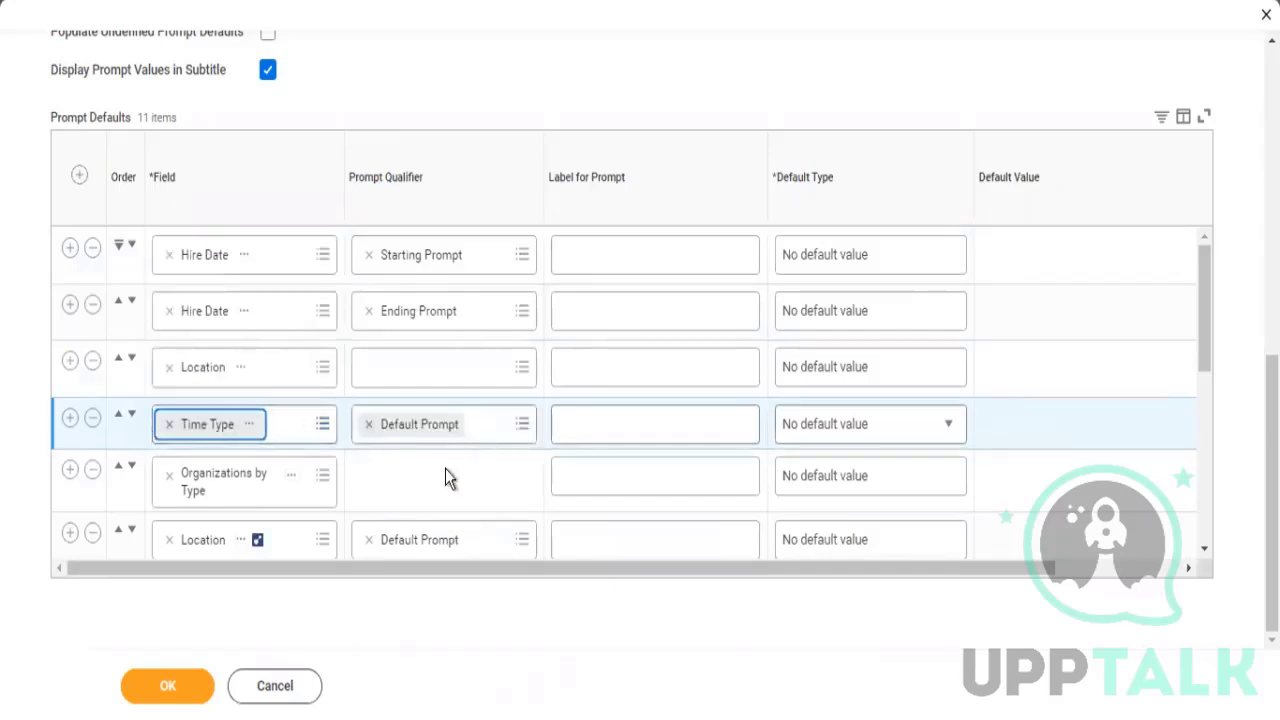
Set the prompt qualifier of the newly added Location row to Default Prompt
click(455, 370)
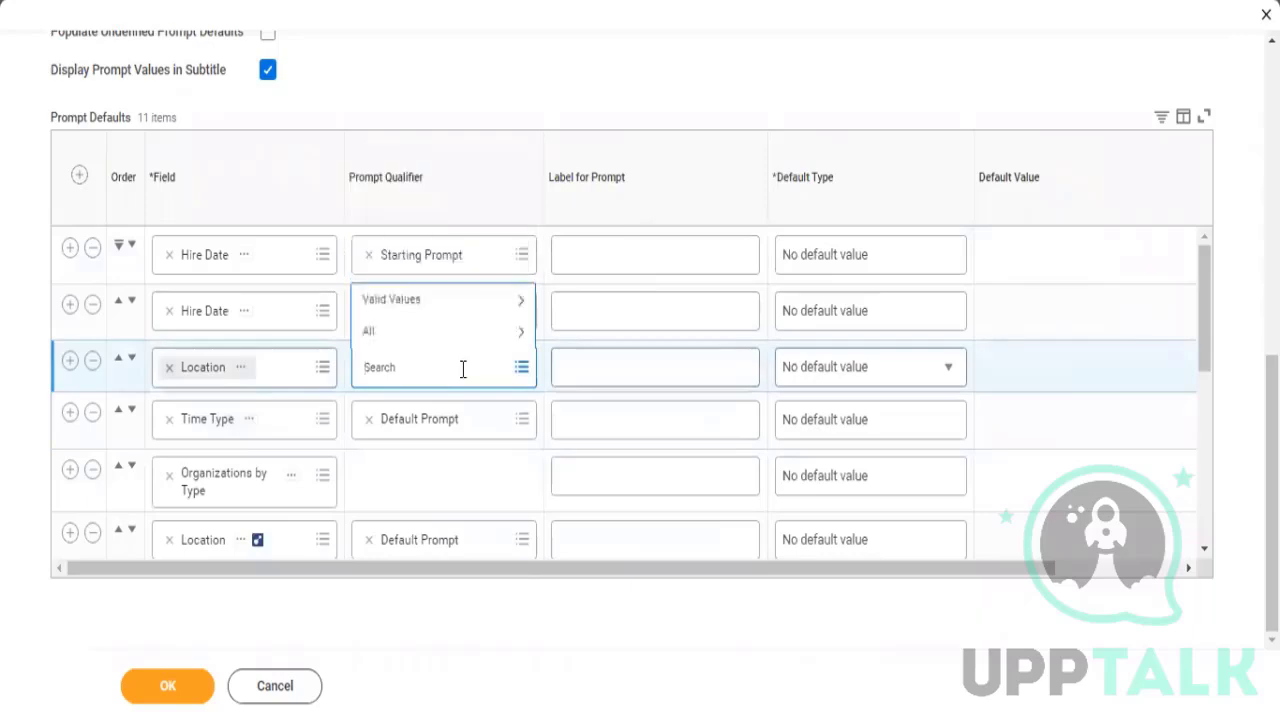
click(420, 299)
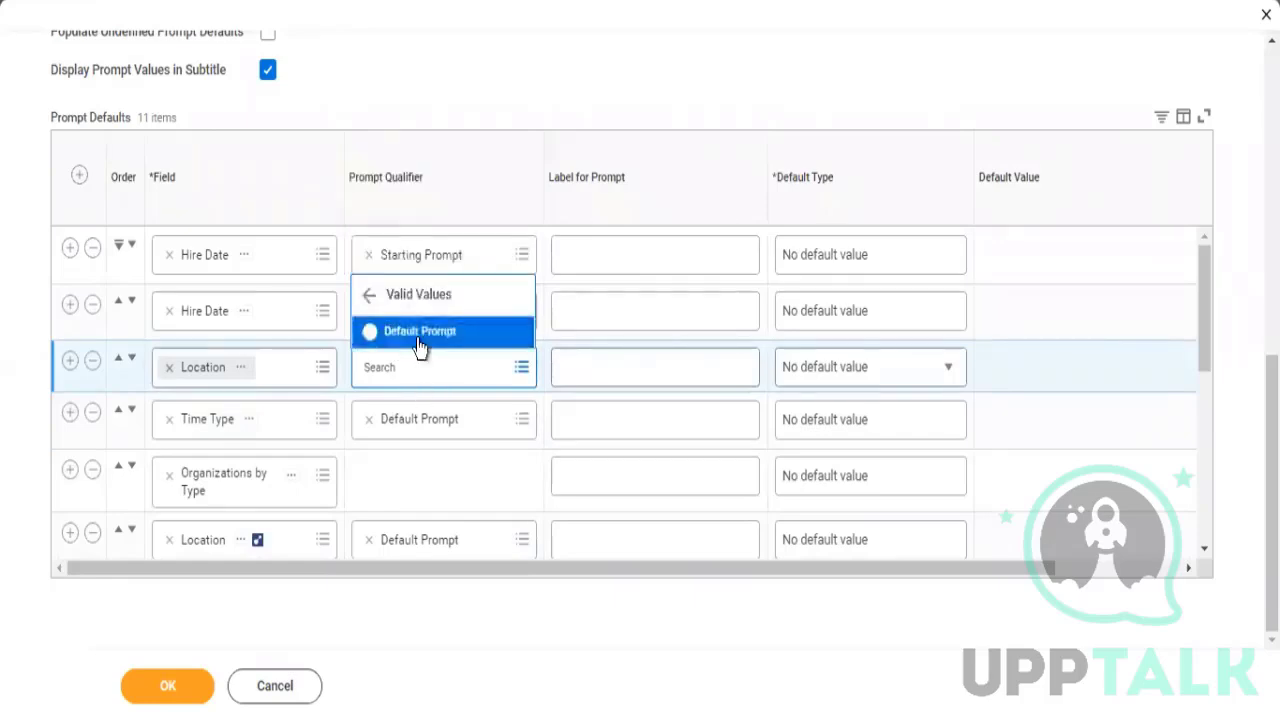
click(423, 345)
click(698, 475)
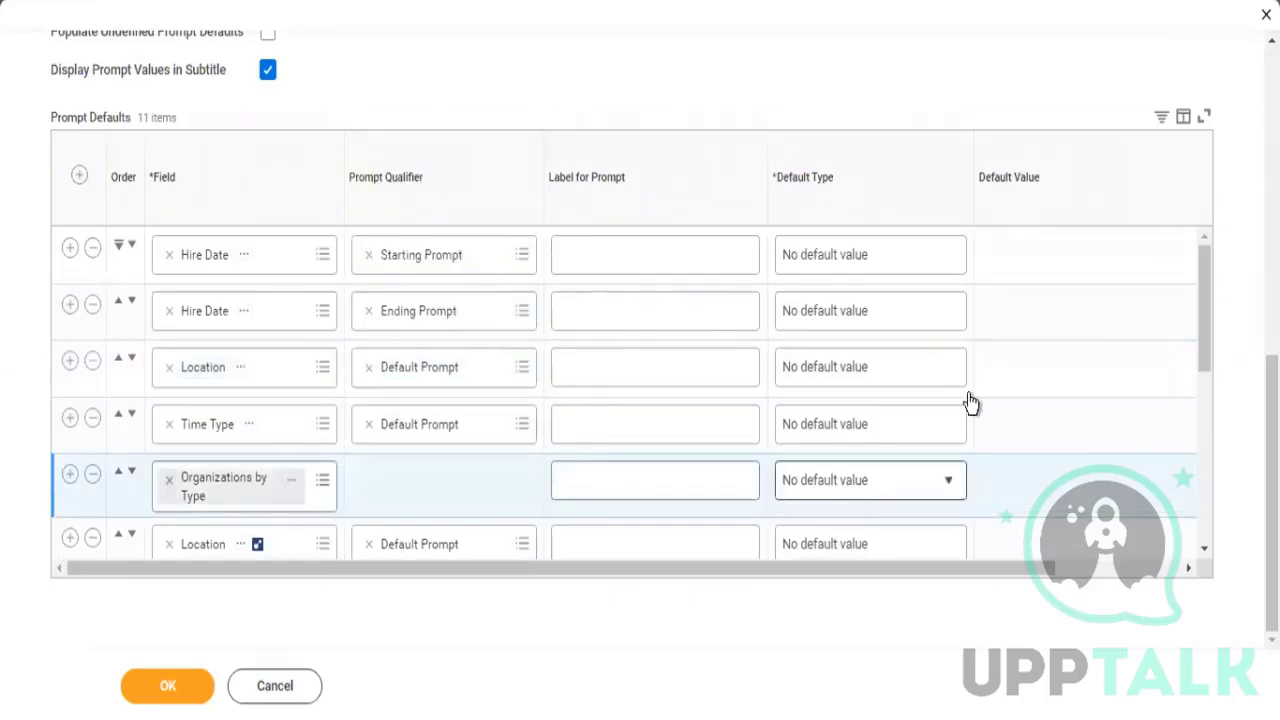
Mark the Worker Types row in Prompt Defaults as "Do Not Prompt at Runtime"
scroll(397, 460, down, 4)
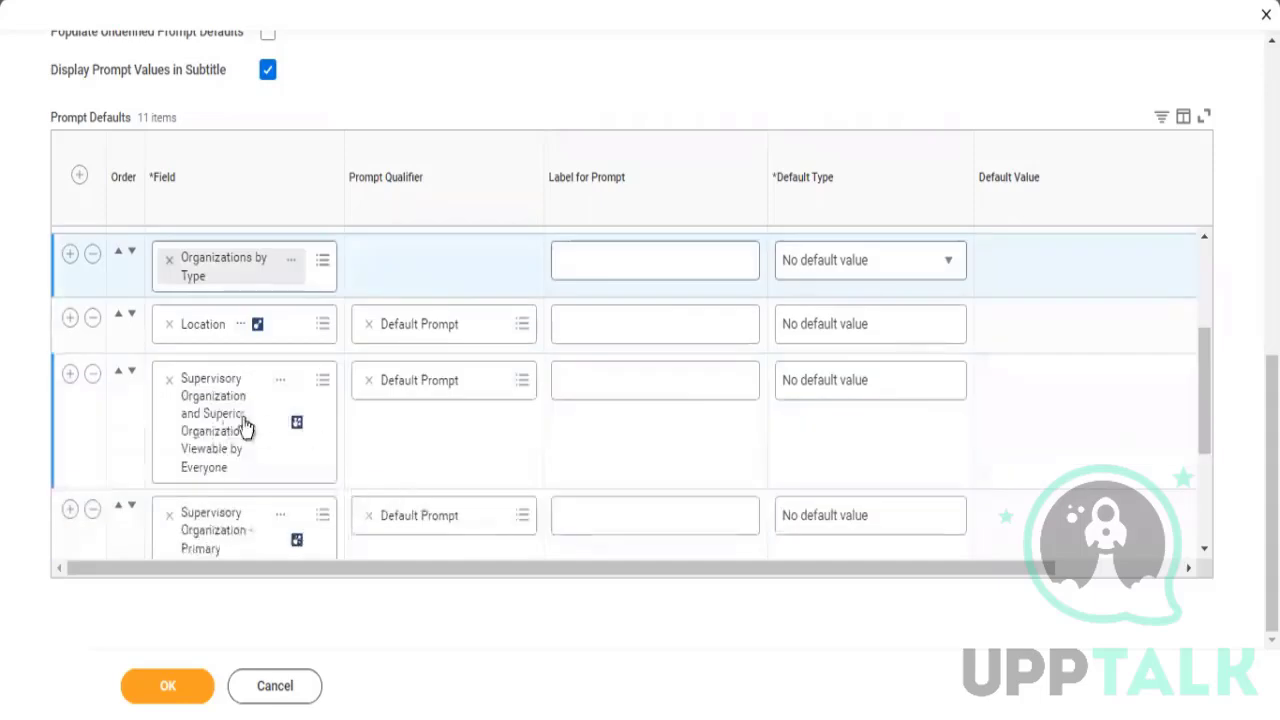
scroll(406, 423, down, 2)
click(413, 428)
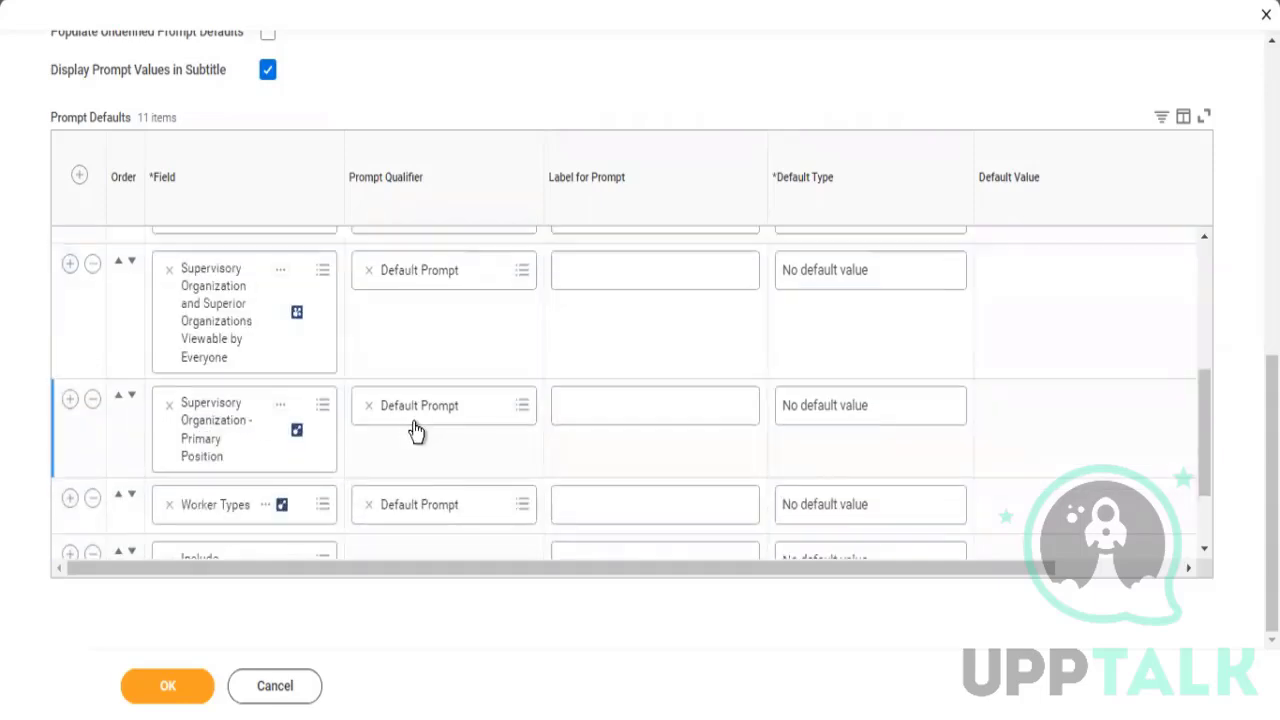
scroll(418, 428, down, 2)
click(318, 460)
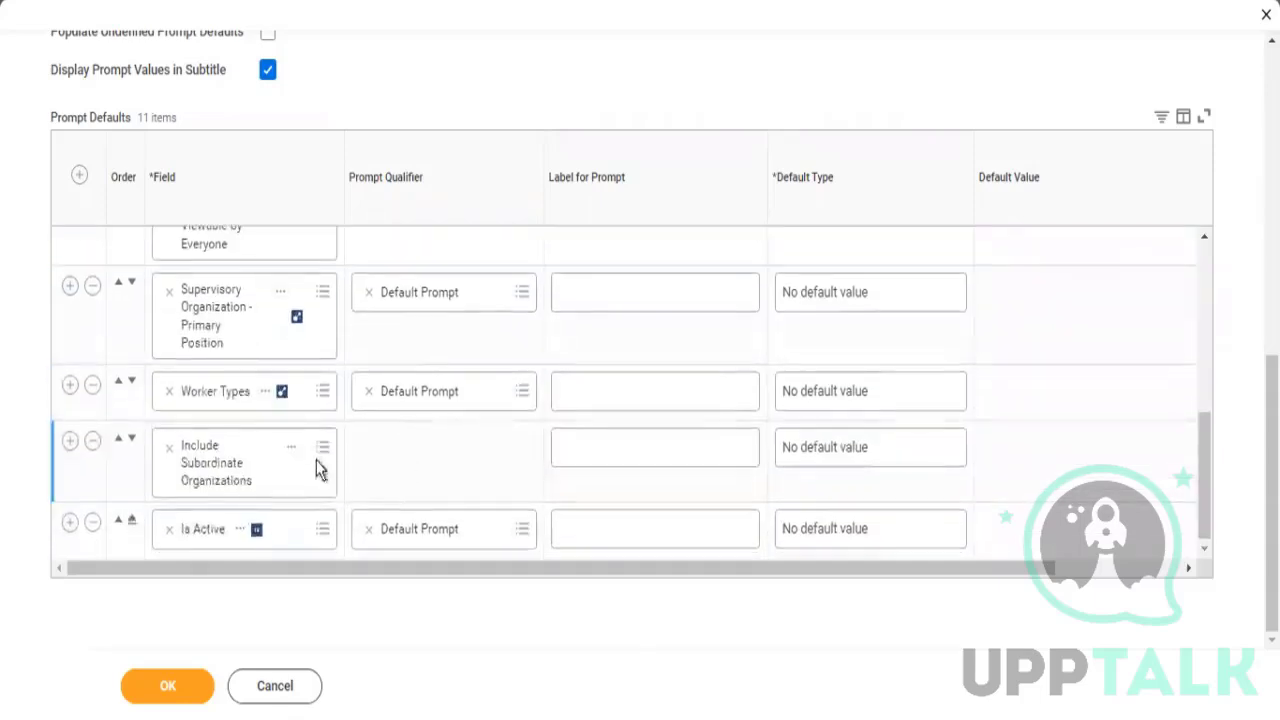
click(476, 550)
drag(477, 570, 1069, 540)
click(1120, 393)
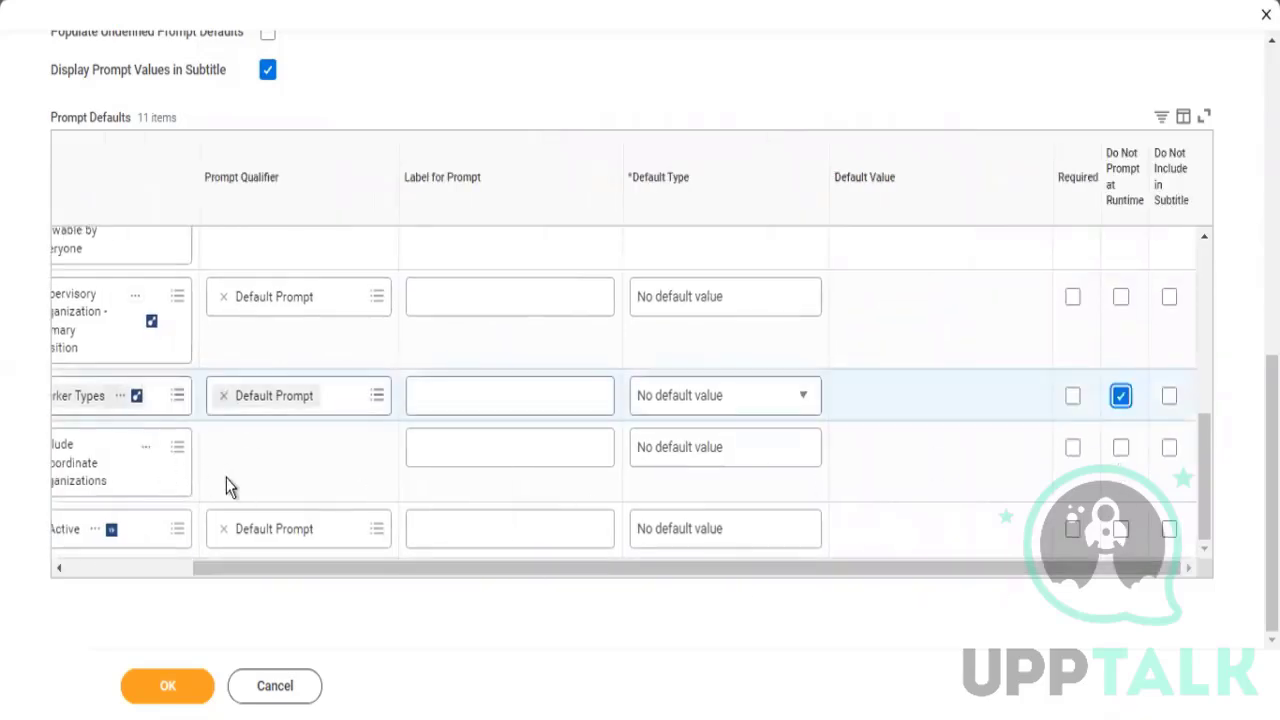
drag(289, 570, 104, 568)
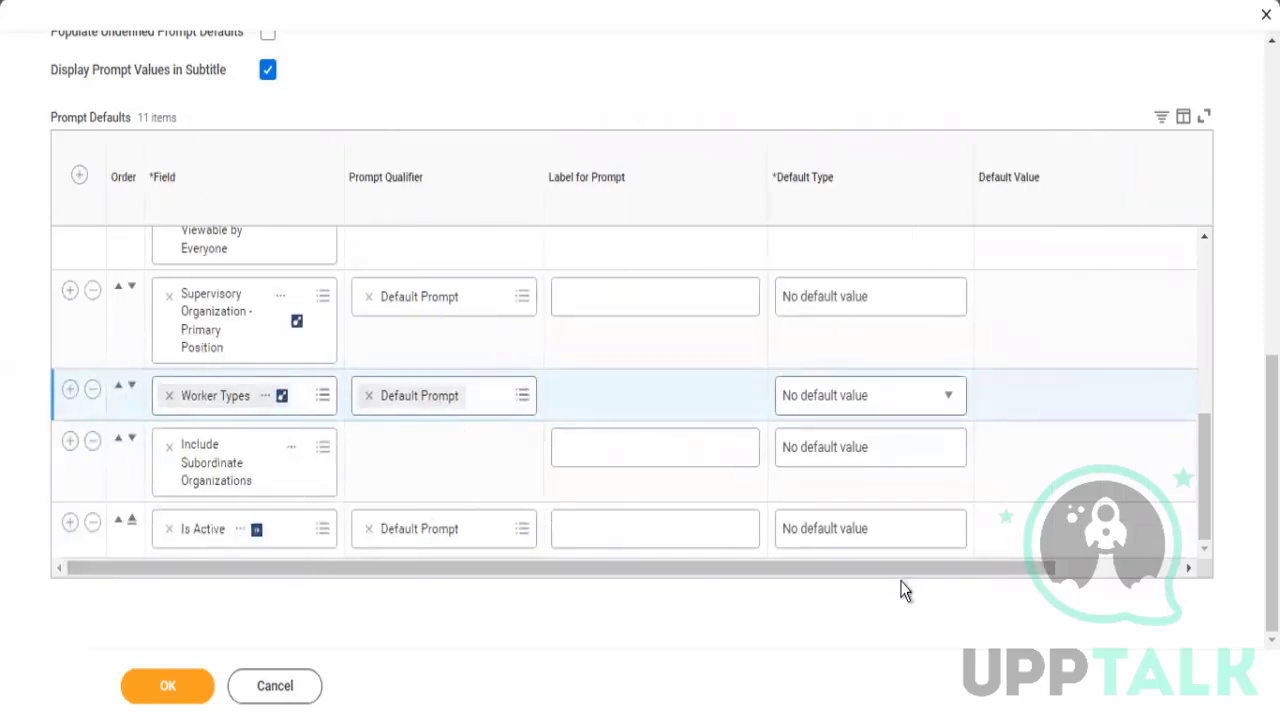
Mark the Is Active prompt as Required and enable Do Not Prompt at Runtime for it
click(1140, 568)
click(1120, 529)
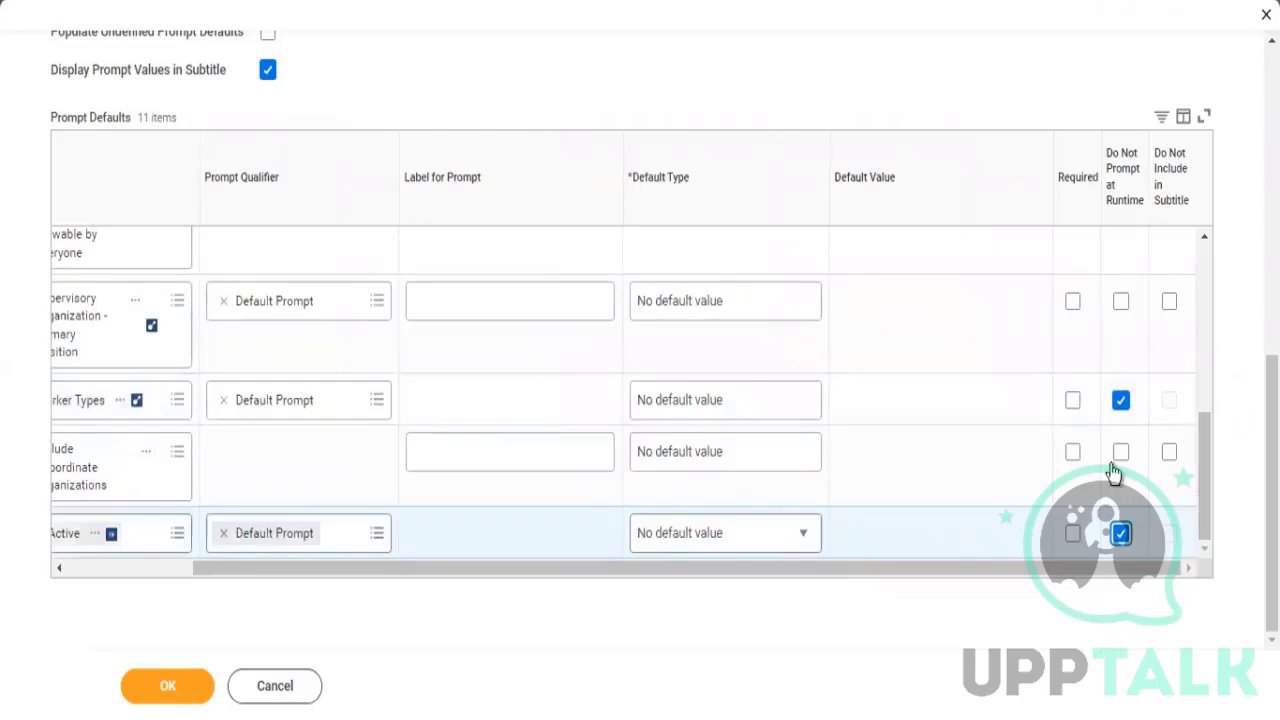
click(1072, 533)
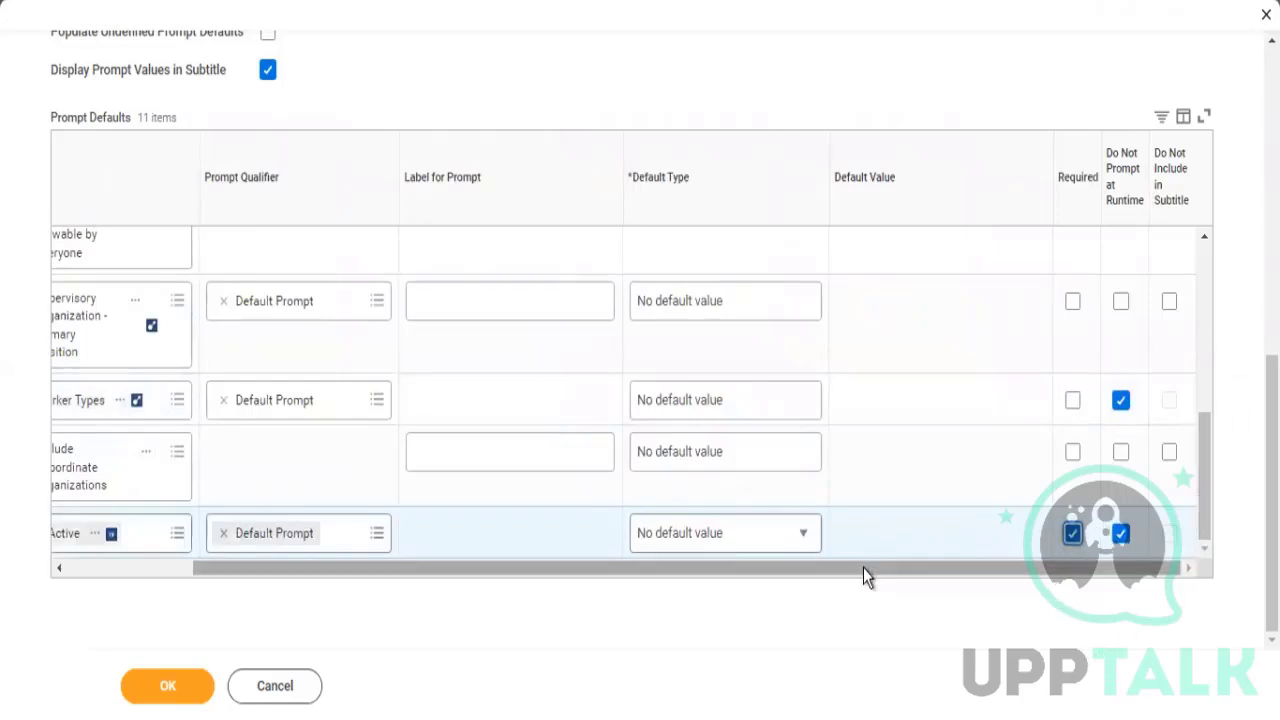
drag(865, 568, 449, 531)
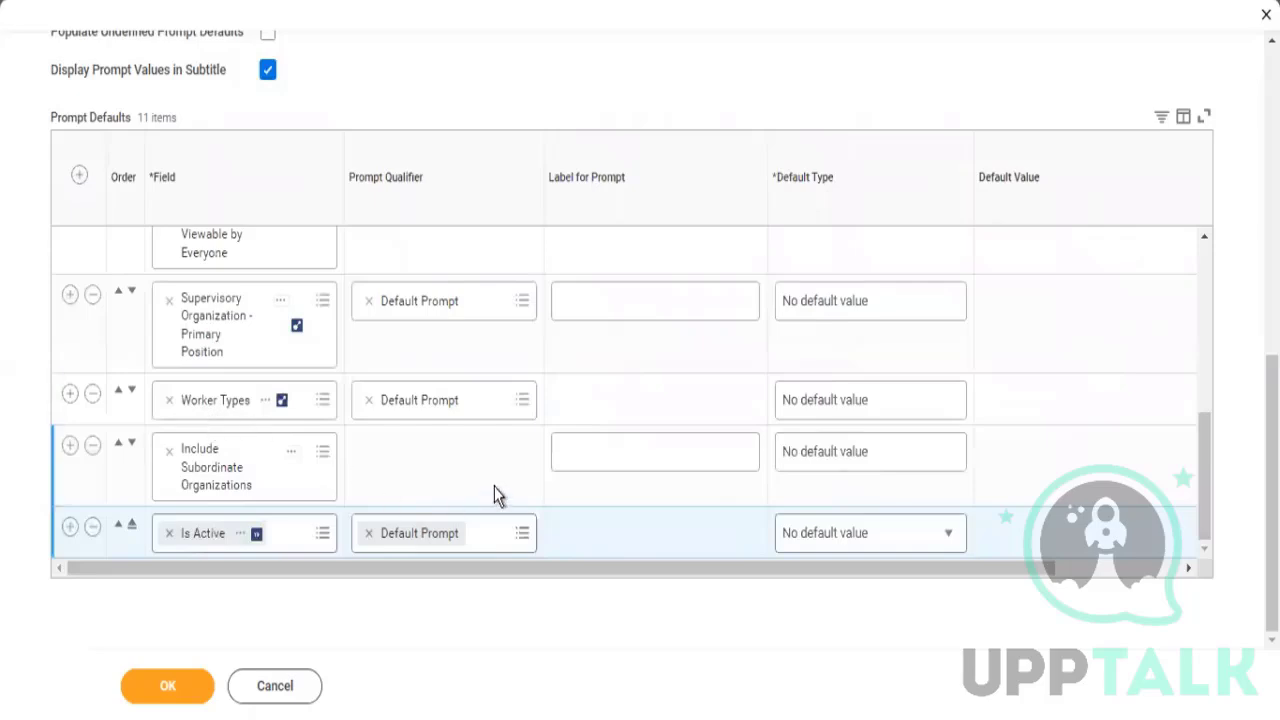
Enable Do Not Prompt at Runtime for the Supervisory Organization and Superior Organizations Viewable by Everyone and Supervisory Organization - Primary Position prompts
drag(1203, 517, 1191, 466)
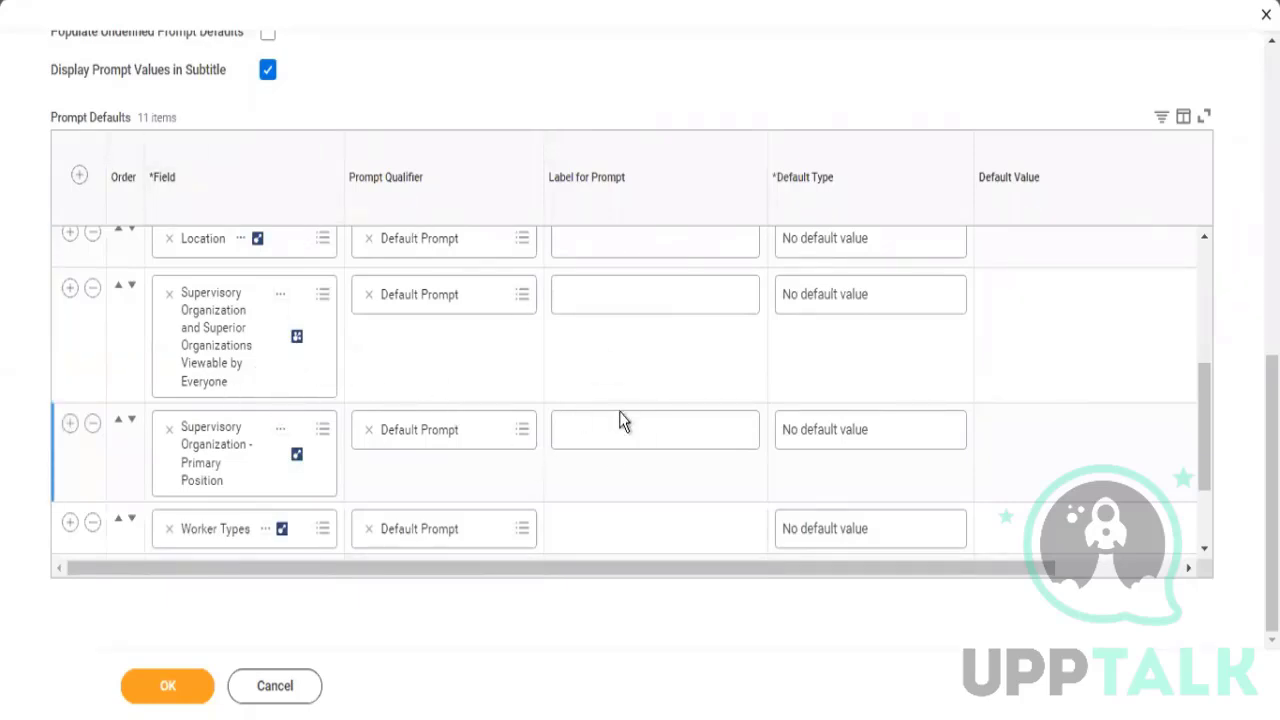
drag(529, 566, 935, 576)
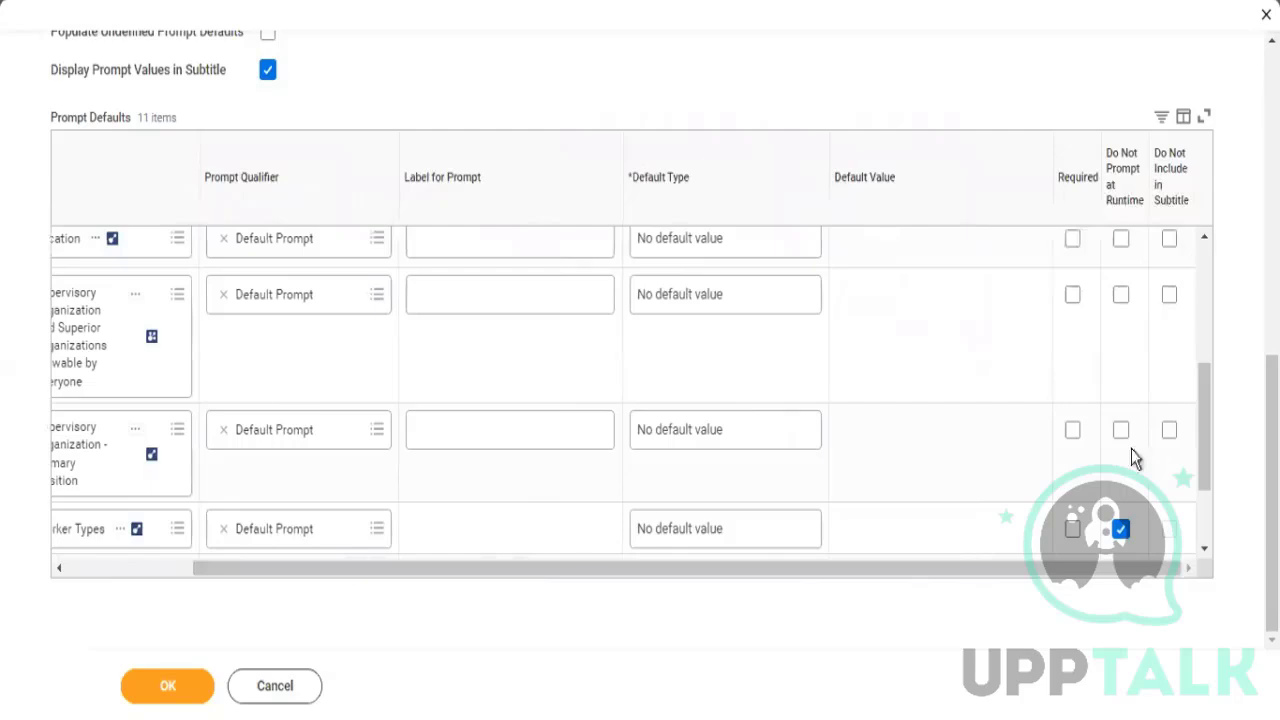
click(1118, 298)
drag(440, 568, 1055, 548)
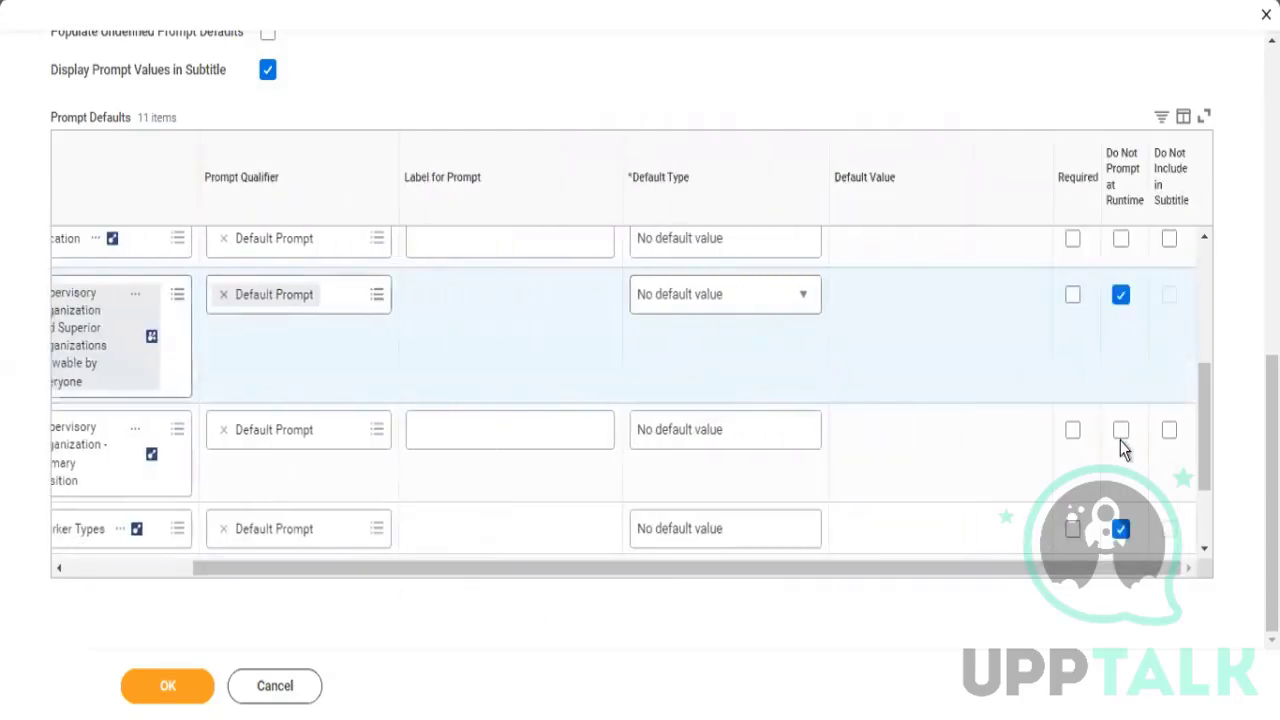
click(1120, 429)
Enable Do Not Prompt at Runtime for the Include Subordinate Organizations prompt
scroll(932, 530, down, 2)
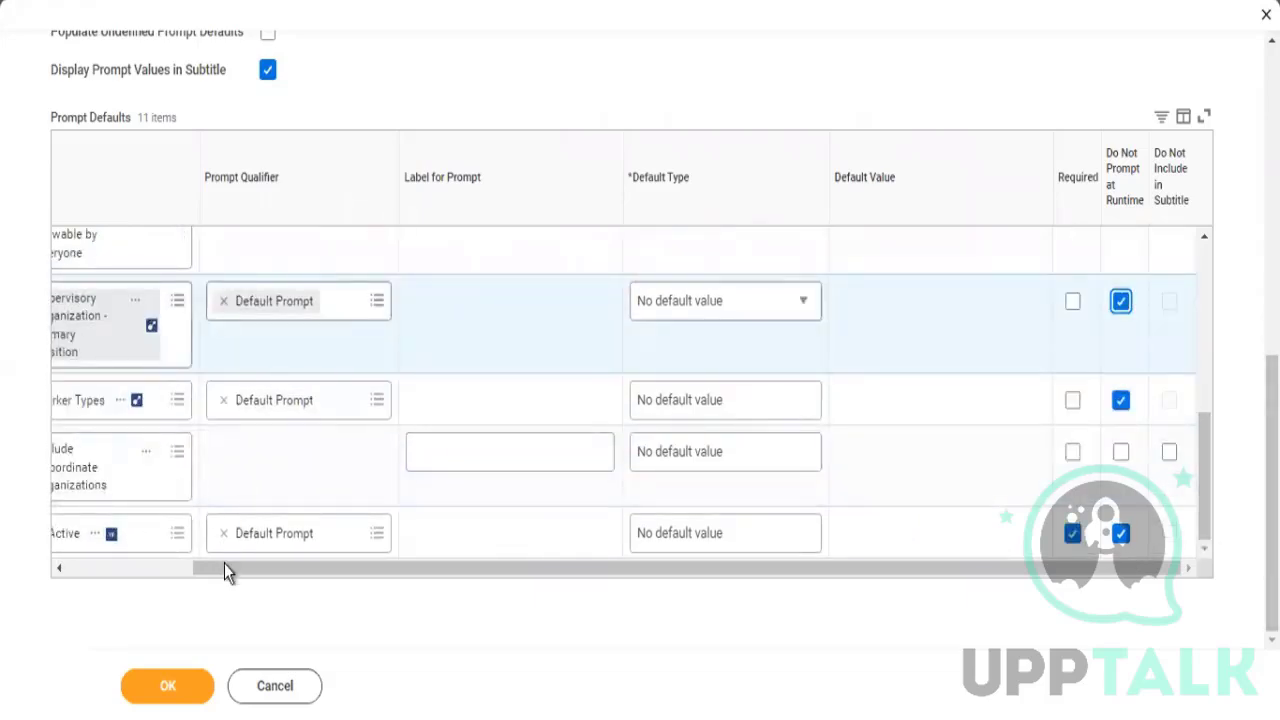
drag(224, 570, 11, 543)
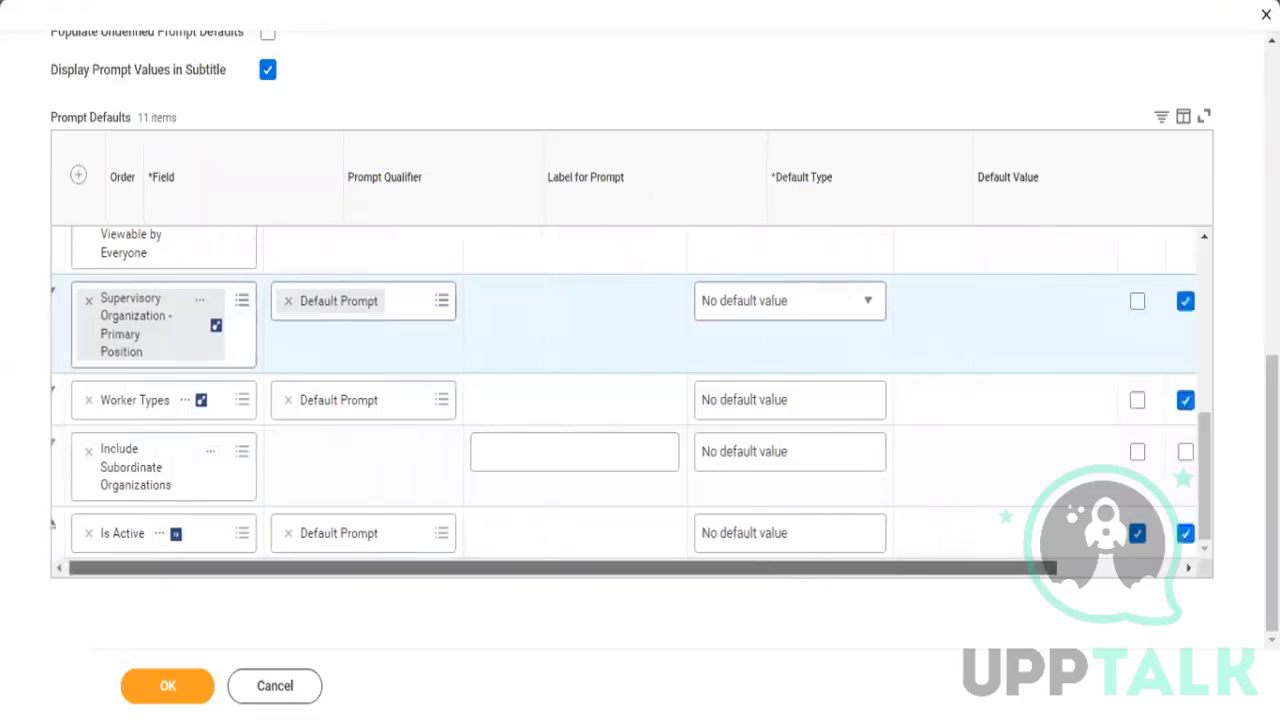
scroll(1193, 495, right, 2)
click(1120, 451)
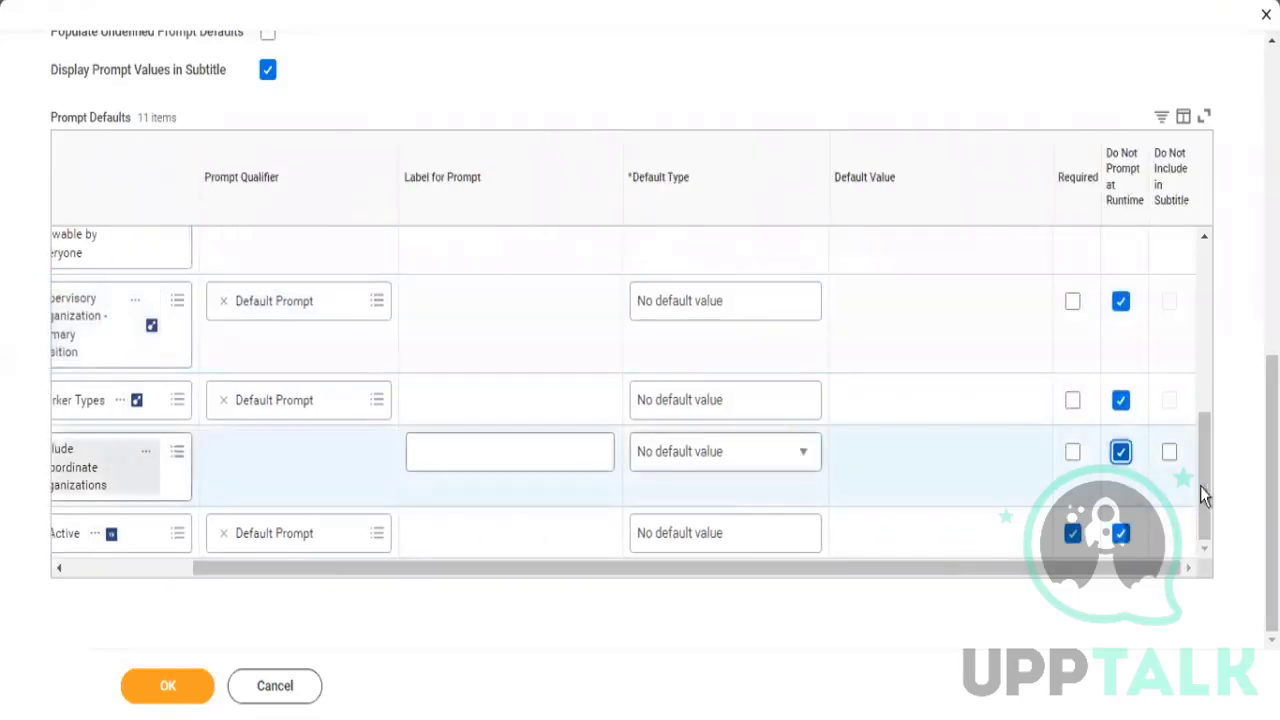
Enable Do Not Prompt at Runtime for the Organizations by Type prompt
scroll(1195, 420, up, 5)
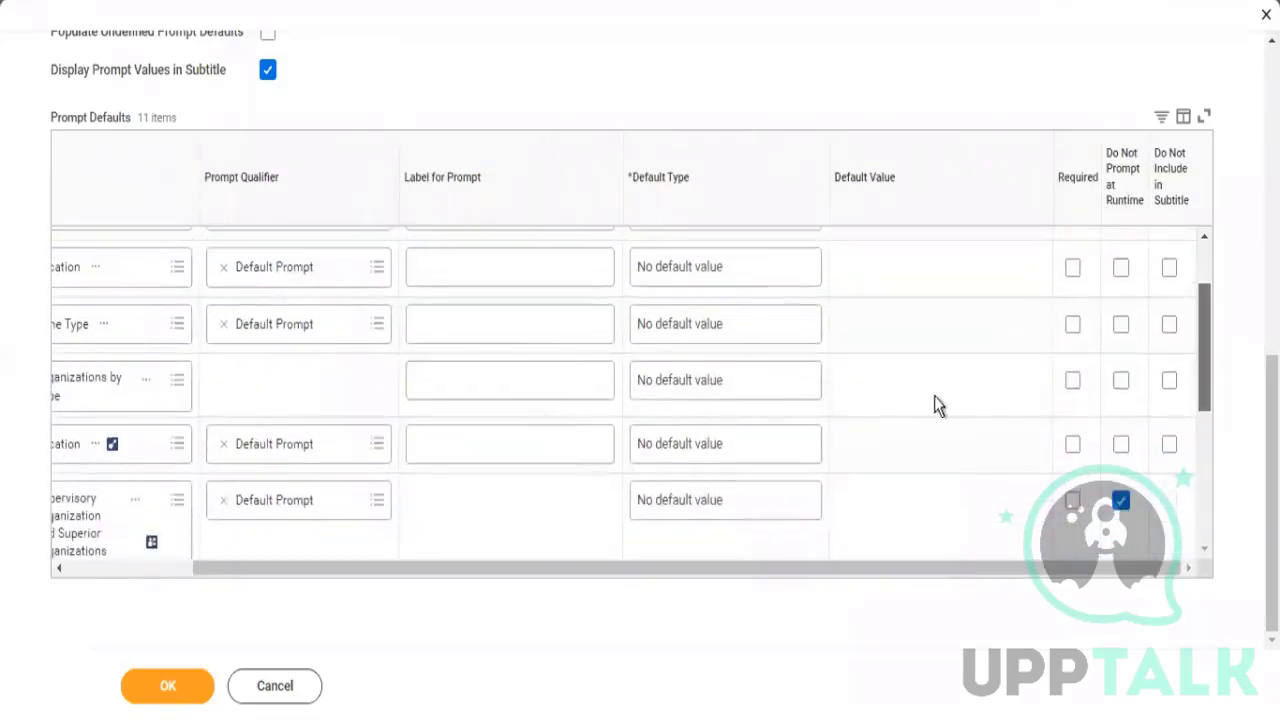
scroll(1134, 343, up, 4)
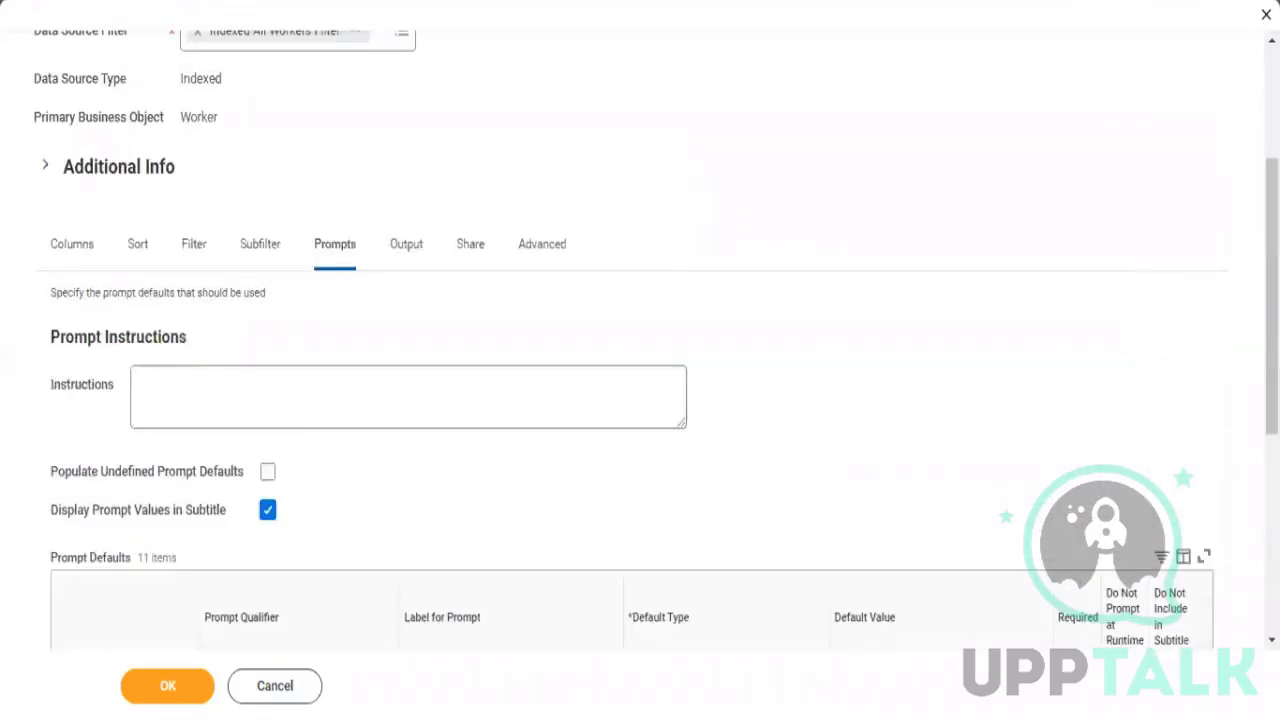
scroll(1206, 420, down, 4)
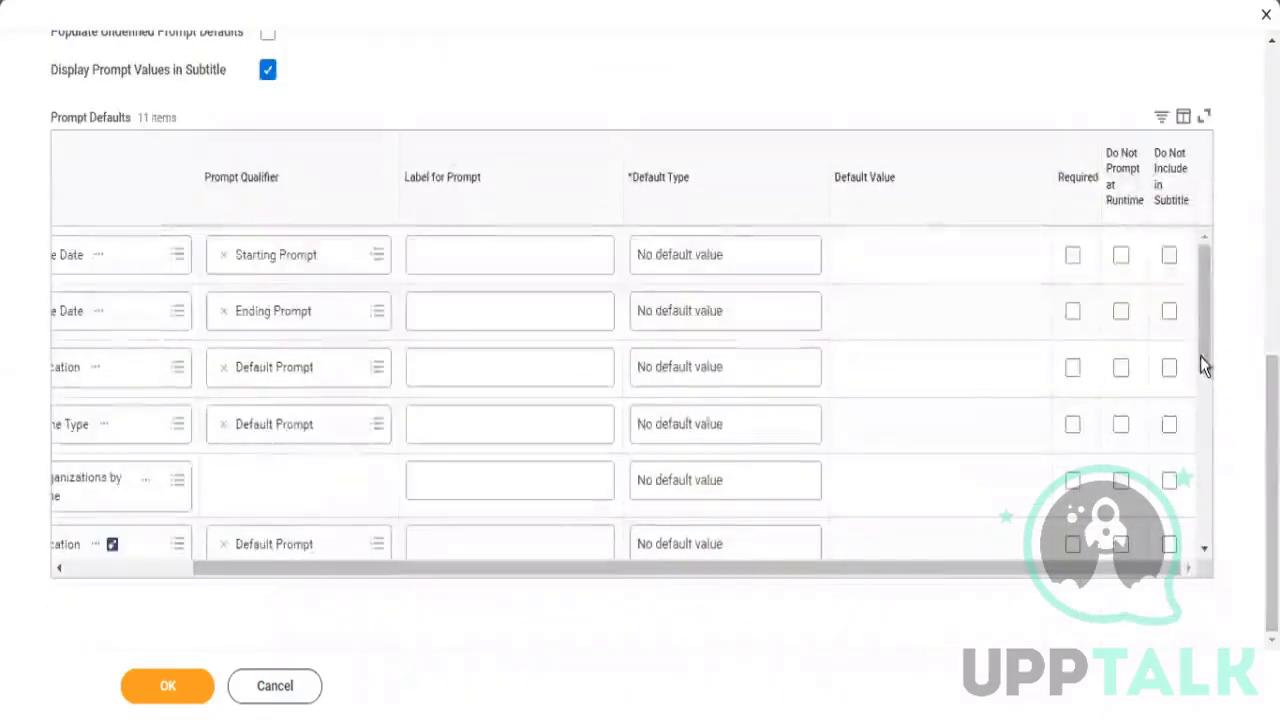
scroll(1203, 390, down, 1)
scroll(1191, 319, up, 1)
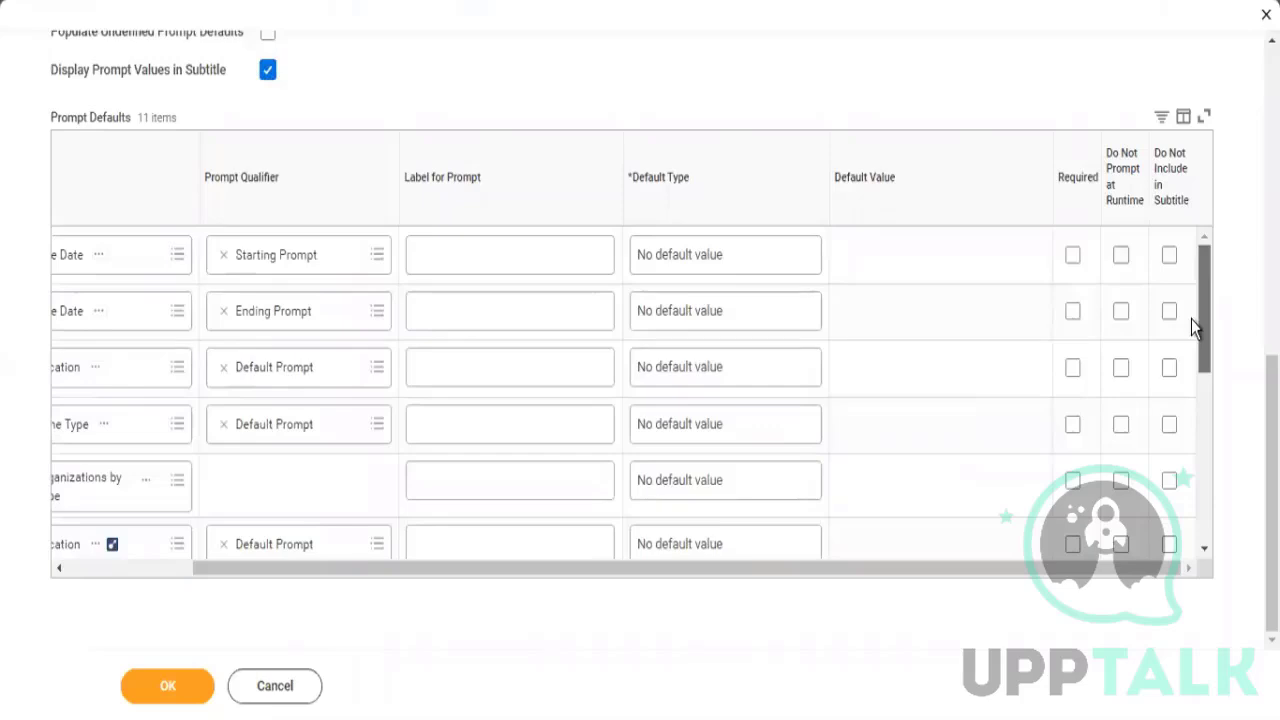
drag(655, 571, 915, 590)
click(1120, 481)
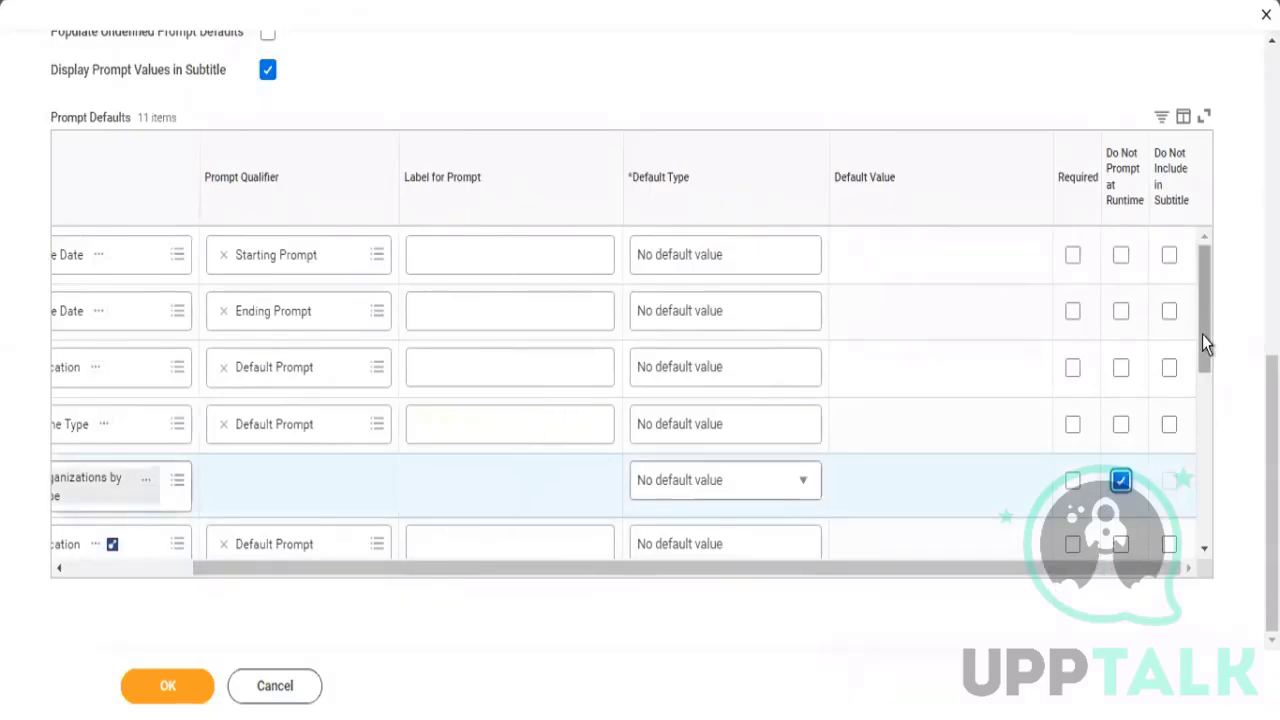
Reorder the second Location prompt above Organizations by Type, check the remaining rows and submit the prompt defaults
scroll(1203, 345, down, 1)
drag(745, 568, 615, 540)
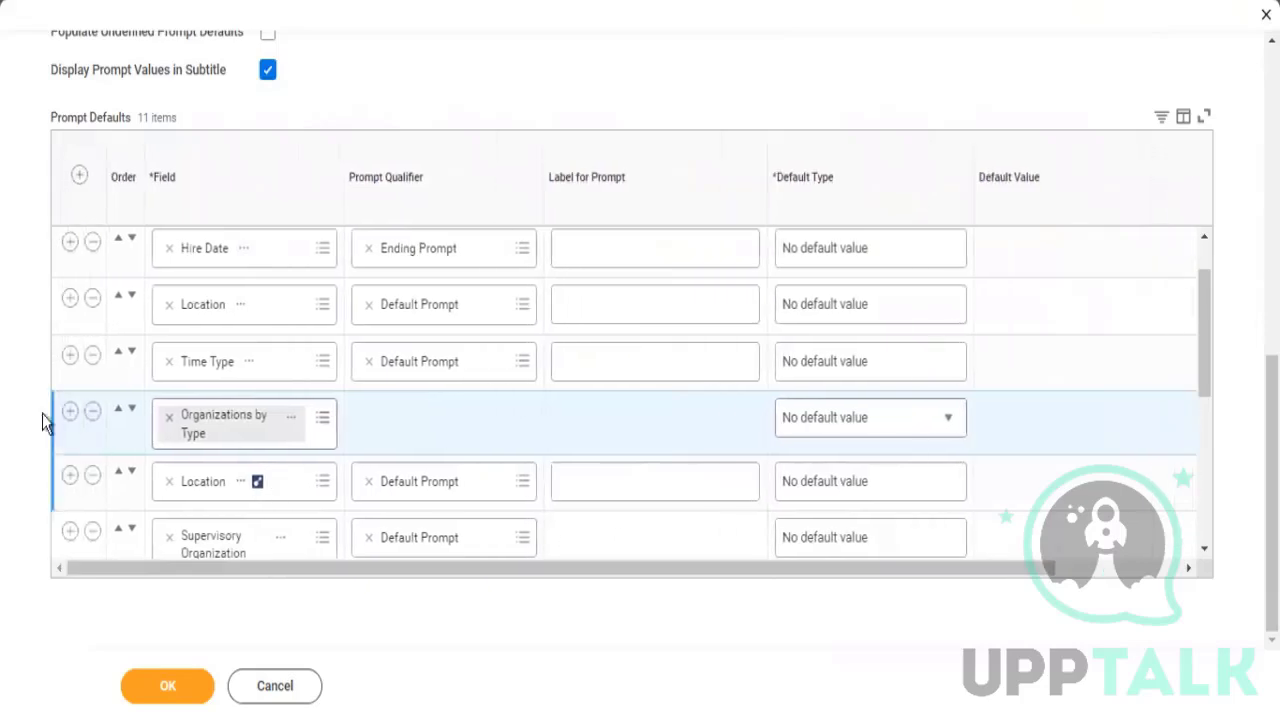
click(119, 473)
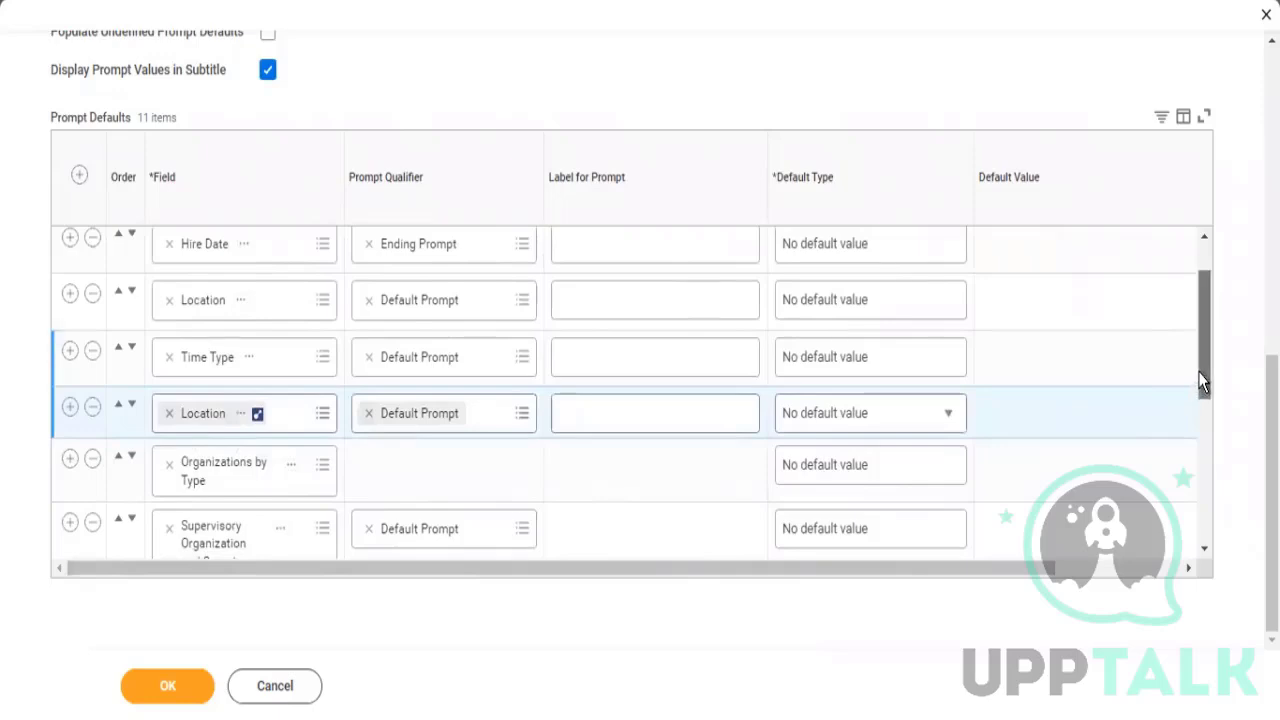
drag(1202, 367, 1203, 424)
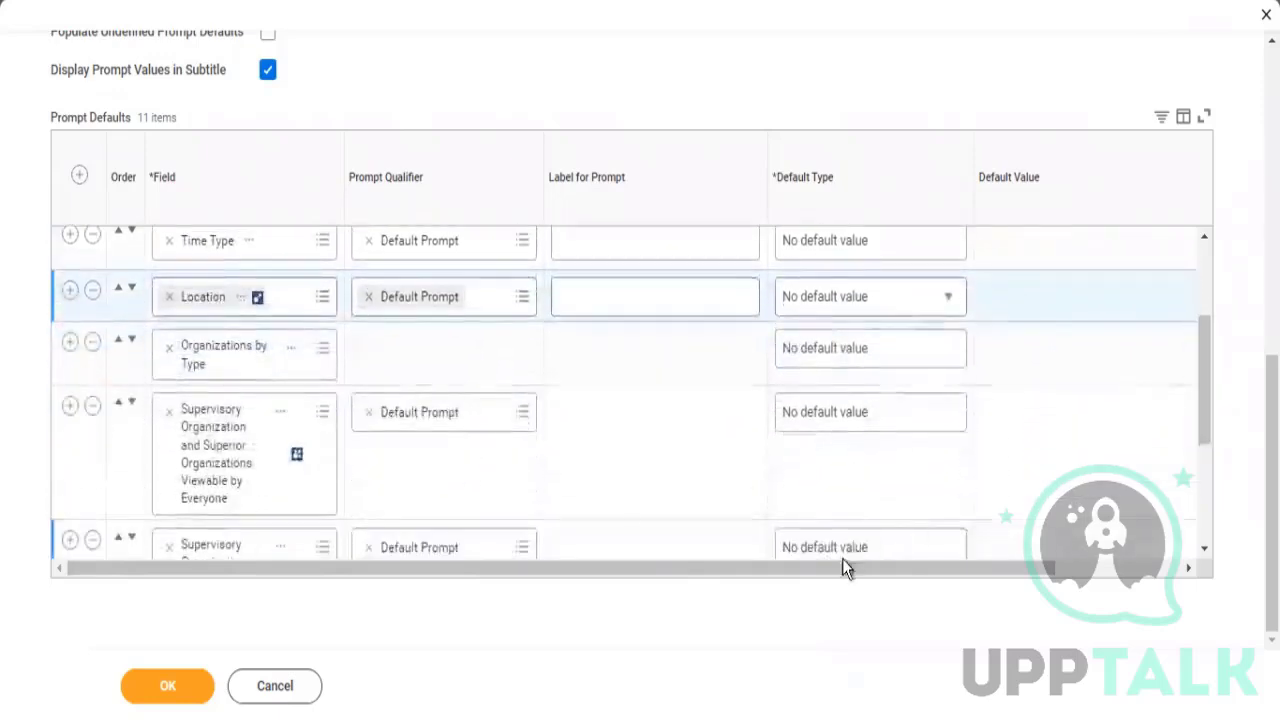
drag(837, 570, 994, 569)
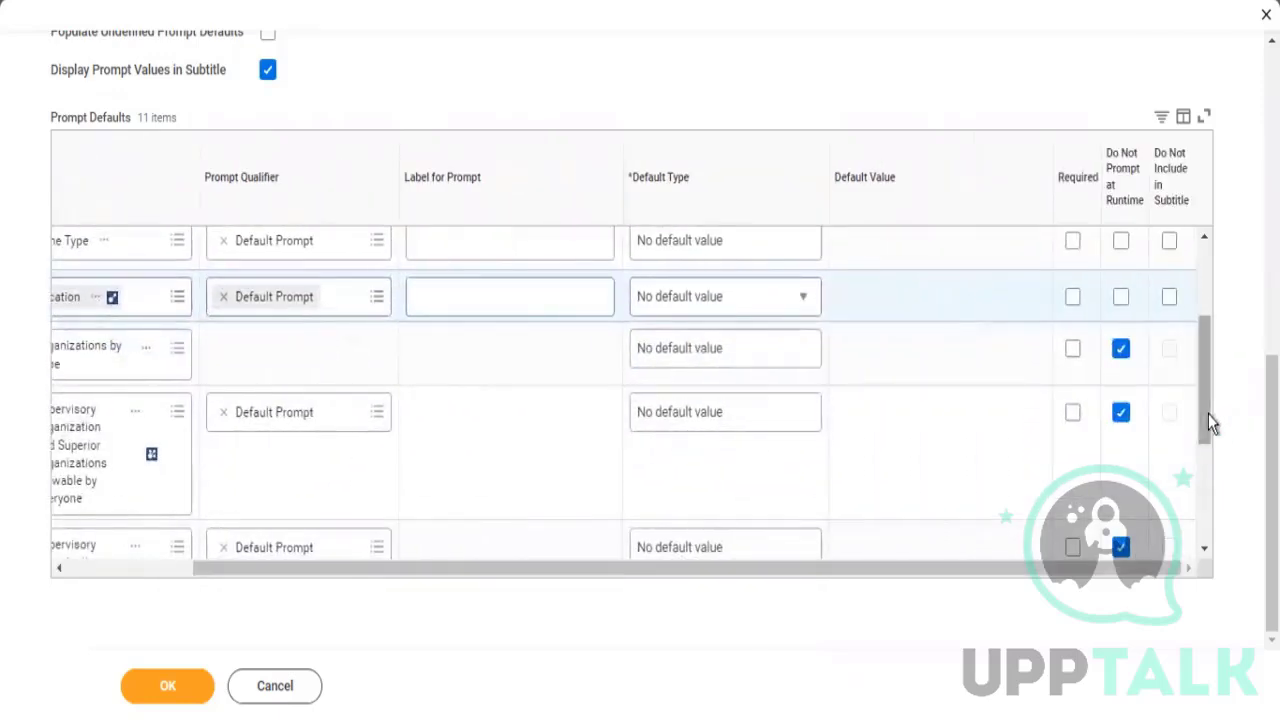
drag(1208, 414, 1210, 543)
drag(1196, 377, 1195, 211)
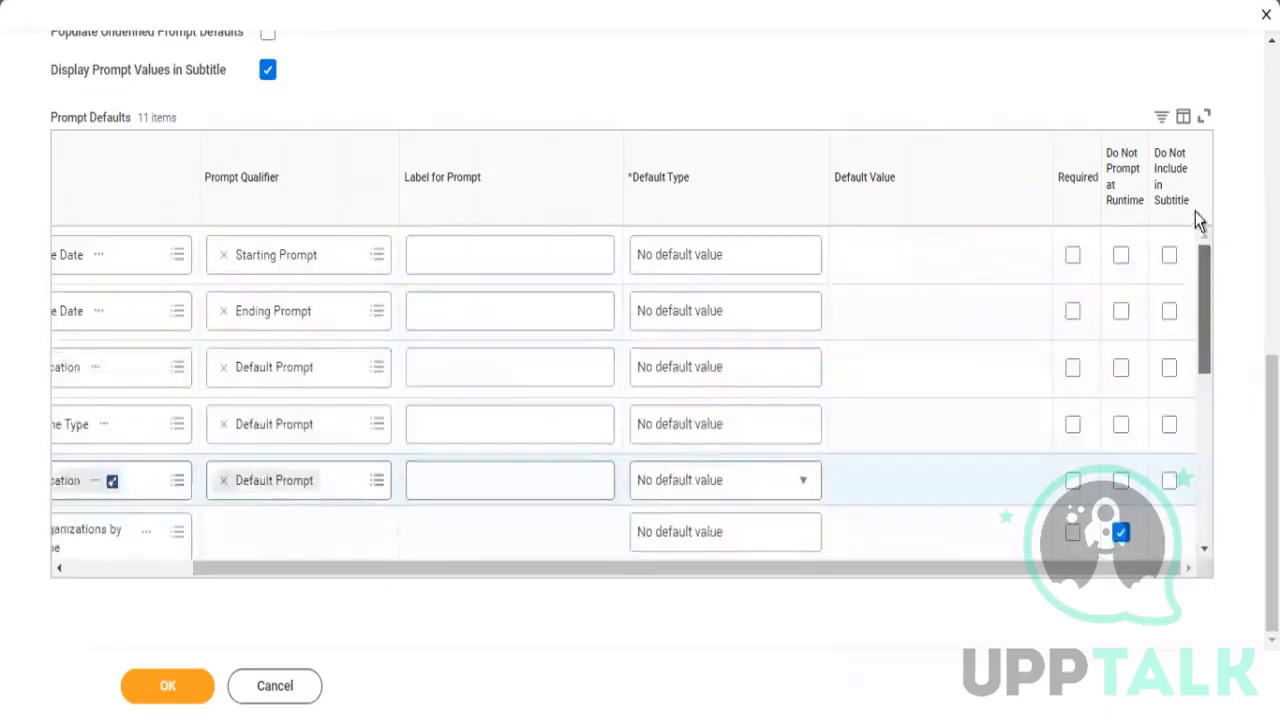
click(173, 691)
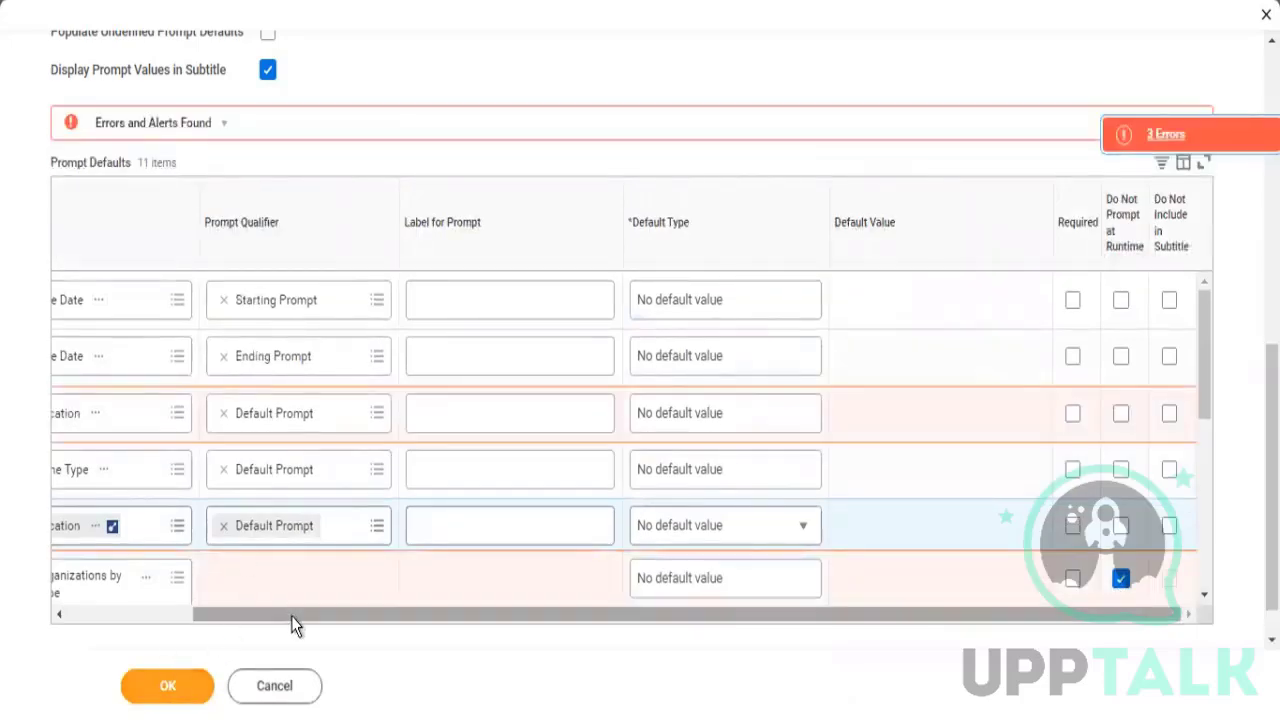
Remove the duplicate Location prompt directly below the Hire Date rows and resubmit the report definition
drag(351, 614, 516, 611)
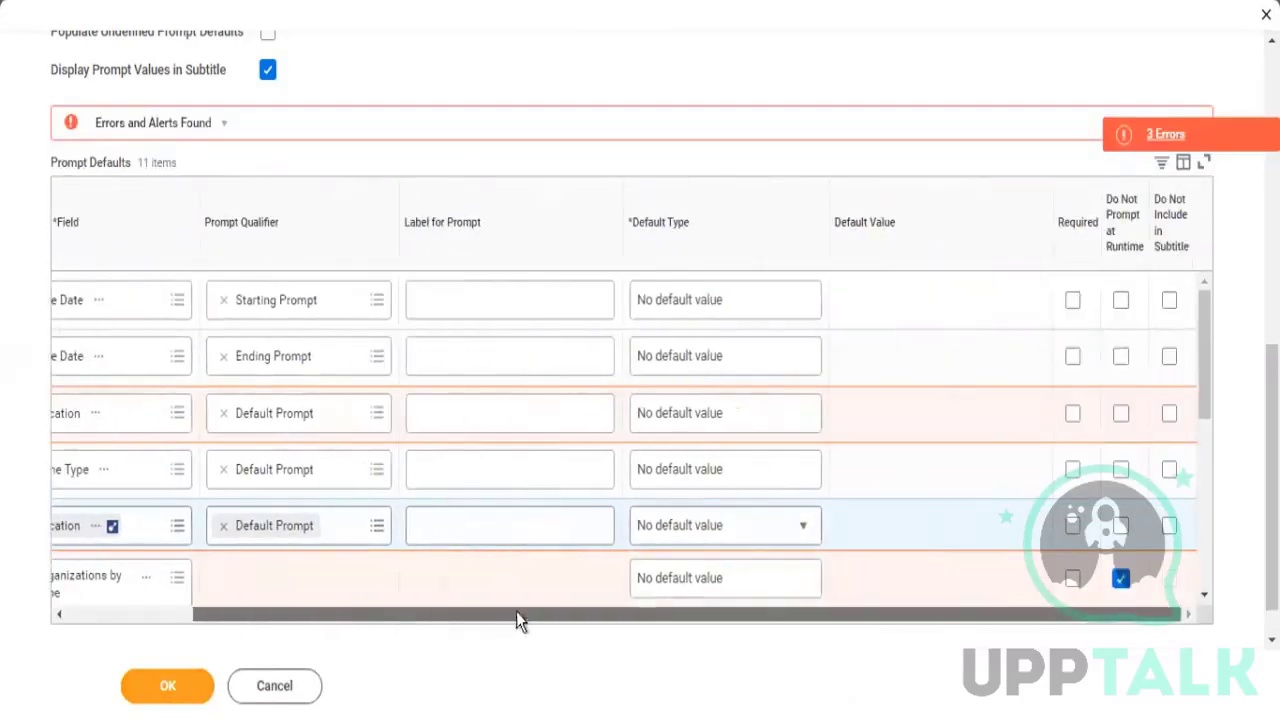
drag(645, 612, 656, 606)
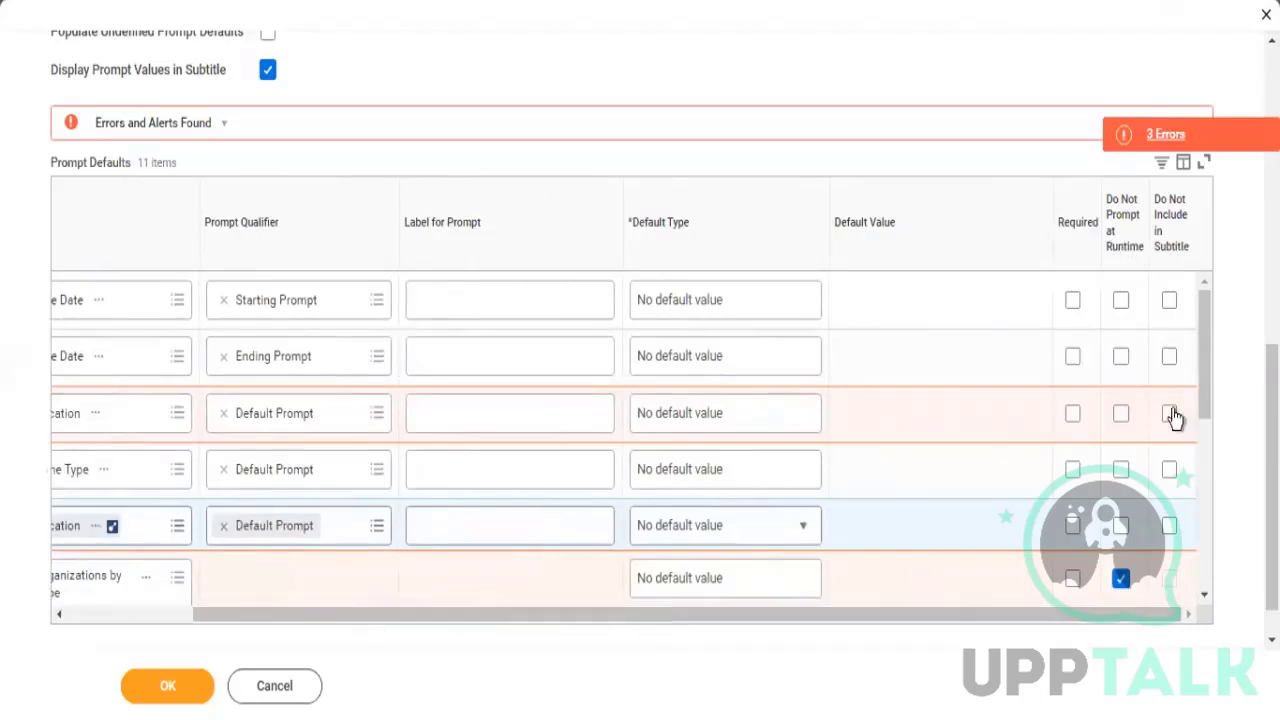
click(742, 415)
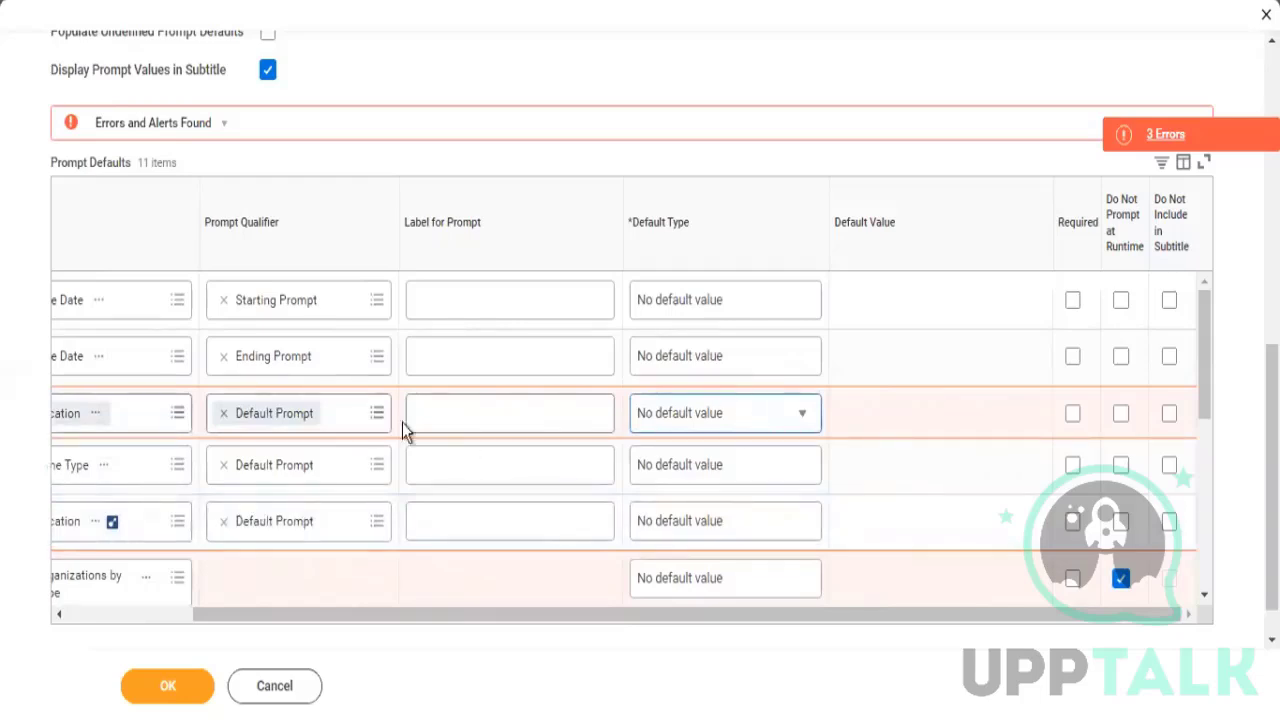
click(798, 424)
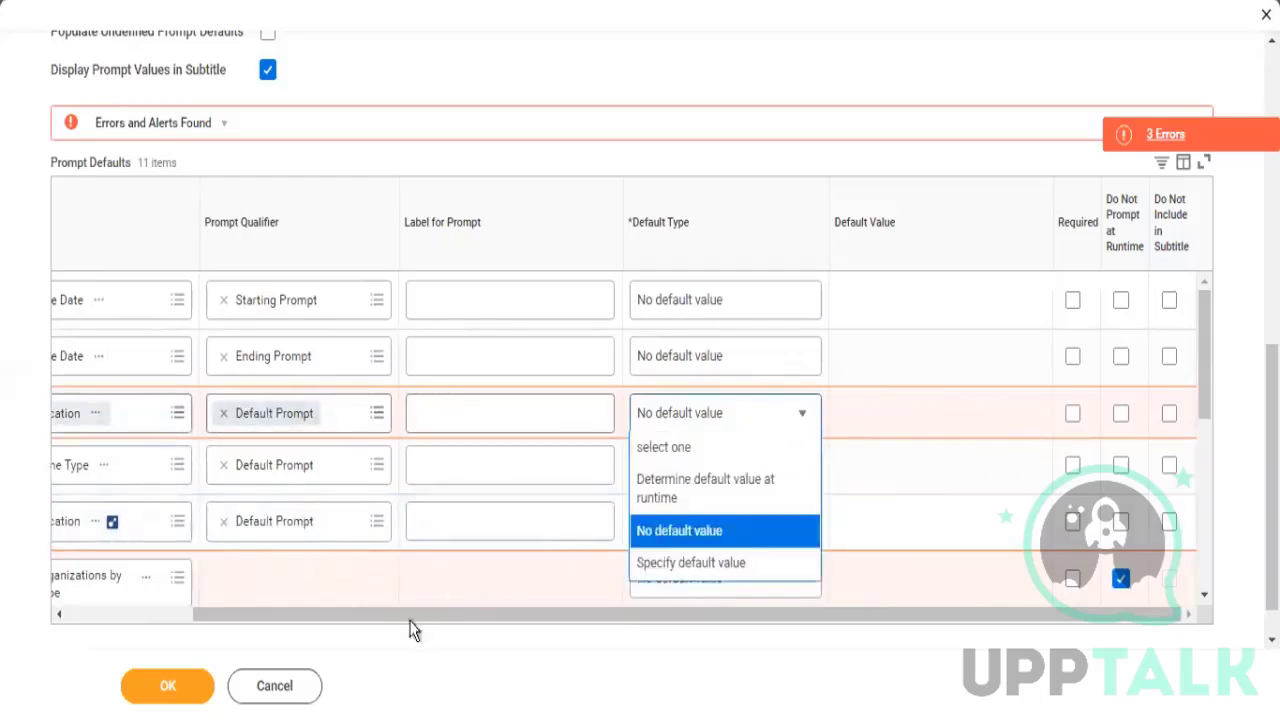
drag(409, 615, 249, 600)
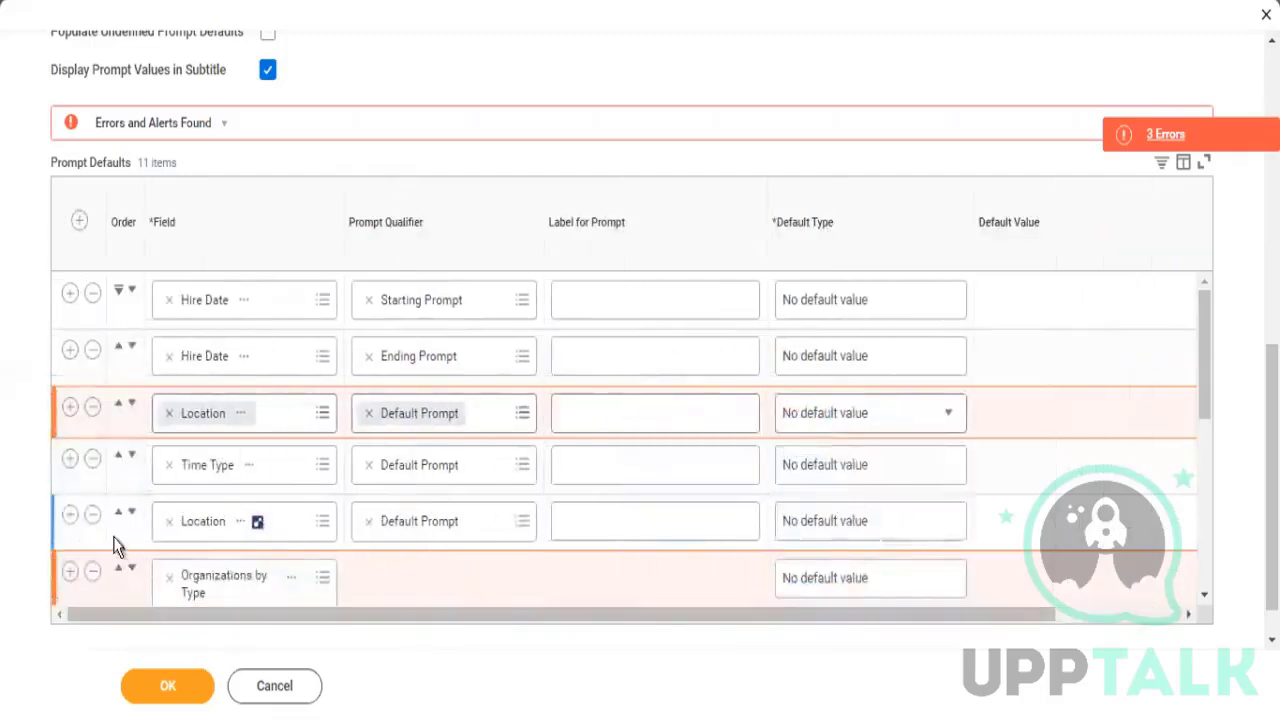
click(87, 415)
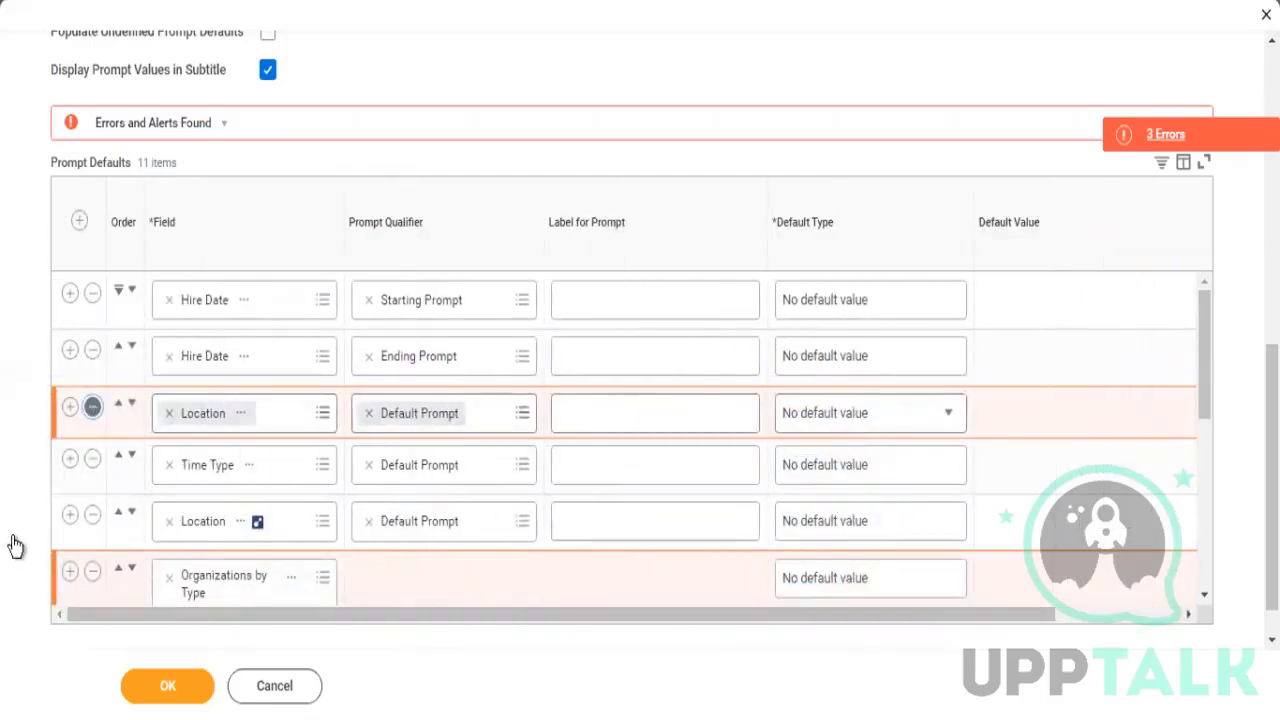
click(153, 688)
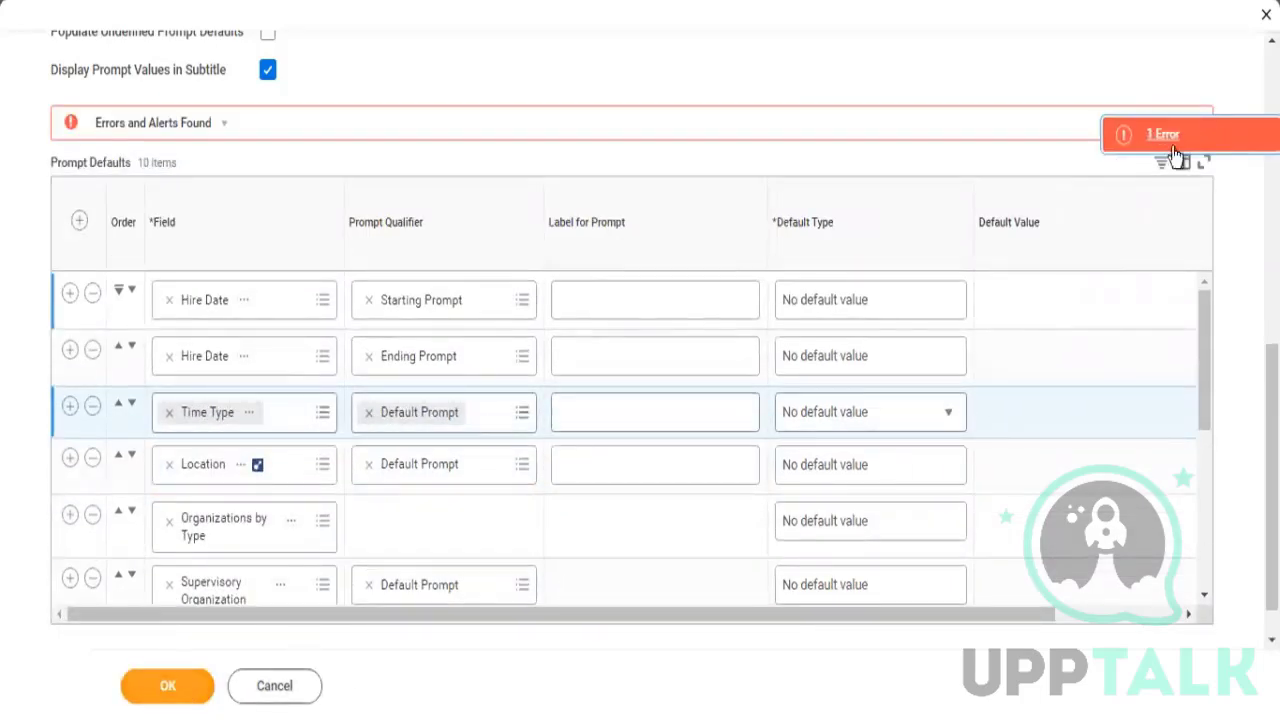
Check the error details, clear Do Not Prompt at Runtime for Organizations by Type and resubmit
click(1163, 141)
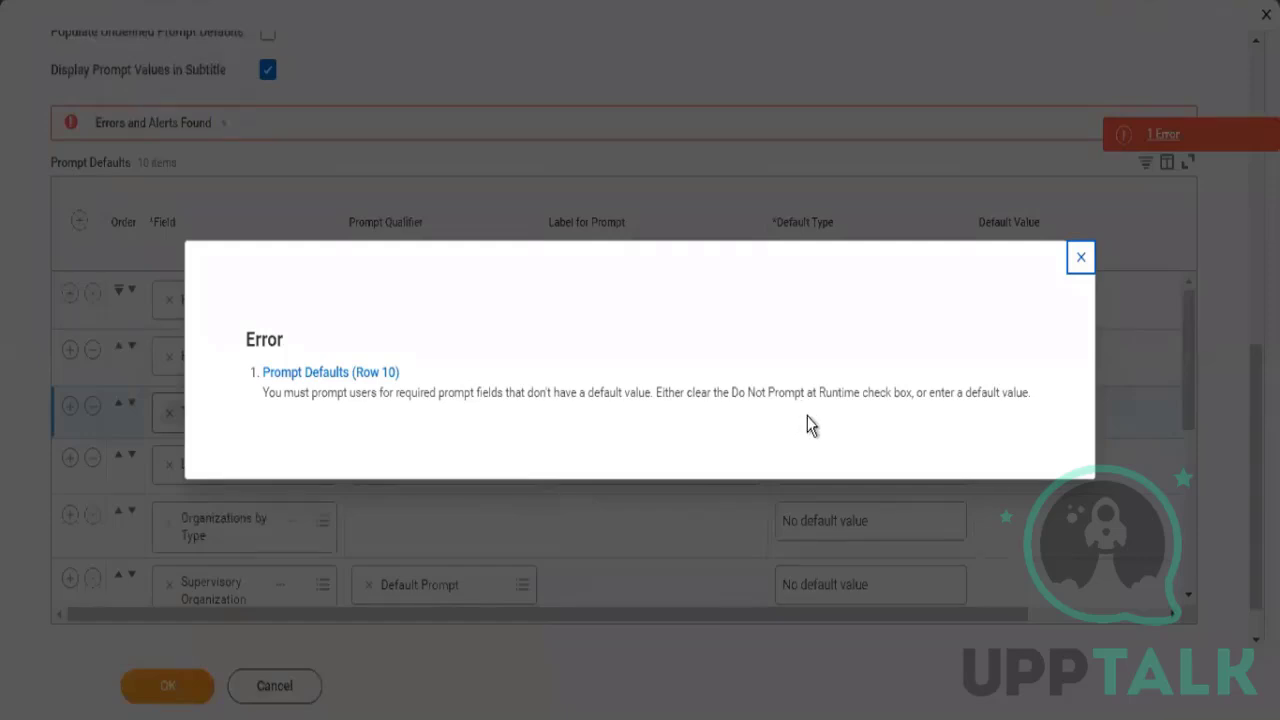
click(1080, 257)
drag(1208, 394, 1204, 452)
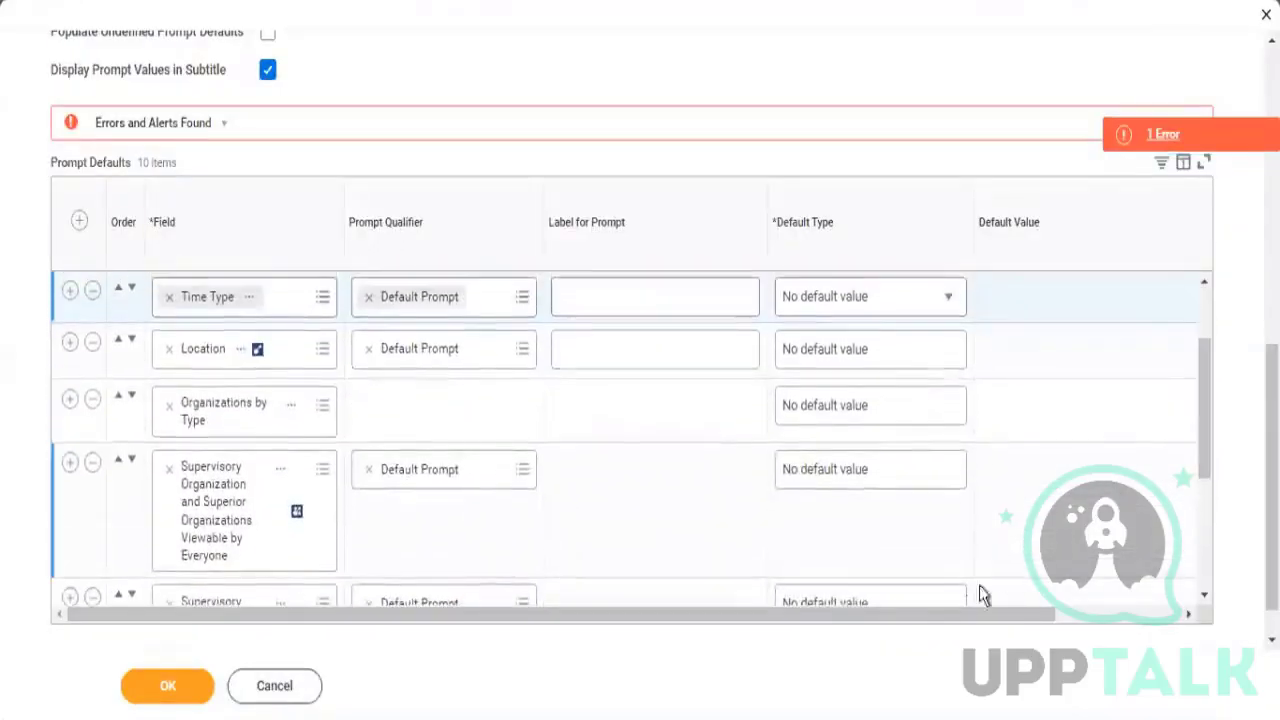
drag(960, 614, 1087, 614)
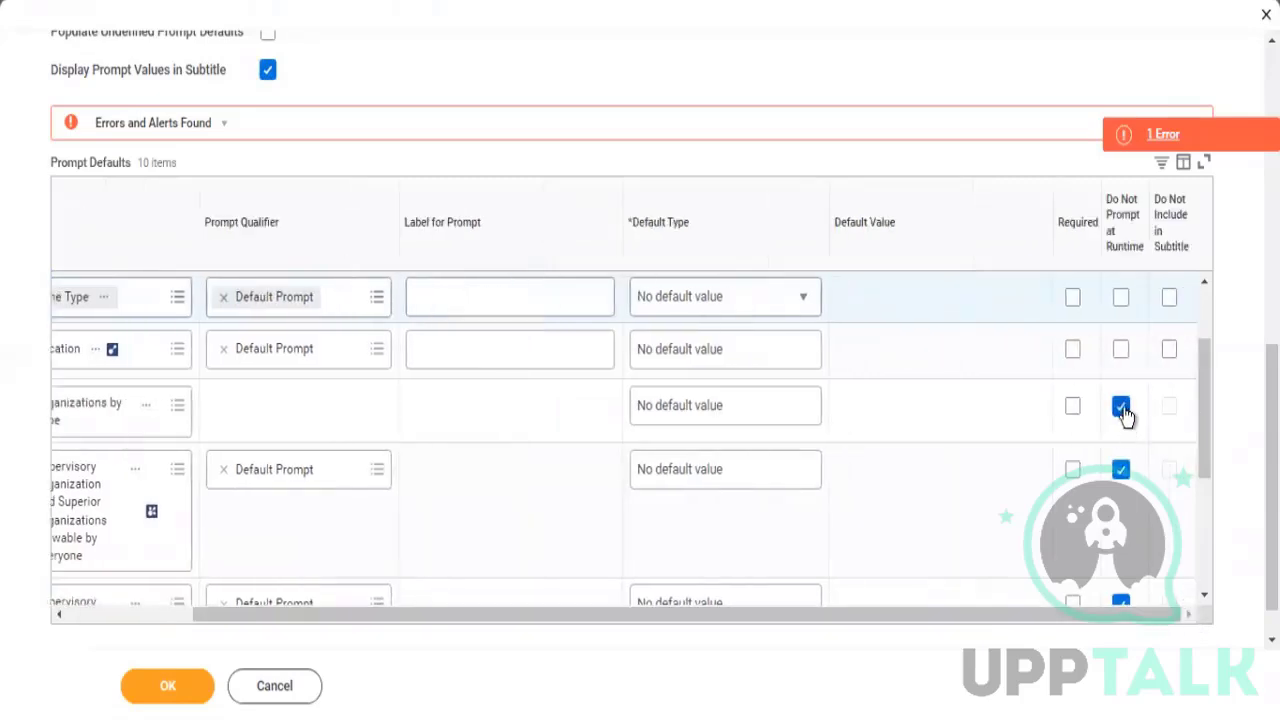
click(170, 686)
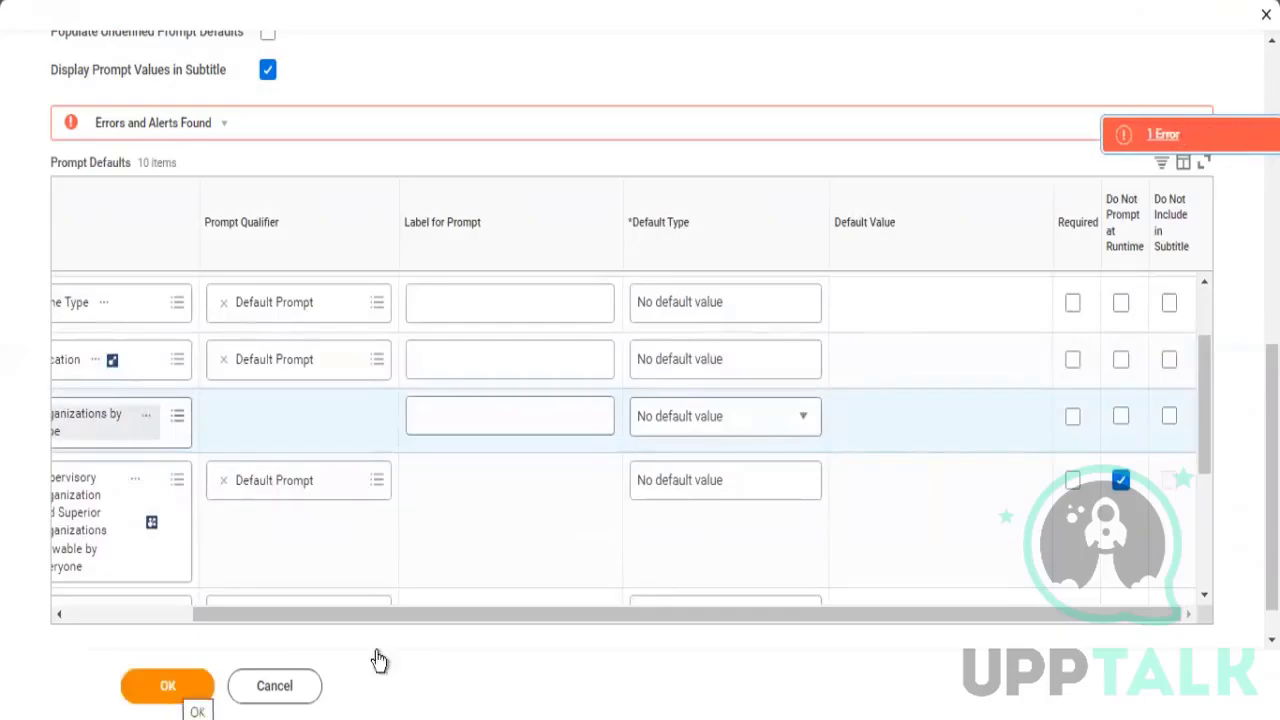
Check the error details, clear Do Not Prompt at Runtime for the Is Active prompt and resubmit the report definition
click(1170, 140)
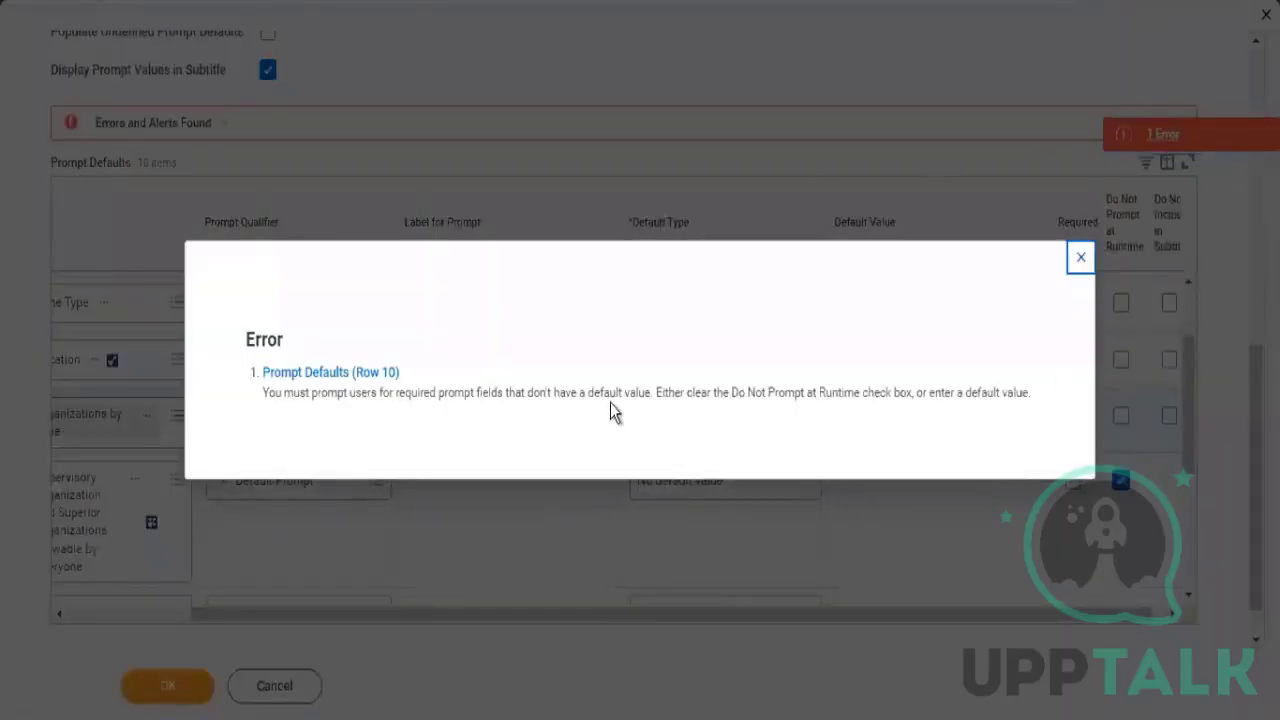
click(1080, 257)
drag(351, 617, 91, 621)
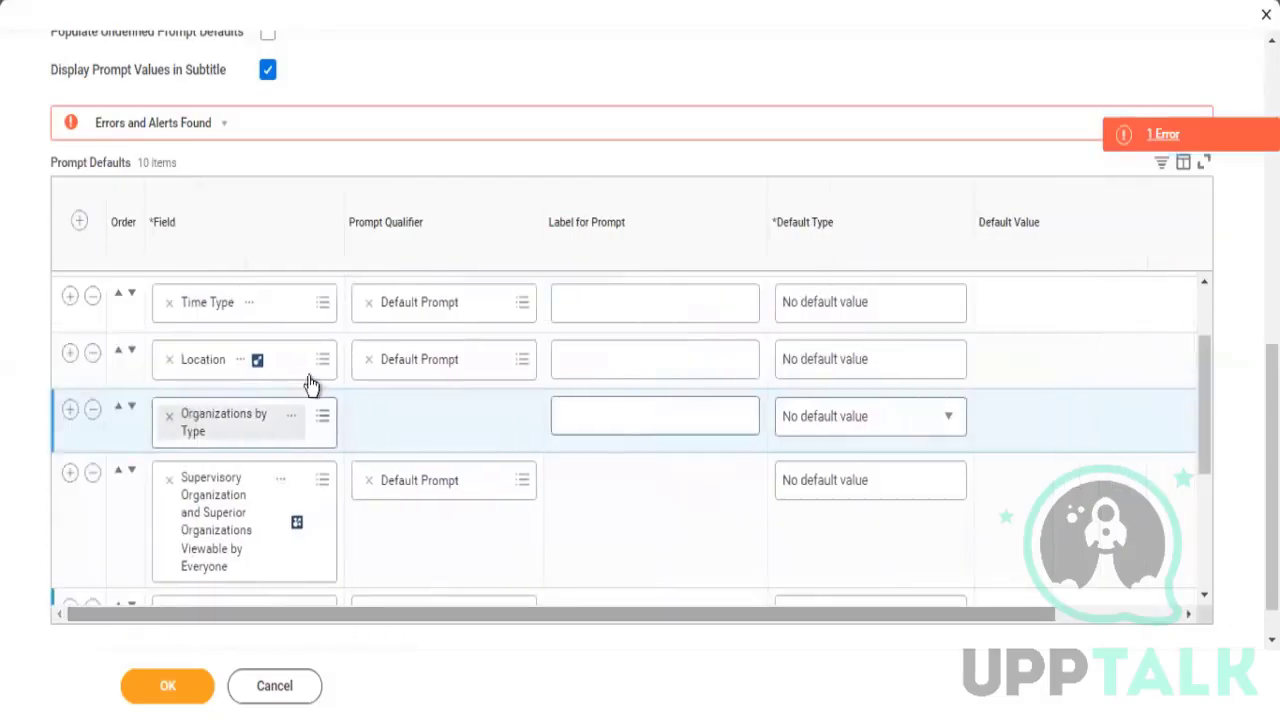
scroll(340, 430, down, 4)
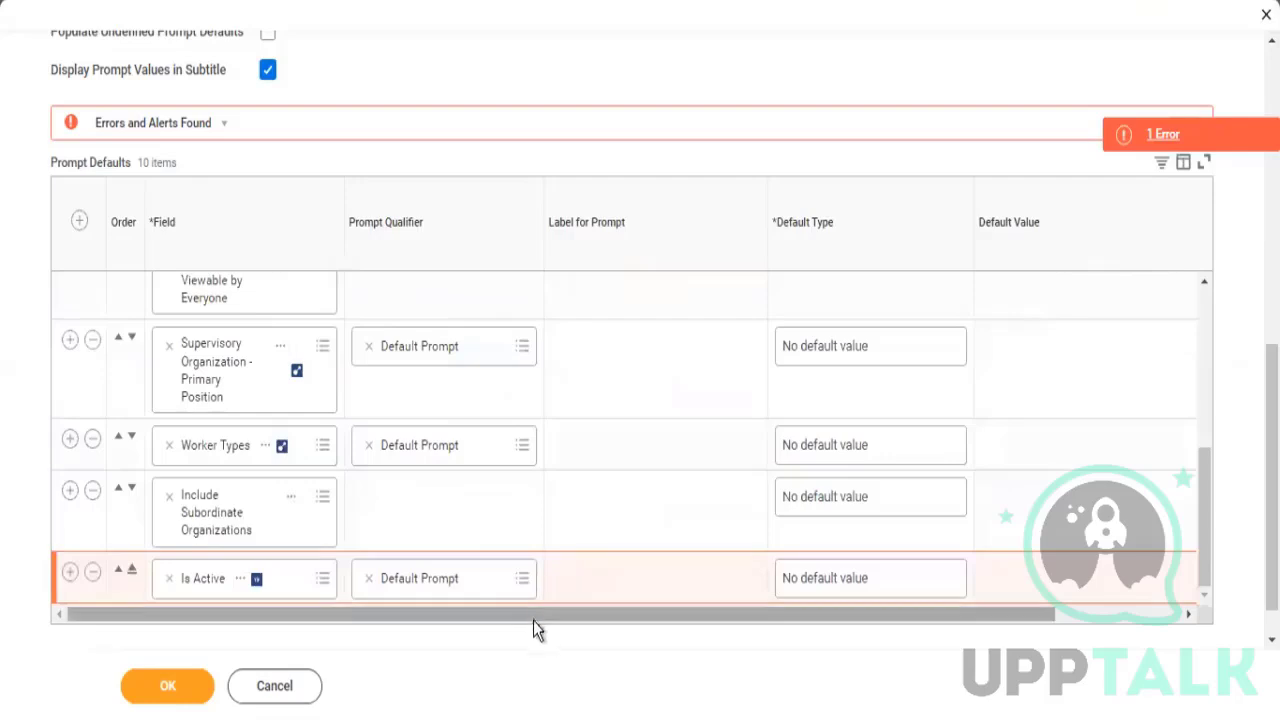
drag(689, 622, 1128, 620)
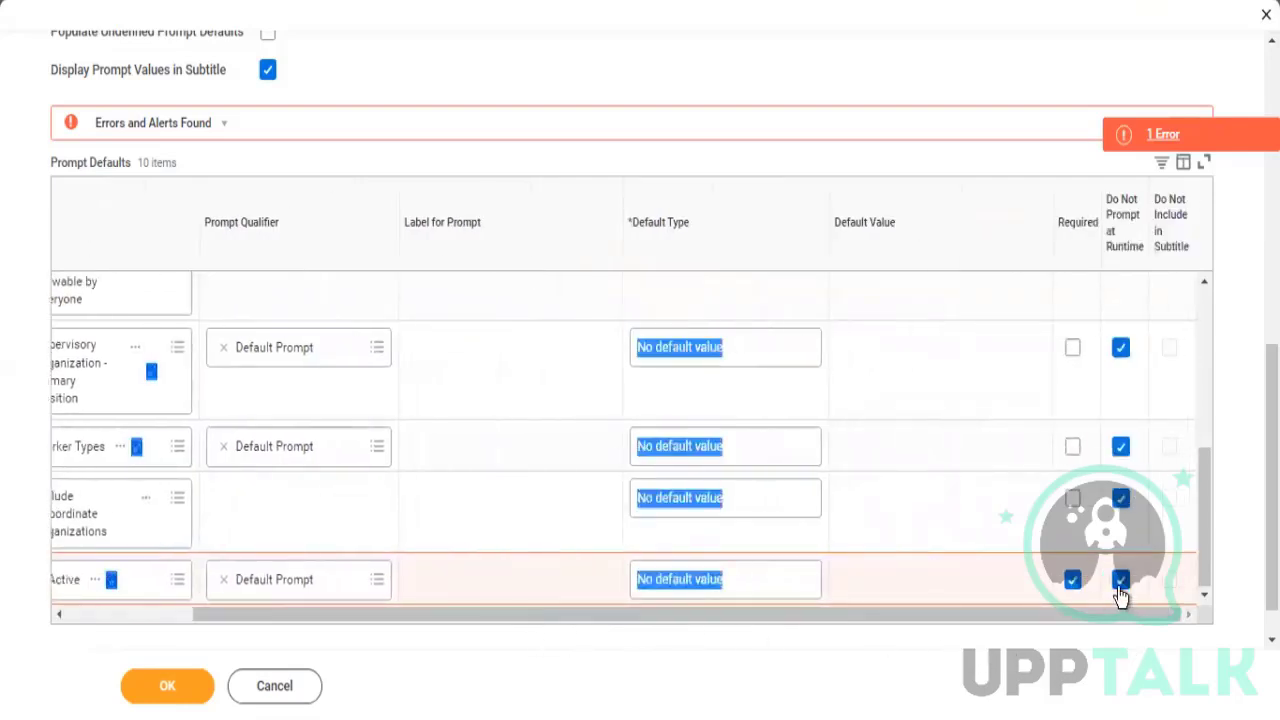
click(1120, 580)
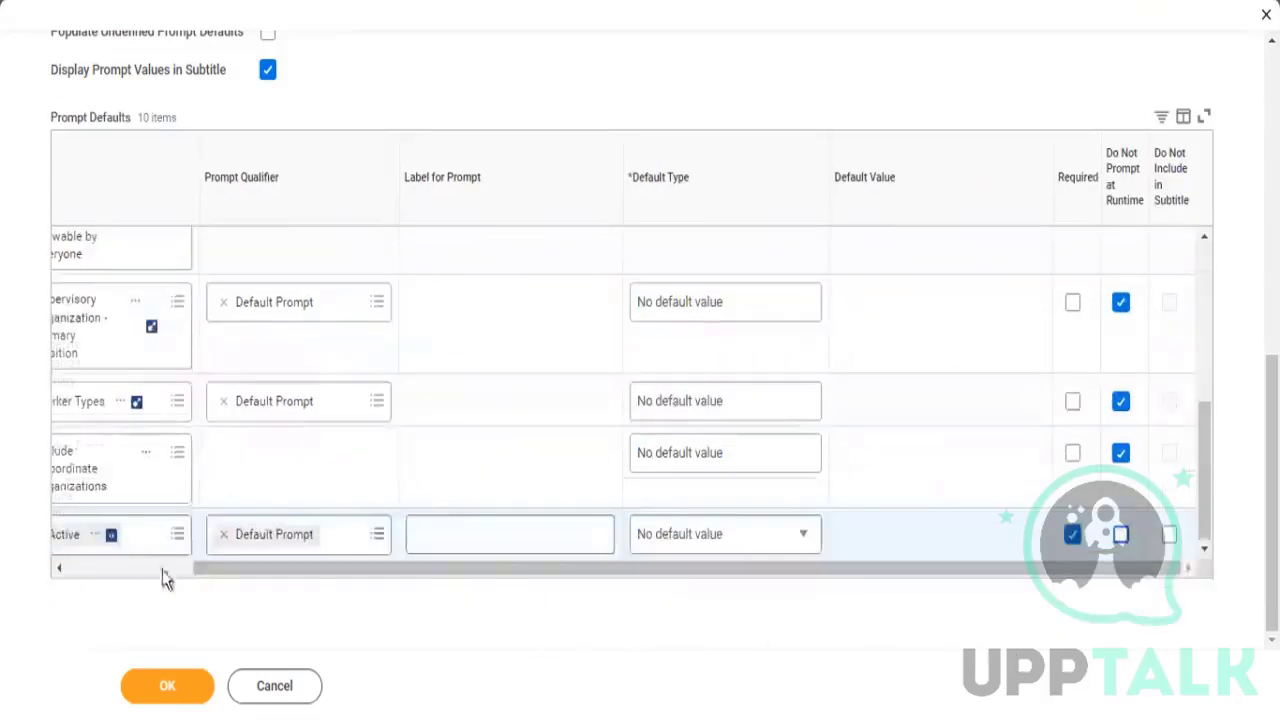
drag(143, 570, 91, 651)
click(160, 690)
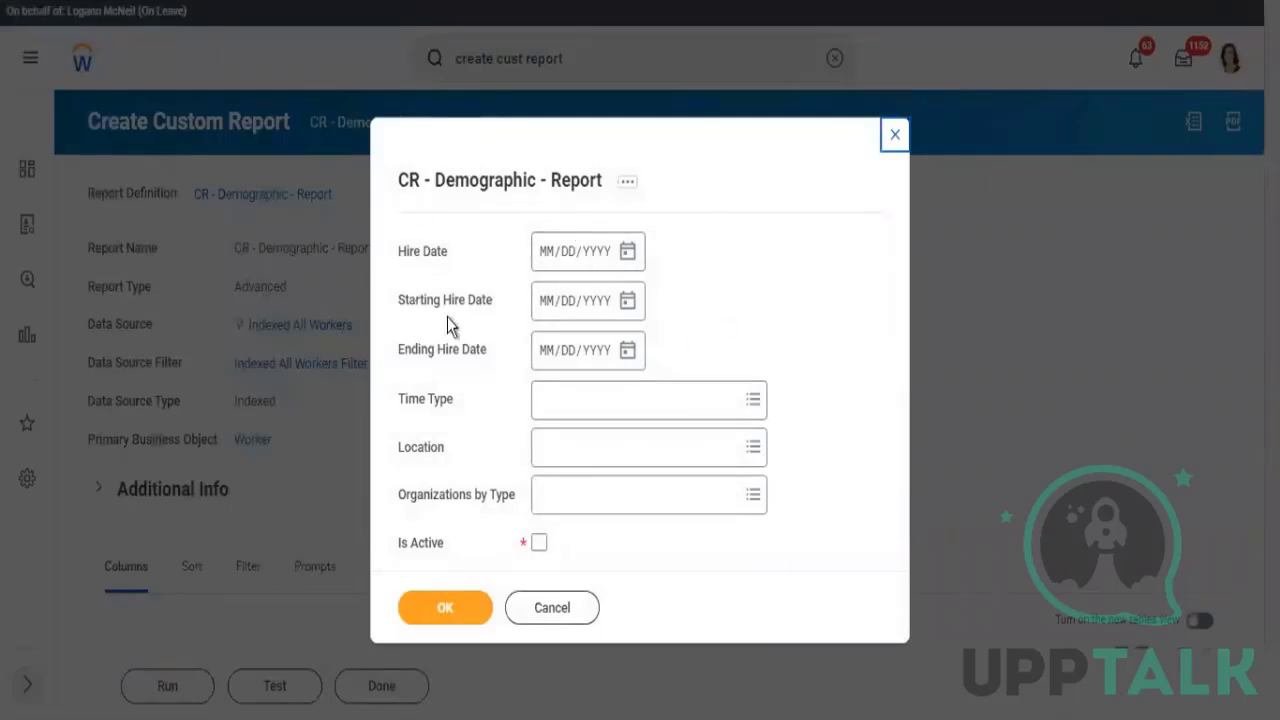
Leave the runtime prompts and open the CR - Demographic - Report definition for editing
click(486, 187)
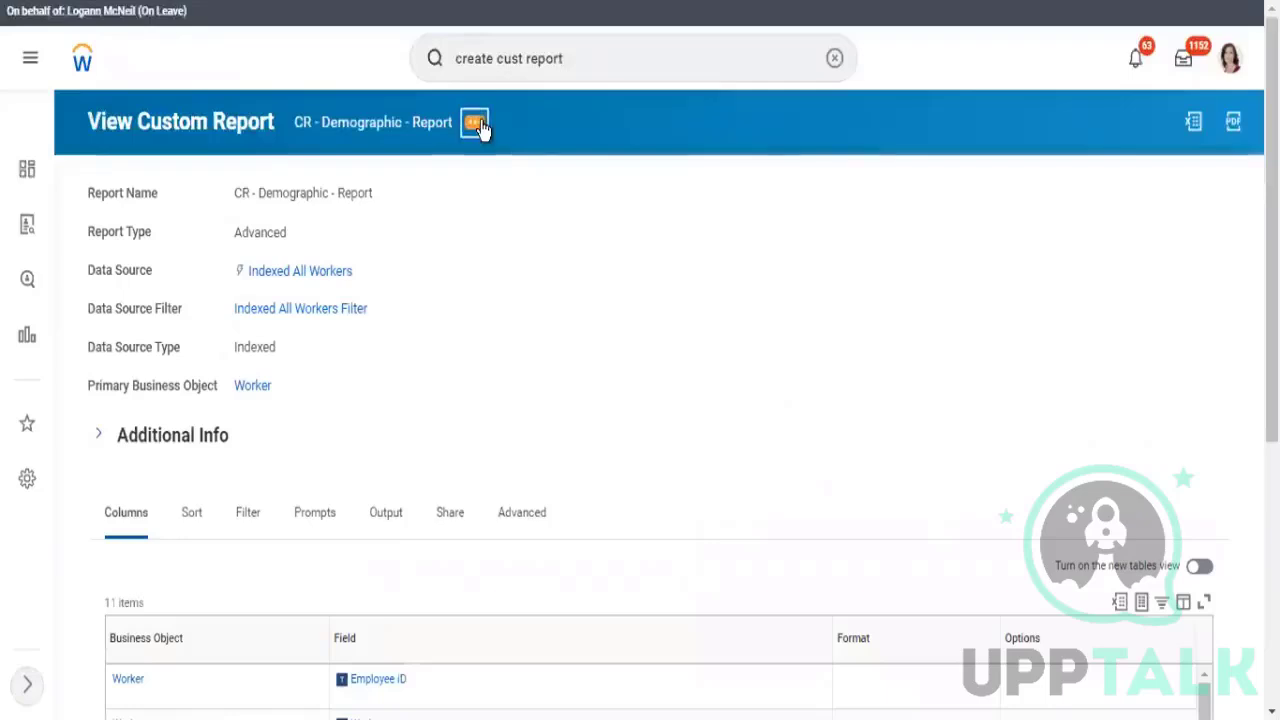
click(476, 123)
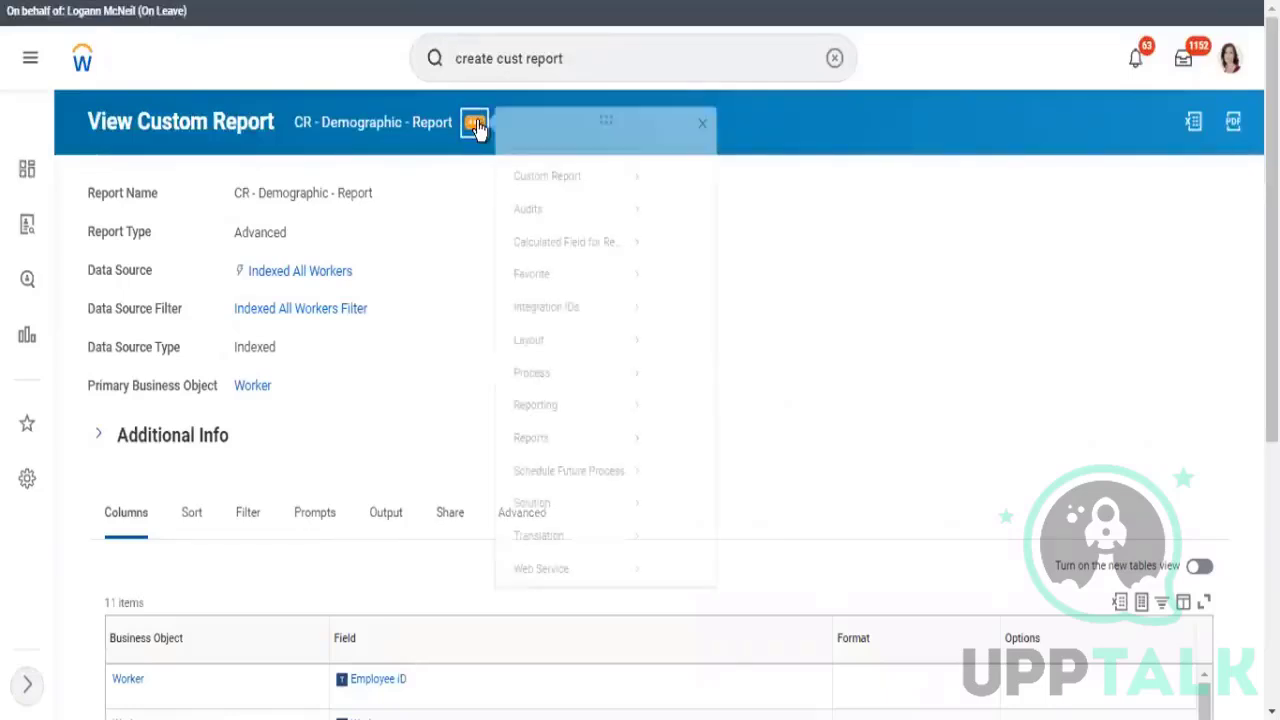
mouse_move(632, 208)
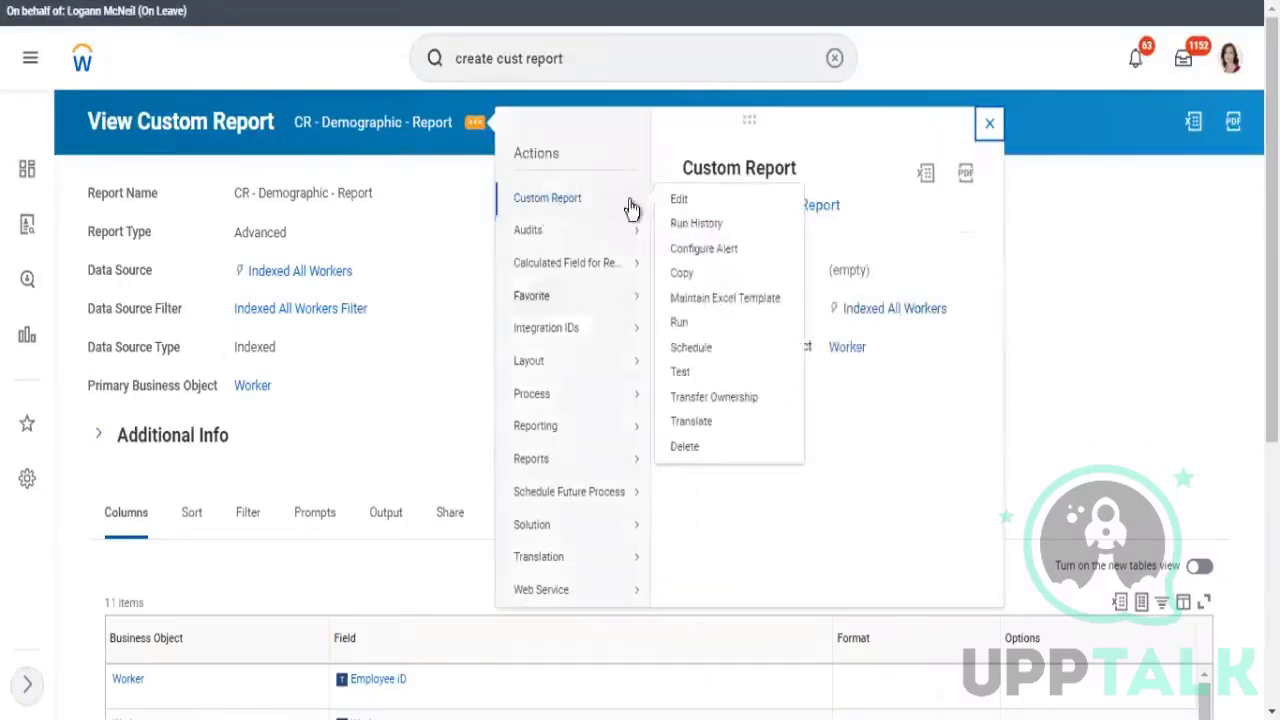
click(686, 203)
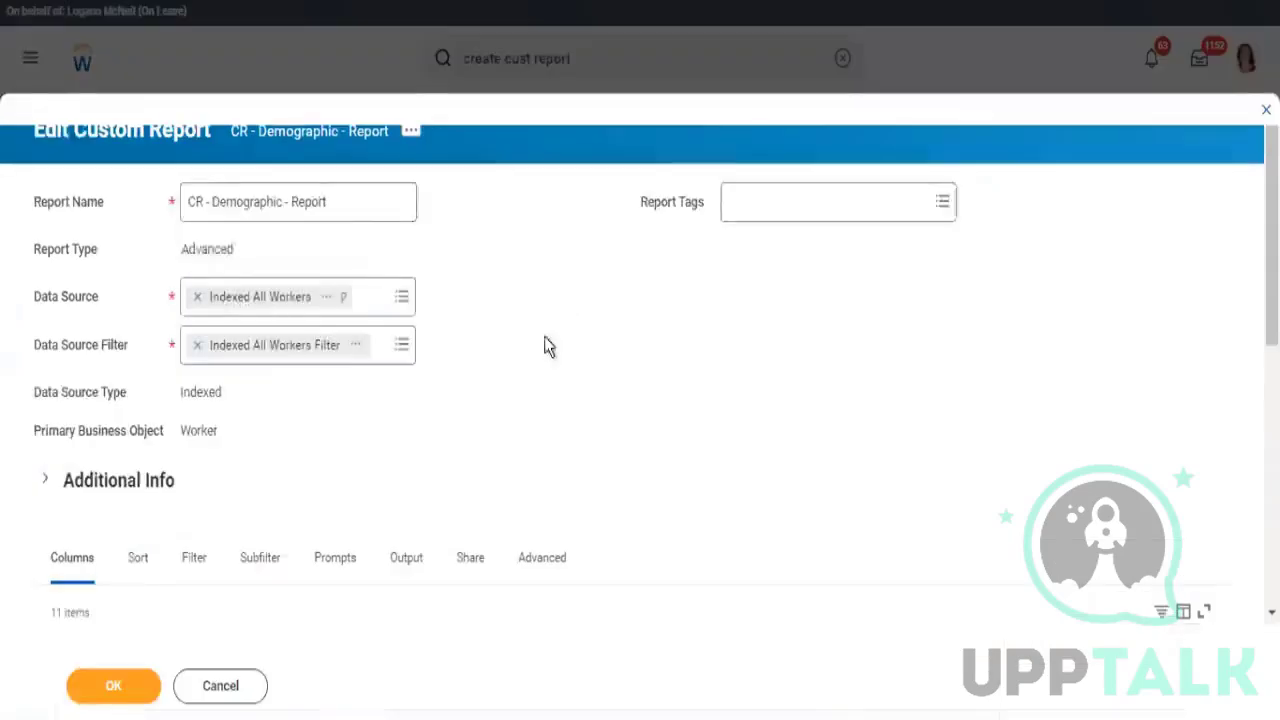
Examine the report's prompt defaults from the Hire Date rows down to Is Active
scroll(463, 431, down, 4)
scroll(500, 400, down, 1)
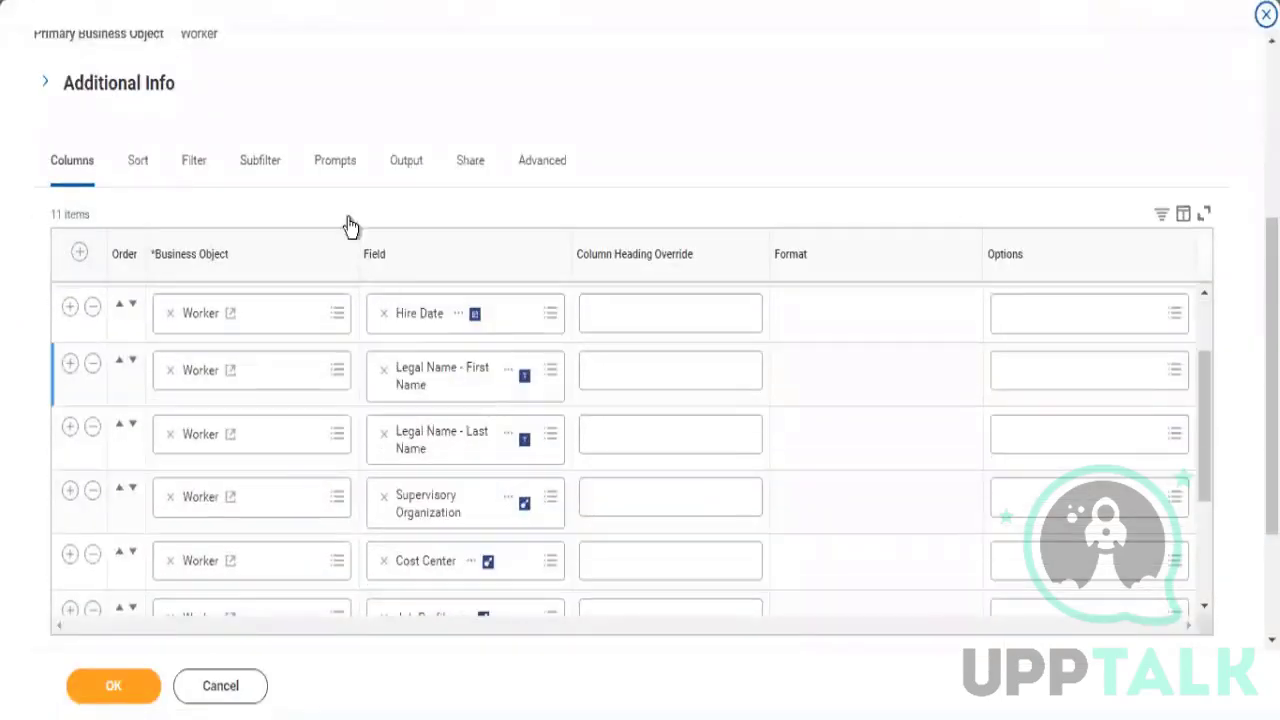
click(333, 168)
scroll(640, 386, down, 3)
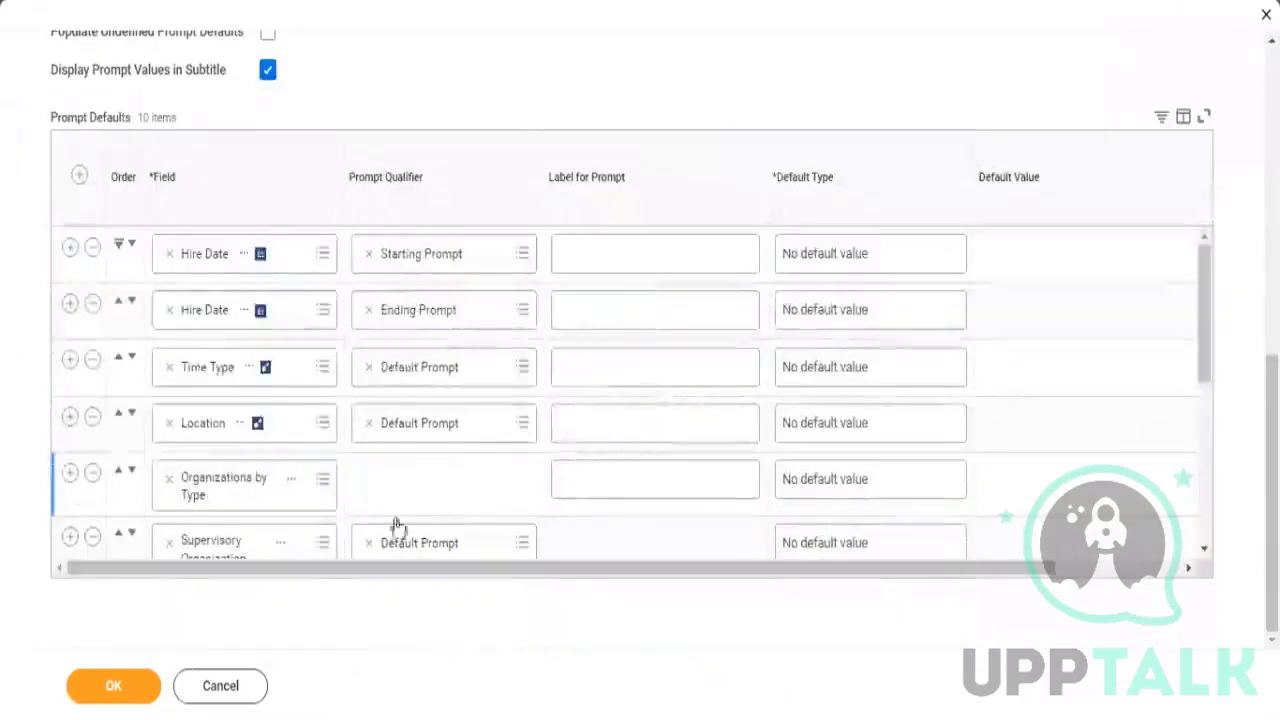
scroll(810, 338, down, 2)
scroll(830, 390, down, 3)
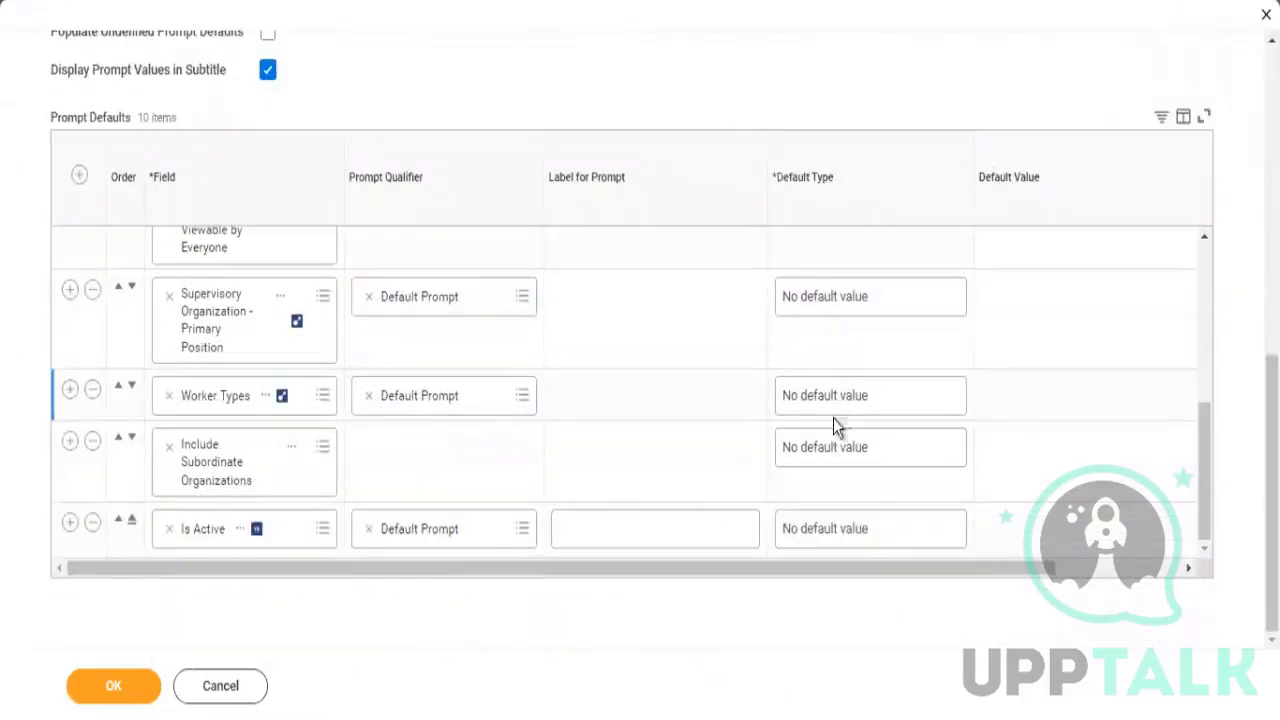
drag(1206, 488, 1171, 309)
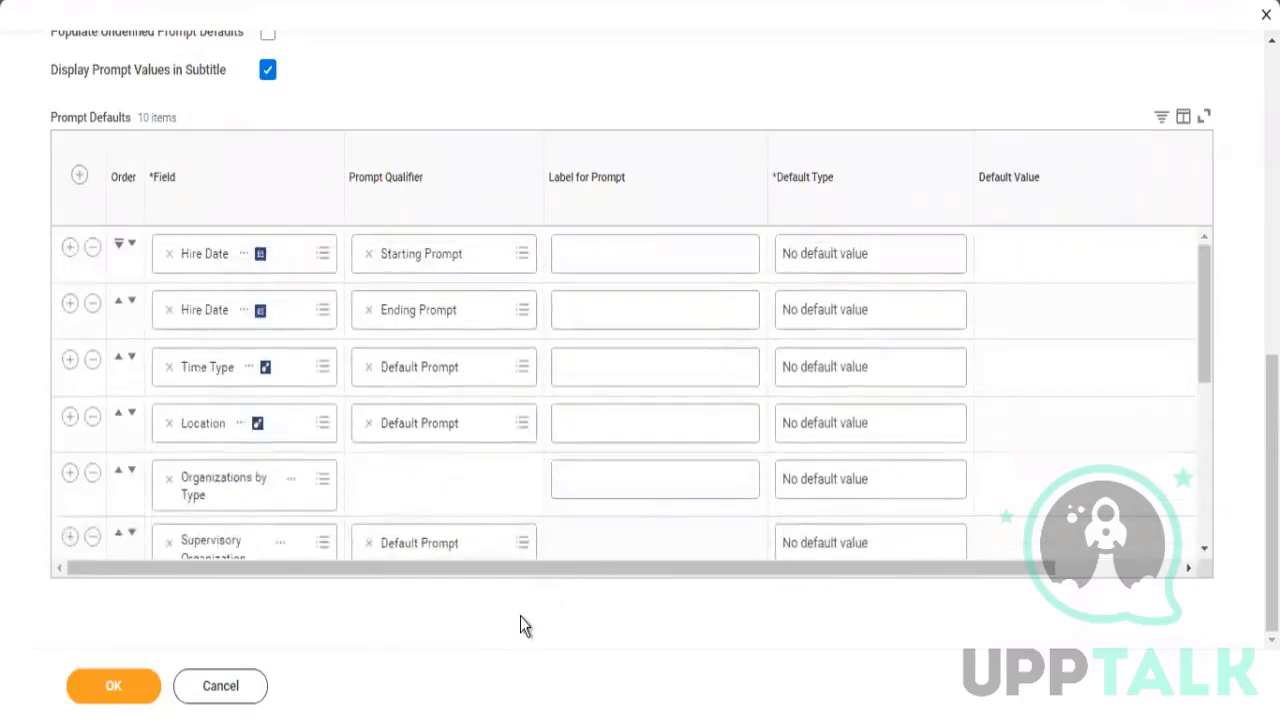
drag(605, 583, 293, 615)
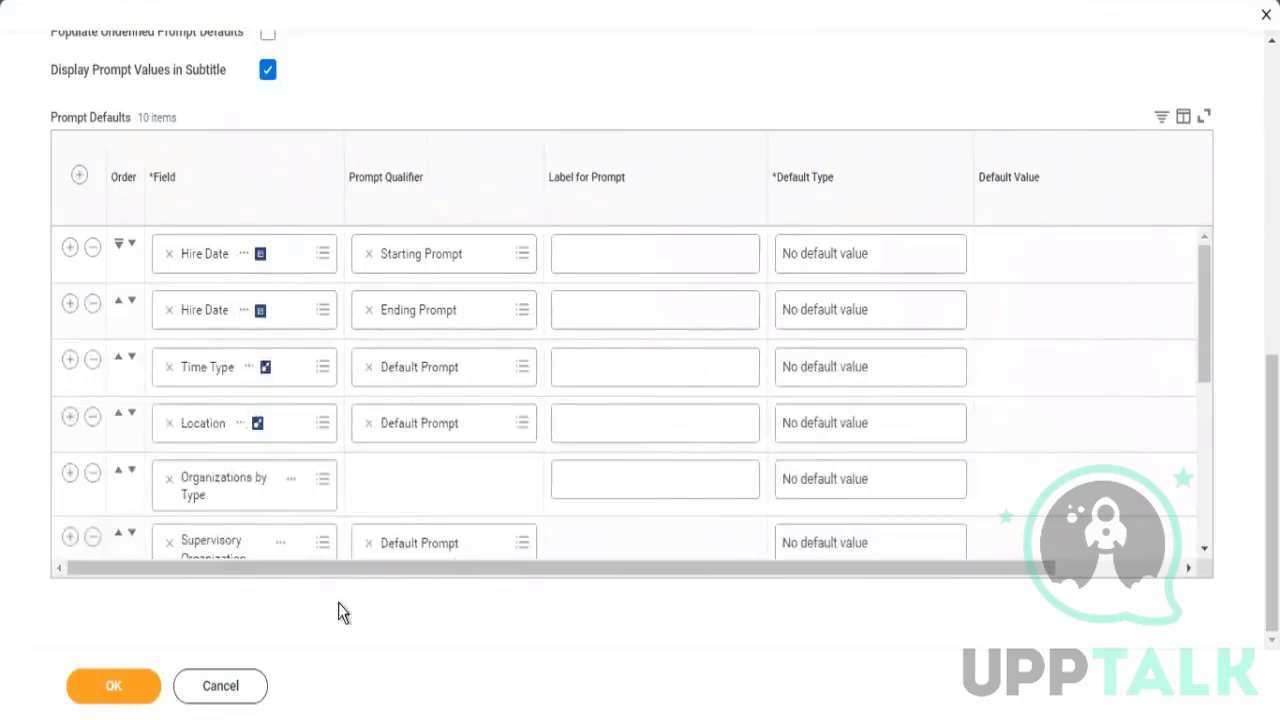
scroll(406, 585, up, 5)
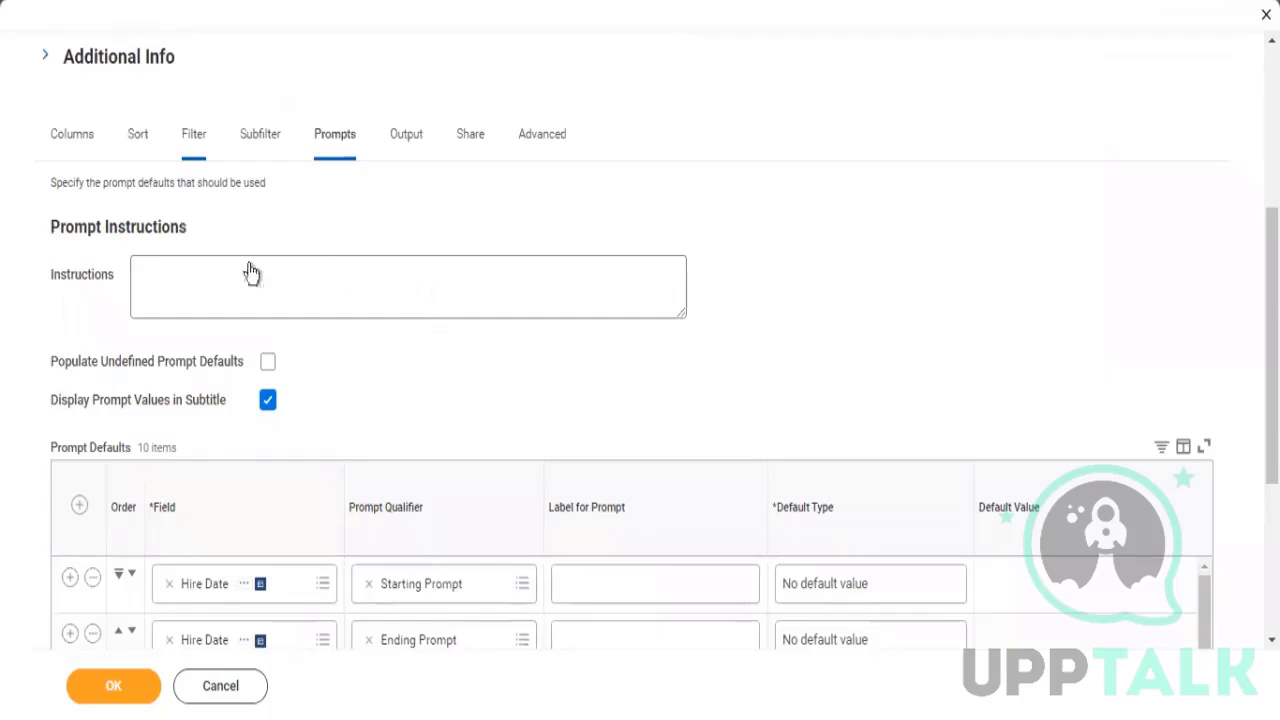
Review the filter conditions on instances and submit the report definition
click(198, 144)
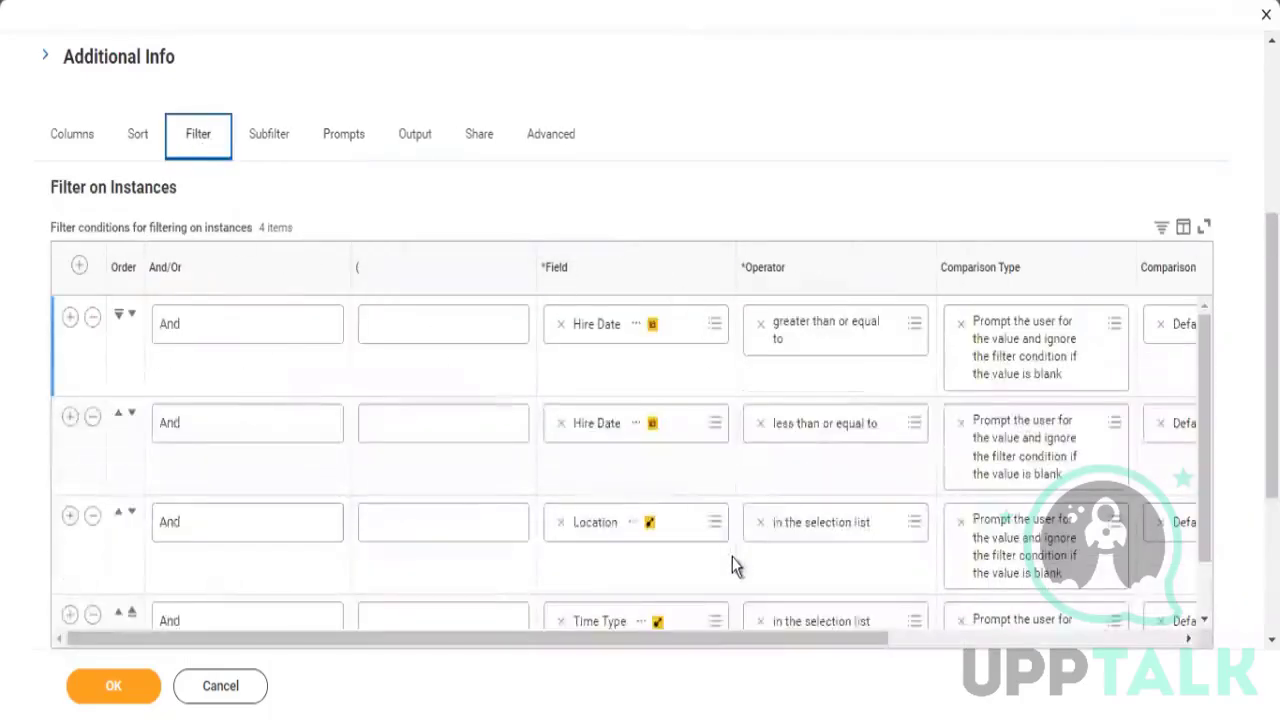
scroll(732, 560, down, 1)
scroll(743, 486, up, 2)
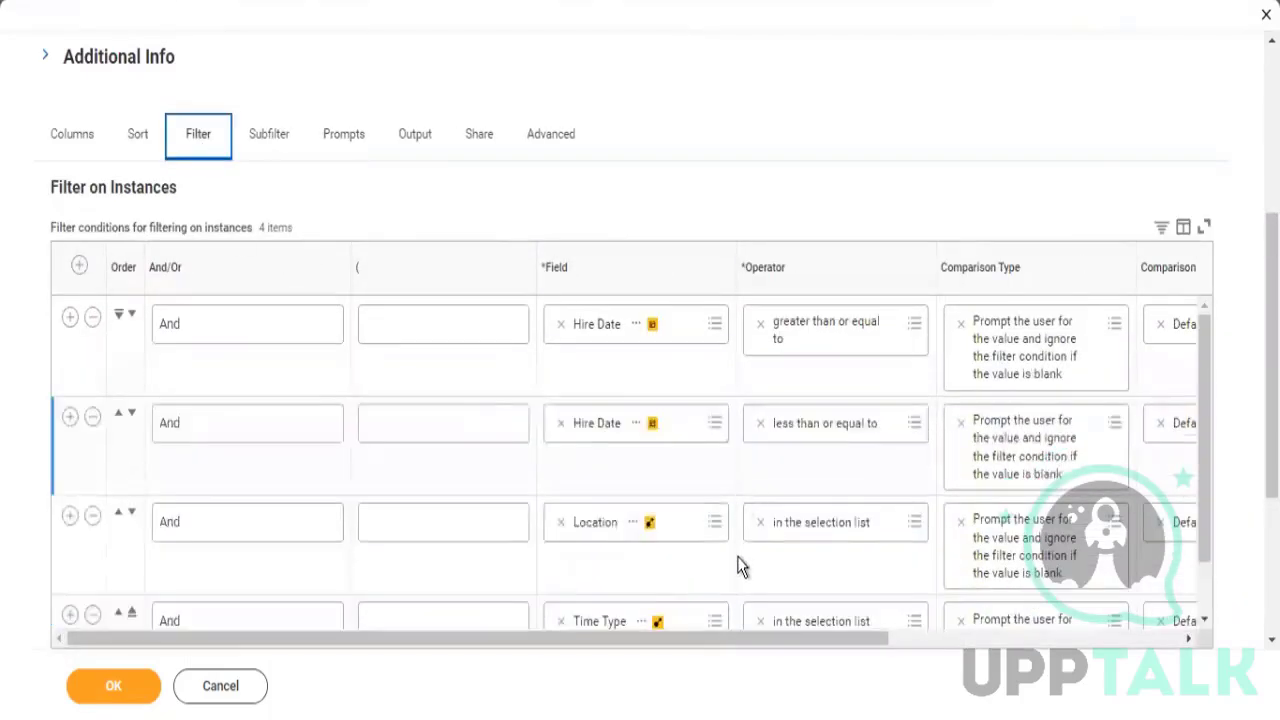
scroll(737, 563, down, 4)
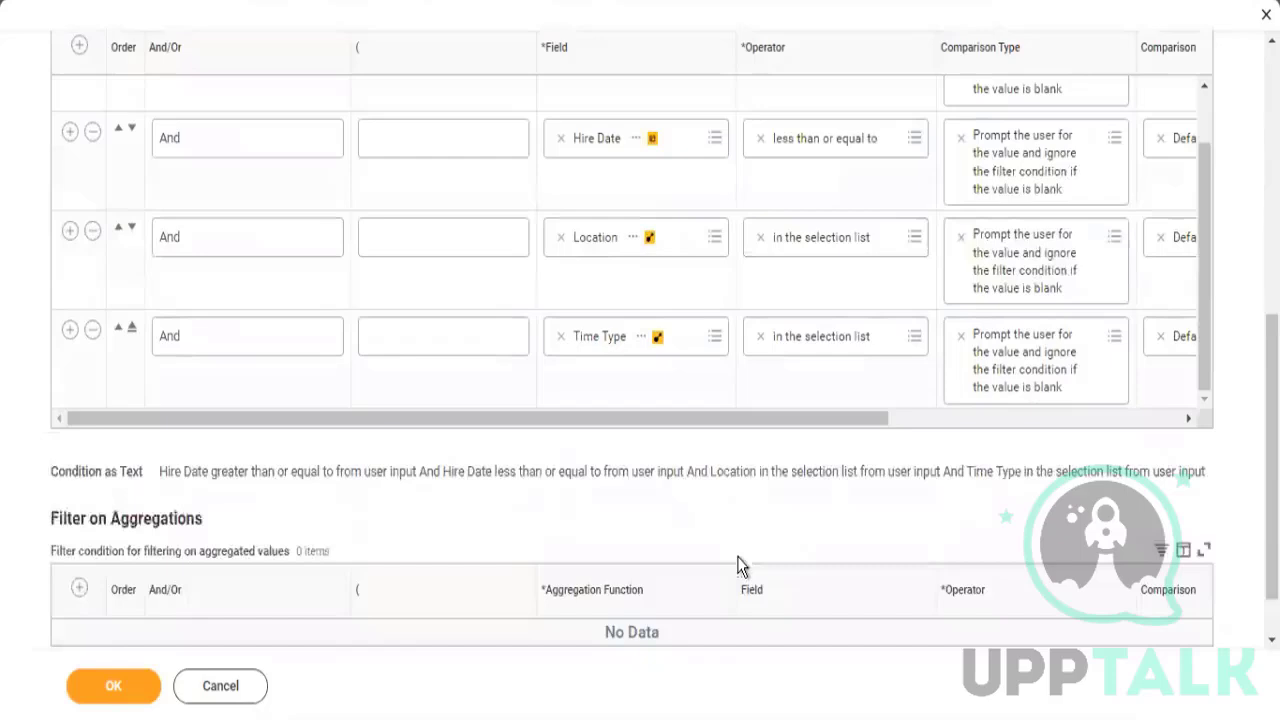
click(126, 690)
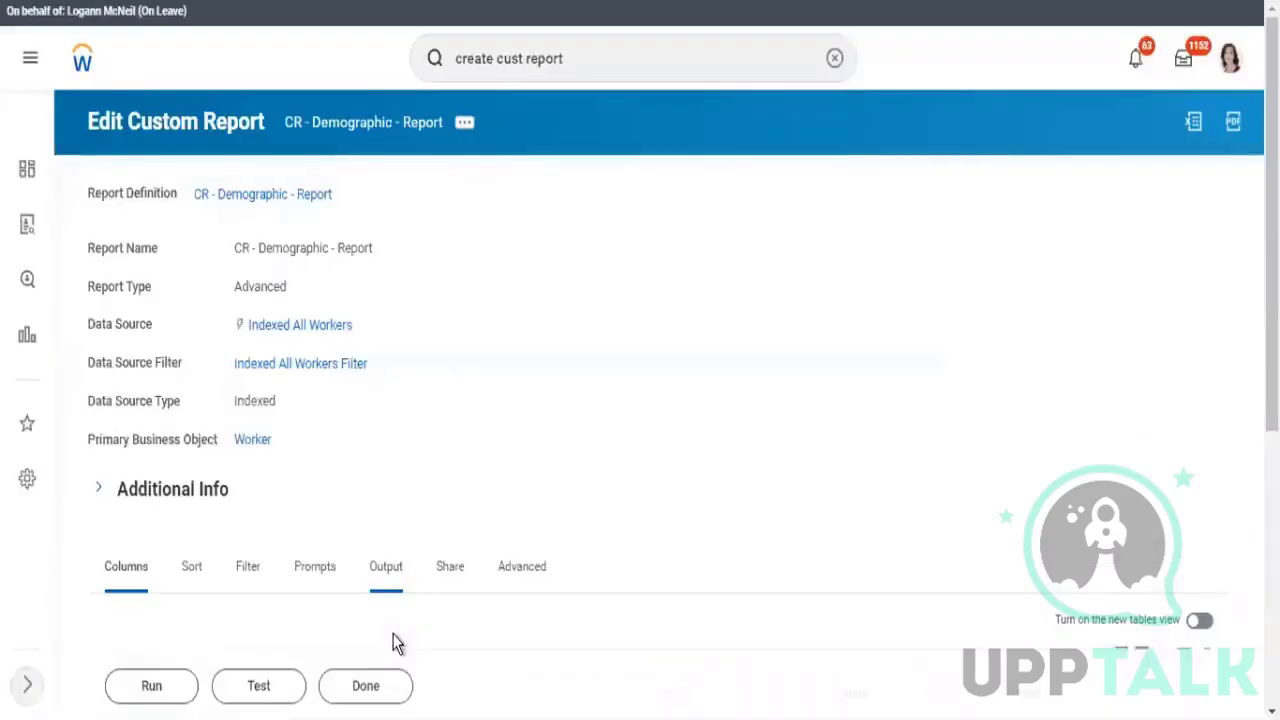
Run the report and enable the required Is Active prompt
click(150, 685)
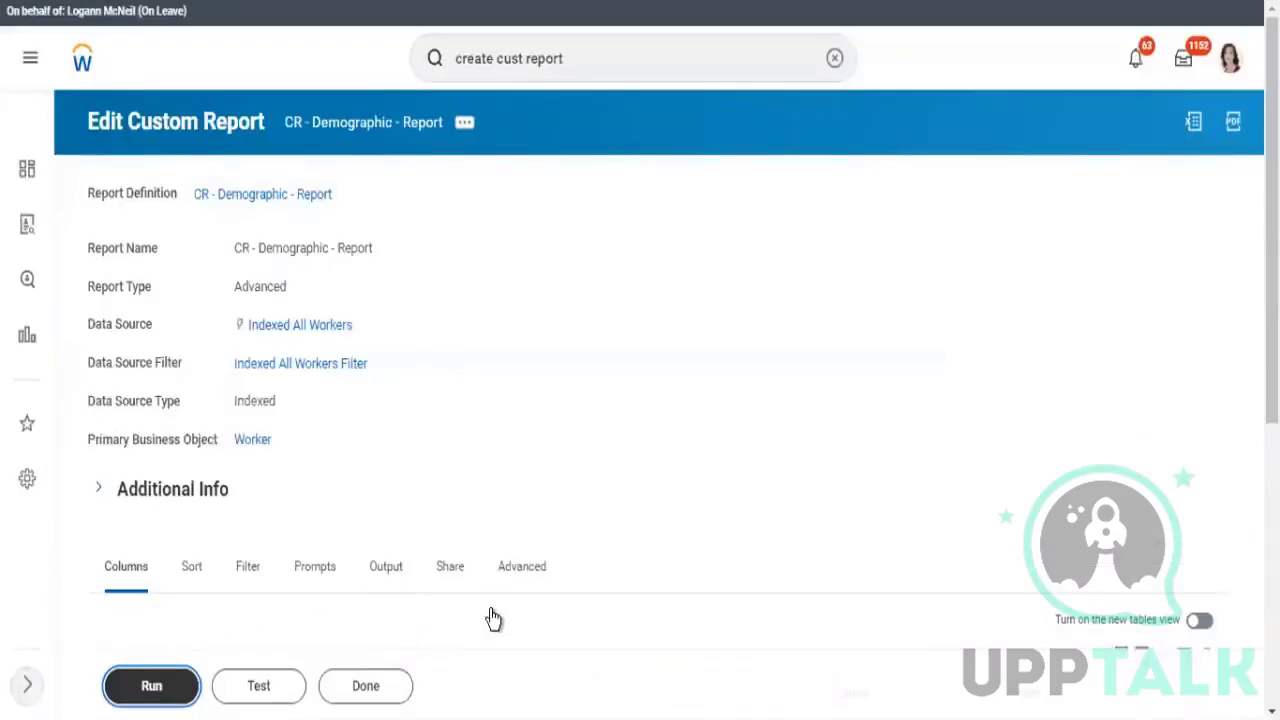
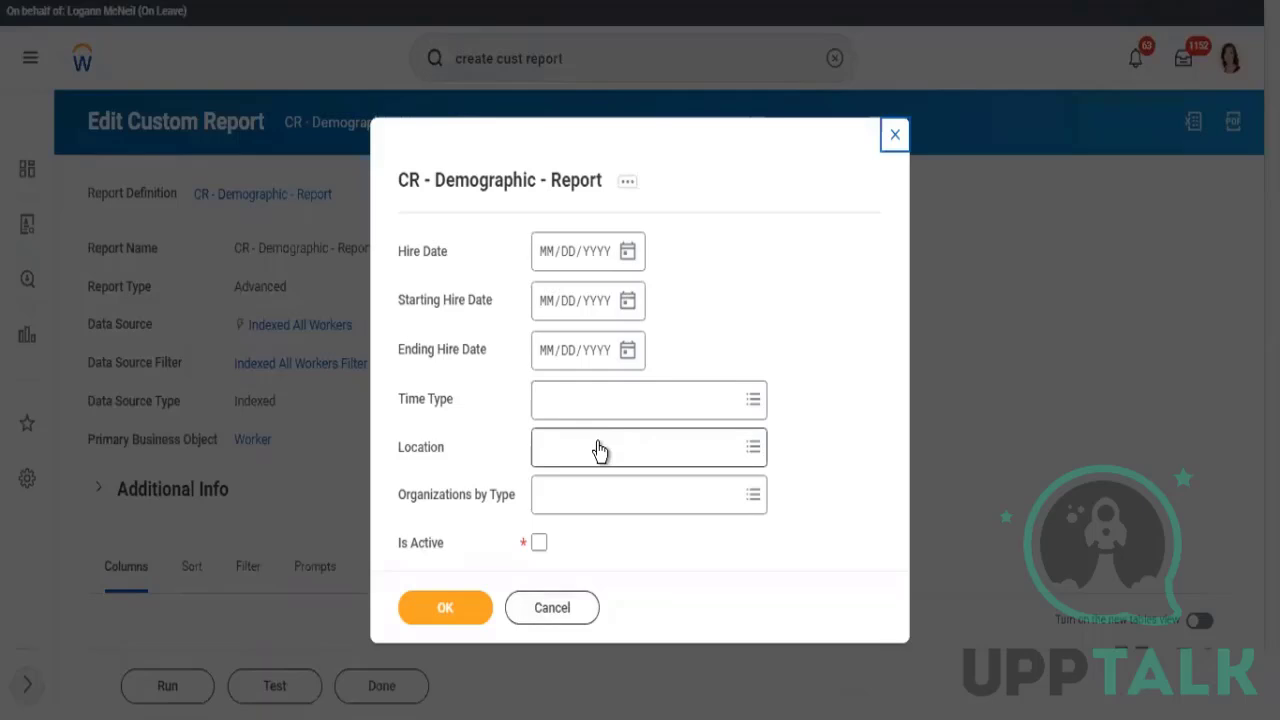
click(541, 546)
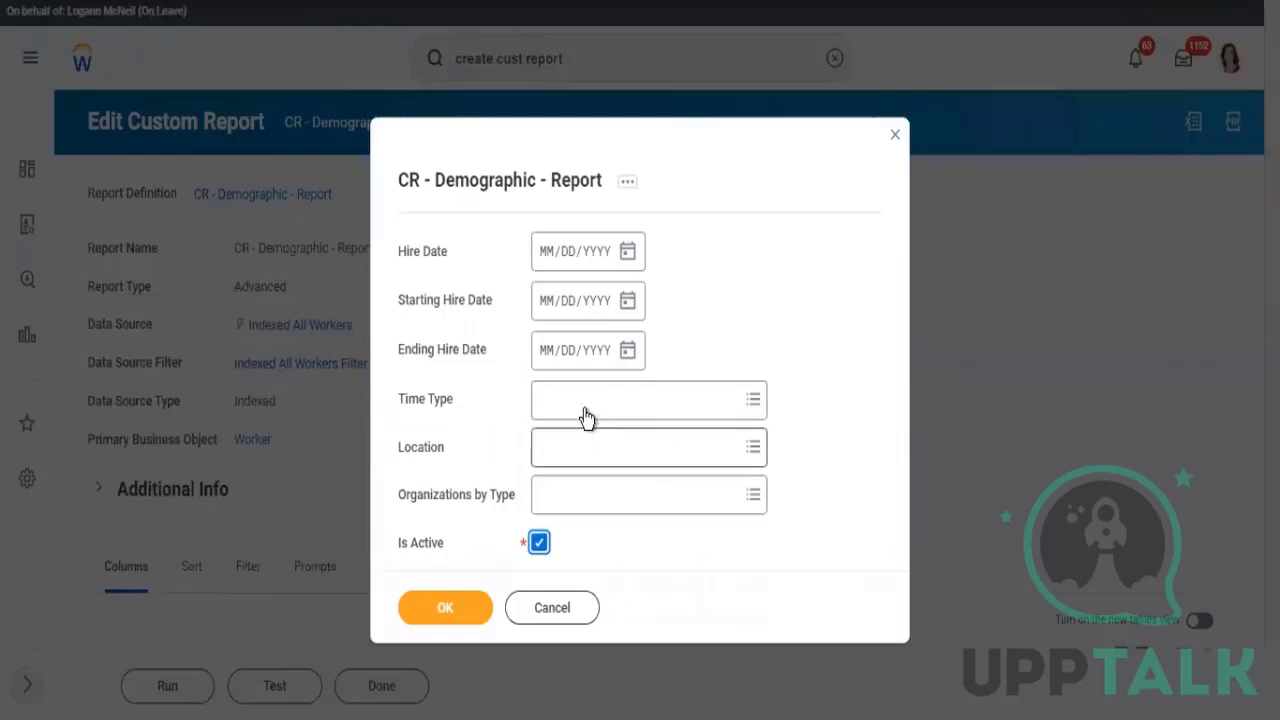
Set the Starting Hire Date prompt to 01/01/2022
click(626, 302)
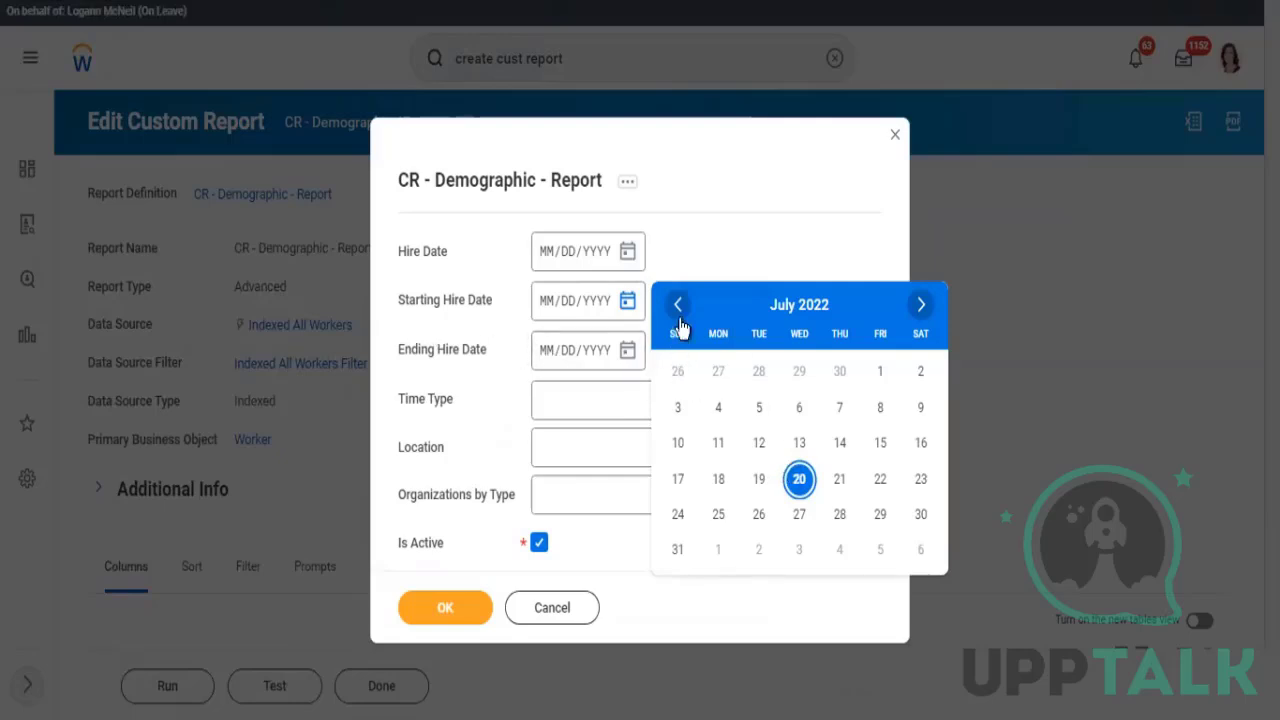
click(880, 384)
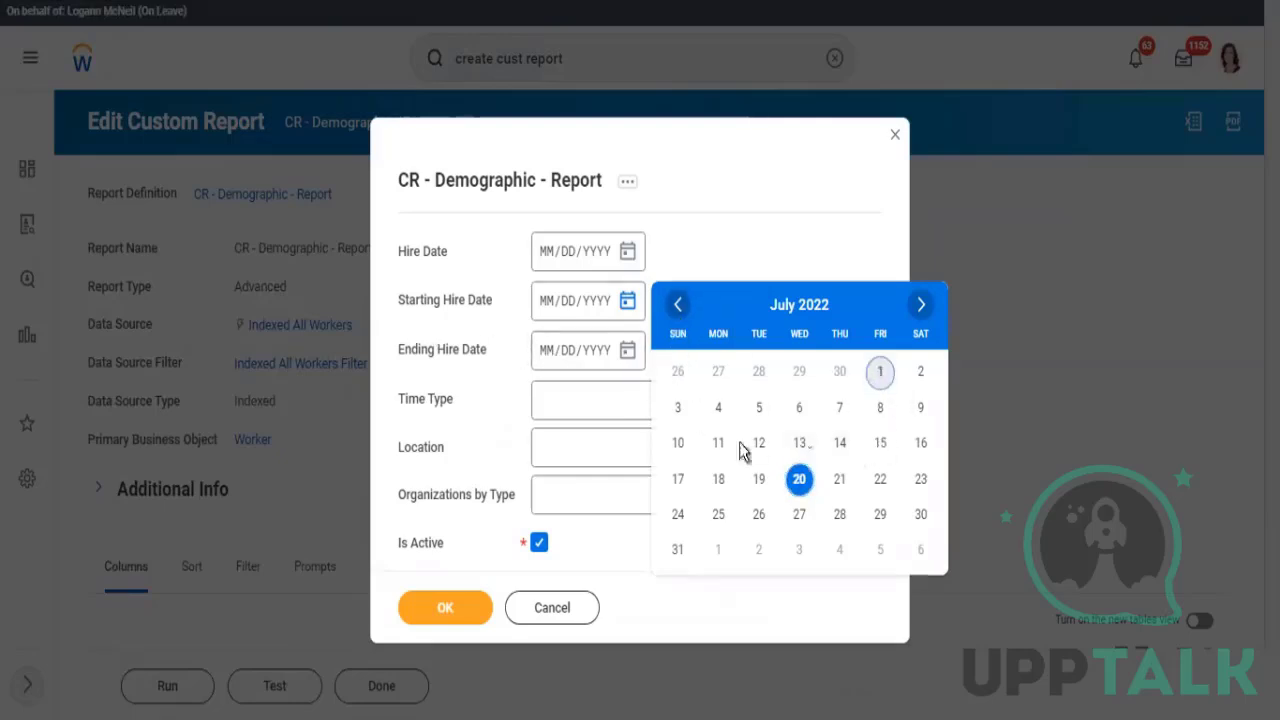
click(627, 310)
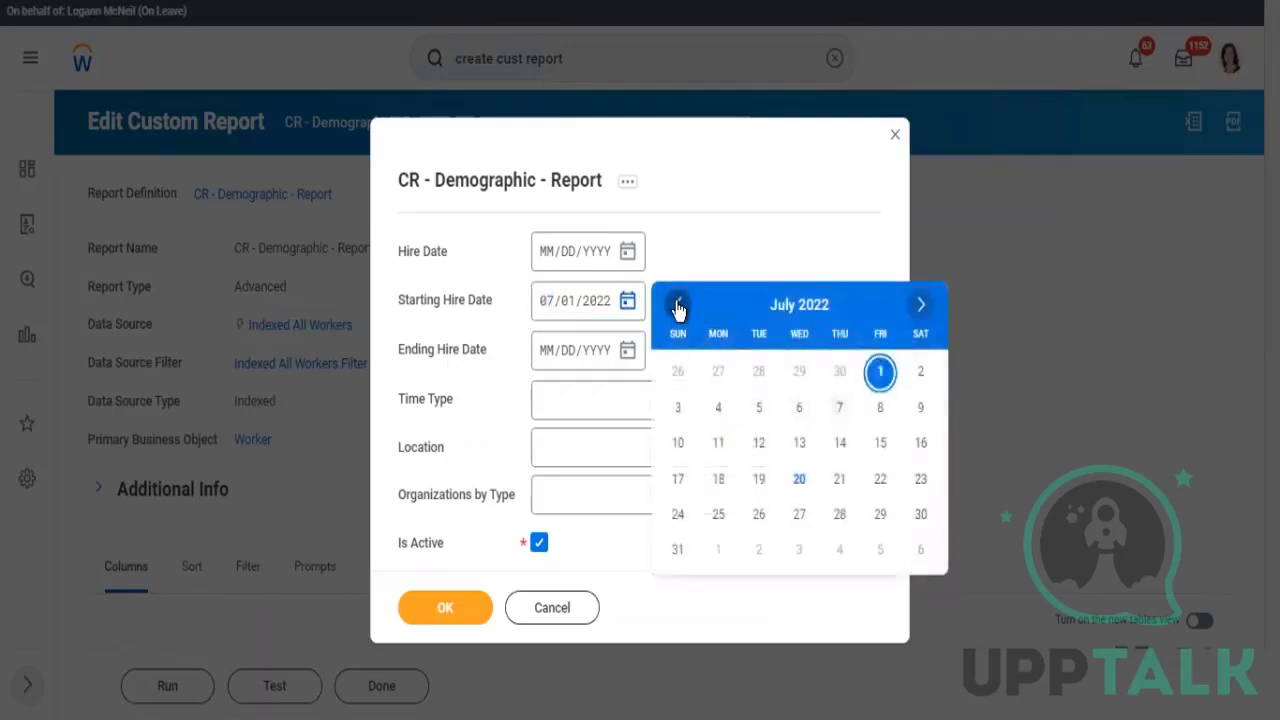
click(678, 306)
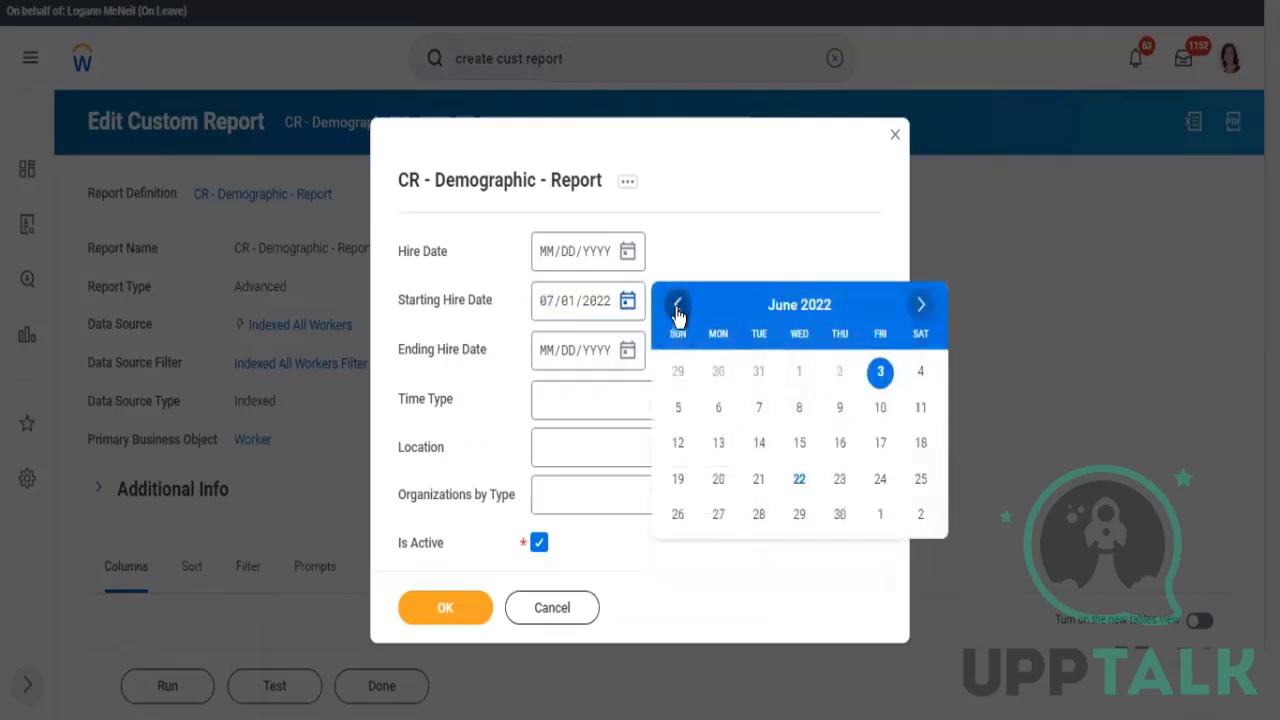
click(548, 316)
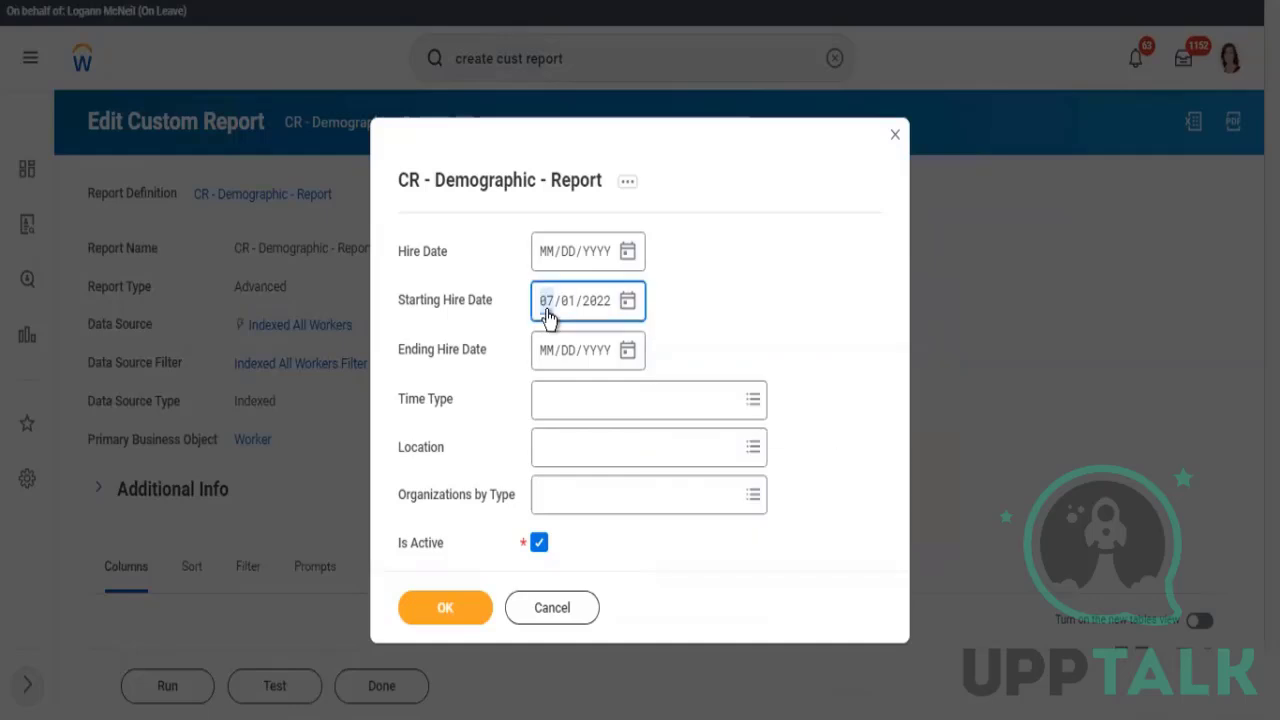
text(0101)
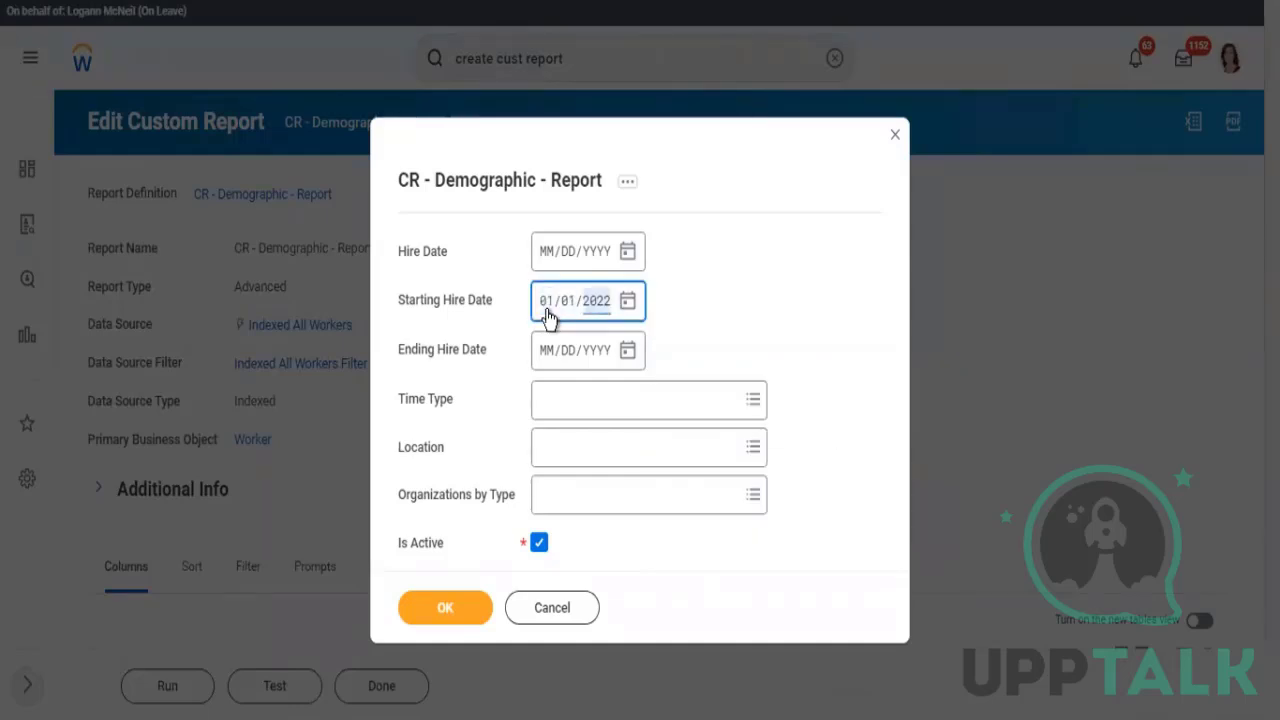
Set the Ending Hire Date prompt to 07/20/2022
click(628, 358)
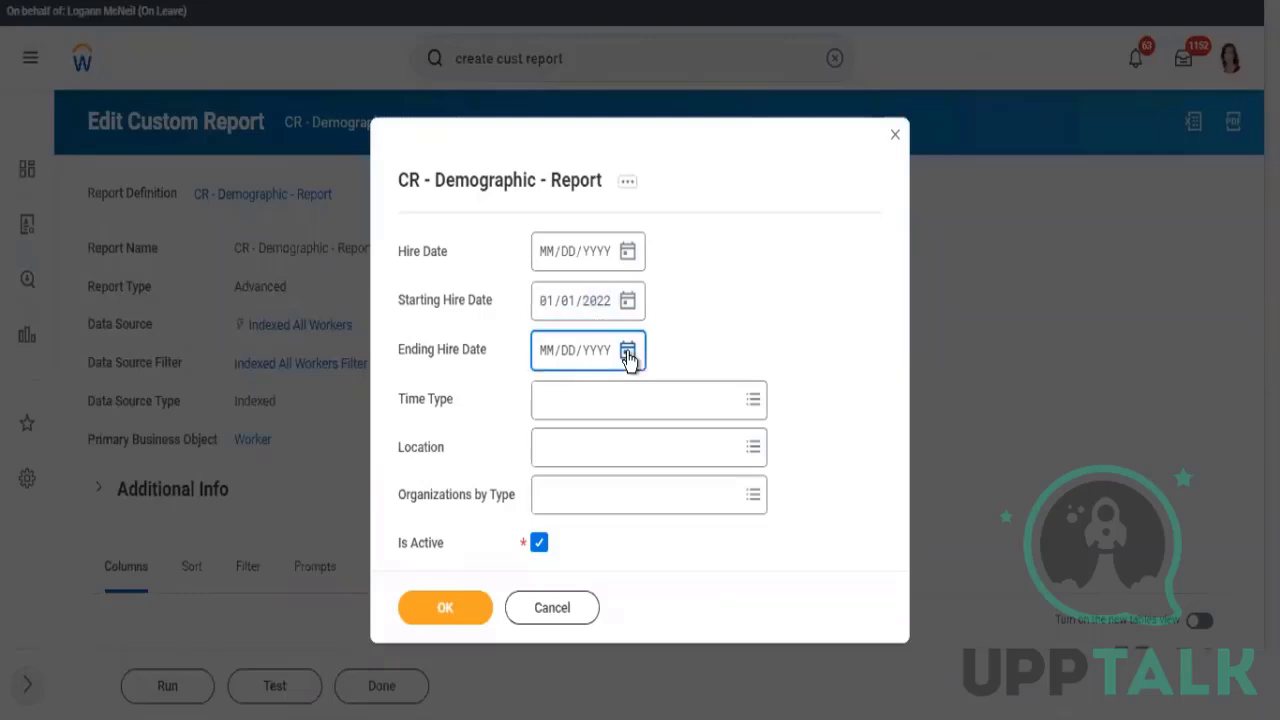
click(628, 358)
click(804, 529)
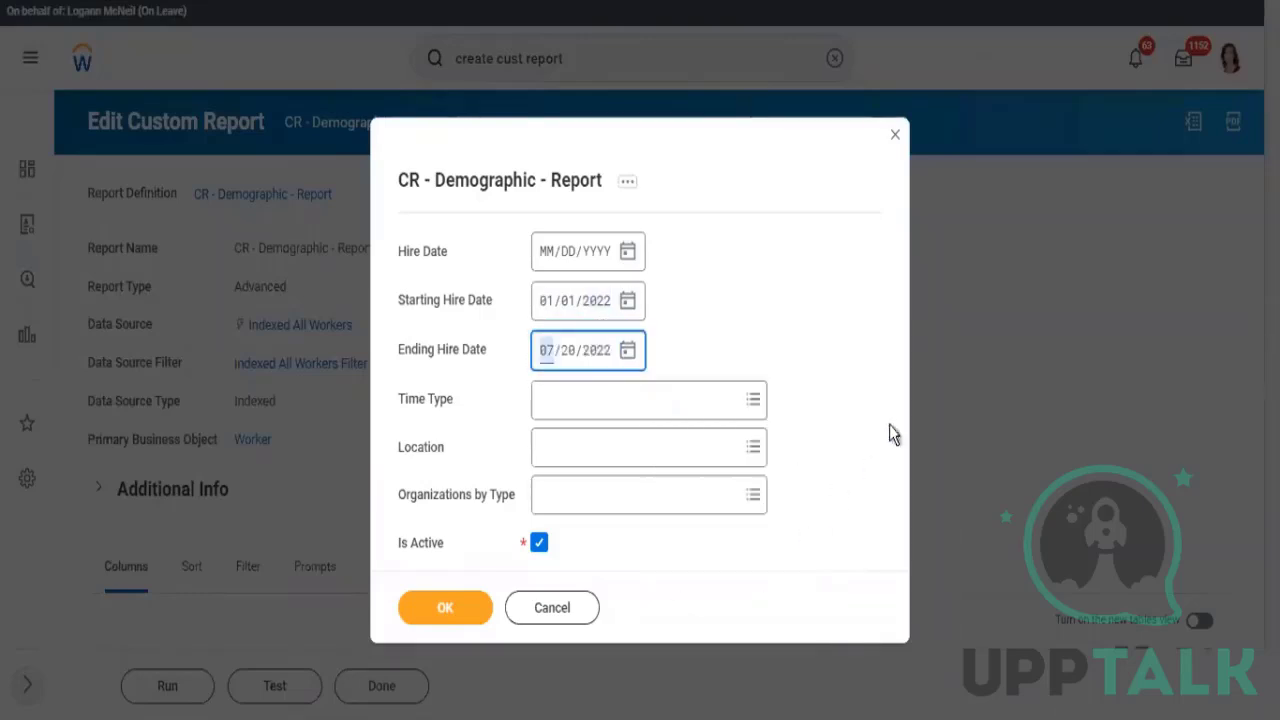
Choose Full time as the Time Type, leave Location blank and submit the prompts to generate the report
click(615, 400)
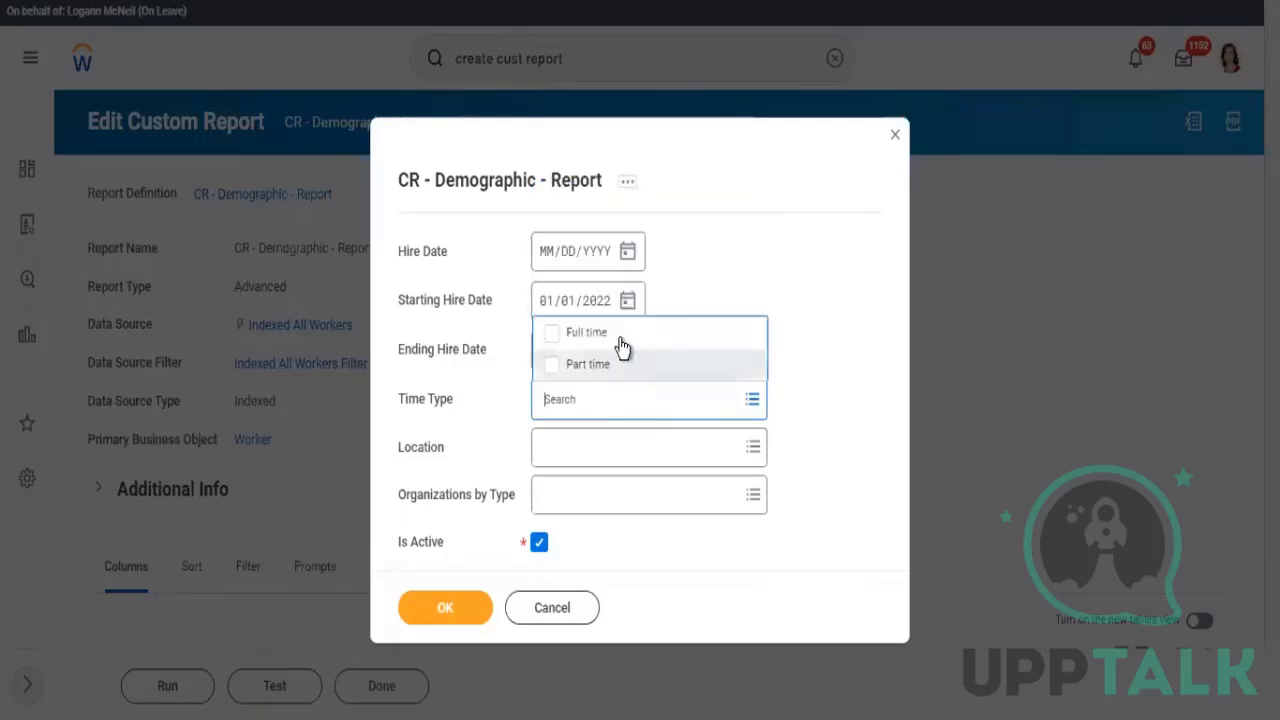
click(570, 447)
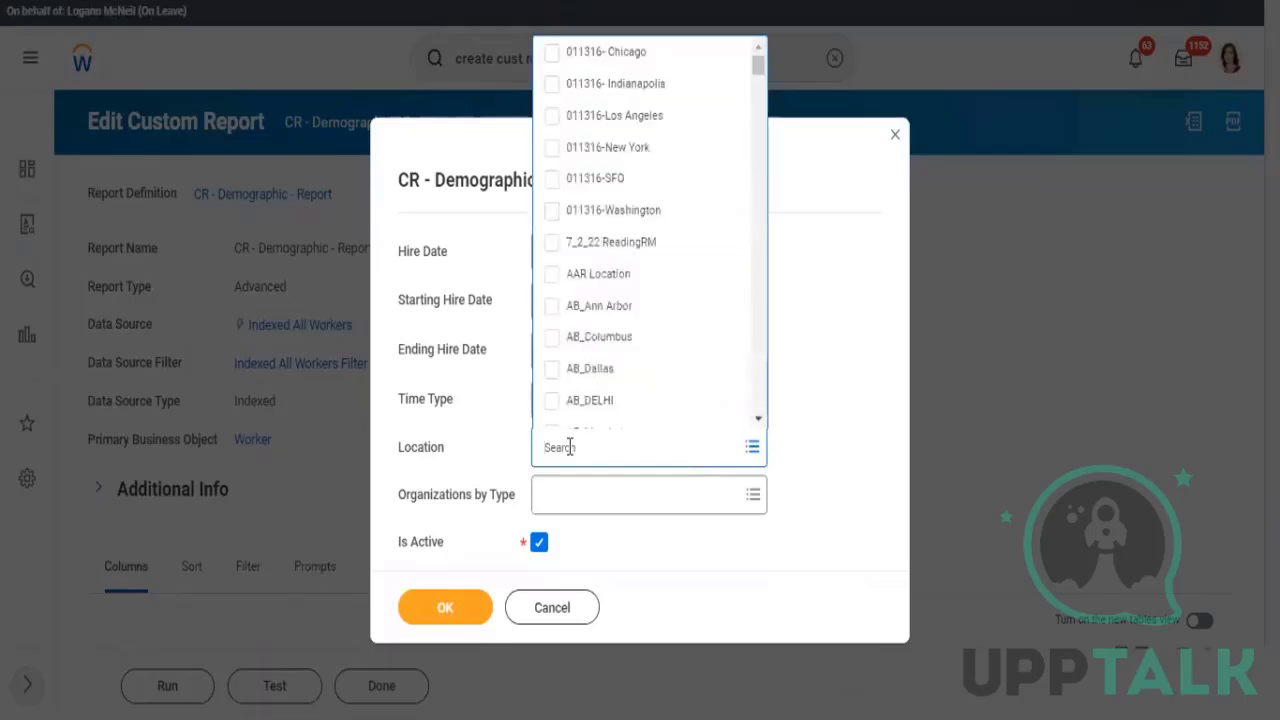
click(502, 573)
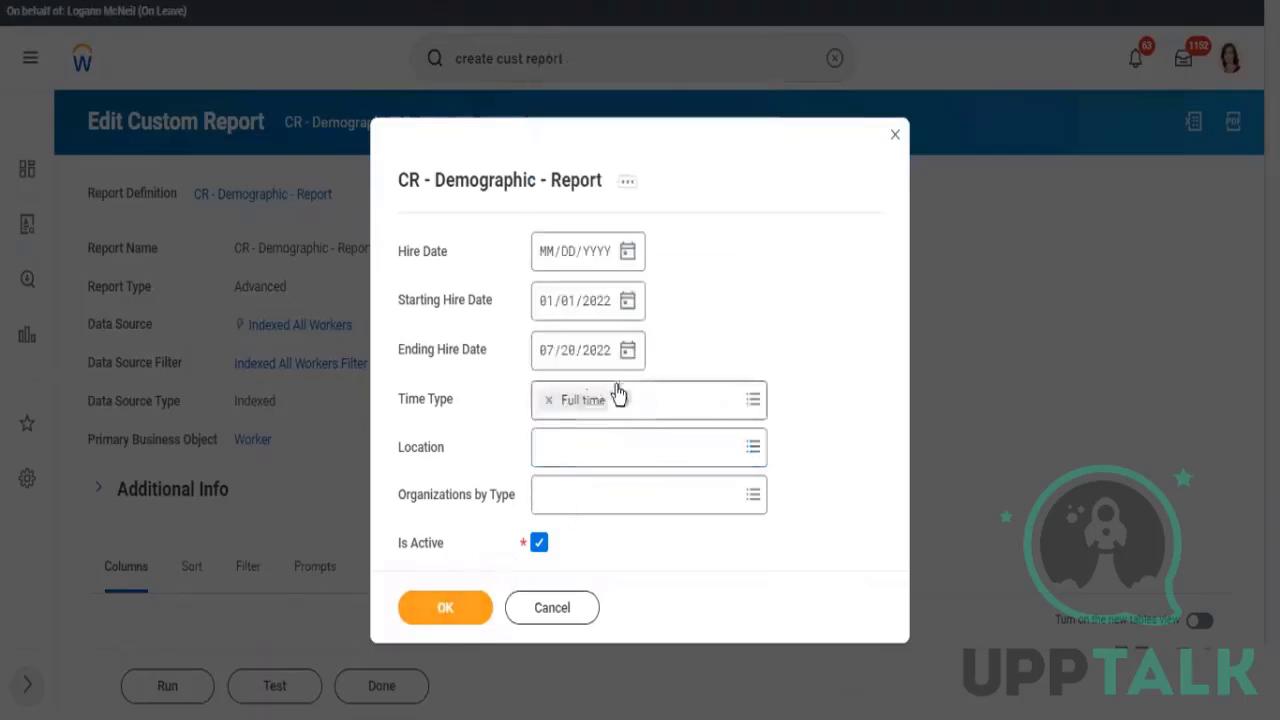
click(445, 609)
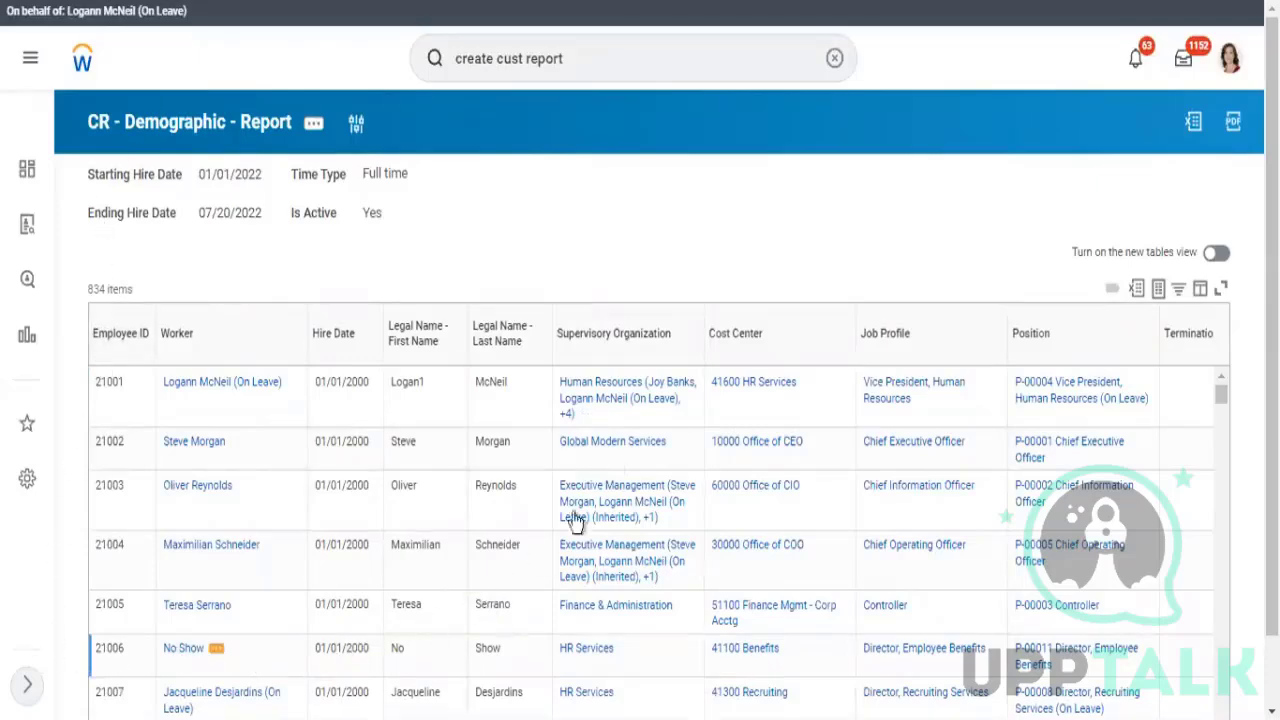
Look through the generated report's rows and its columns through Termination Date - All
scroll(773, 316, down, 1)
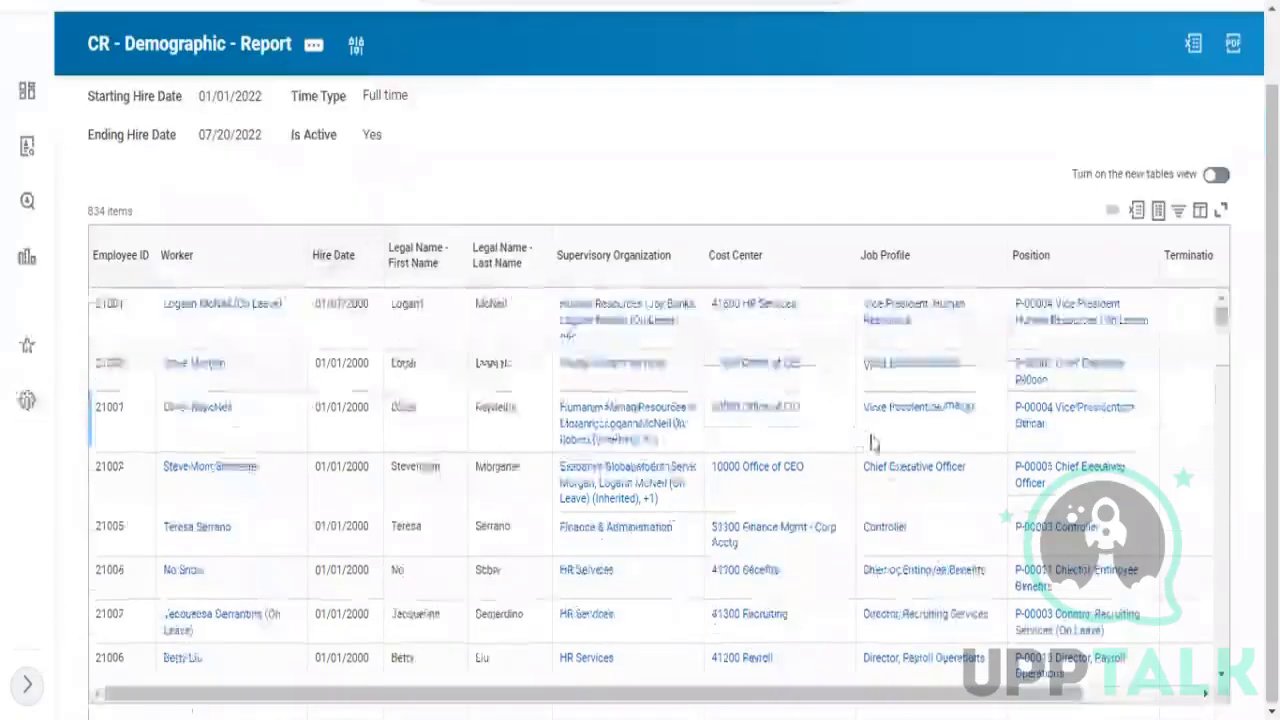
scroll(773, 316, down, 3)
drag(914, 700, 1228, 712)
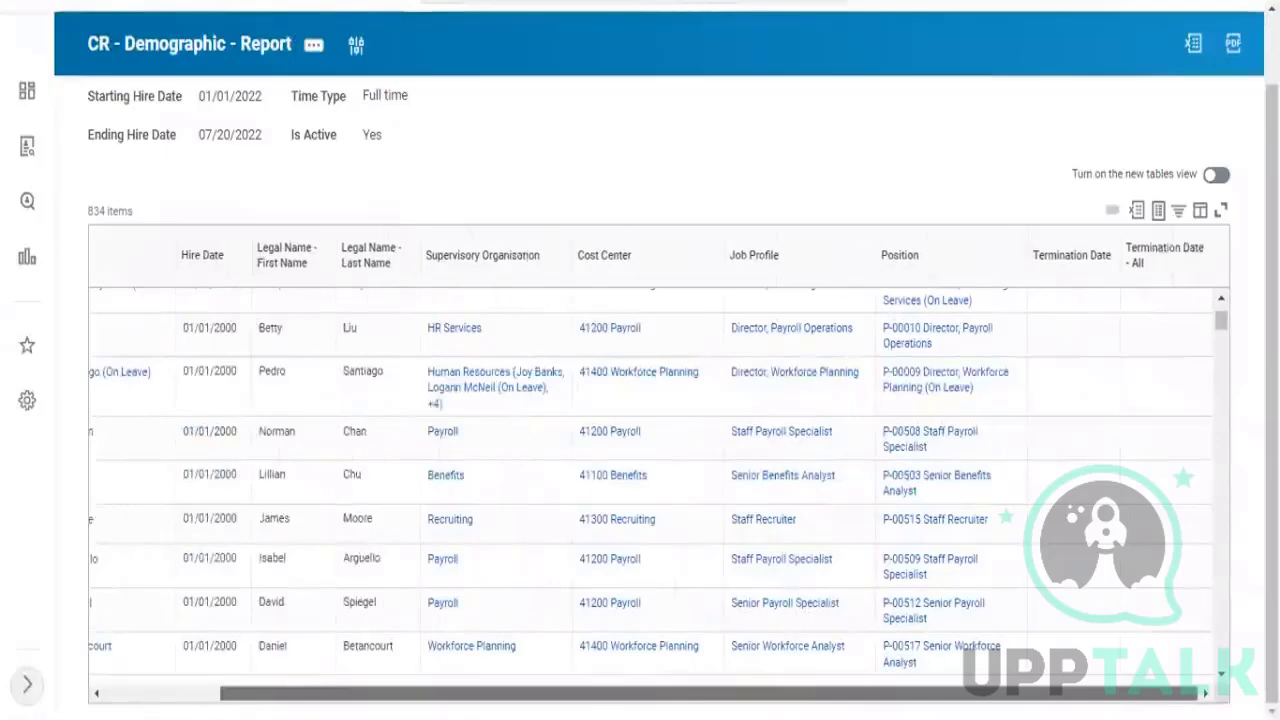
scroll(1003, 440, down, 1)
scroll(1003, 440, down, 3)
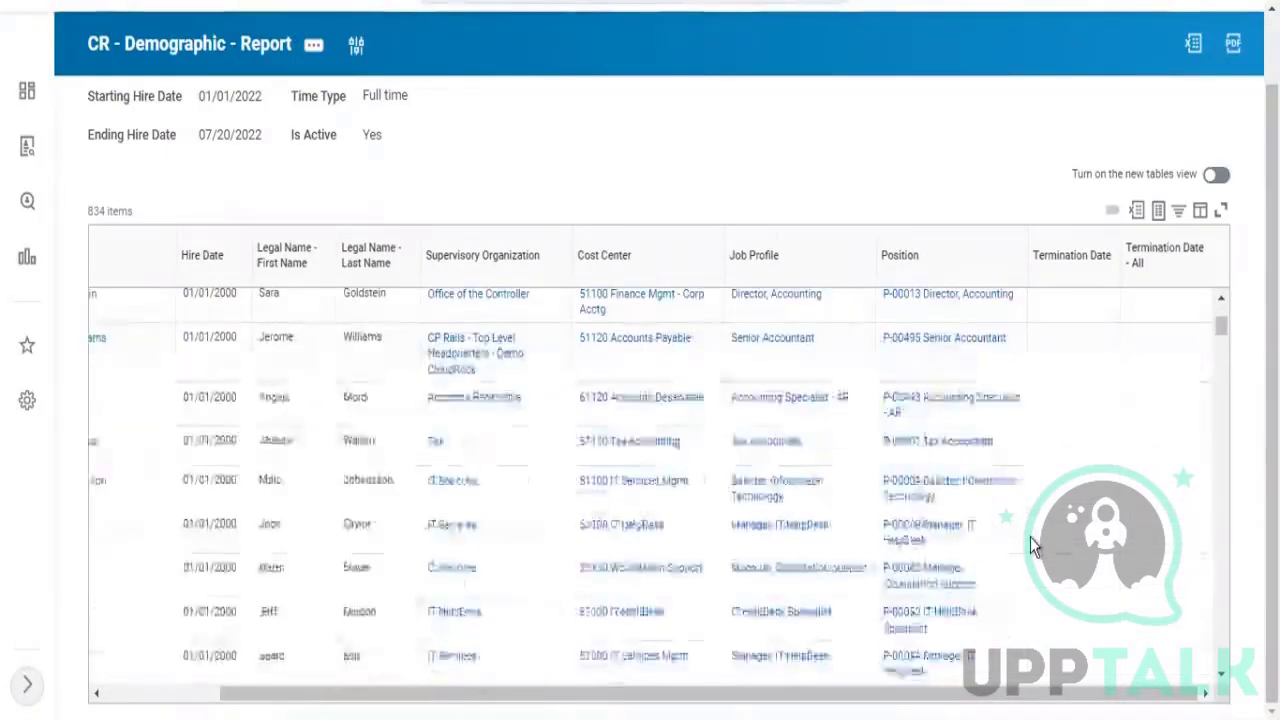
scroll(1035, 545, up, 10)
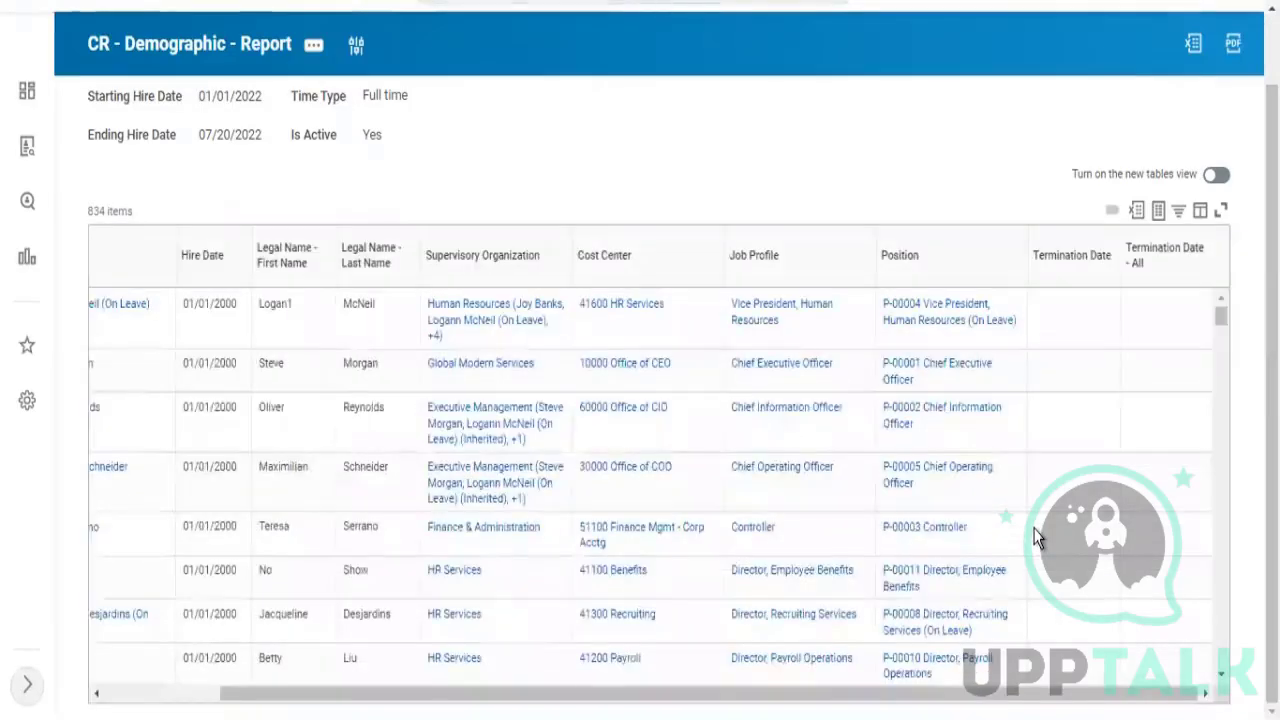
scroll(1035, 538, down, 10)
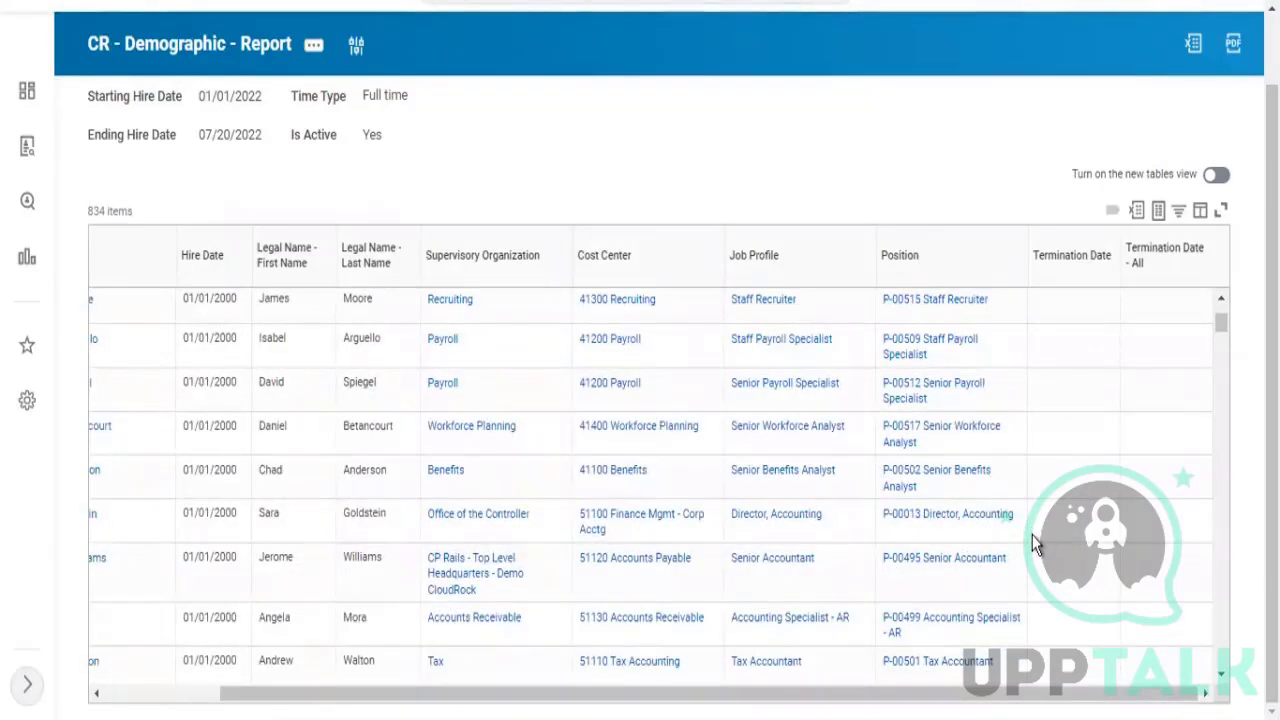
Open the CR - Demographic - Report definition for editing and go to its prompt settings
click(313, 50)
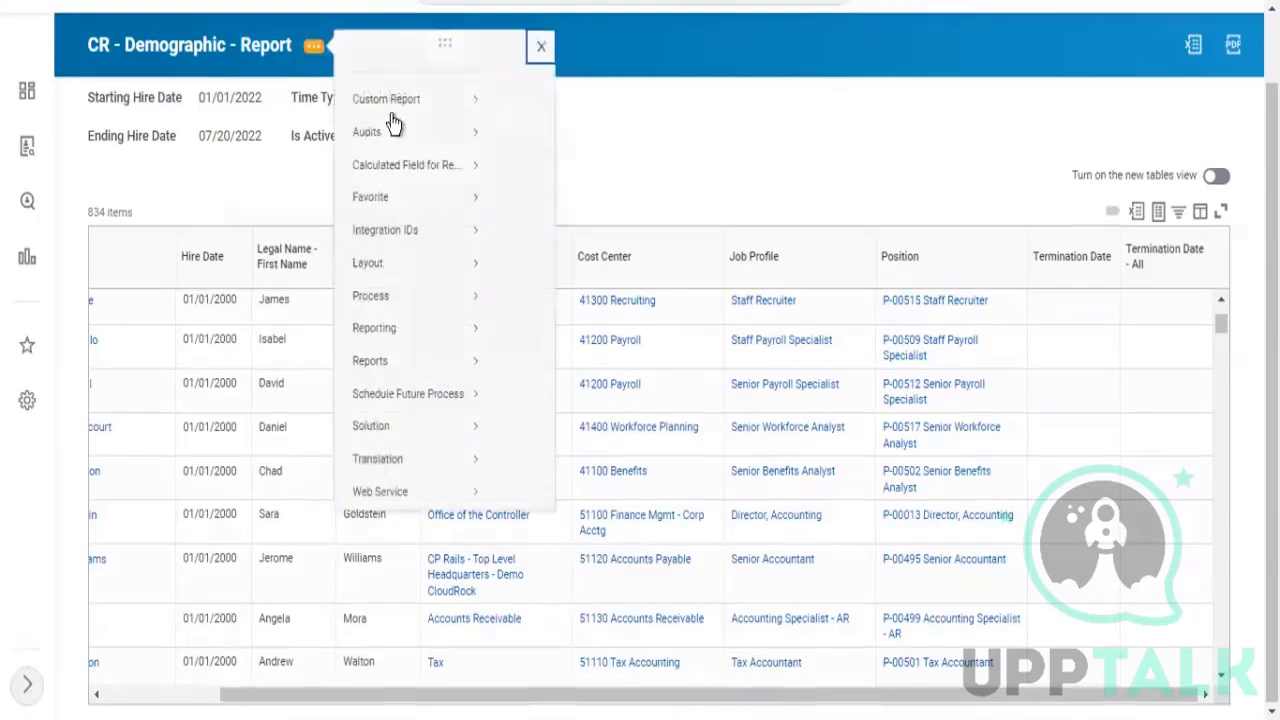
mouse_move(391, 117)
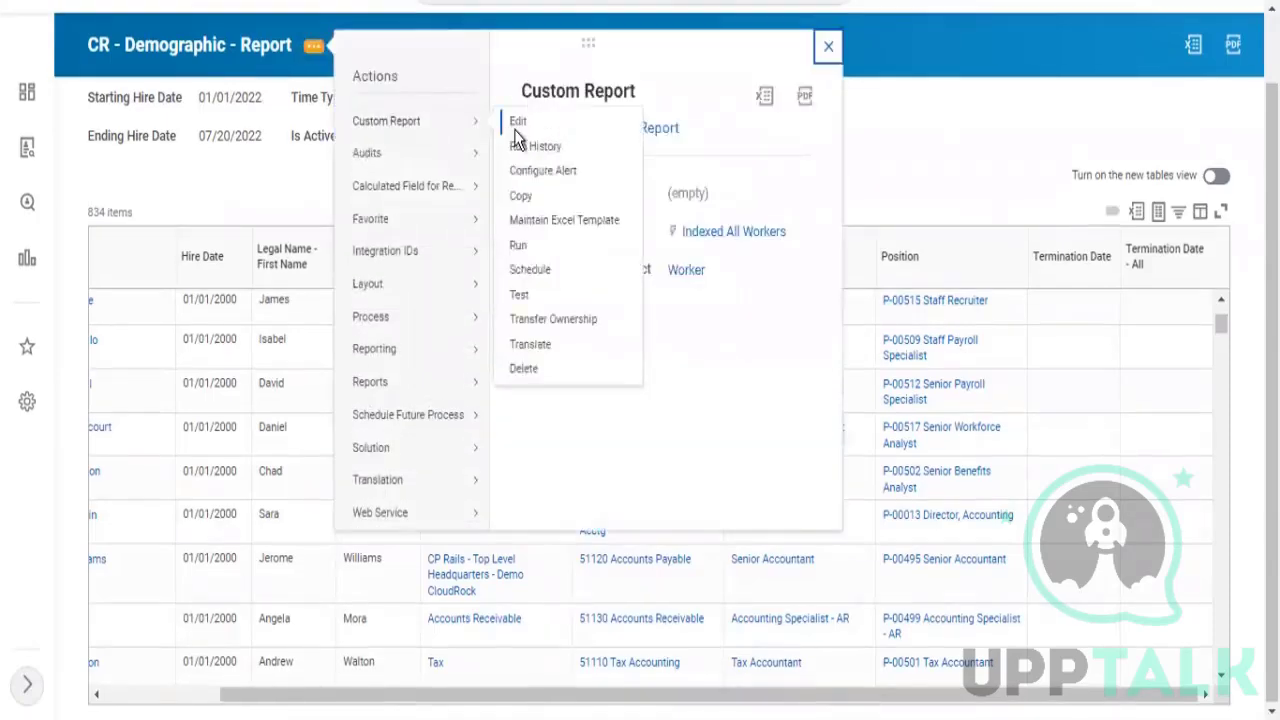
click(517, 124)
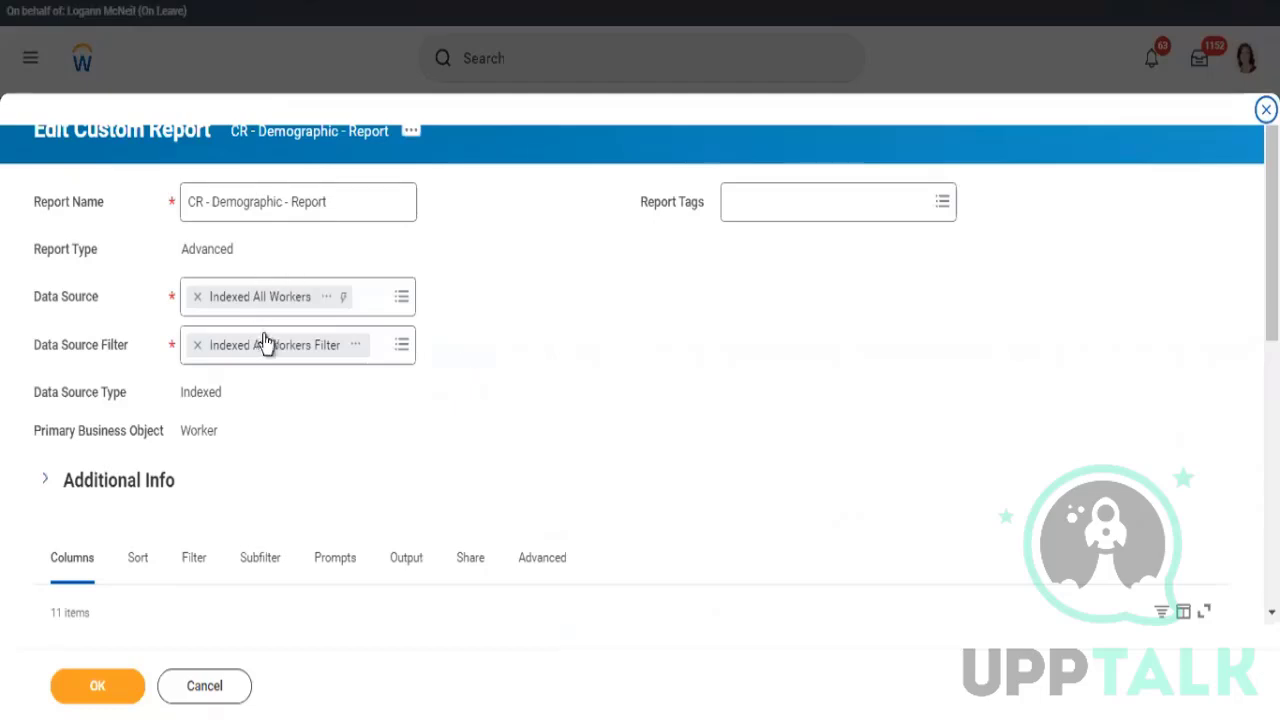
scroll(410, 366, down, 2)
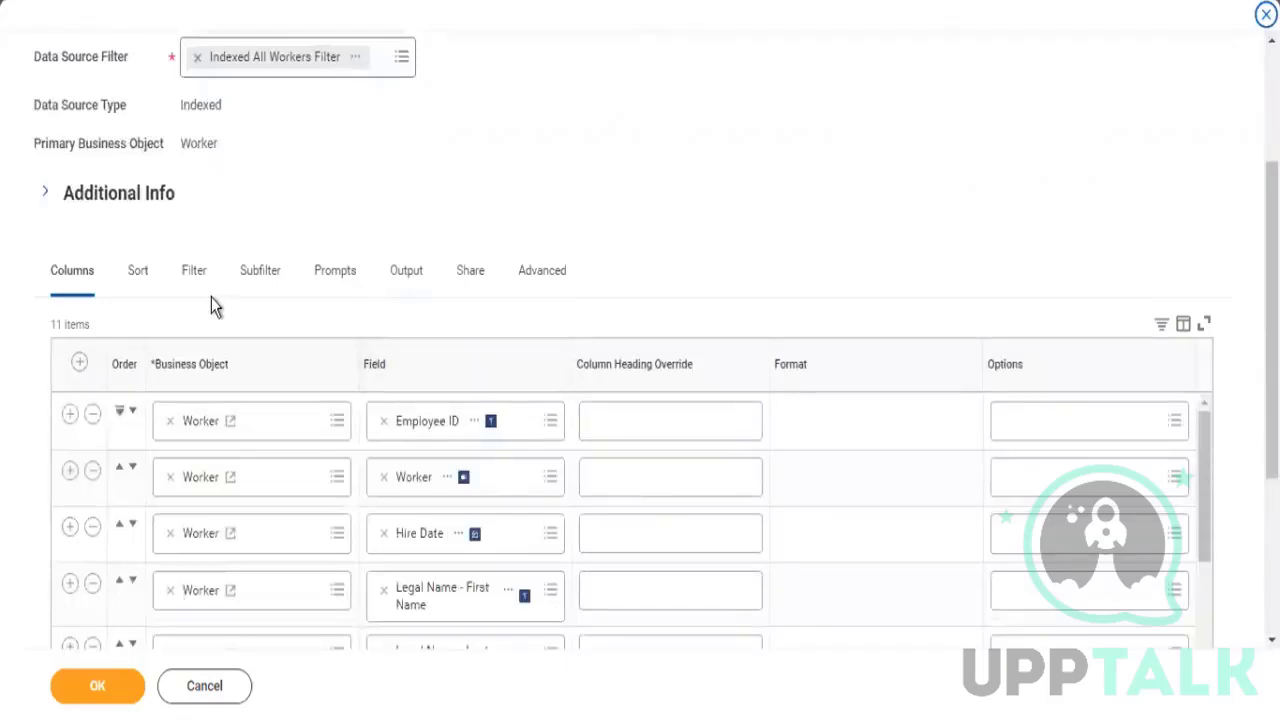
click(335, 278)
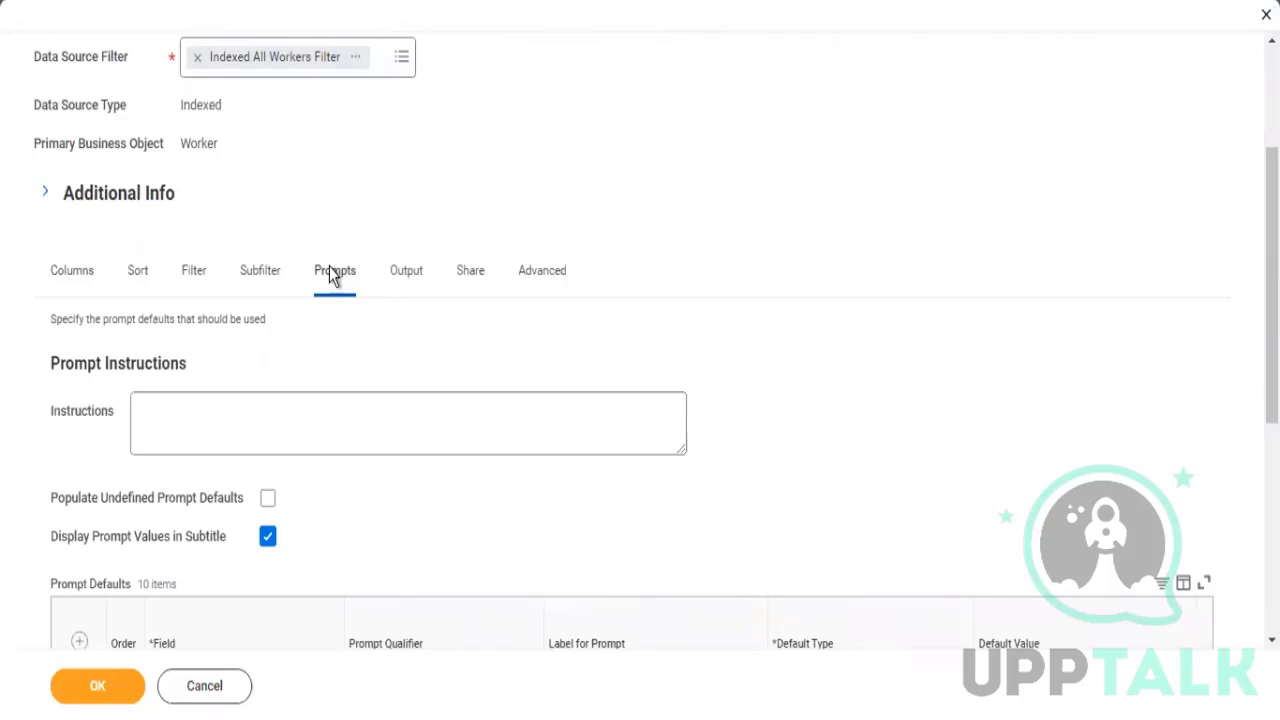
Review the prompt defaults, add an empty row at the start of the table and open its field choices
scroll(404, 365, down, 5)
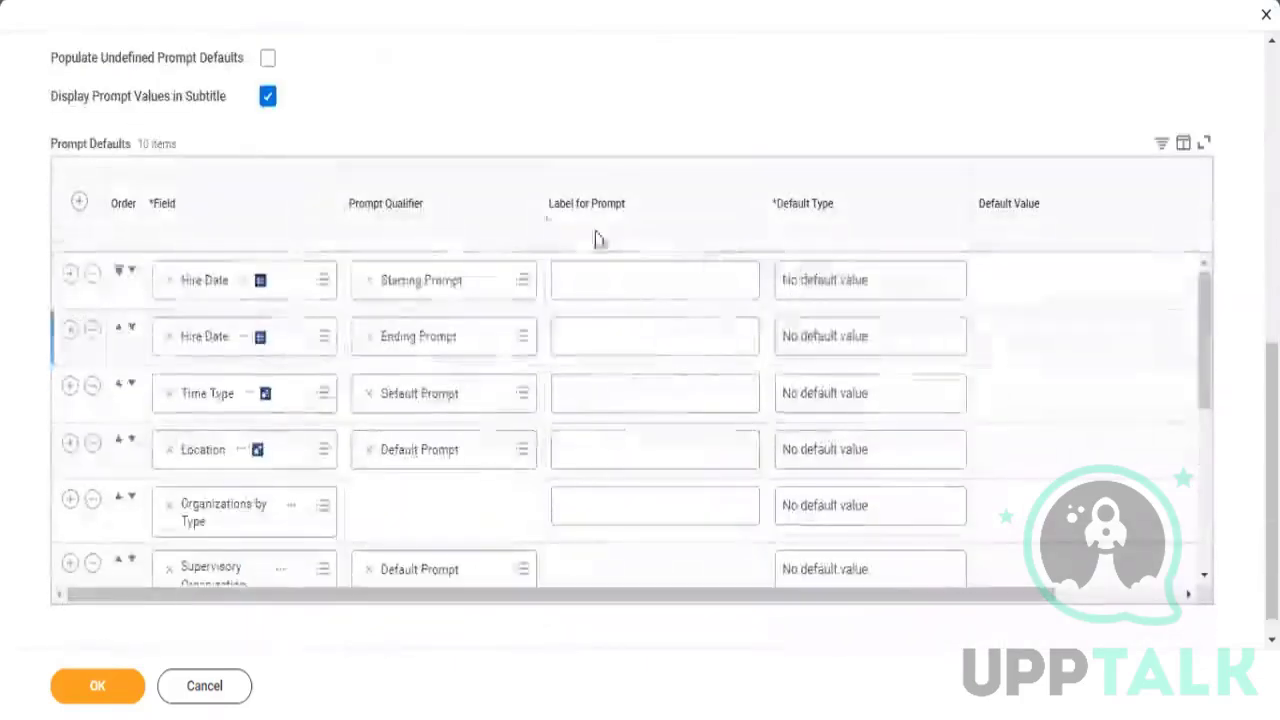
scroll(386, 314, down, 5)
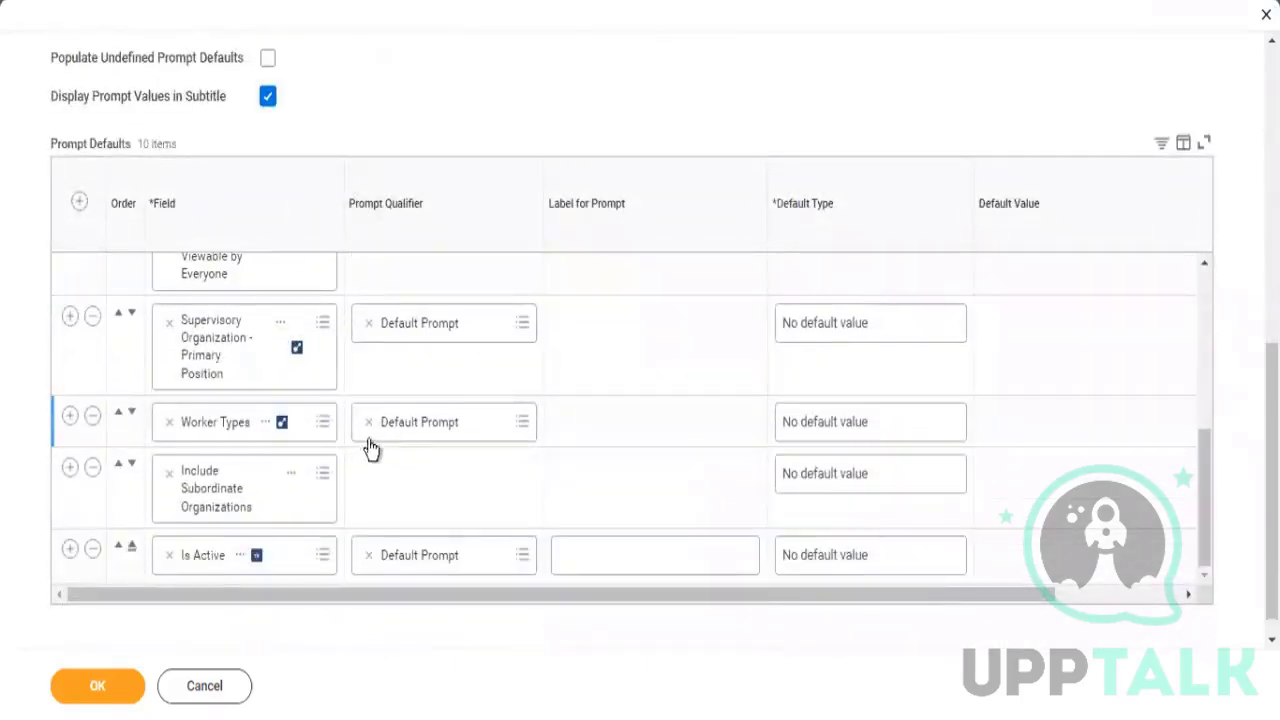
scroll(360, 370, up, 5)
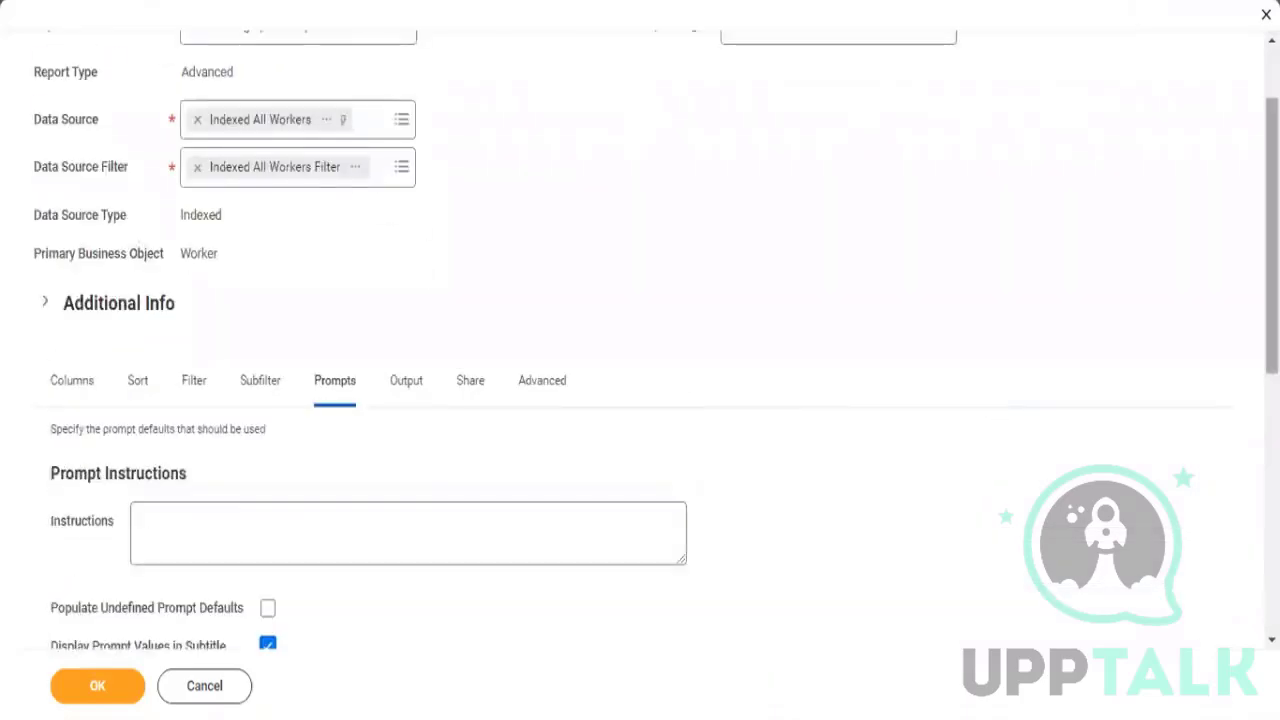
scroll(640, 400, down, 3)
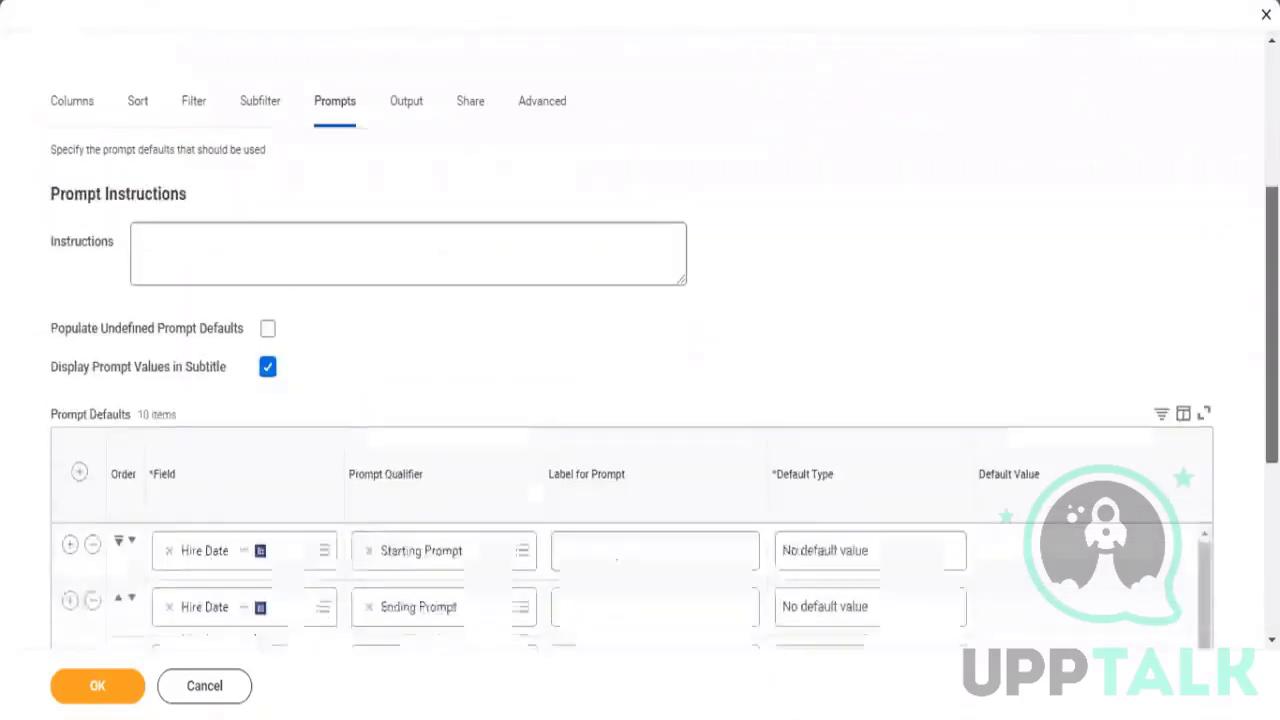
scroll(300, 320, down, 2)
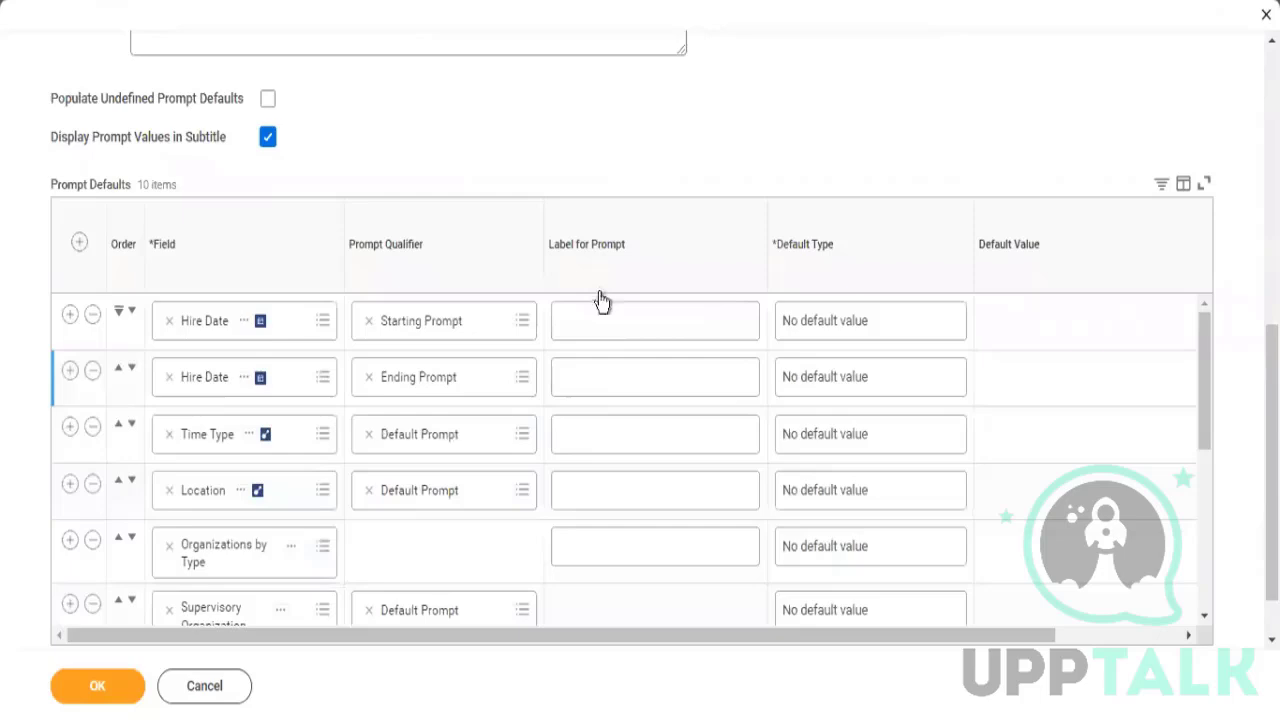
click(78, 244)
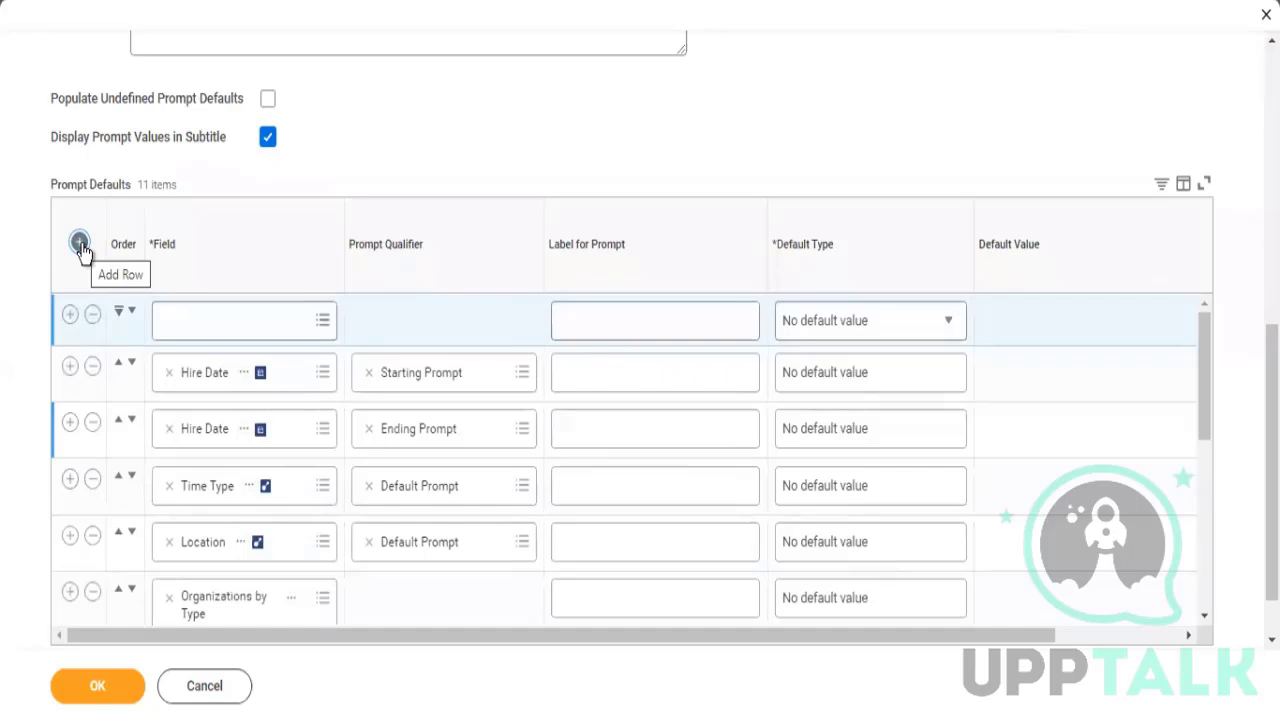
click(294, 329)
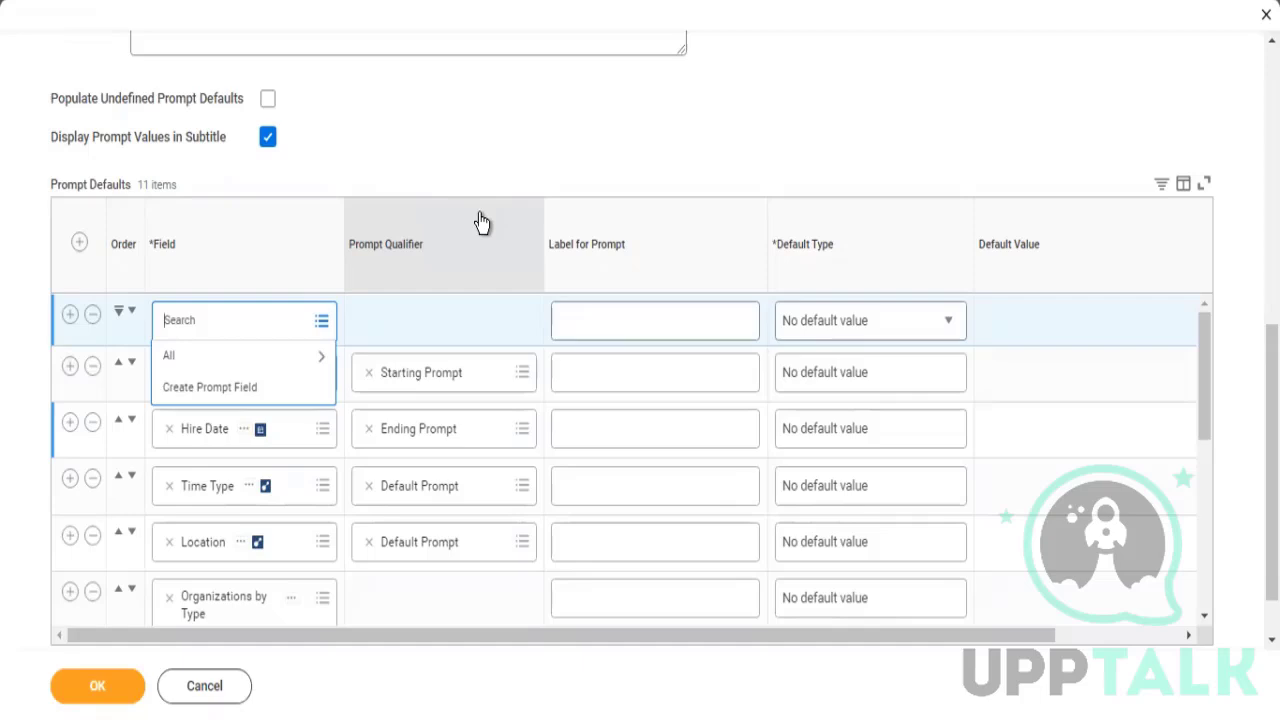
Clear Required for the Is Active prompt and enable Do Not Prompt at Runtime for it
scroll(964, 440, down, 5)
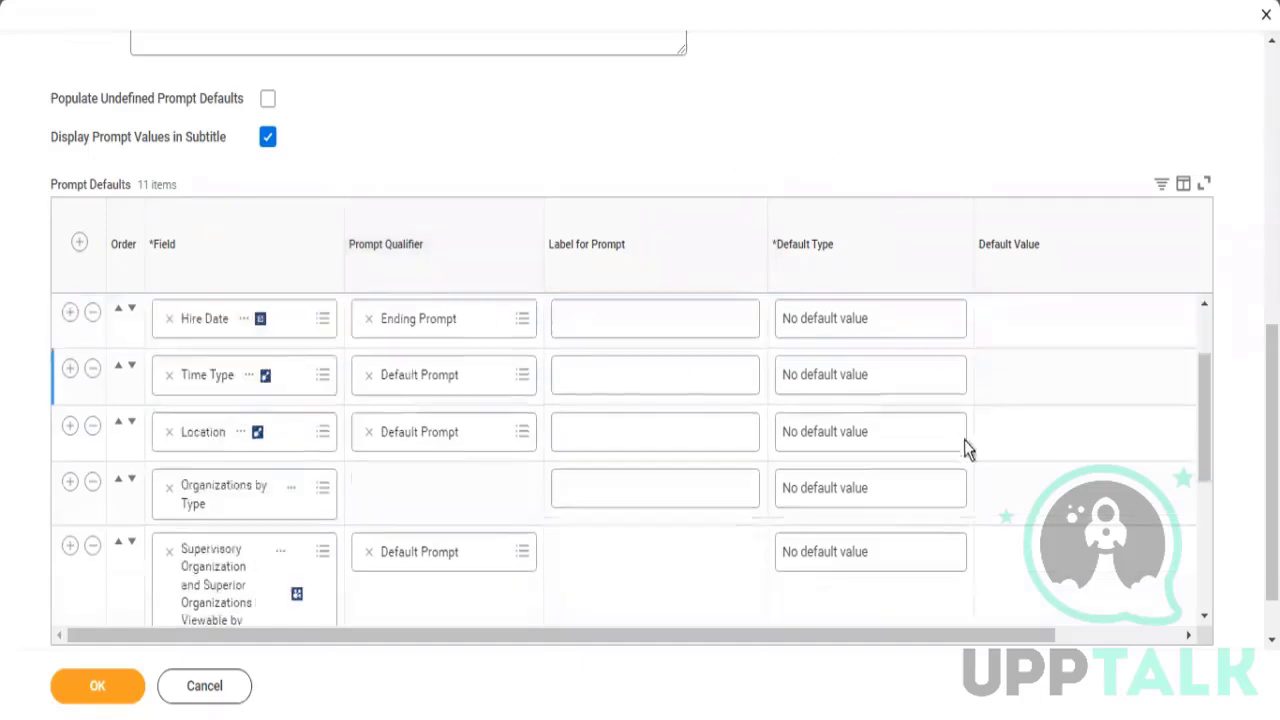
scroll(970, 475, down, 1)
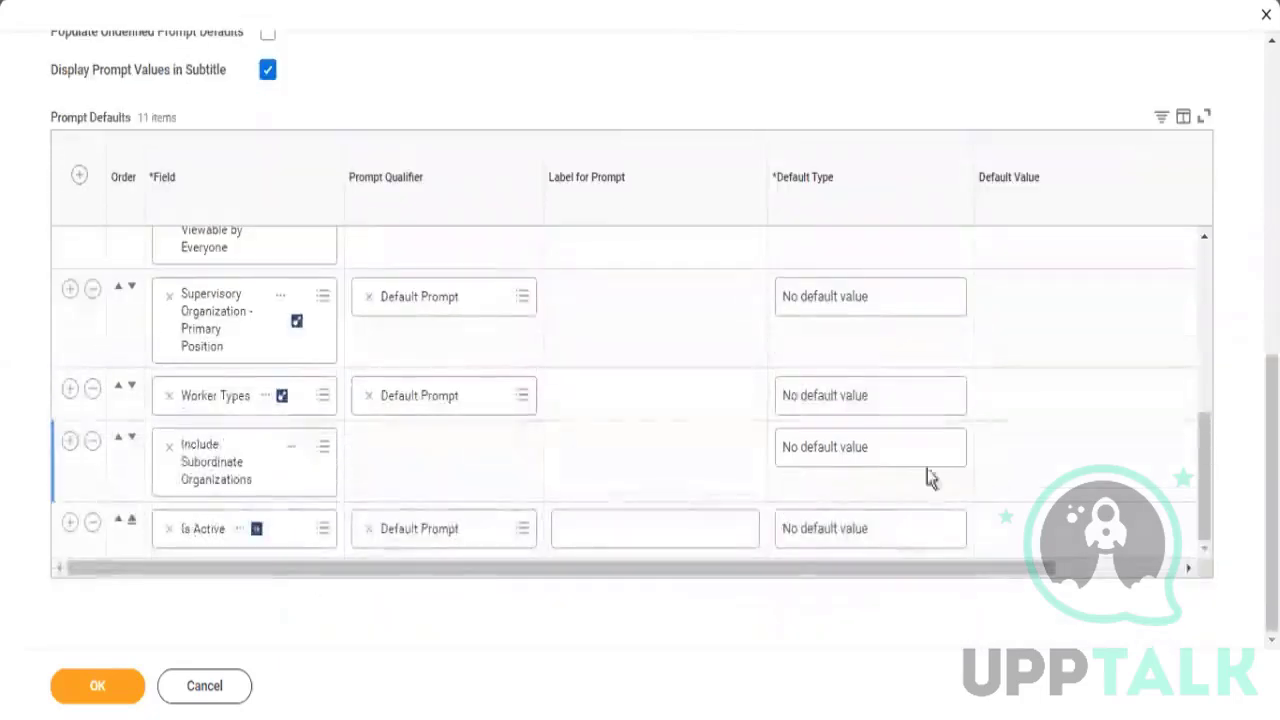
drag(904, 569, 1180, 571)
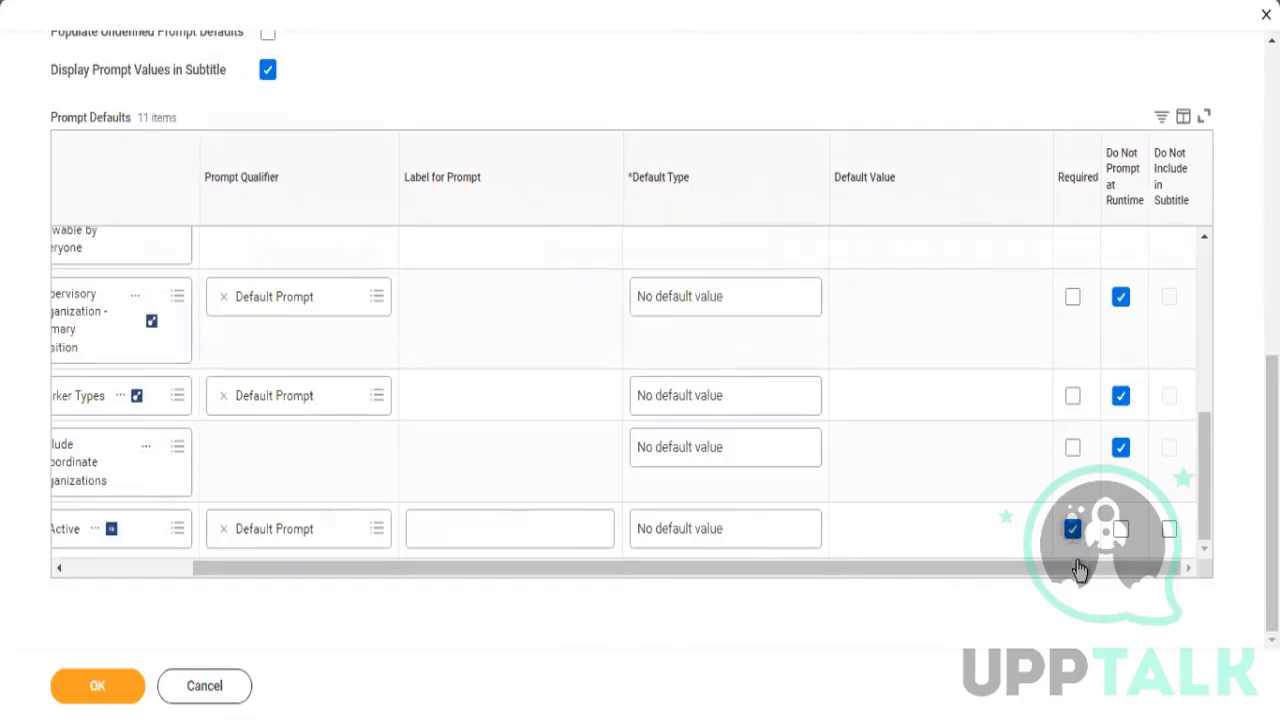
click(1072, 530)
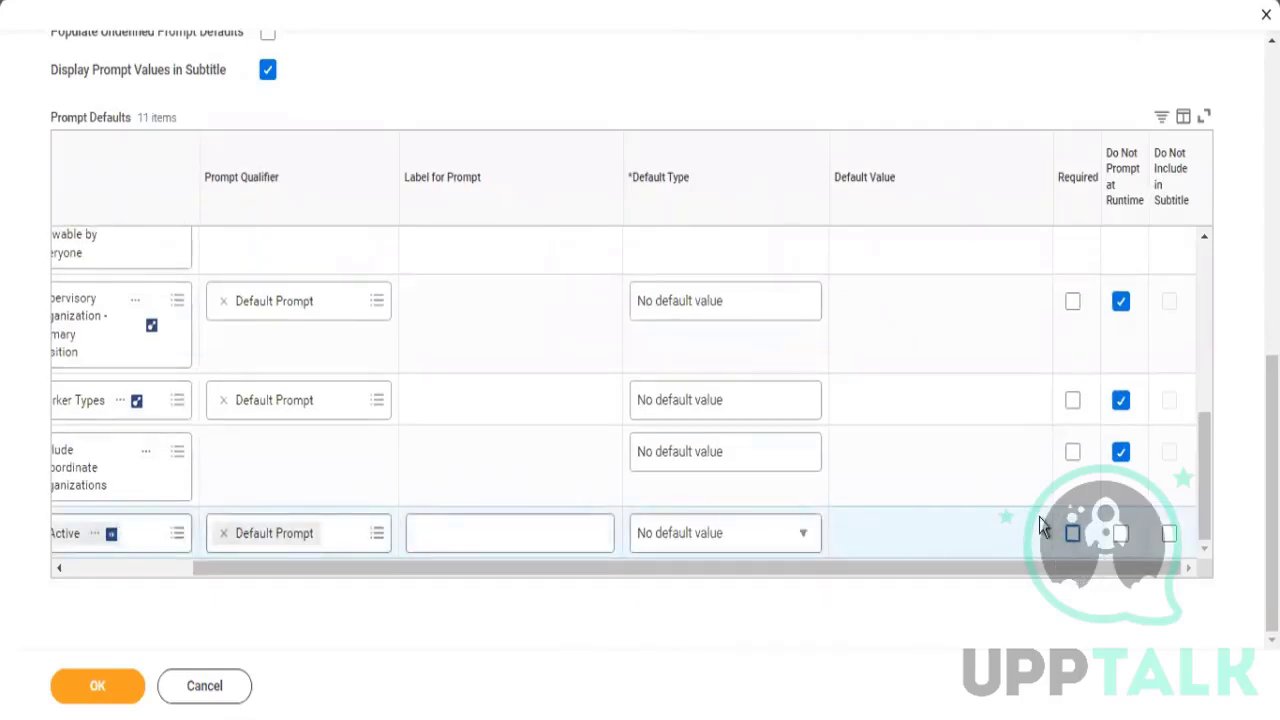
click(1120, 533)
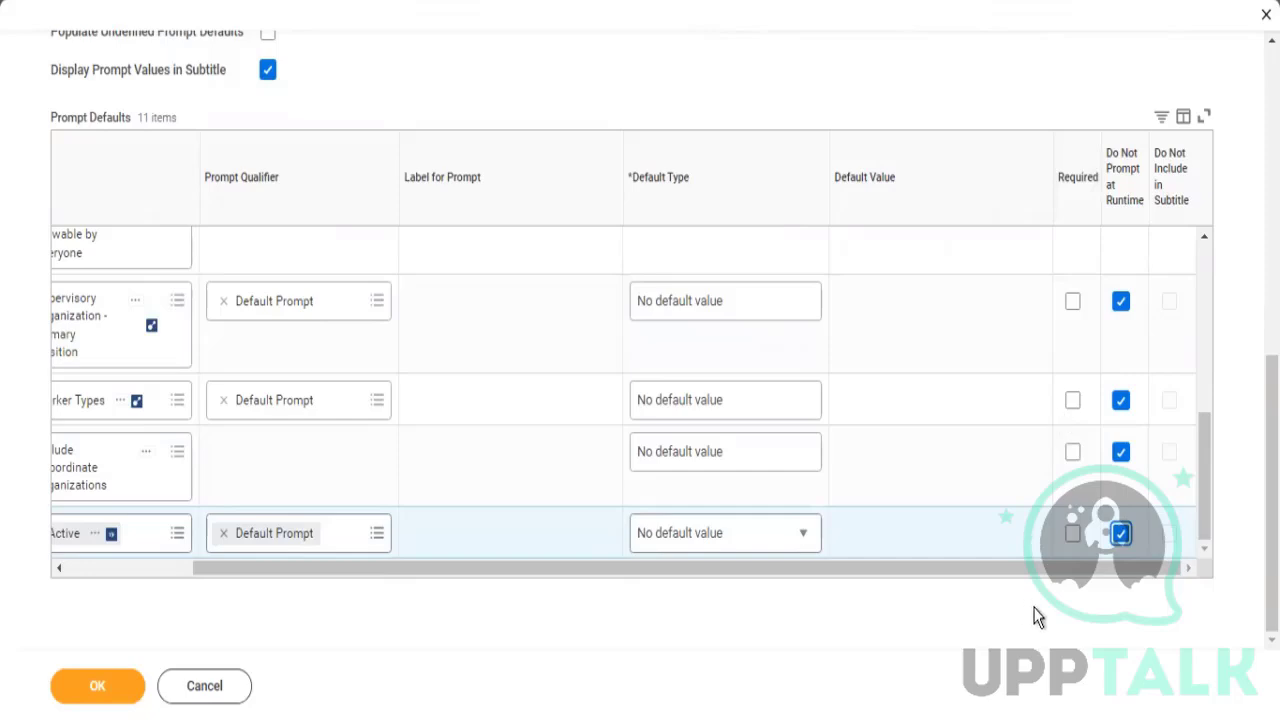
Try the Required option on the Is Active prompt and return it to Do Not Prompt at Runtime only
click(1072, 535)
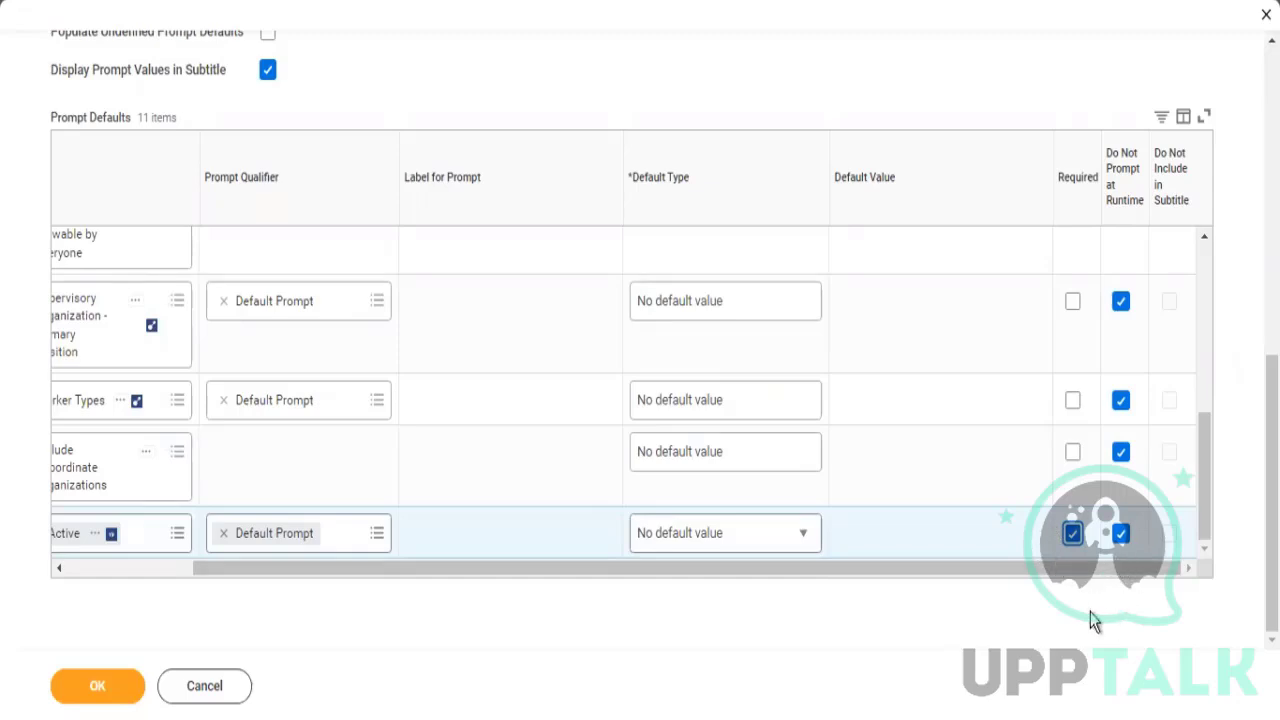
click(1121, 537)
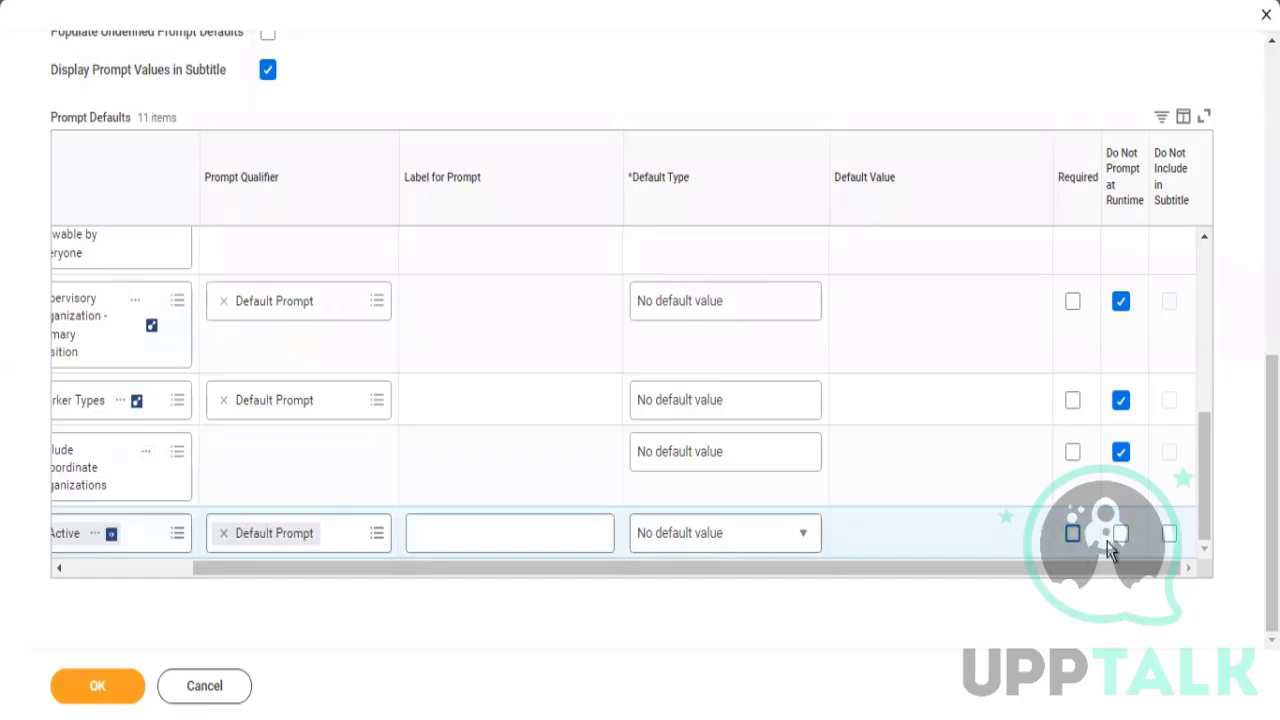
click(1121, 533)
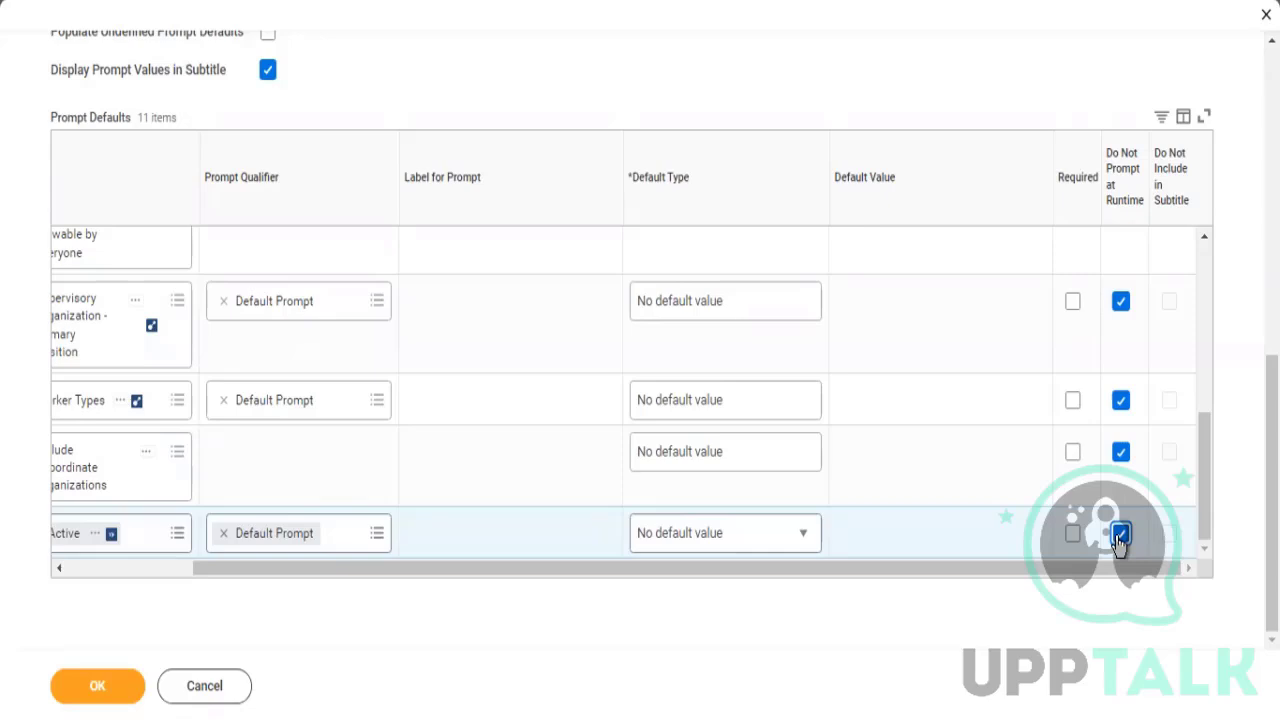
Remove the empty row from the start of the prompt defaults
click(119, 568)
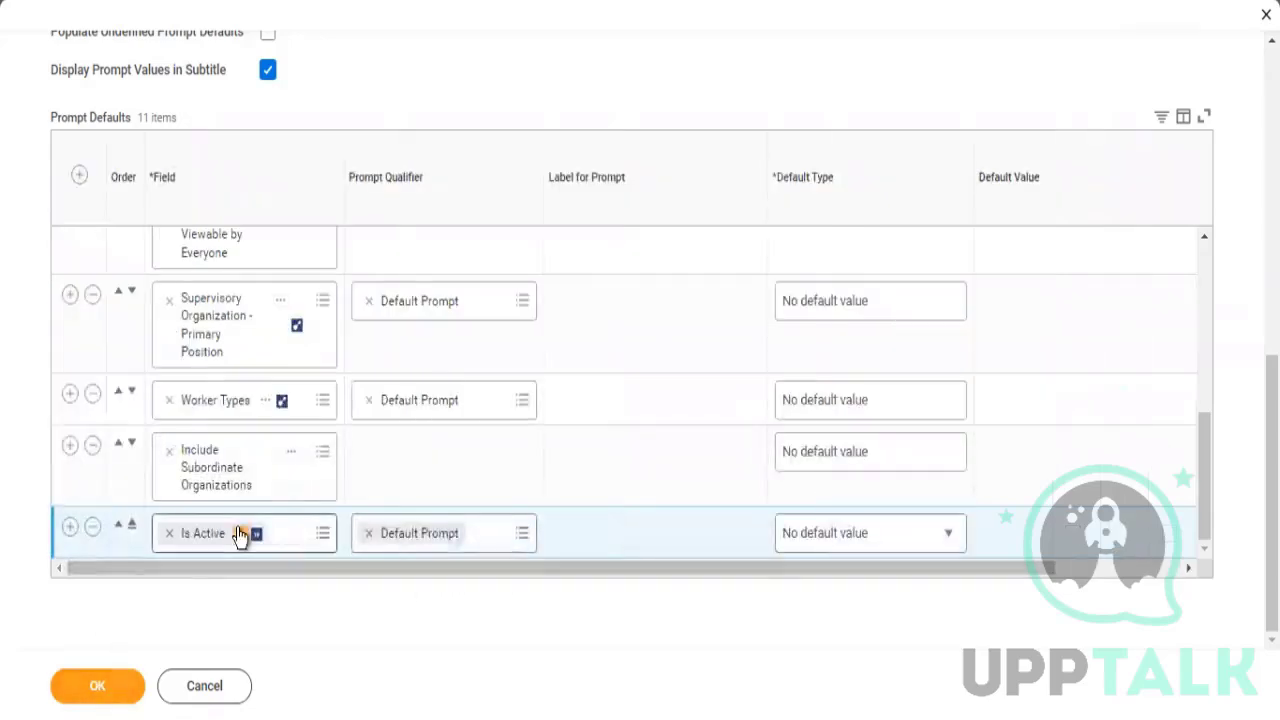
scroll(240, 535, up, 10)
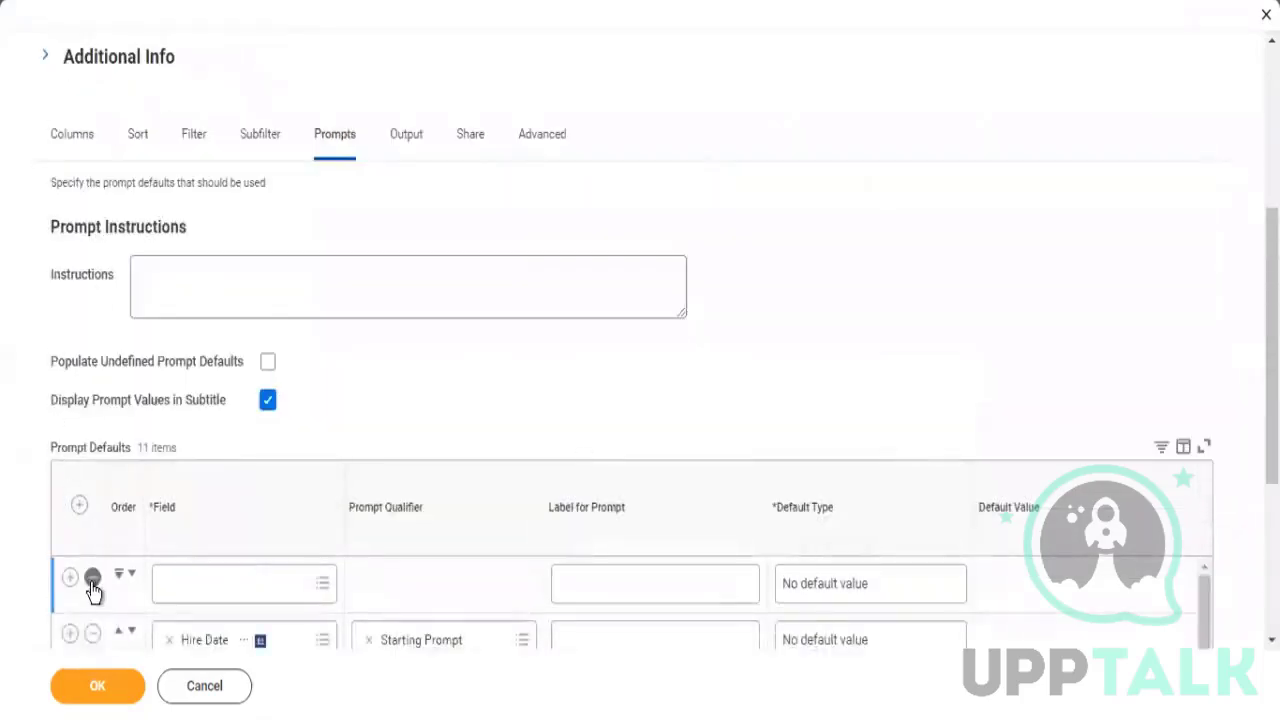
click(92, 580)
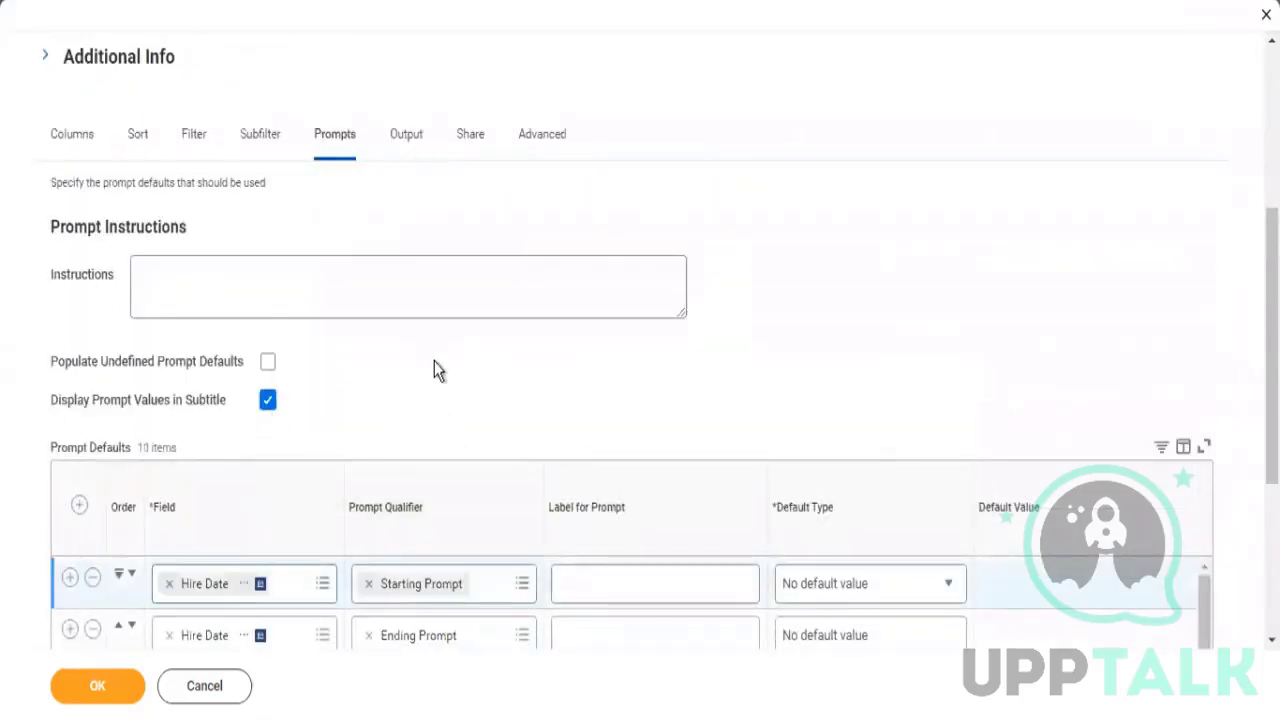
Save the changes to the custom report's prompt defaults
scroll(434, 370, down, 2)
scroll(143, 650, down, 10)
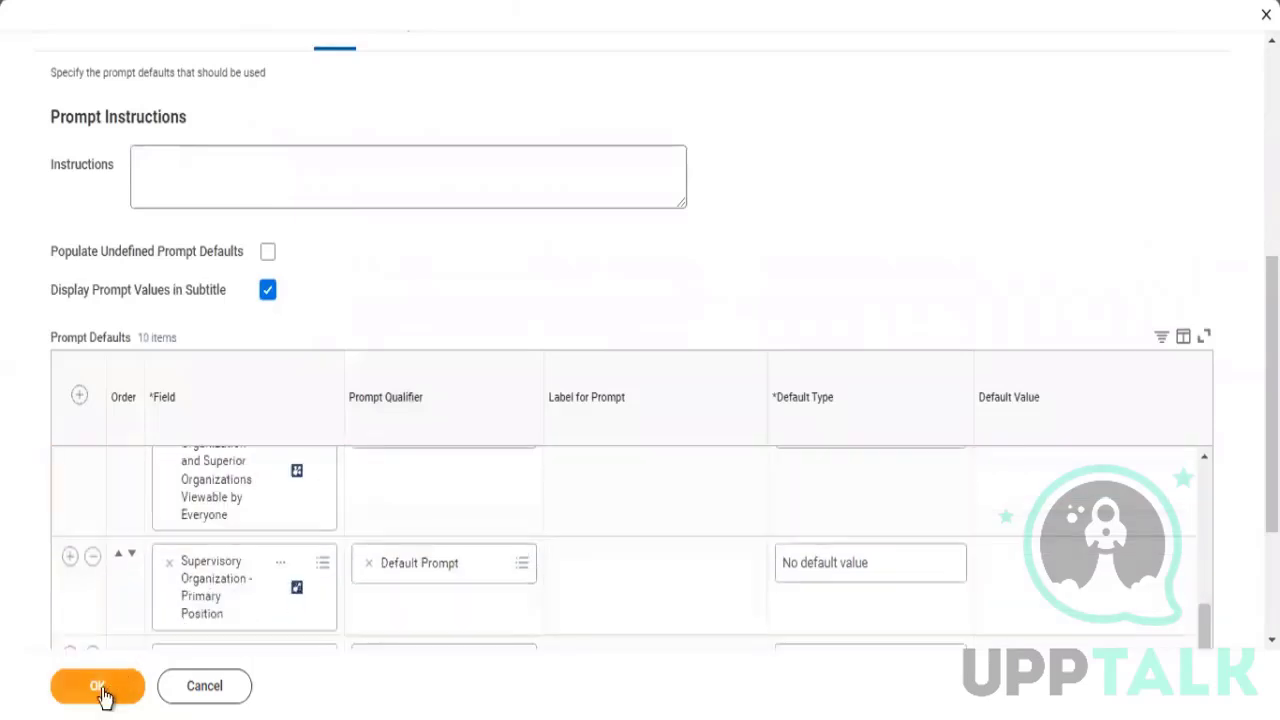
click(103, 690)
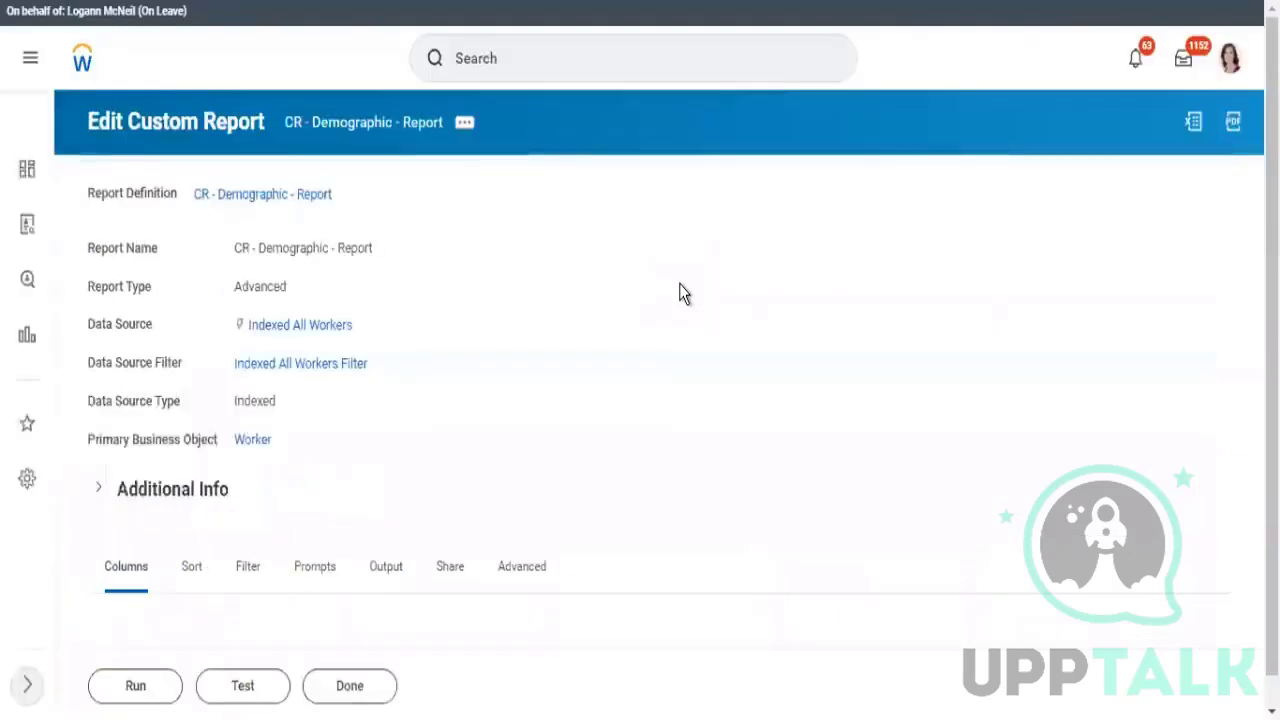
Check the saved prompt defaults in the report summary, and leave the summary for the custom report's view page
scroll(483, 454, down, 5)
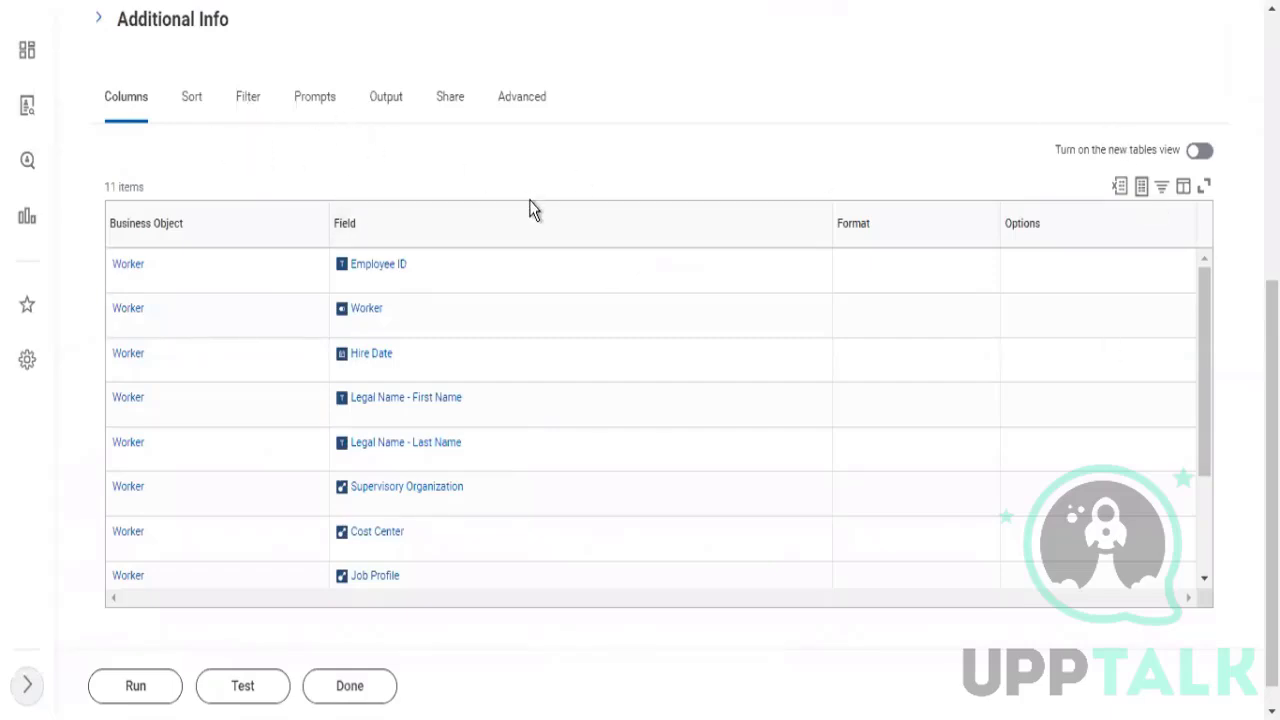
scroll(394, 249, up, 4)
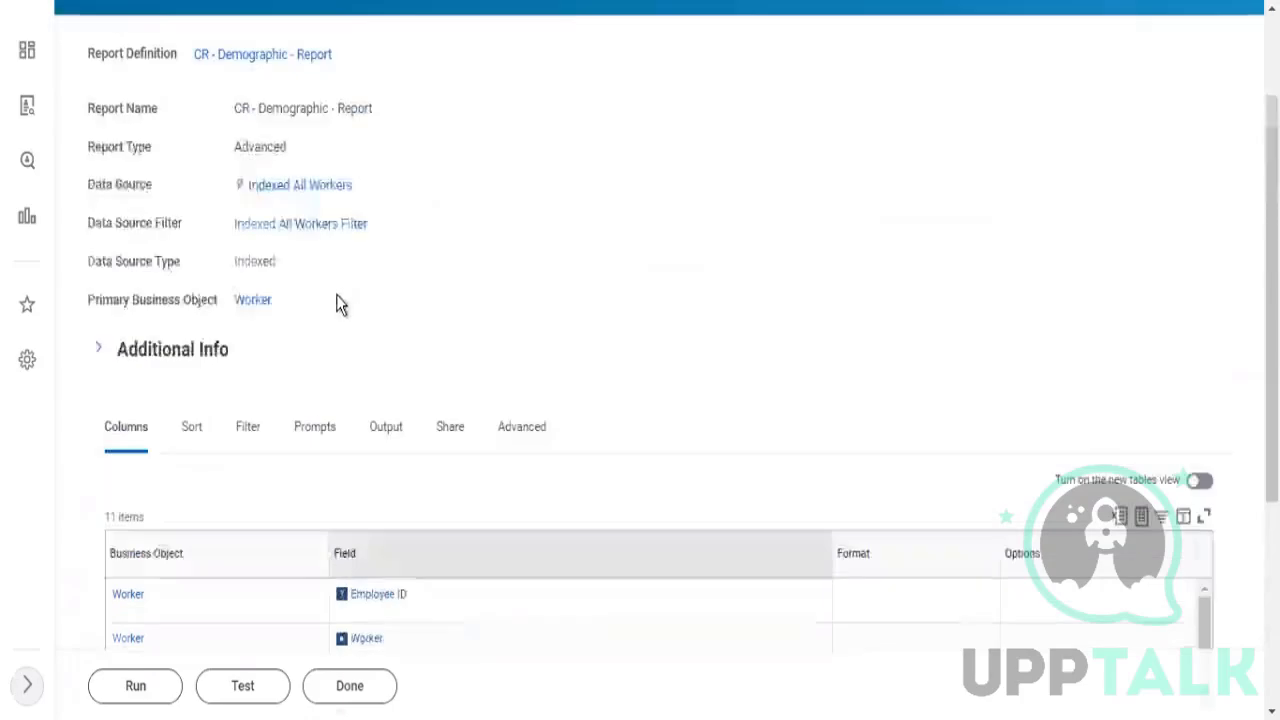
scroll(337, 303, down, 2)
click(325, 221)
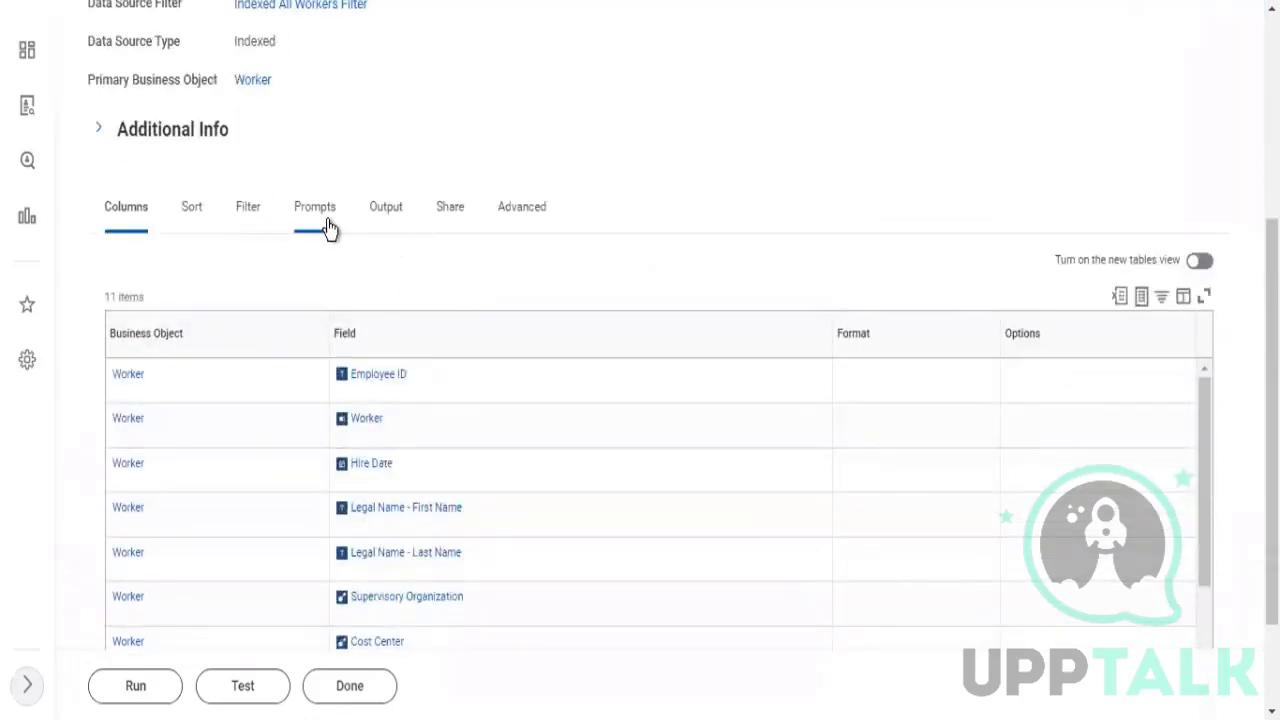
scroll(300, 380, down, 4)
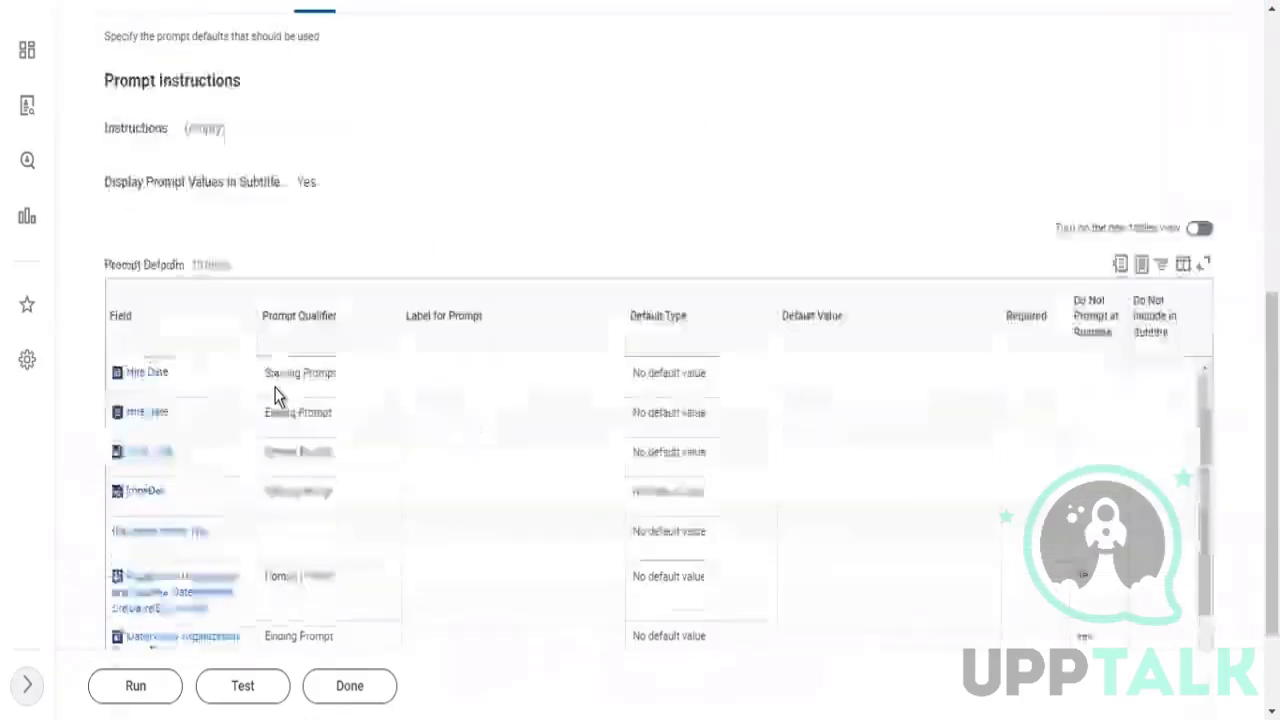
click(113, 694)
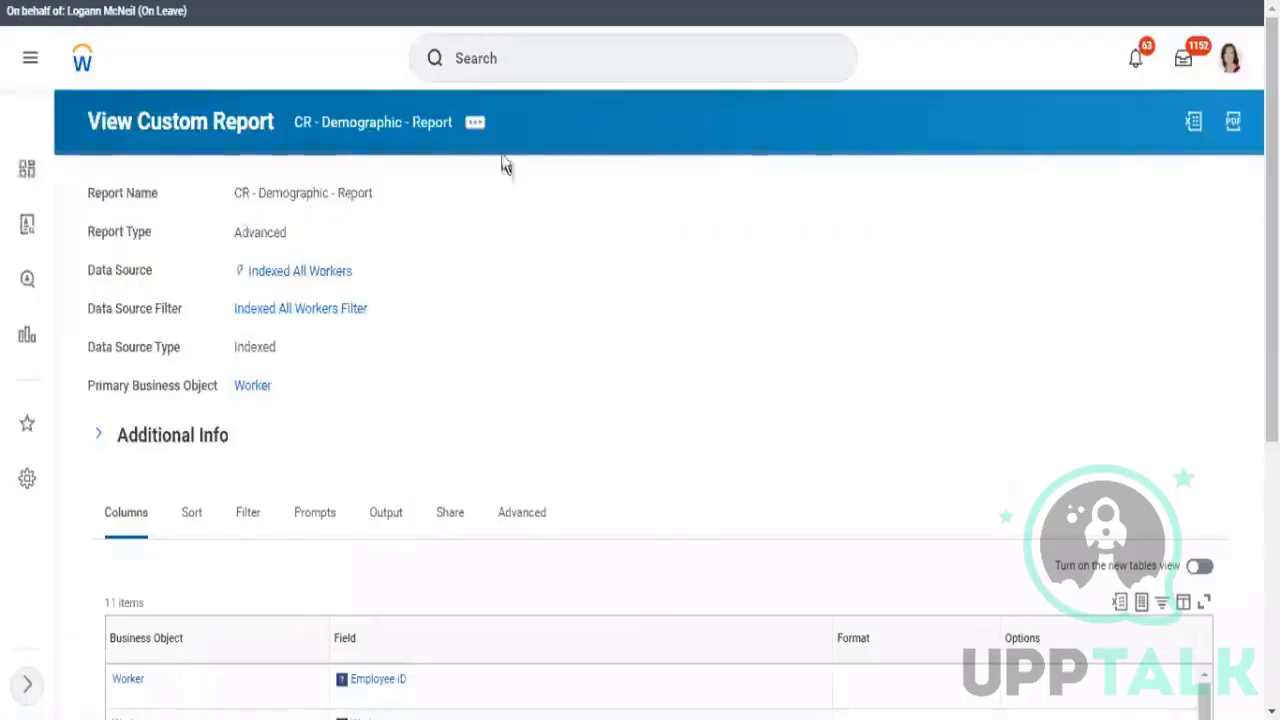
Edit the custom report and remove the Starting Prompt and Ending Prompt rows for Hire Date from its prompt defaults
click(475, 123)
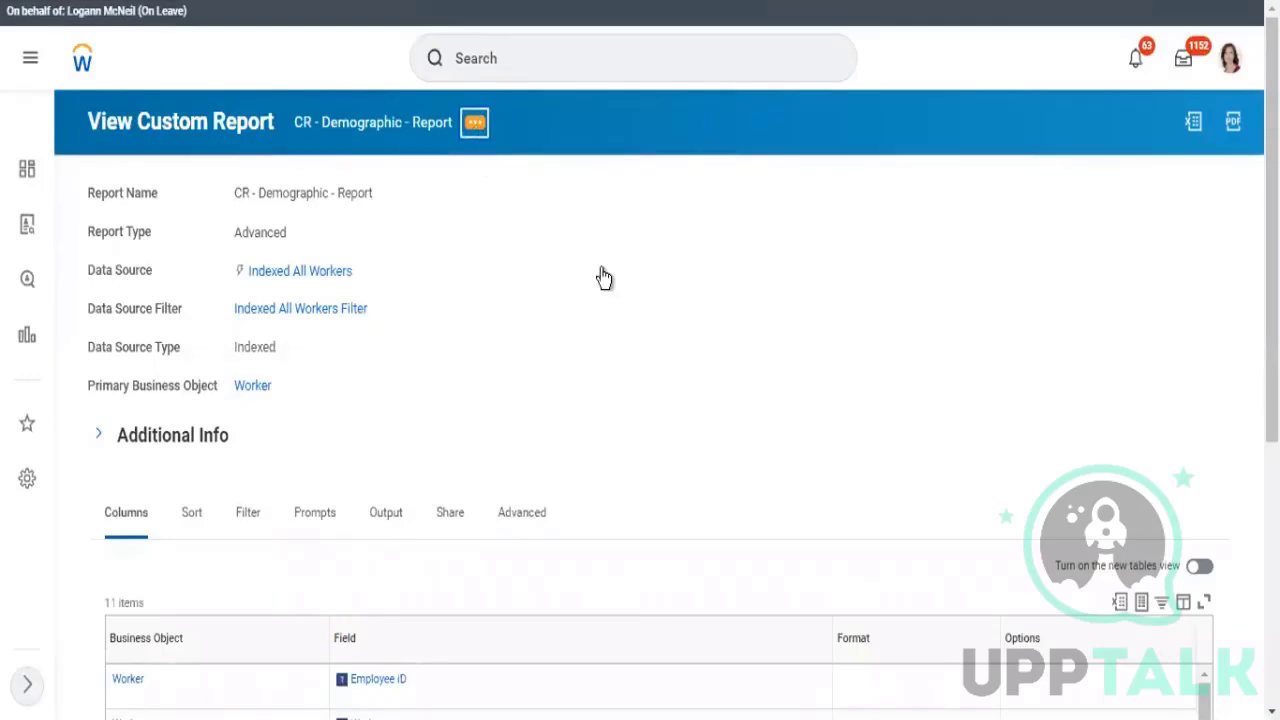
click(679, 204)
scroll(278, 350, down, 3)
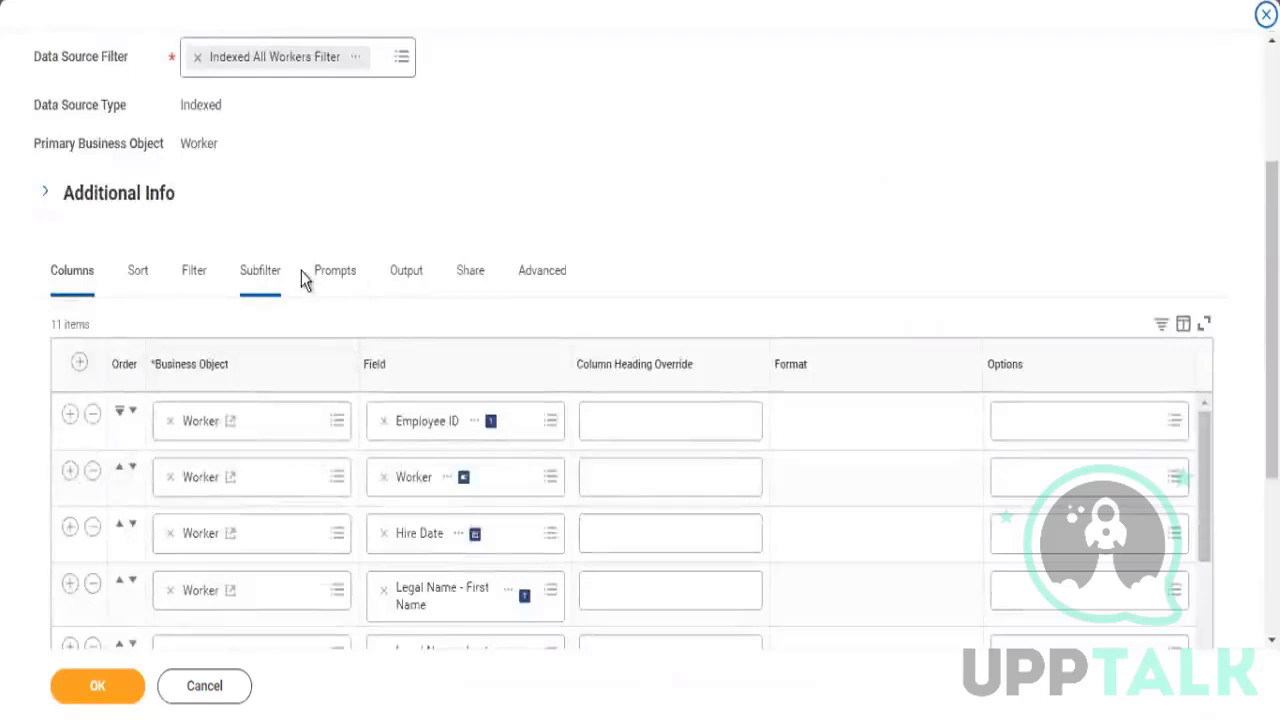
click(335, 285)
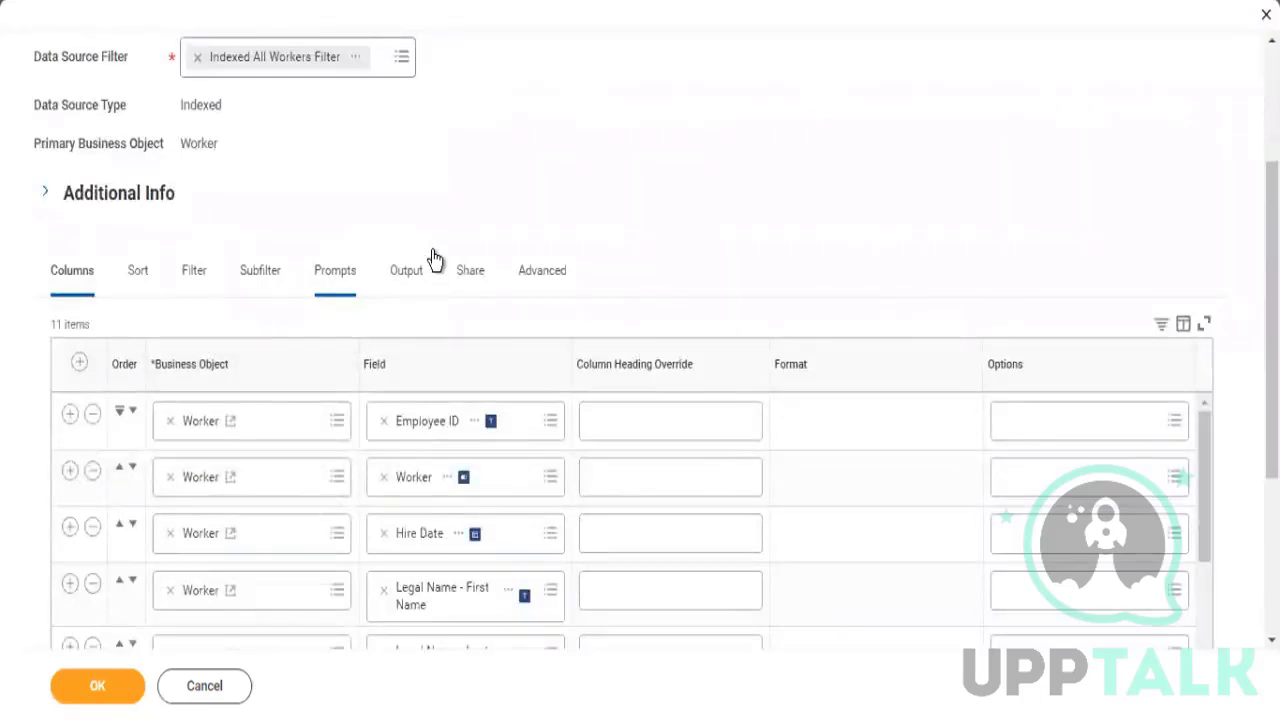
scroll(318, 405, down, 1)
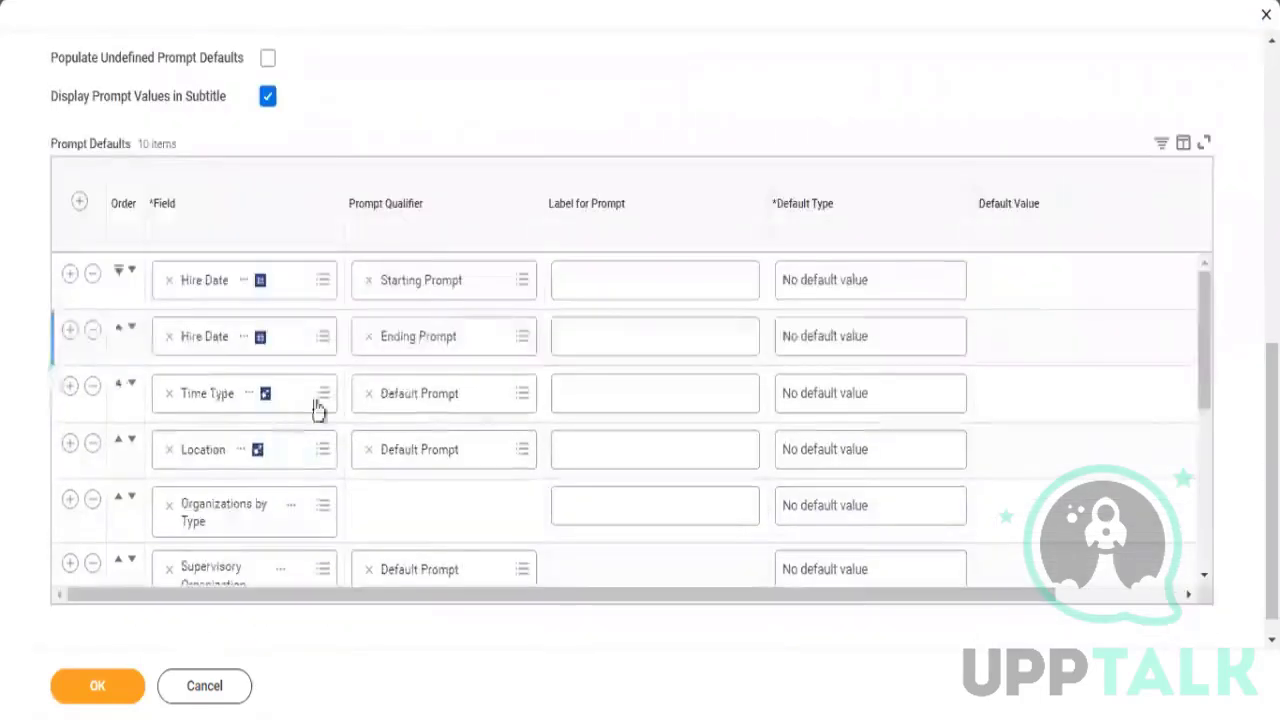
click(92, 332)
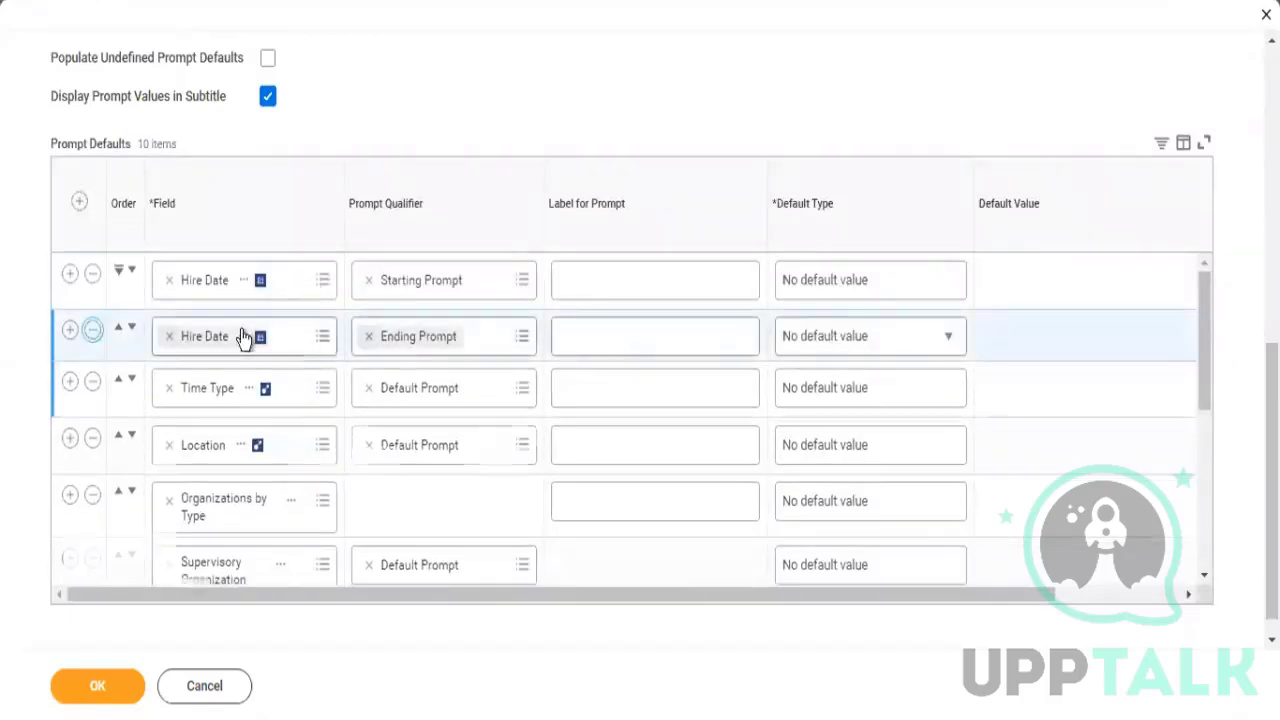
click(92, 274)
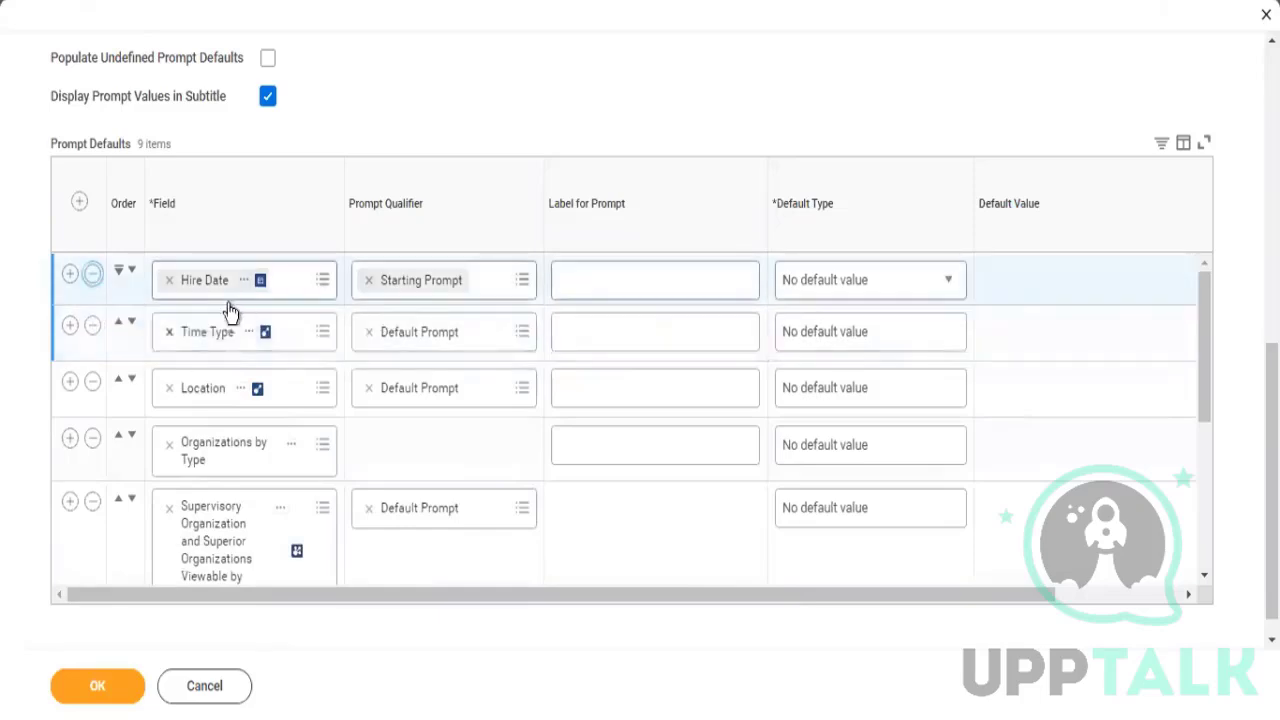
scroll(282, 293, up, 1)
click(286, 294)
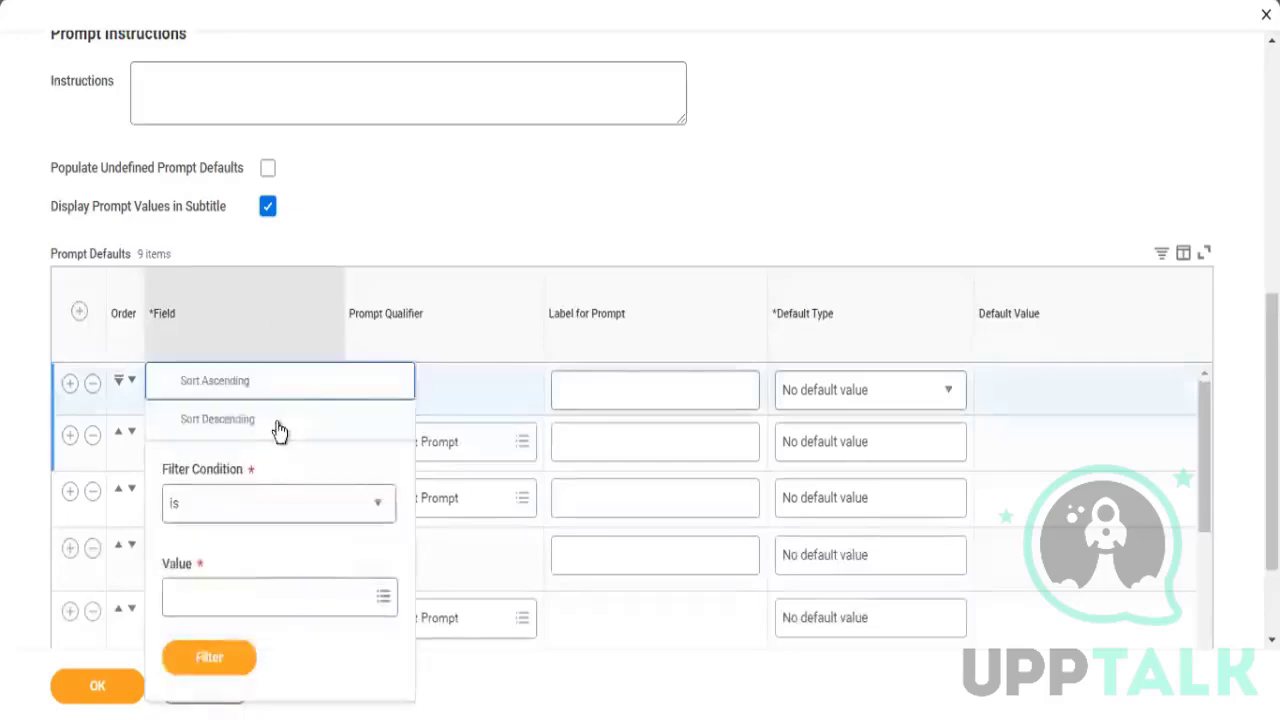
click(240, 606)
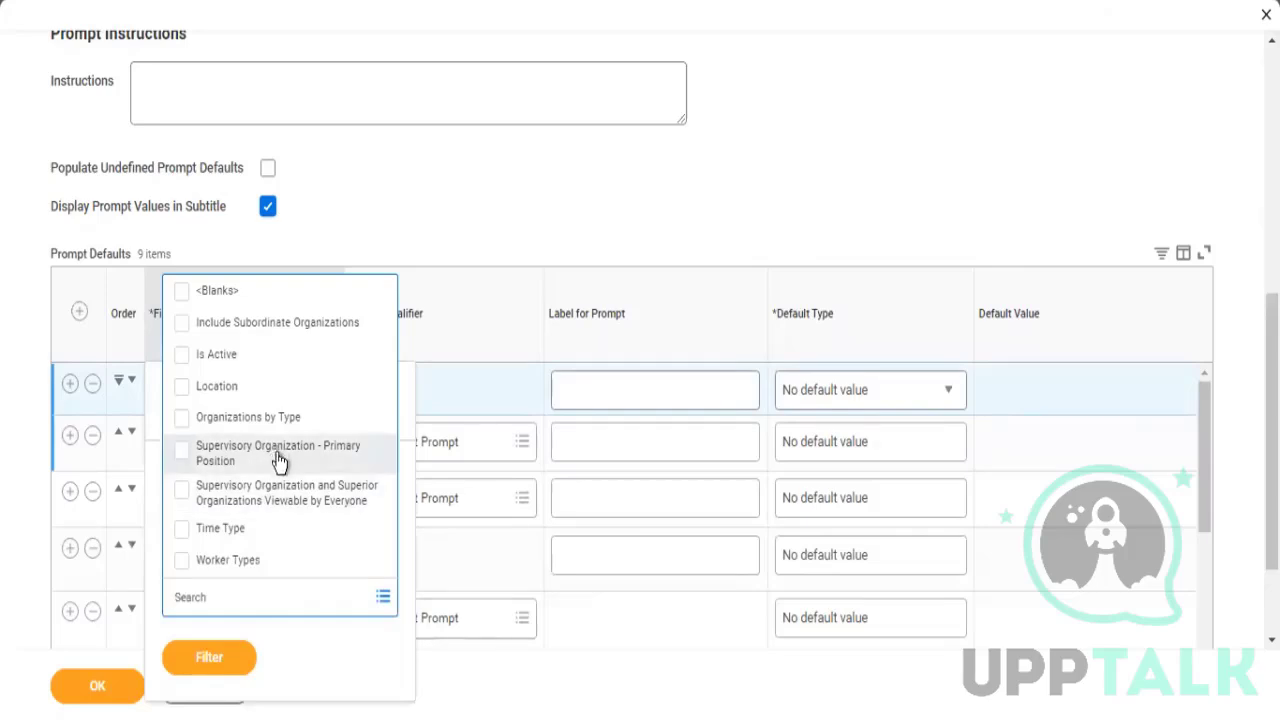
click(428, 229)
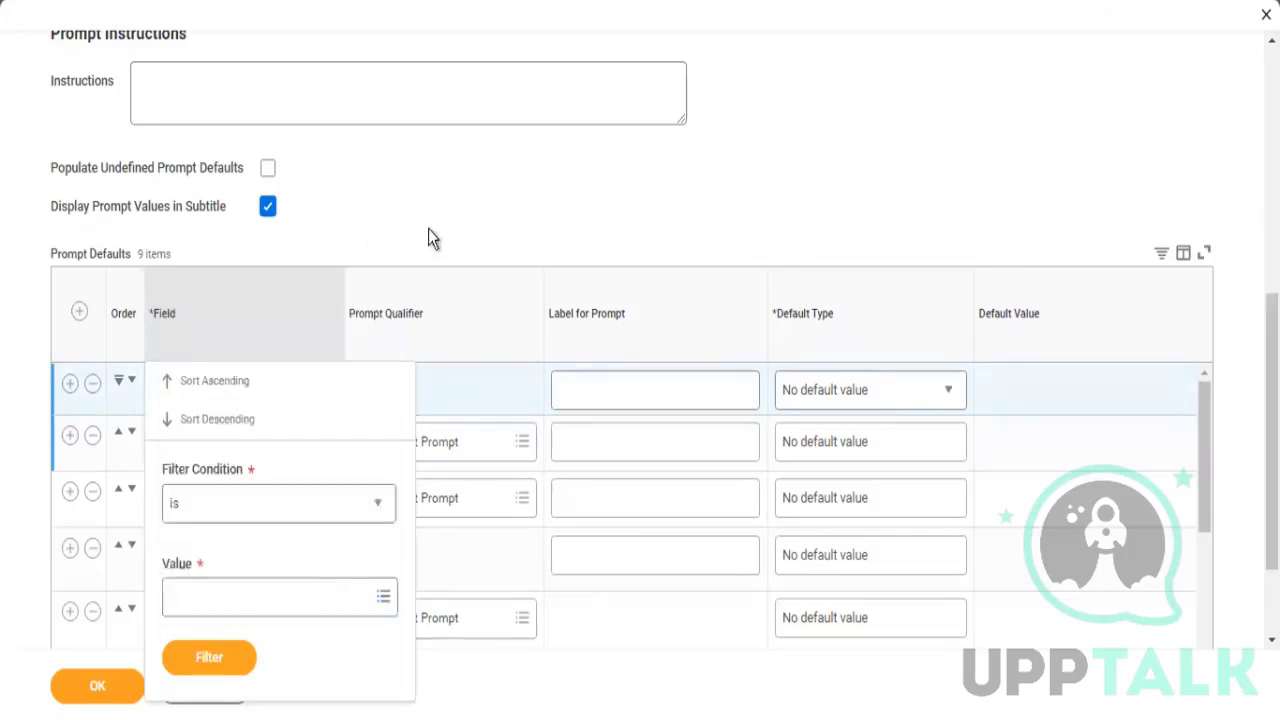
click(631, 227)
Try adding Hire Date manually as the first prompt default with another row before it, and remove the Hire Date row
click(254, 390)
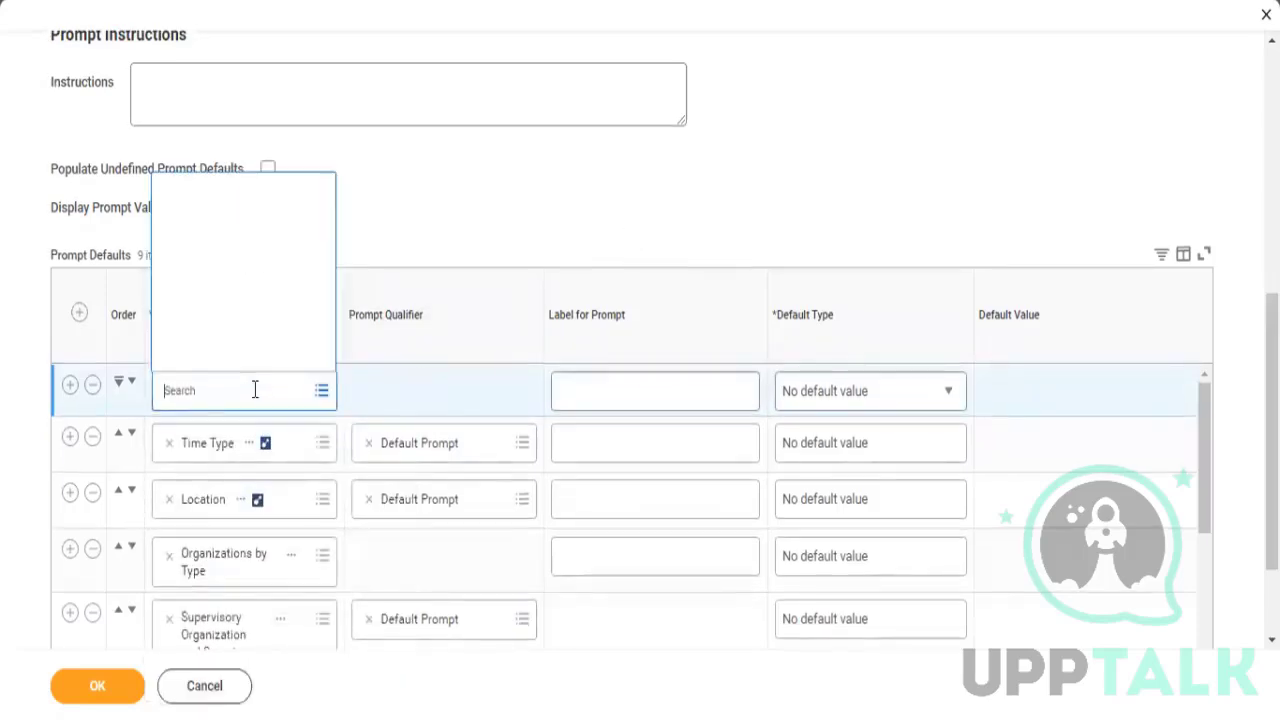
text(e Date)
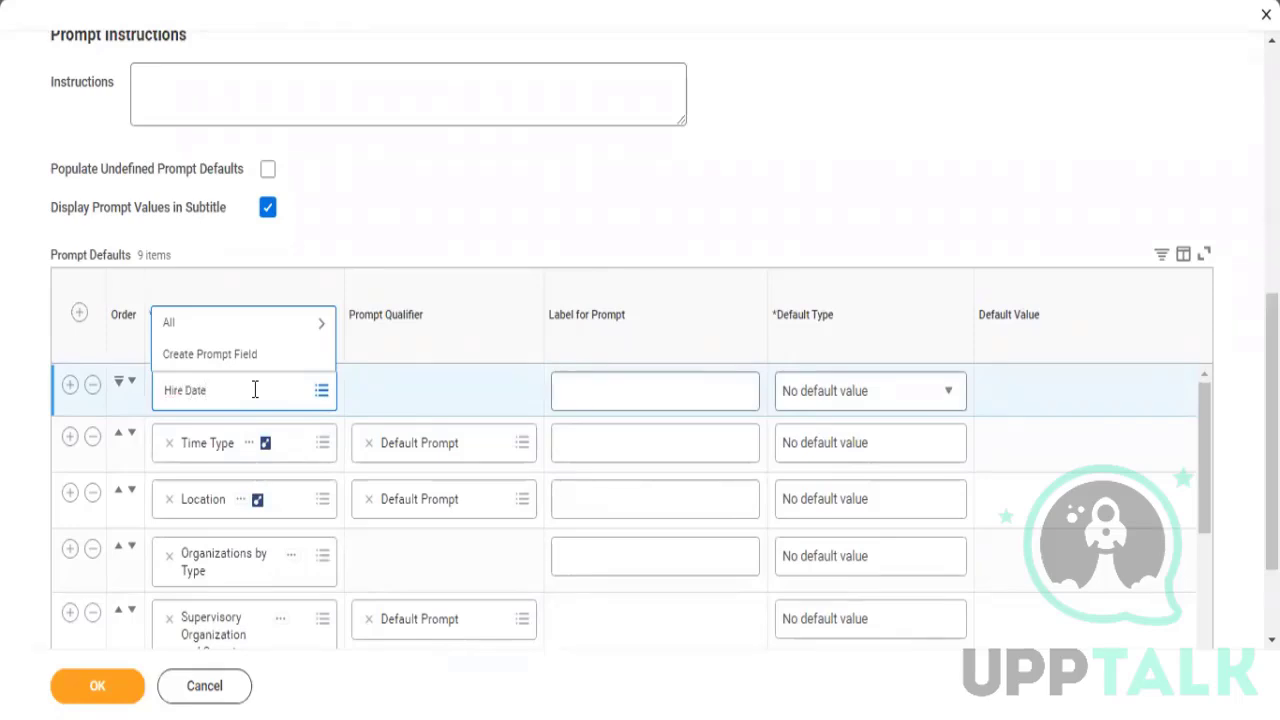
key(Return)
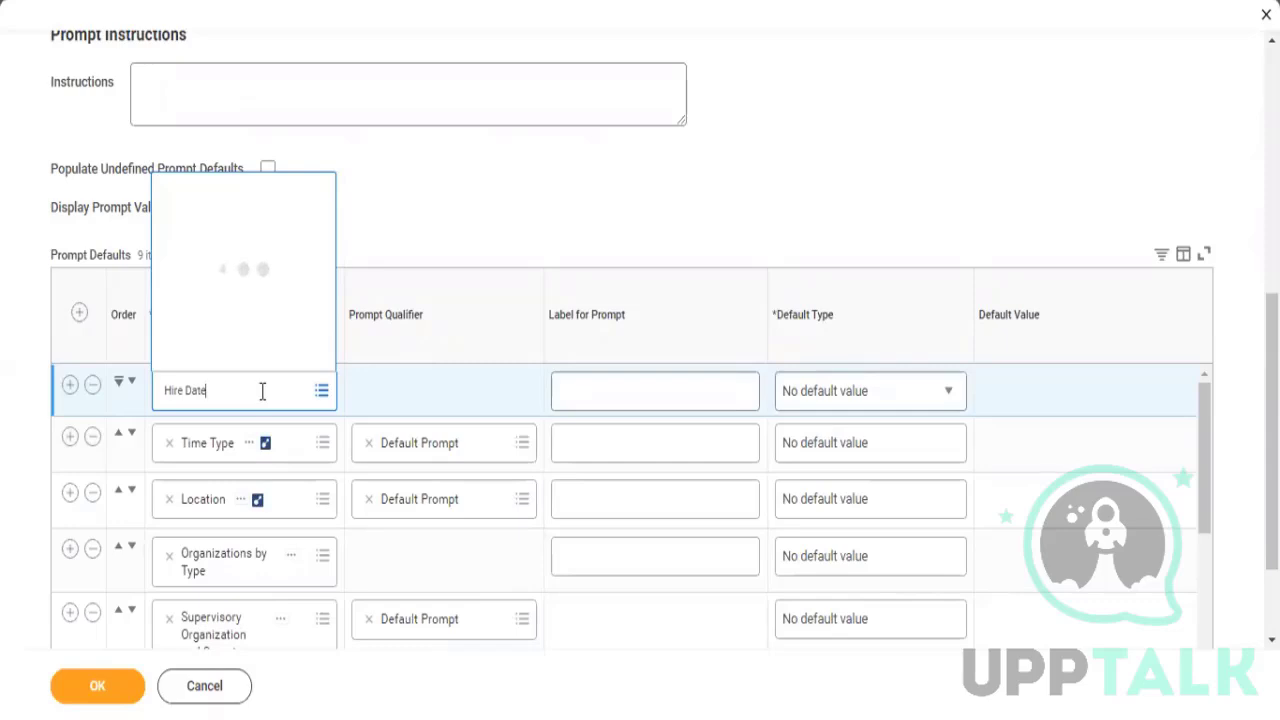
click(79, 313)
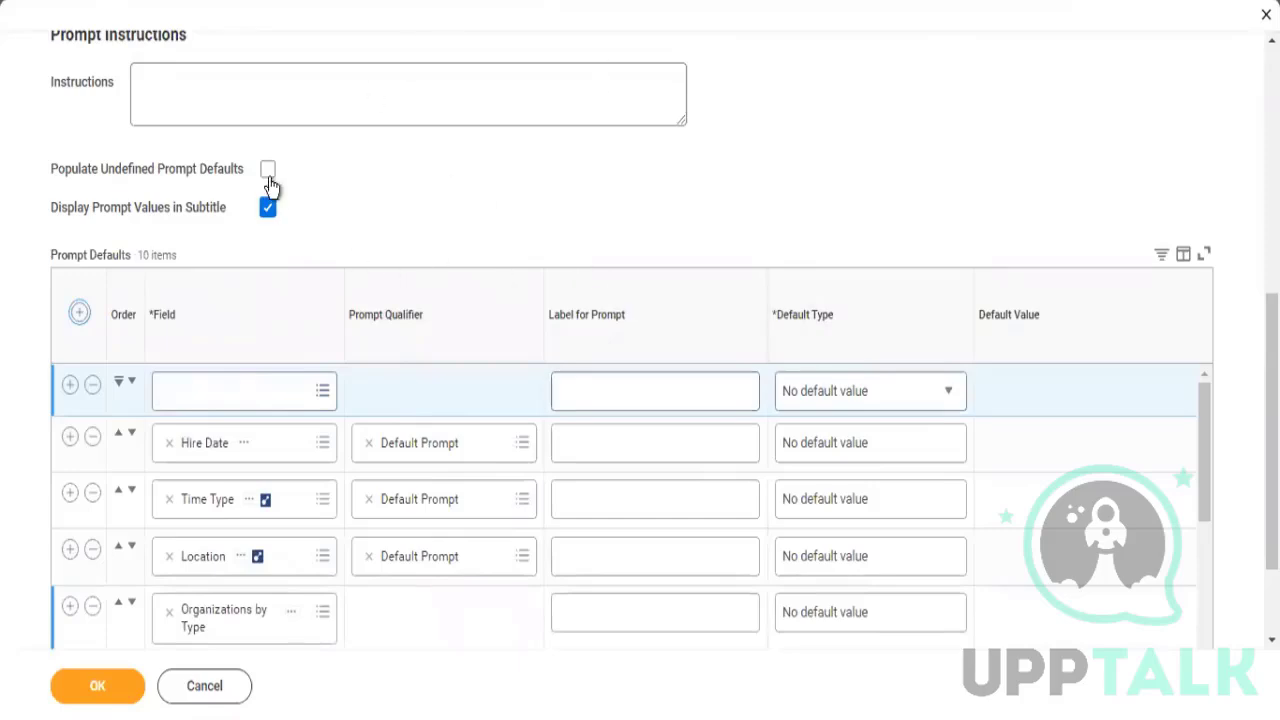
click(230, 402)
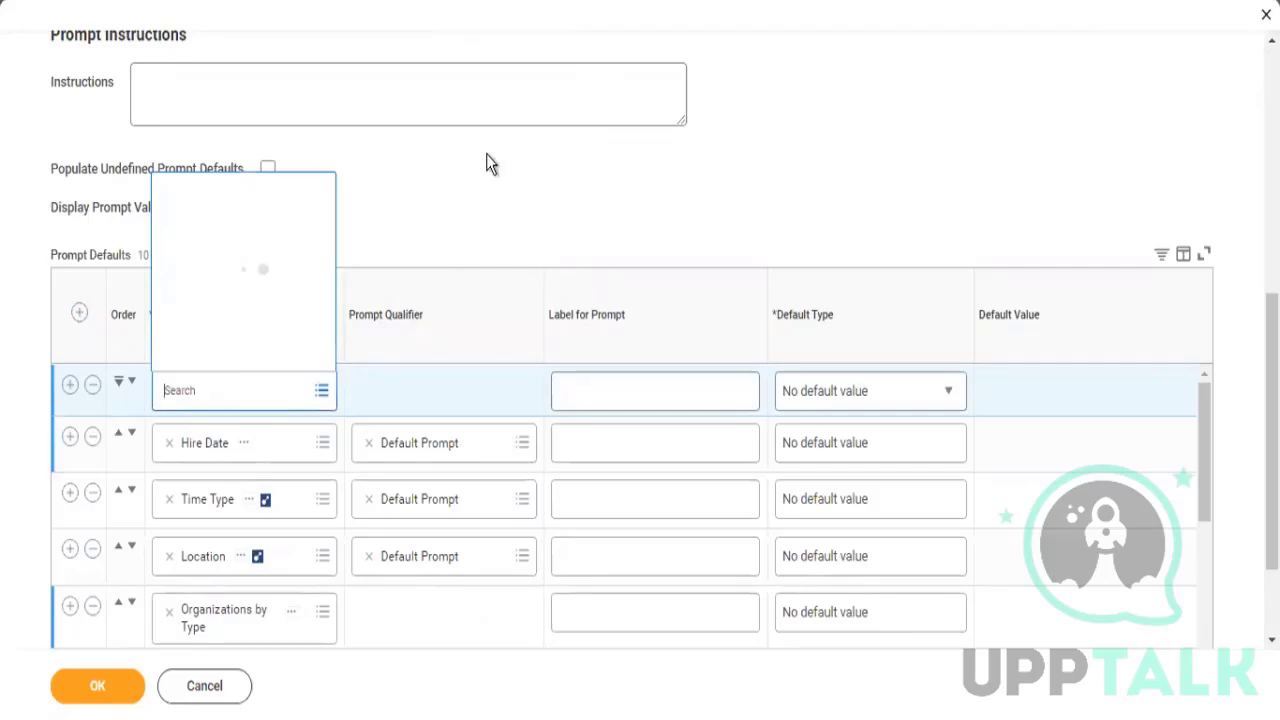
click(92, 440)
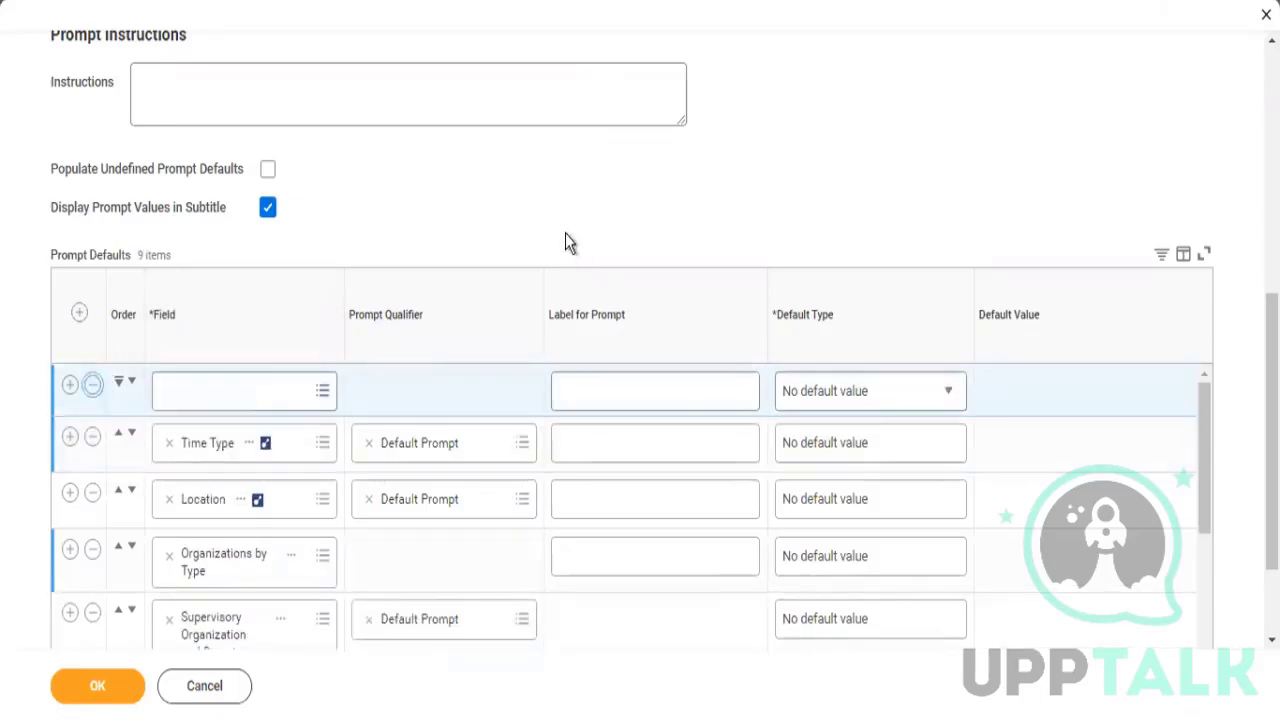
Populate the undefined prompt defaults automatically and review the fields in the prompt list
click(268, 171)
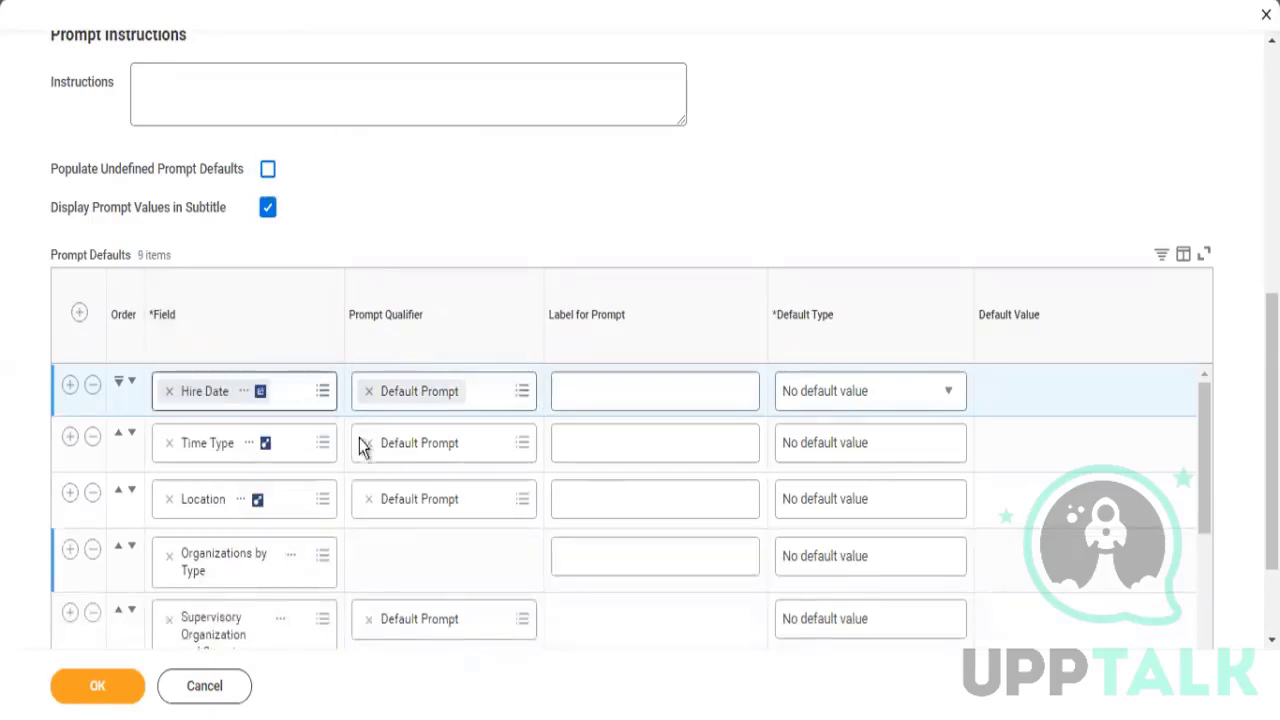
scroll(363, 447, down, 2)
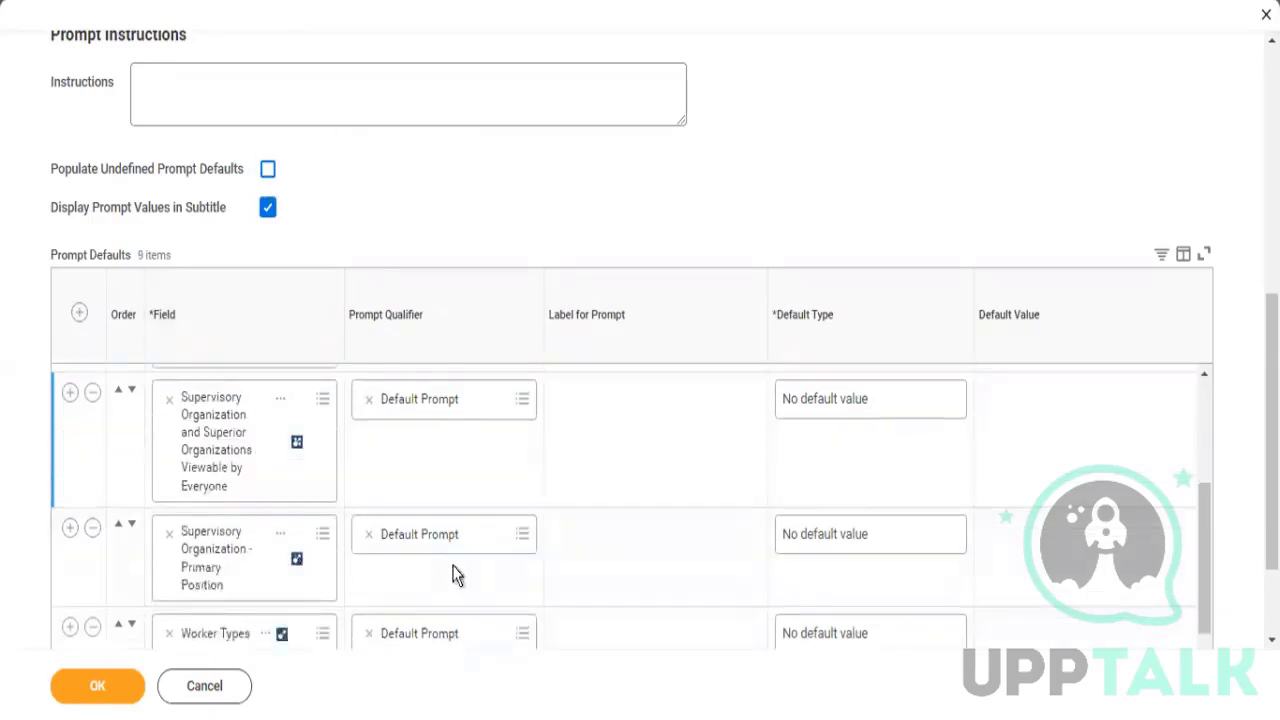
scroll(500, 560, up, 2)
scroll(542, 451, up, 1)
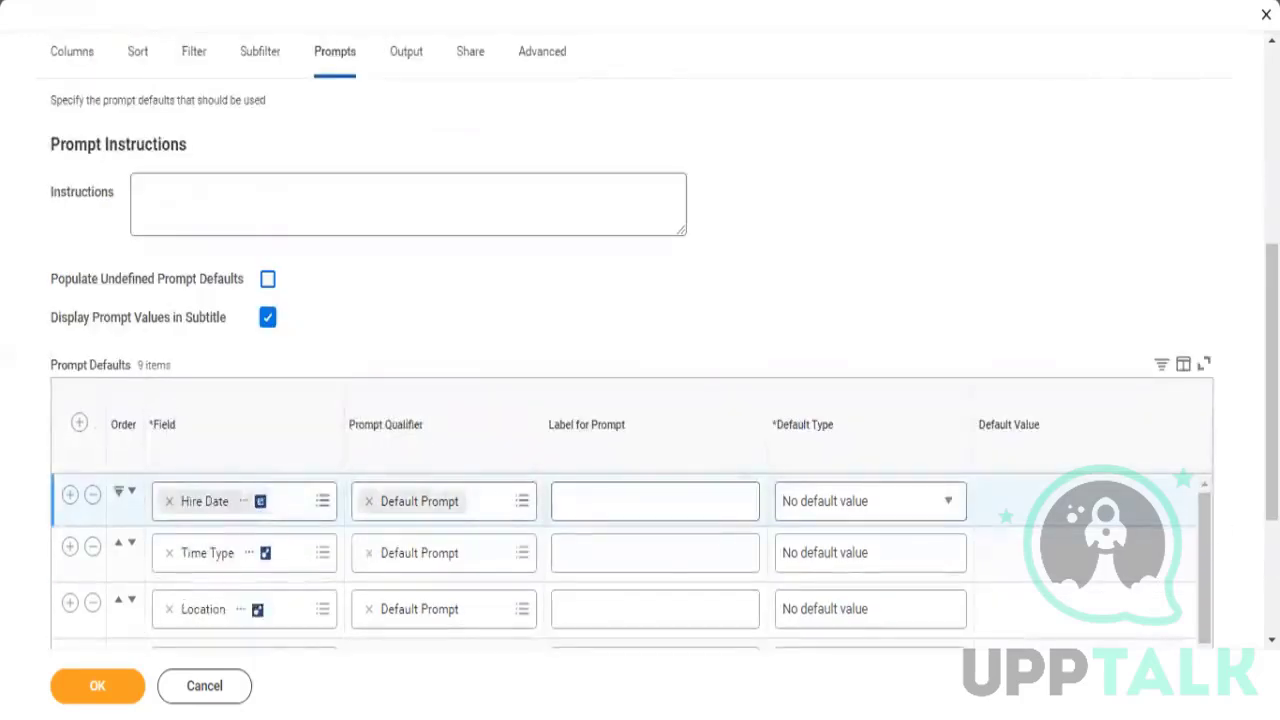
scroll(98, 425, down, 2)
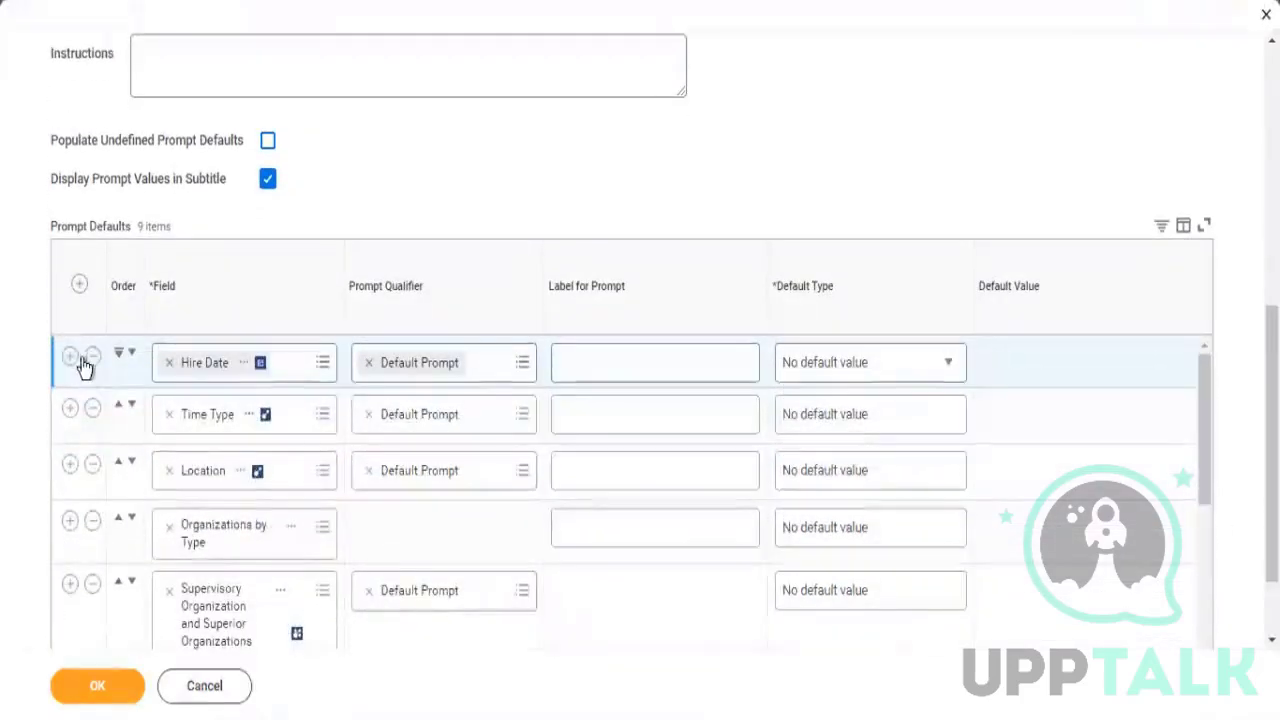
Add two rows directly below the first Hire Date prompt and set the field of both to Hire Date
click(71, 409)
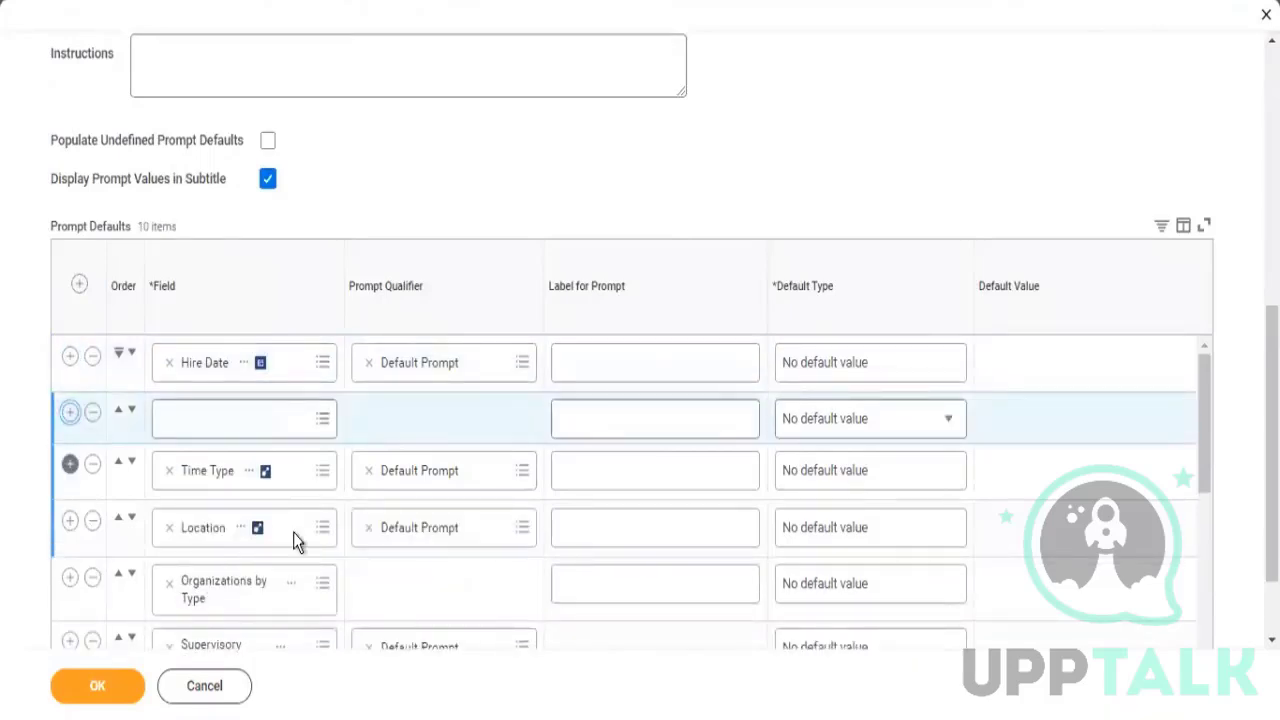
click(222, 412)
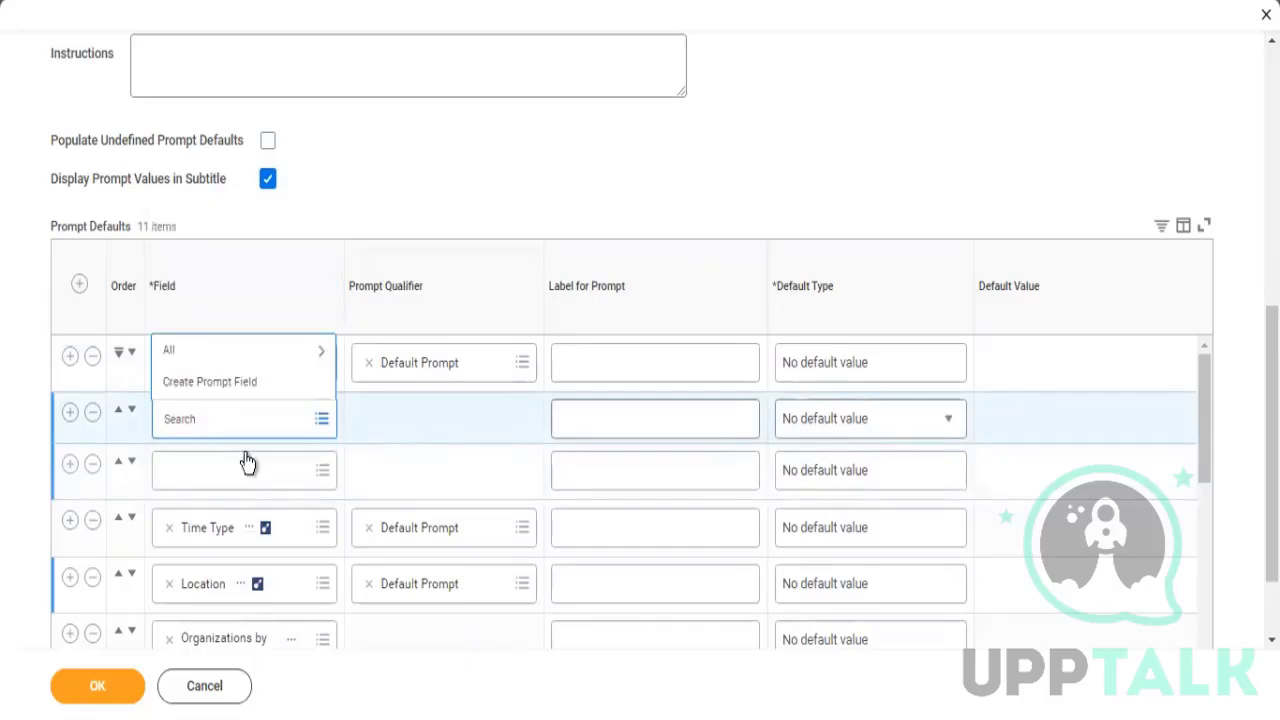
text(Hi)
click(248, 462)
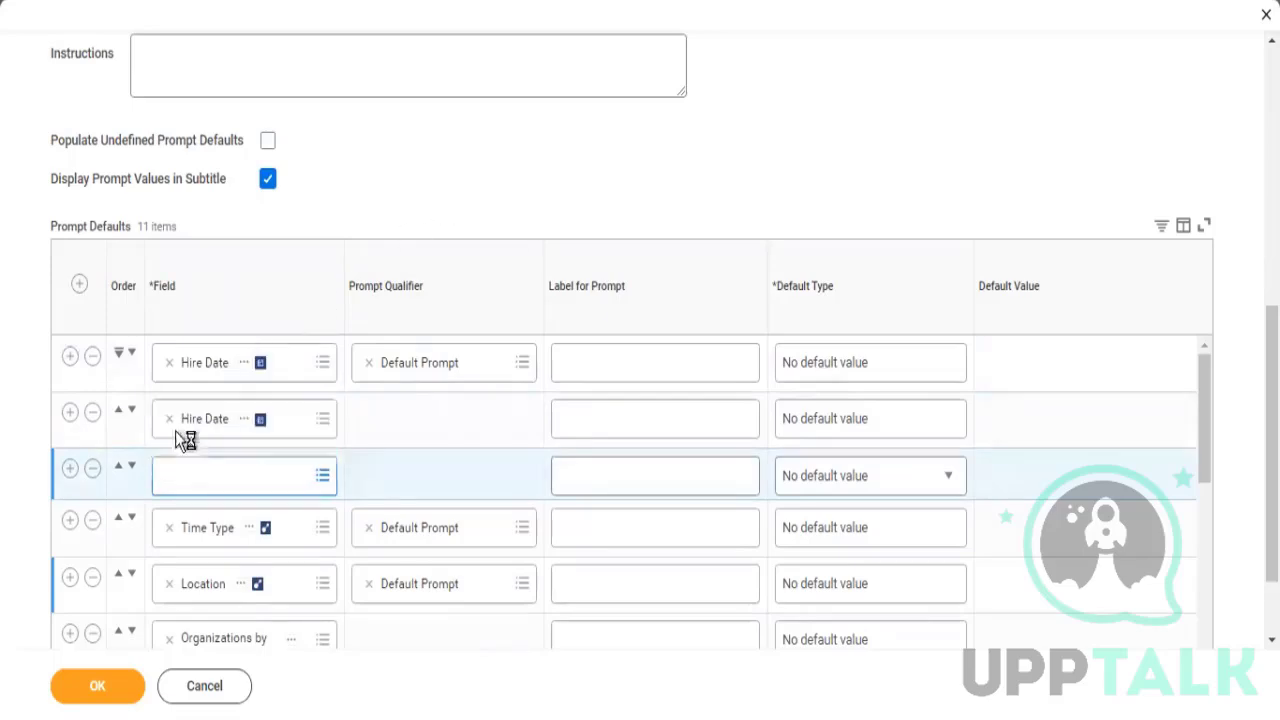
click(206, 470)
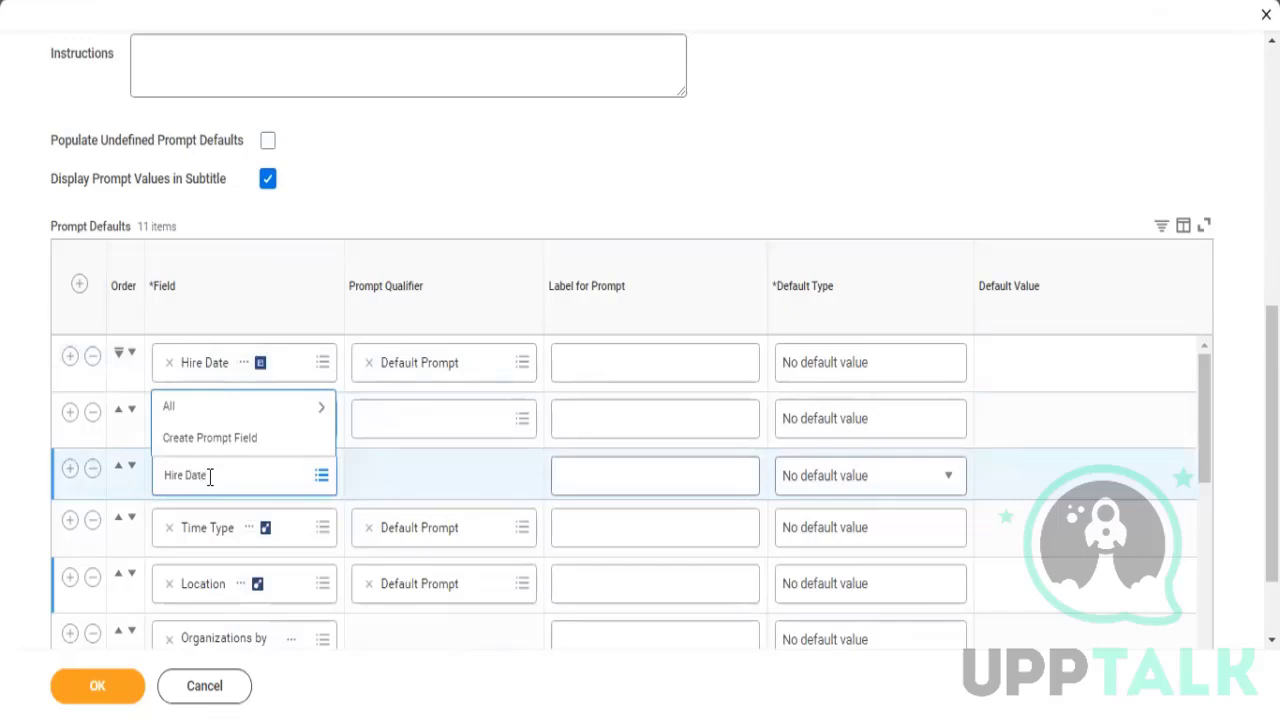
text(Hire Date)
key(Return)
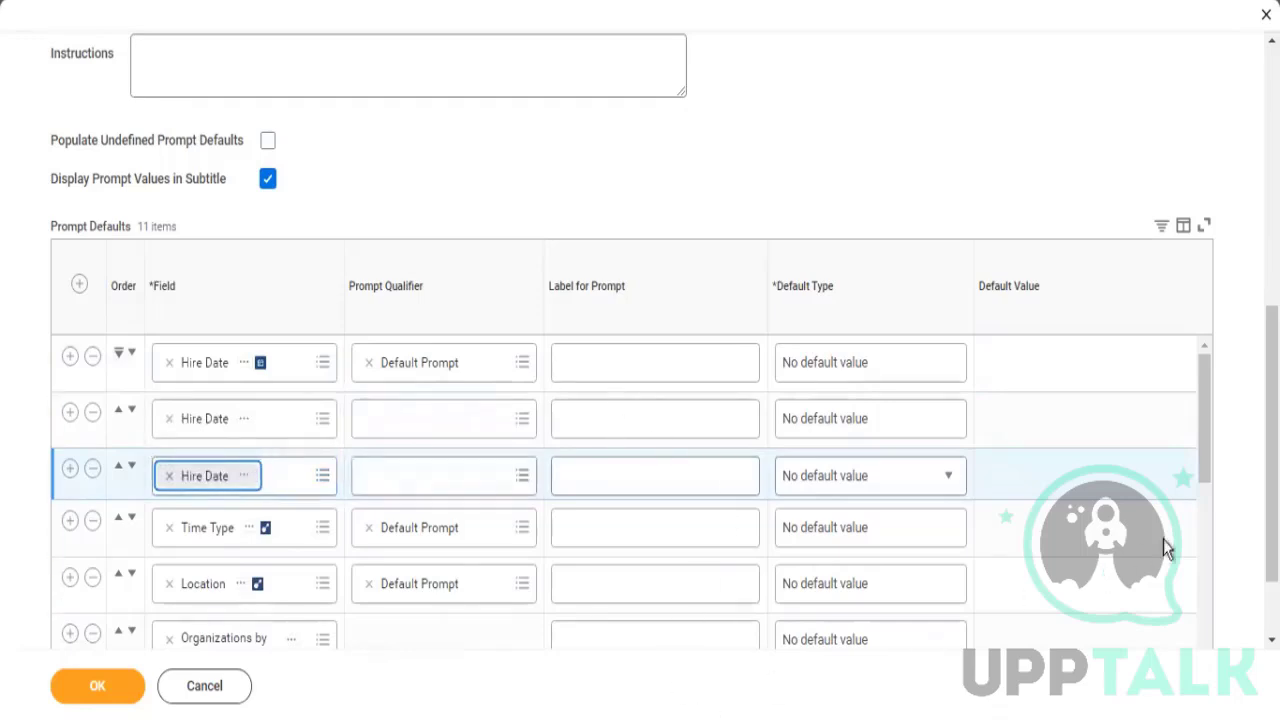
Try the Do Not Prompt at Runtime option on the third Hire Date row
scroll(1206, 466, down, 2)
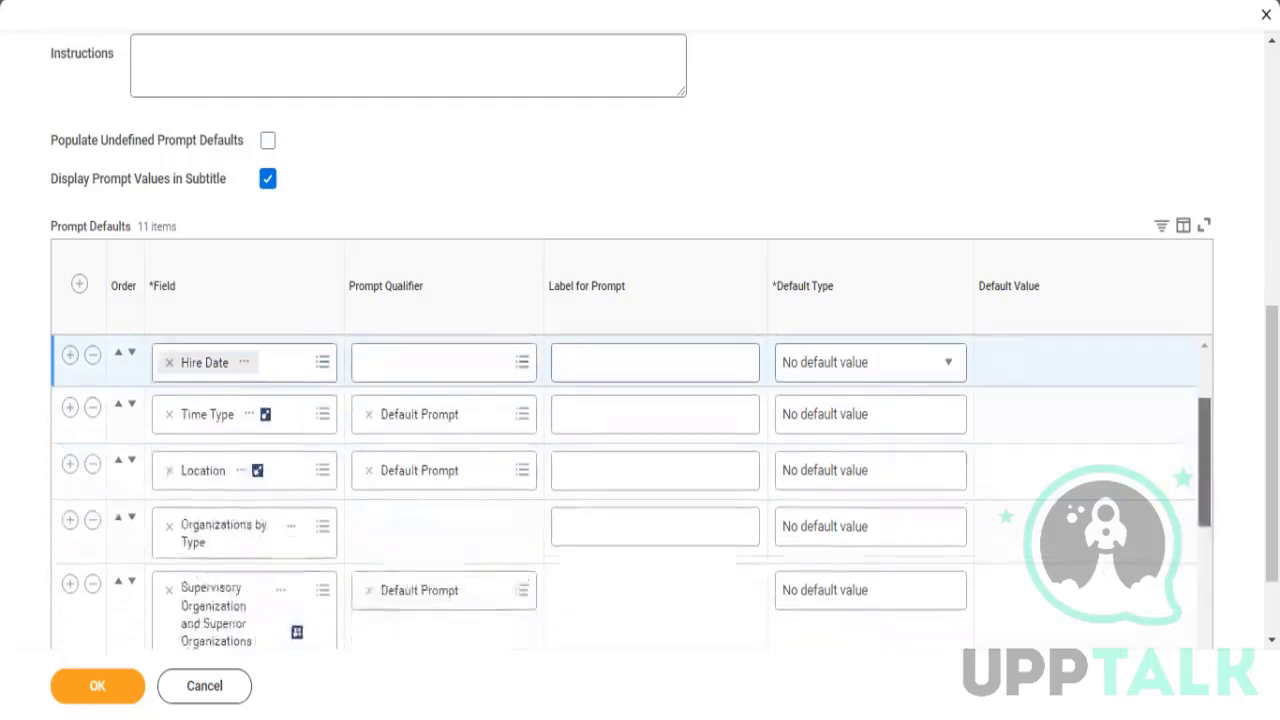
scroll(1229, 429, up, 2)
scroll(1234, 557, down, 3)
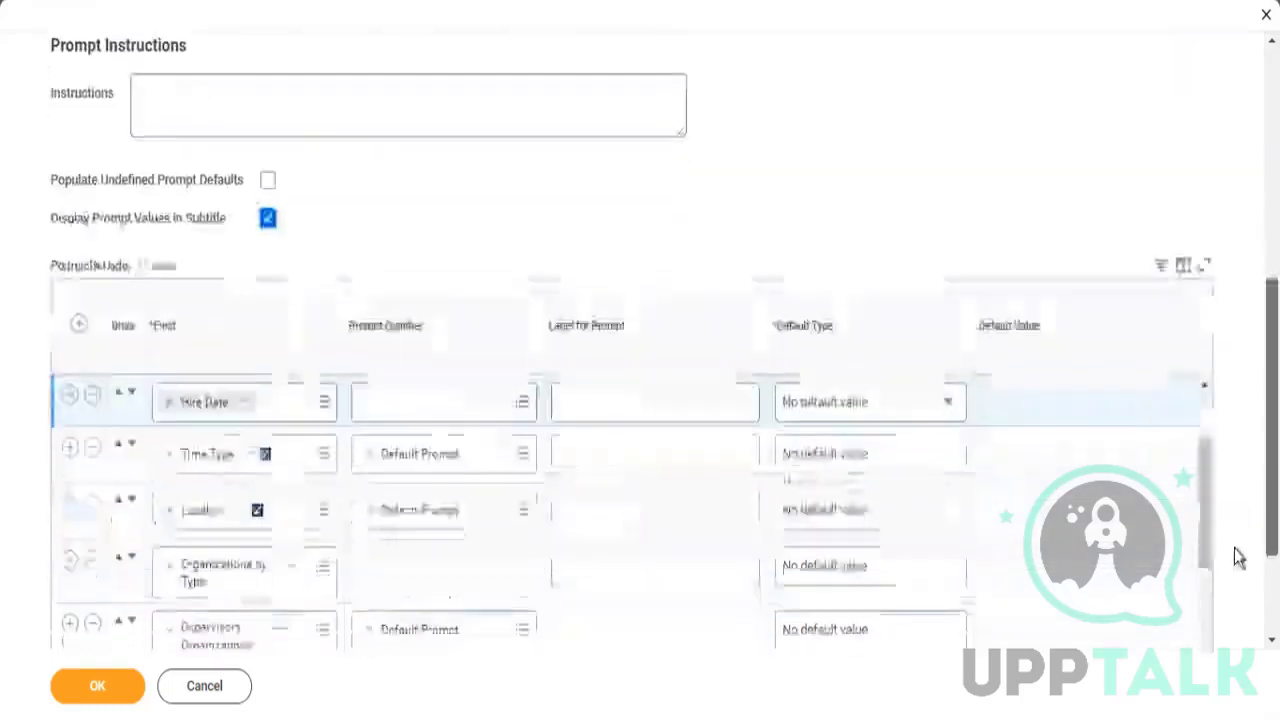
drag(1005, 594, 1214, 586)
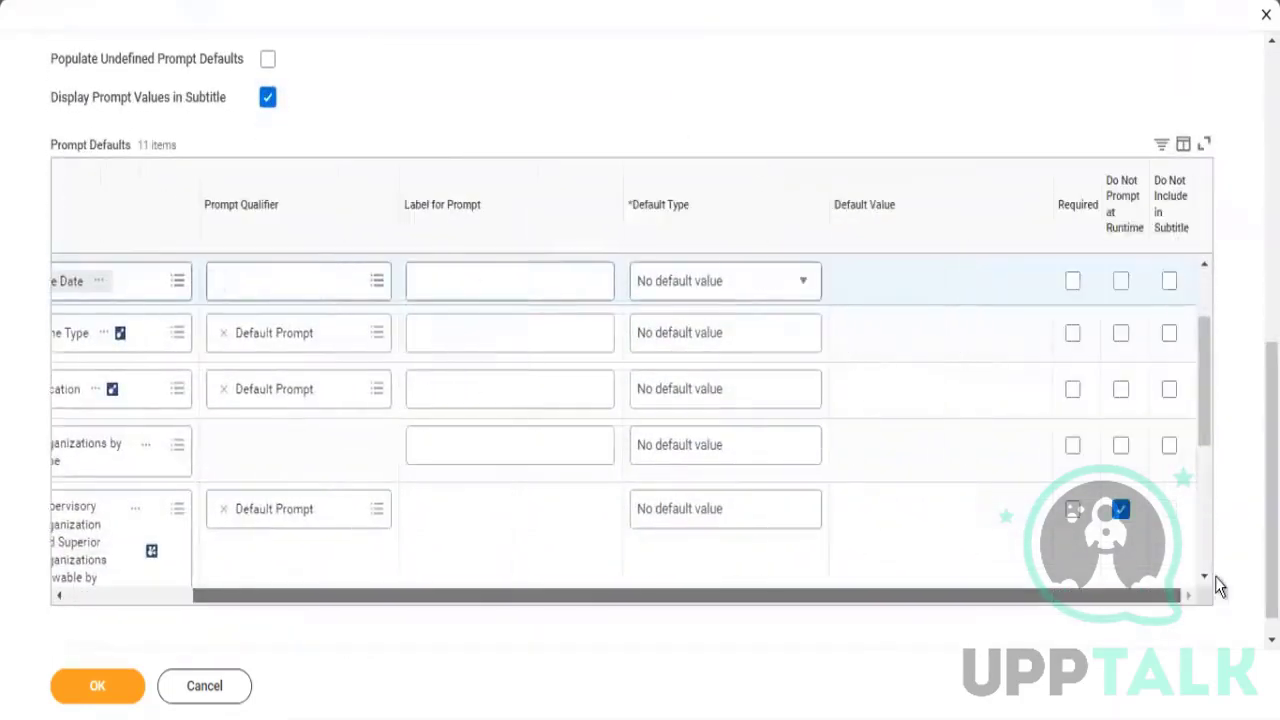
click(1121, 281)
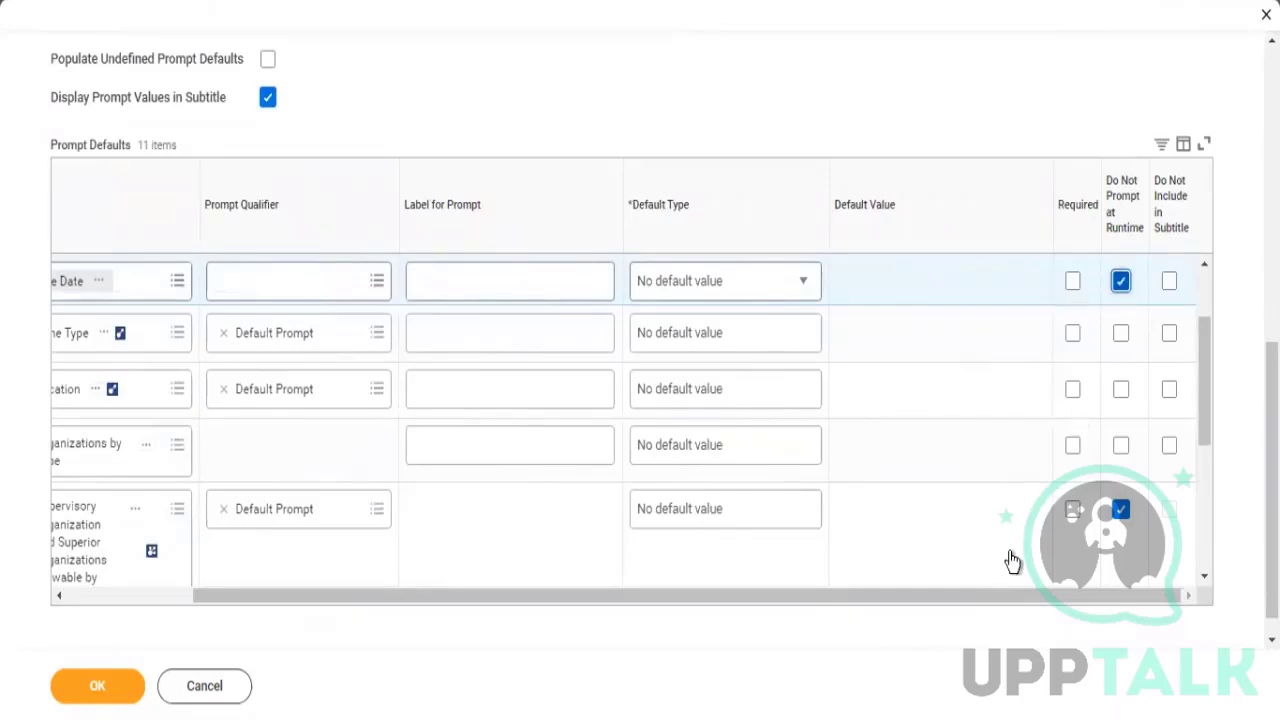
Clear Do Not Prompt at Runtime on the third Hire Date row and enable it on the first, Default Prompt row
drag(386, 598, 265, 598)
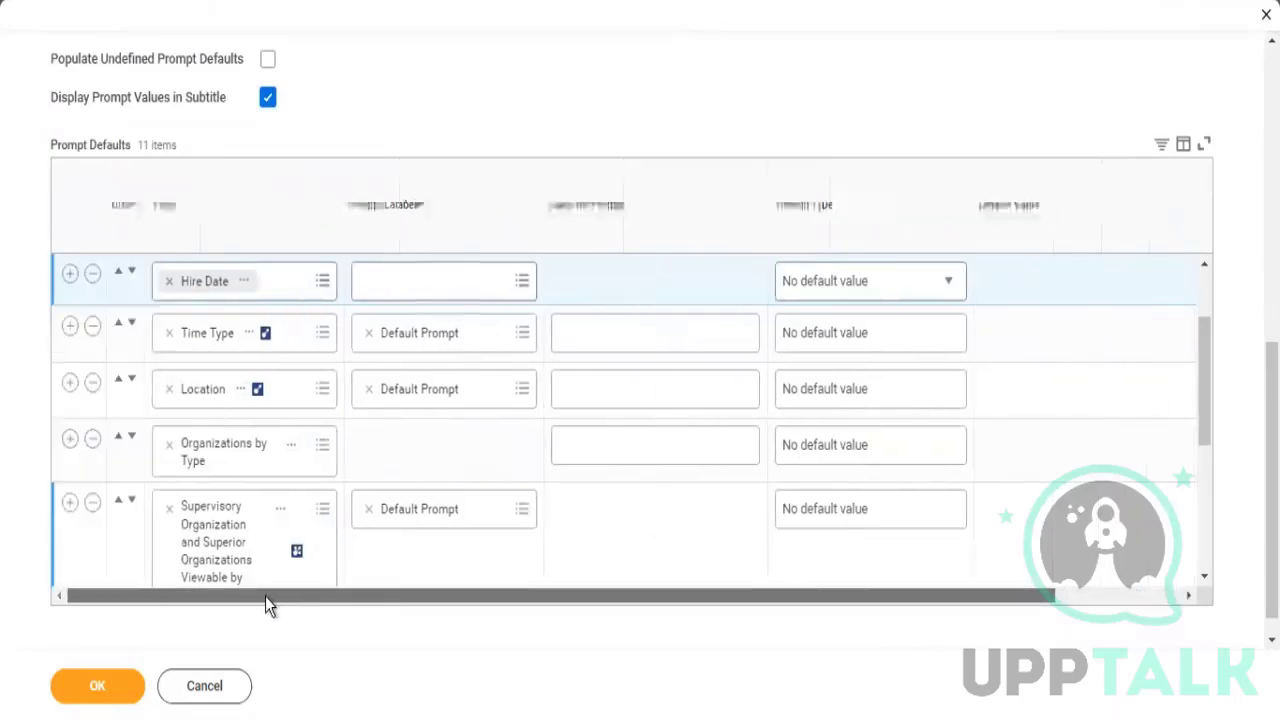
scroll(444, 440, up, 2)
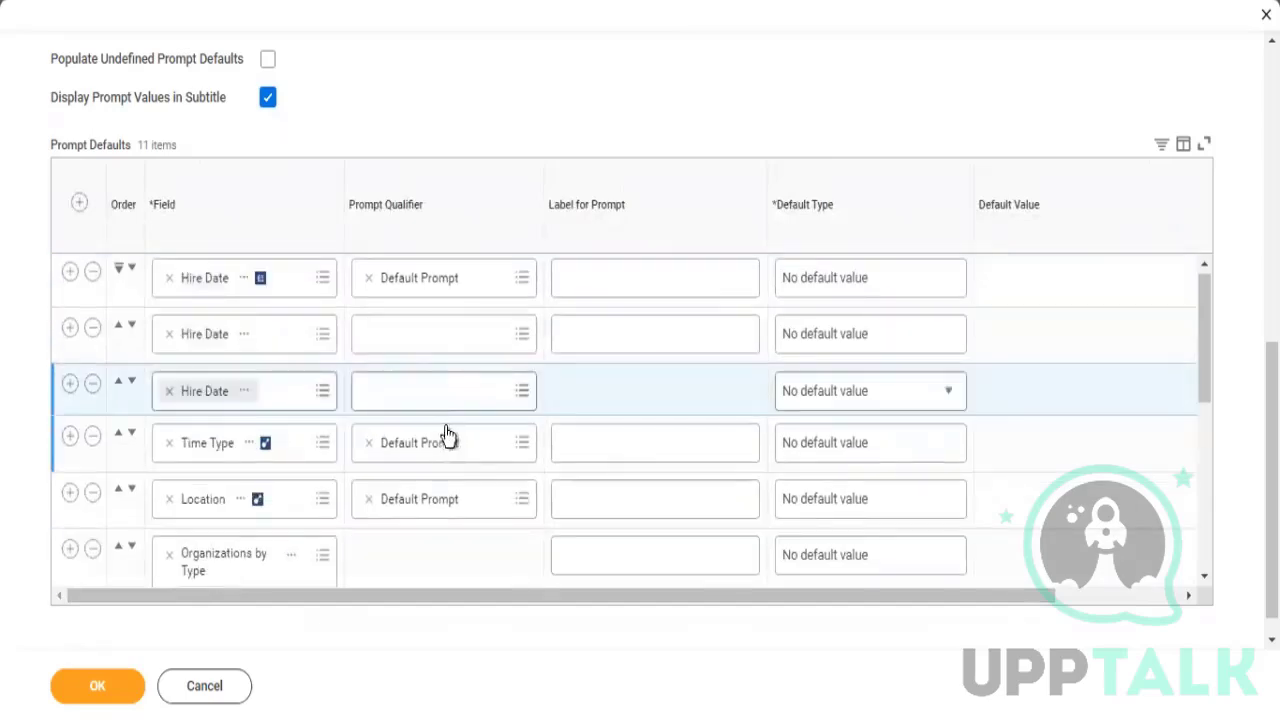
drag(484, 594, 1172, 416)
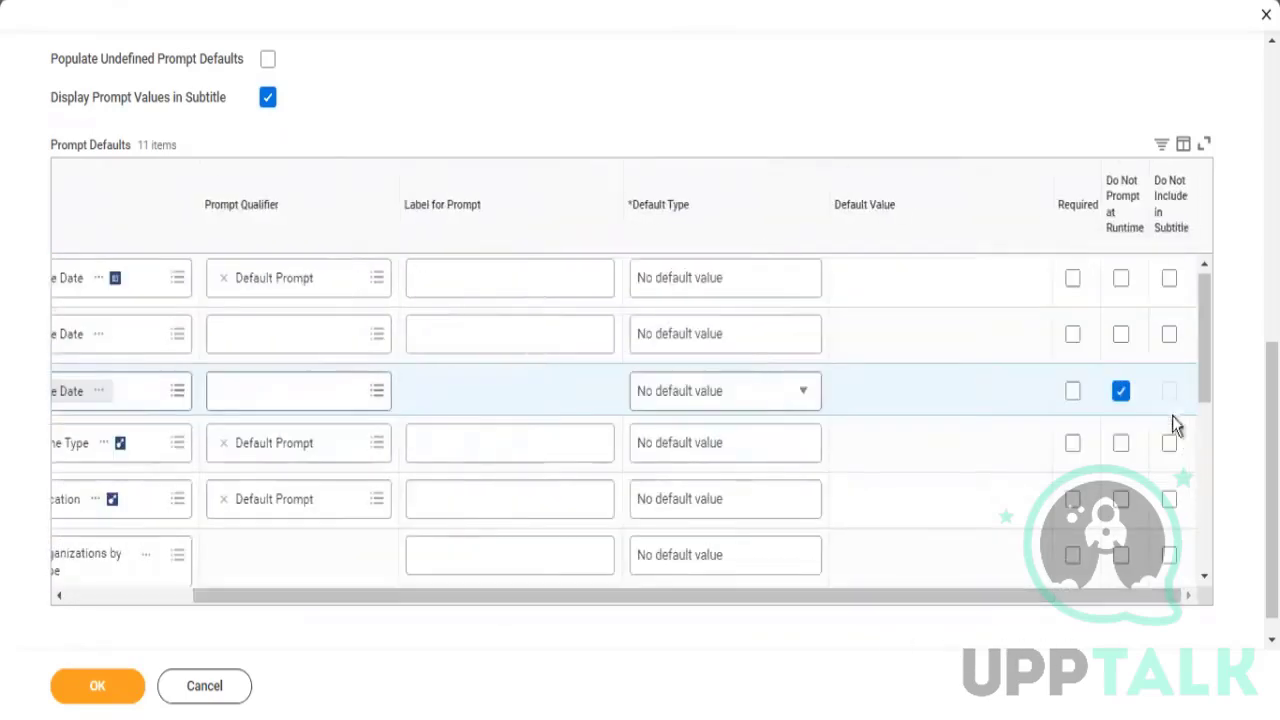
click(1121, 391)
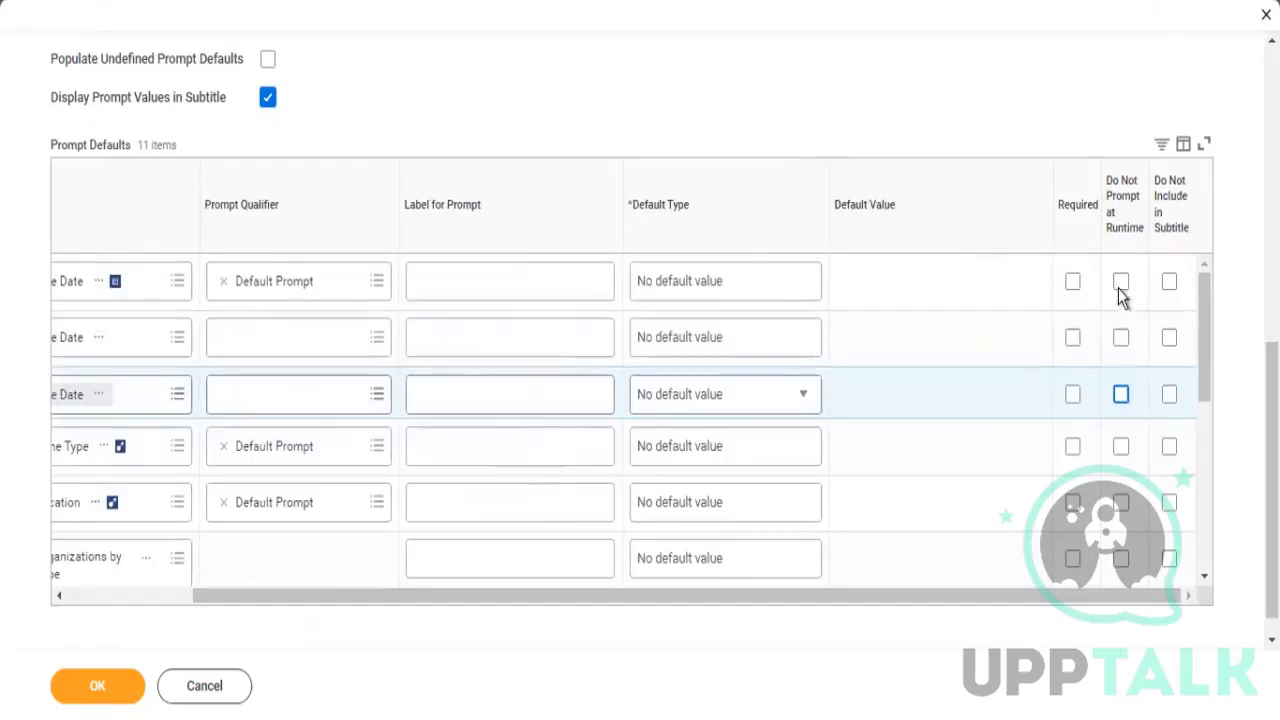
click(1121, 284)
Switch to the report's filter definition and review the Hire Date, Location and Time Type conditions
drag(590, 598, 474, 601)
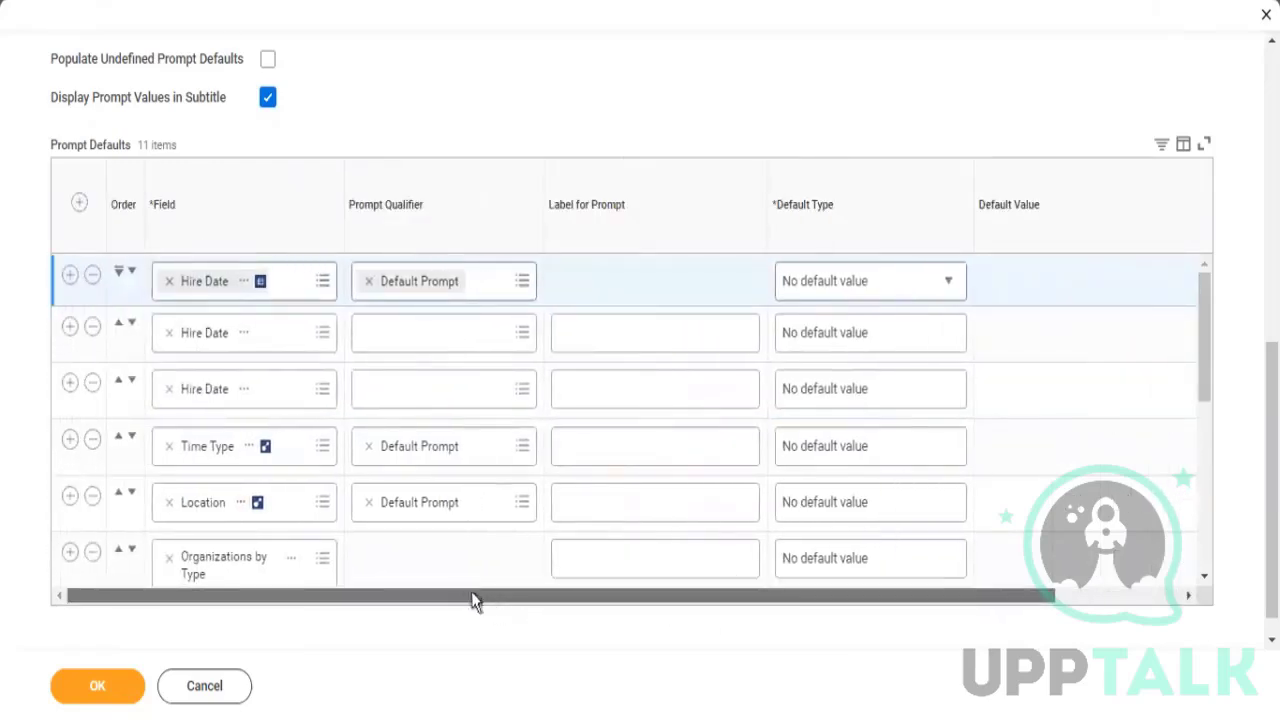
scroll(230, 310, up, 5)
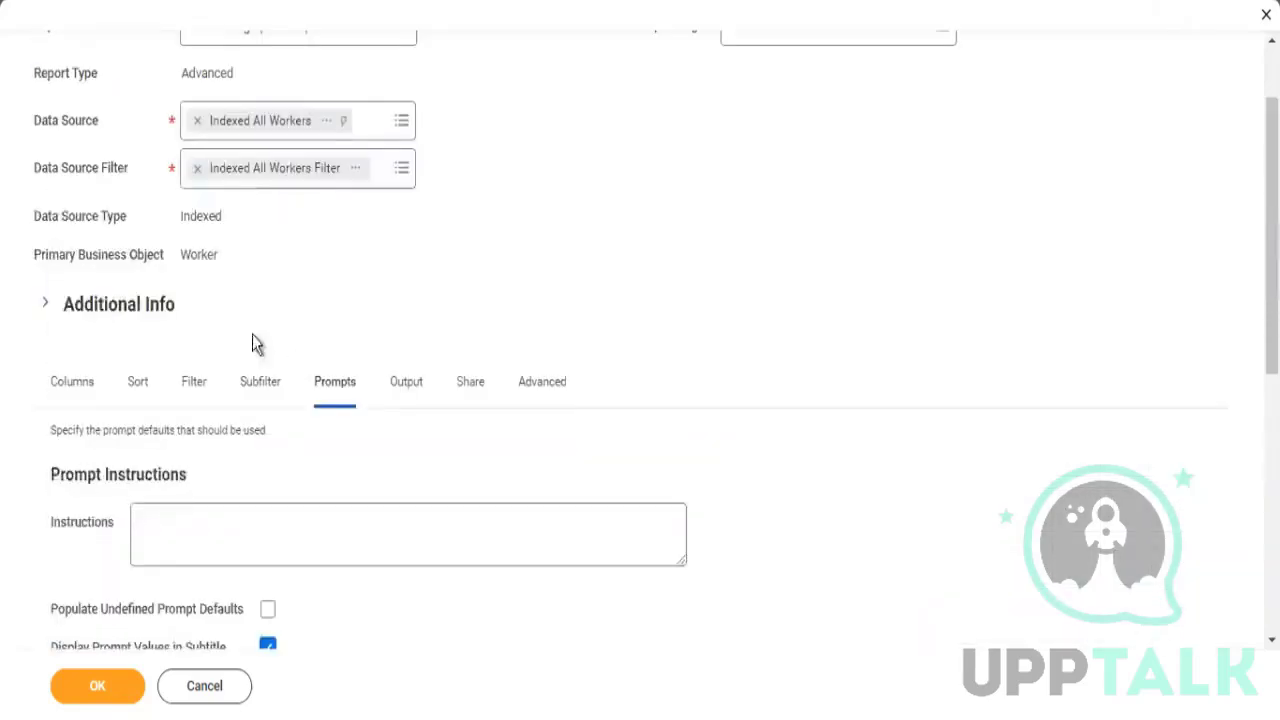
click(190, 398)
scroll(834, 366, down, 6)
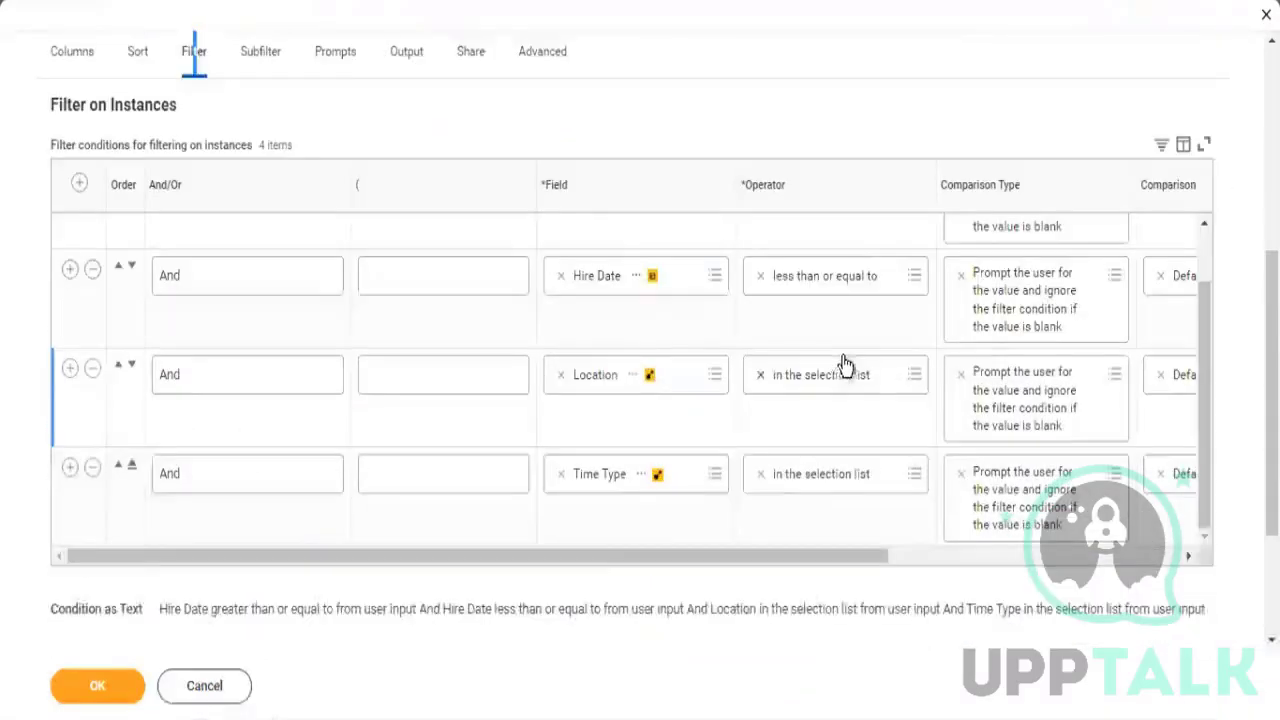
scroll(800, 400, down, 2)
scroll(715, 428, up, 1)
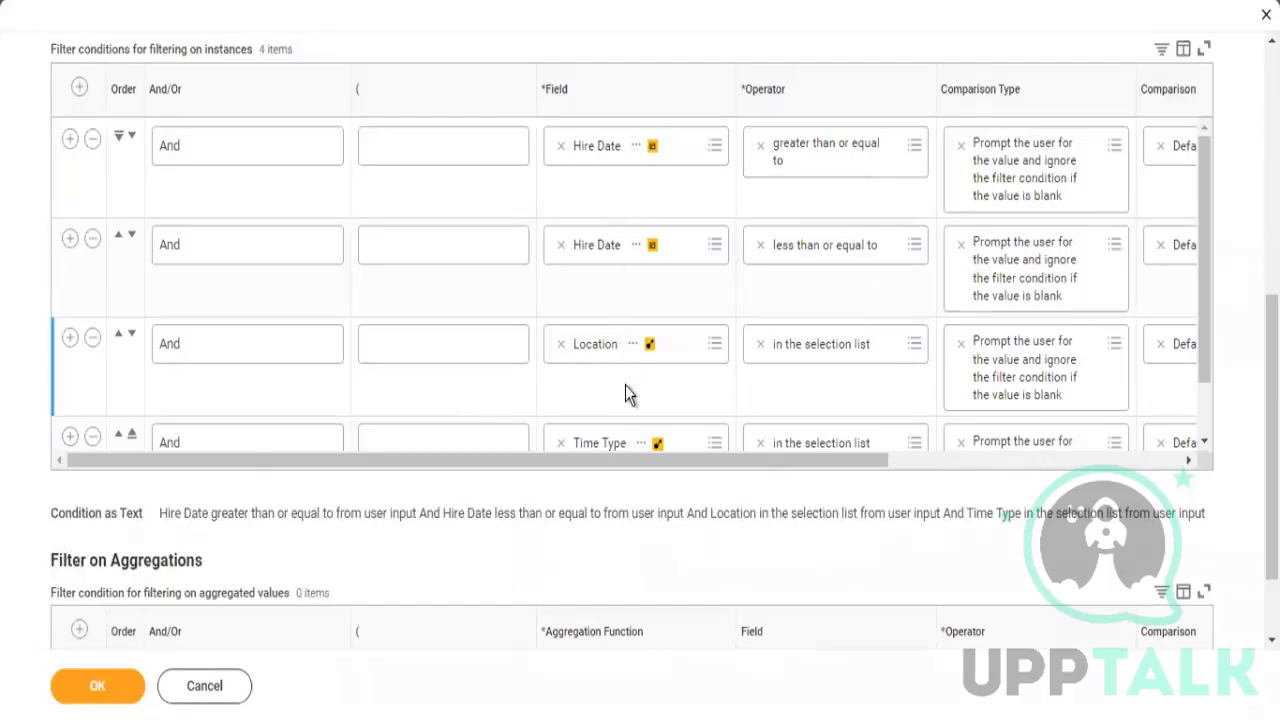
scroll(627, 384, down, 1)
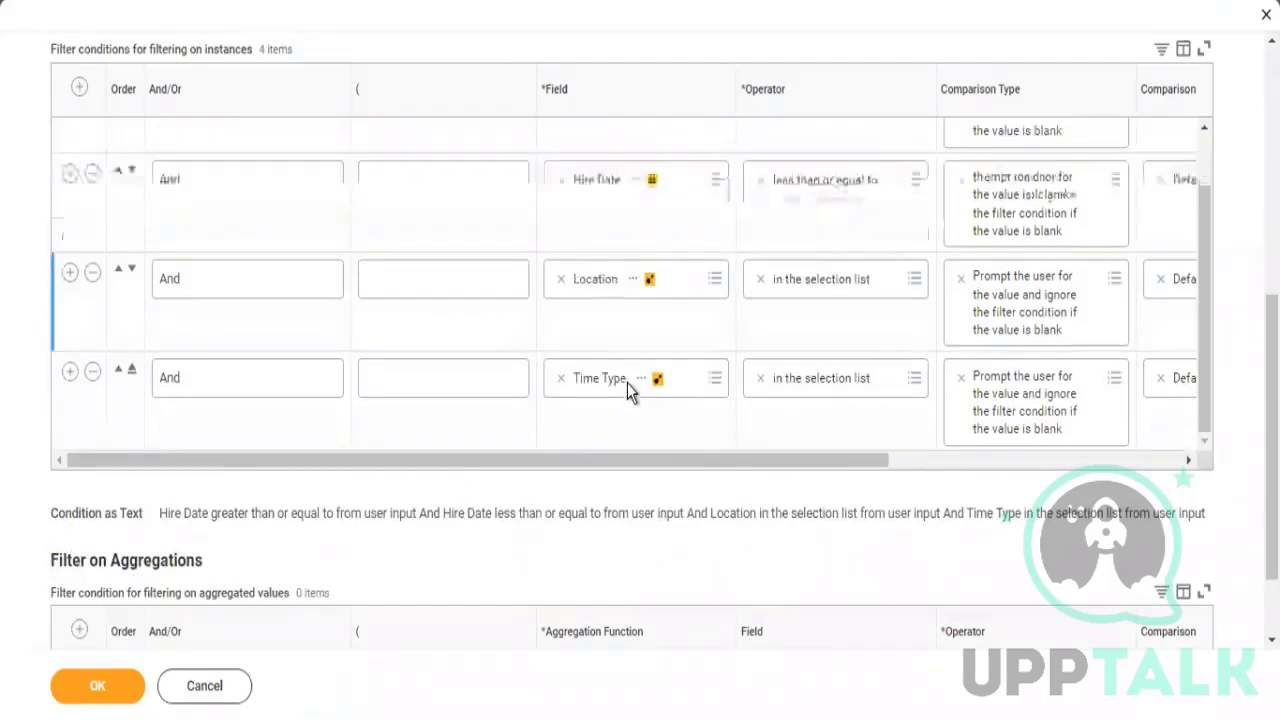
Examine which fields on the report are offered for the Location filter condition, leaving its selection as is
click(700, 286)
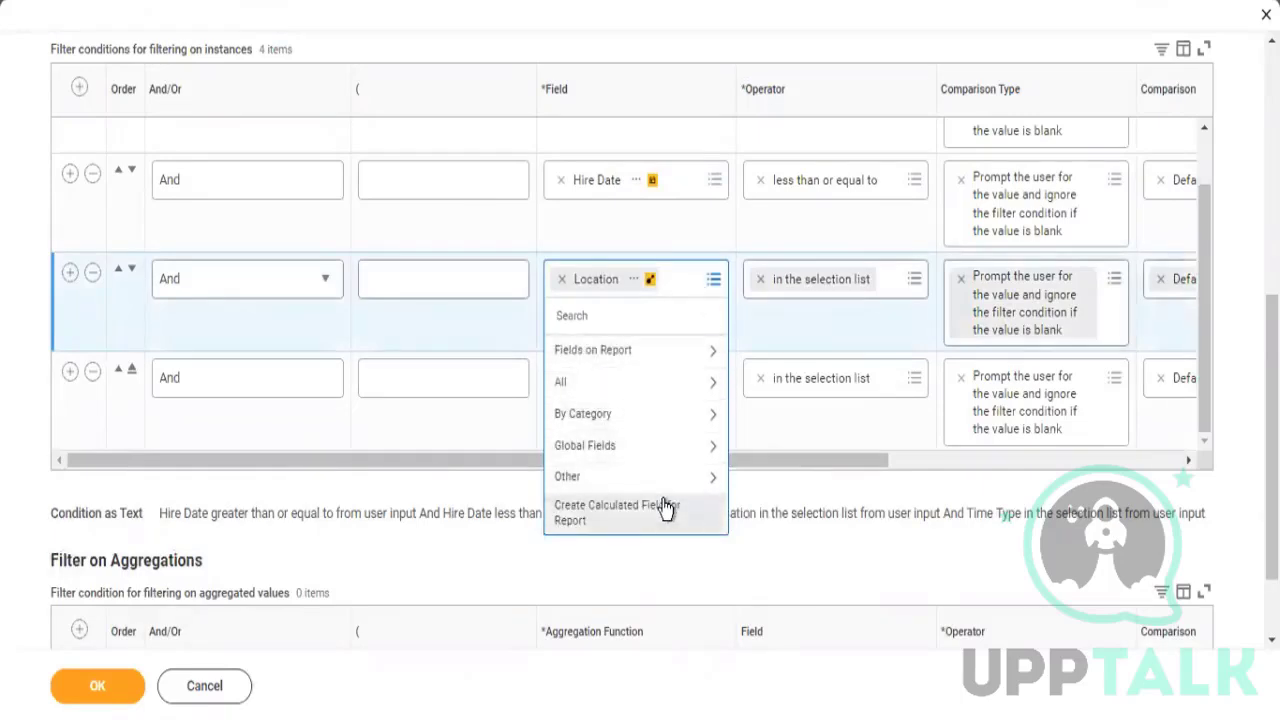
click(642, 358)
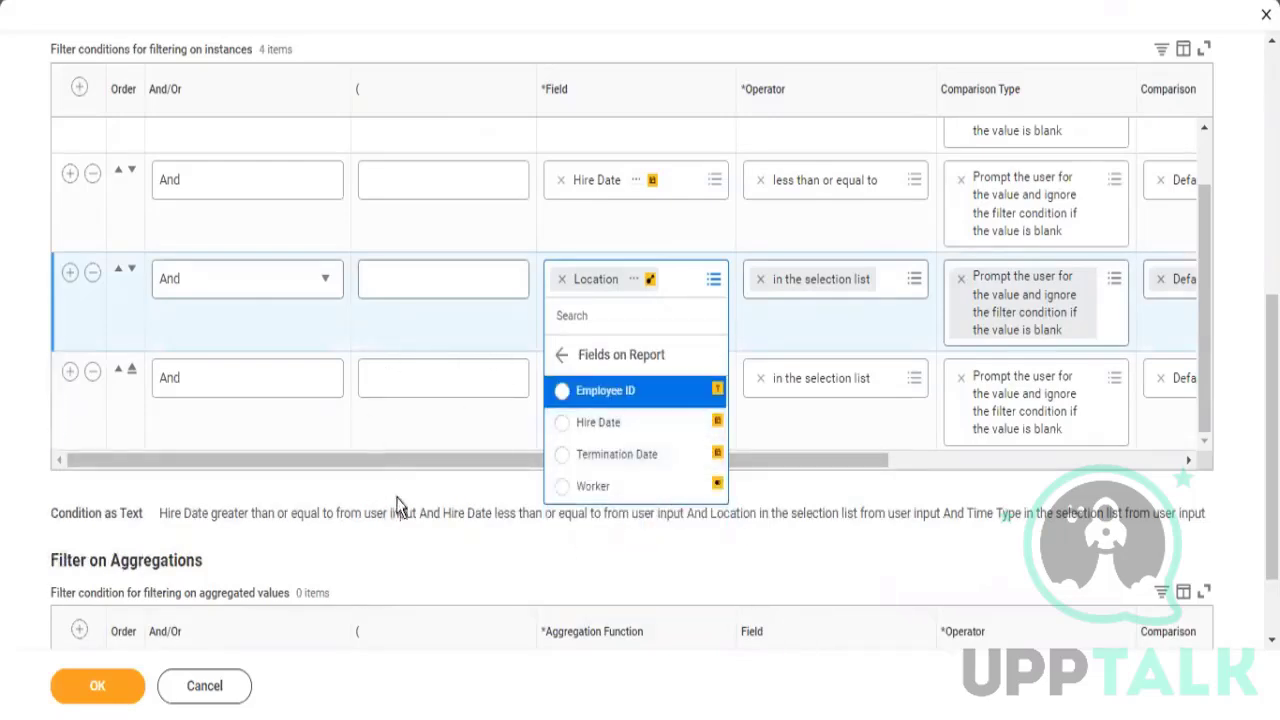
scroll(190, 240, up, 5)
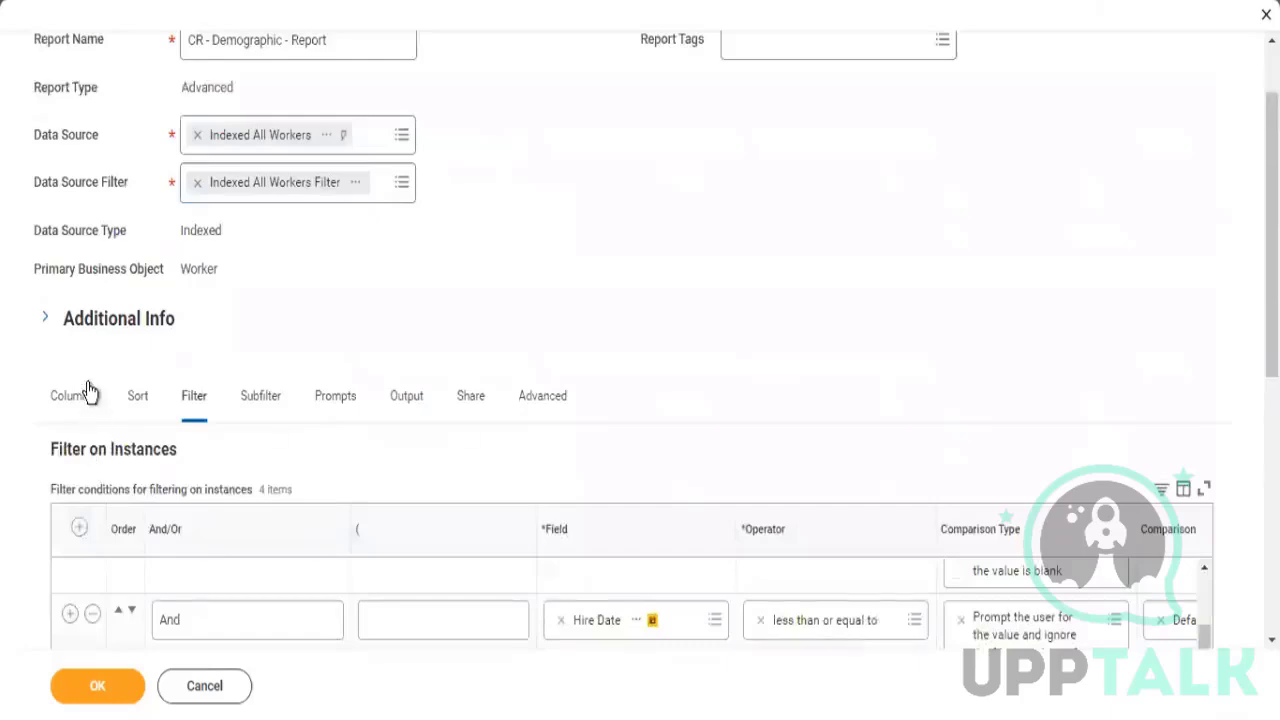
scroll(294, 294, down, 3)
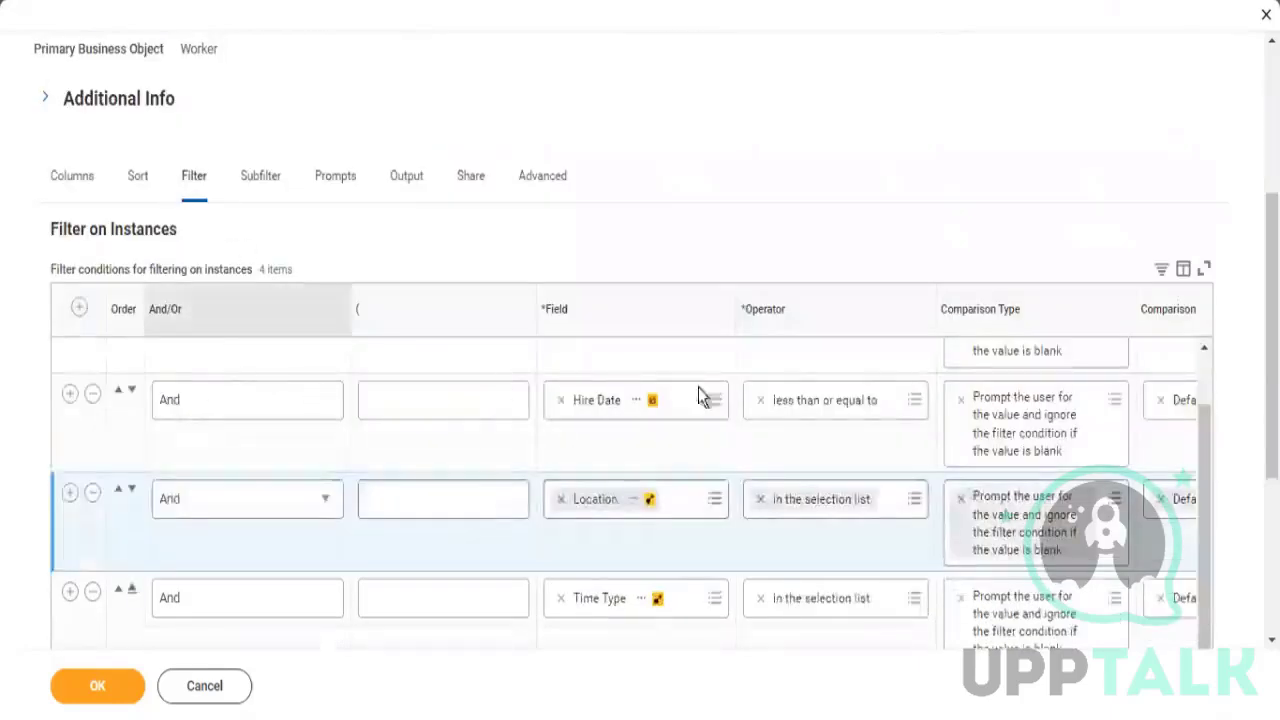
scroll(620, 481, down, 2)
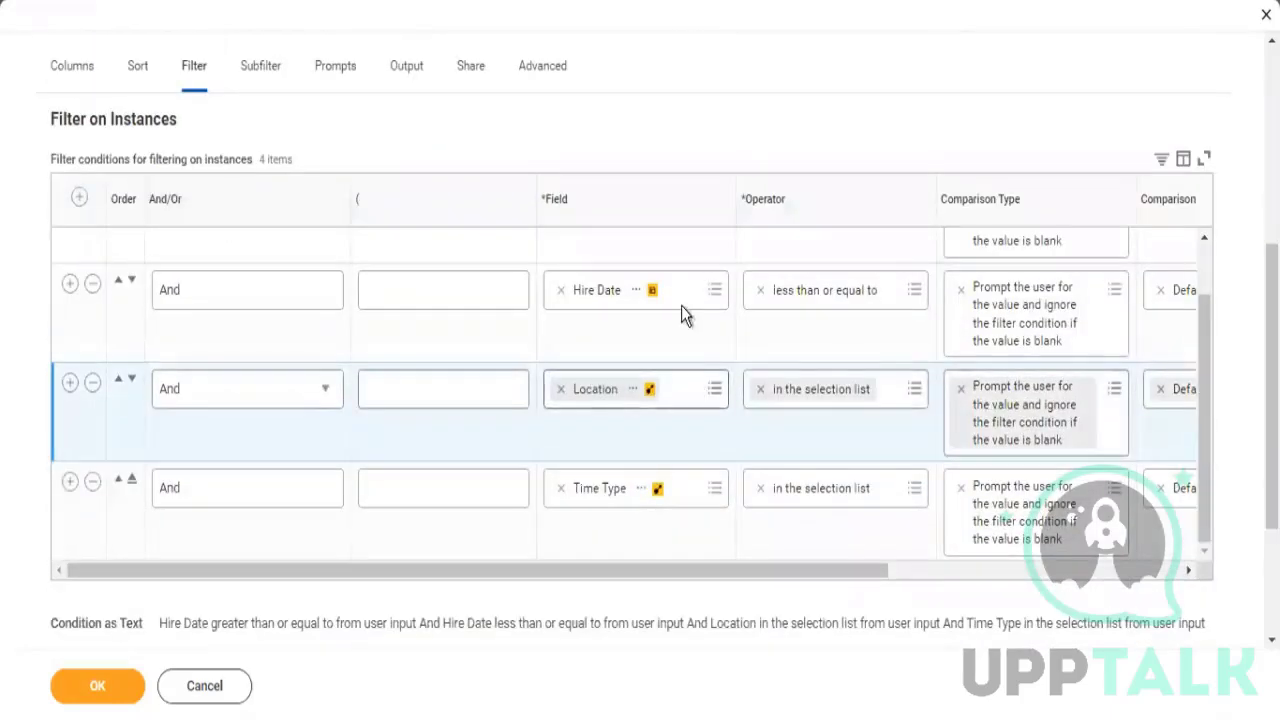
click(678, 394)
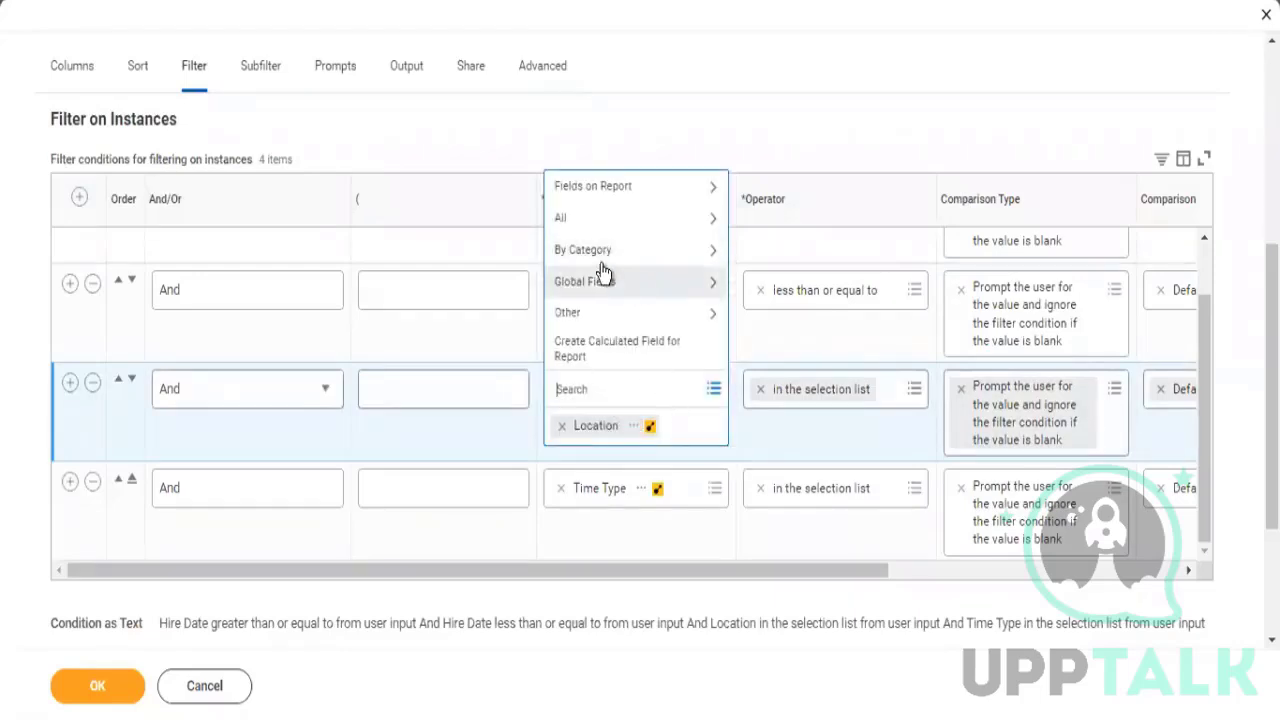
click(648, 189)
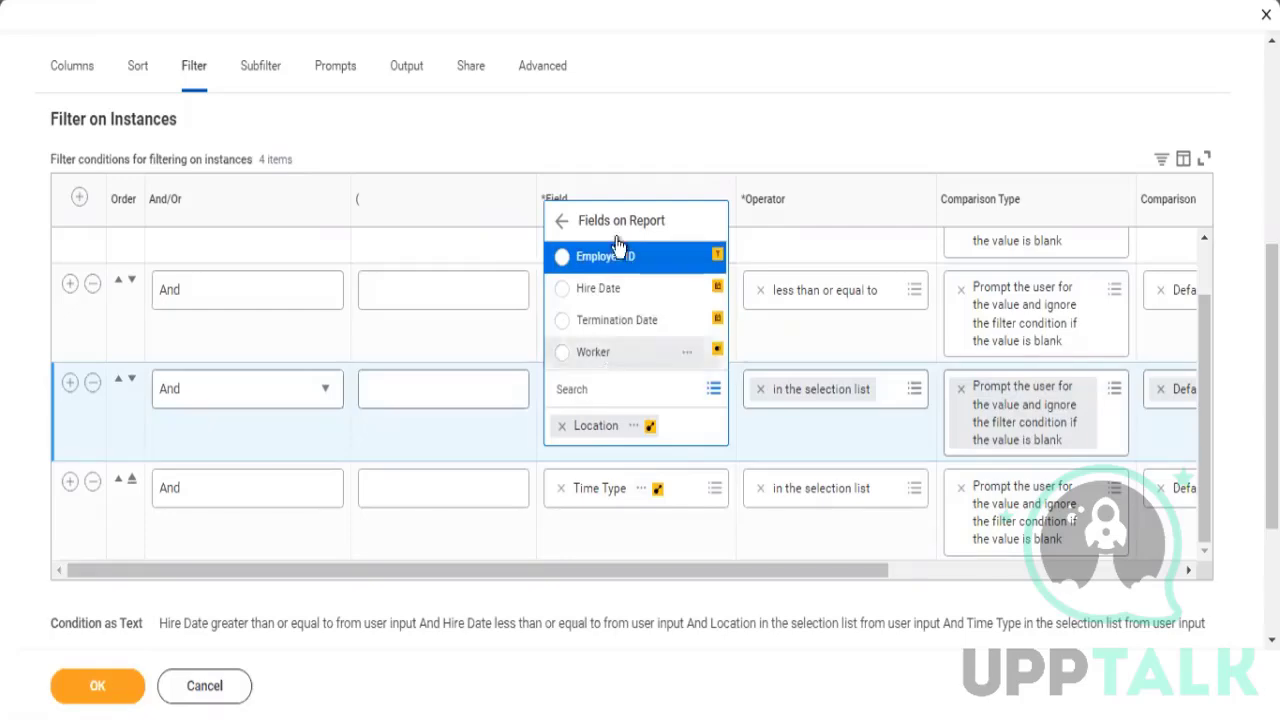
click(756, 123)
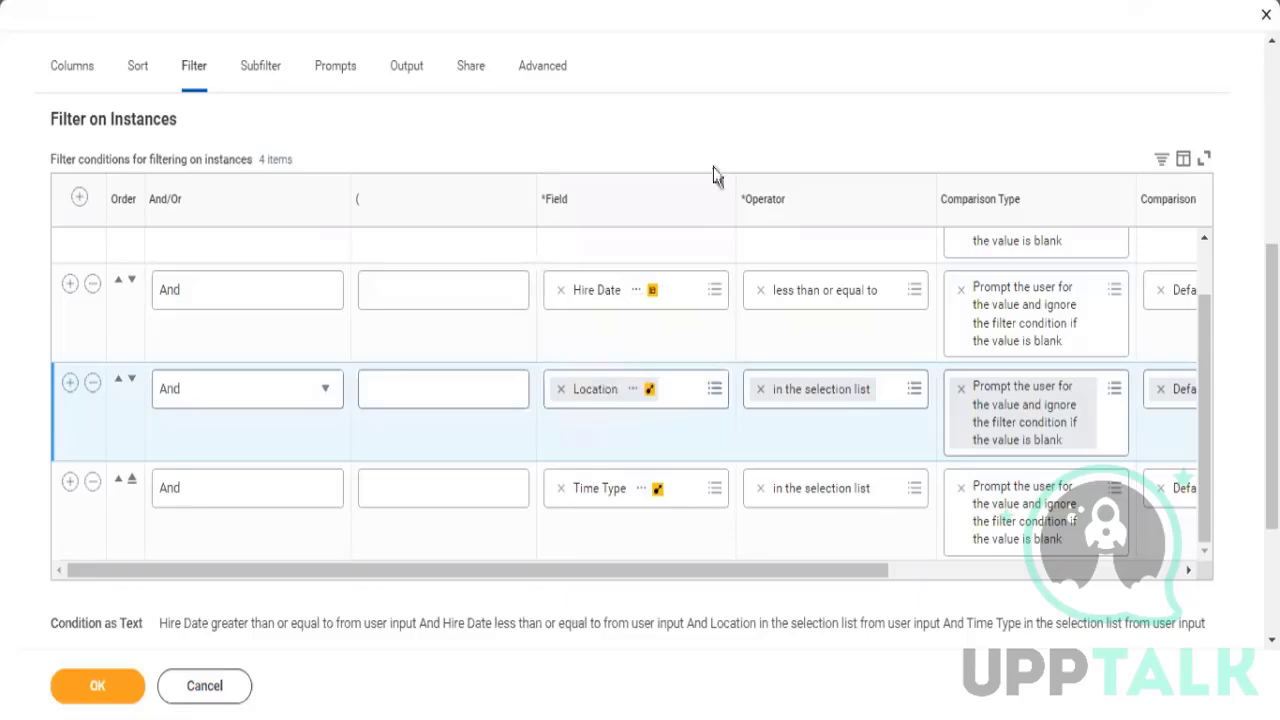
Browse the complete list of field categories offered for the Location filter condition
click(690, 396)
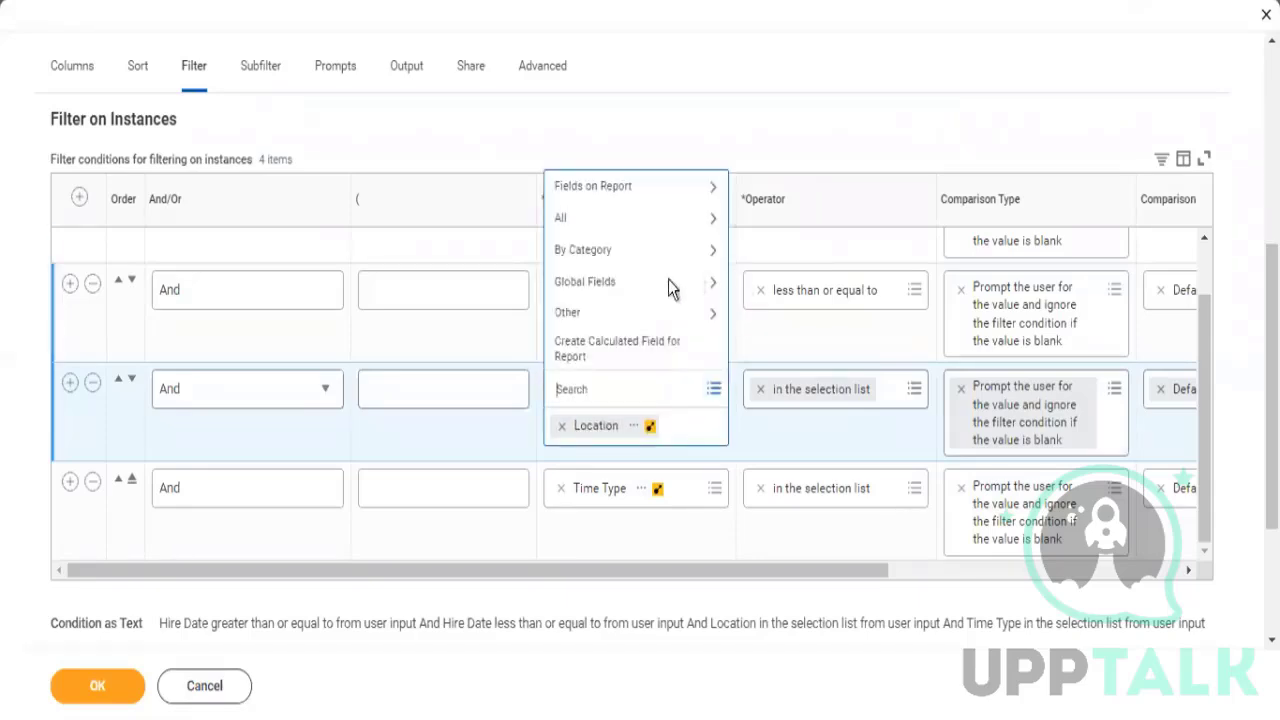
click(664, 262)
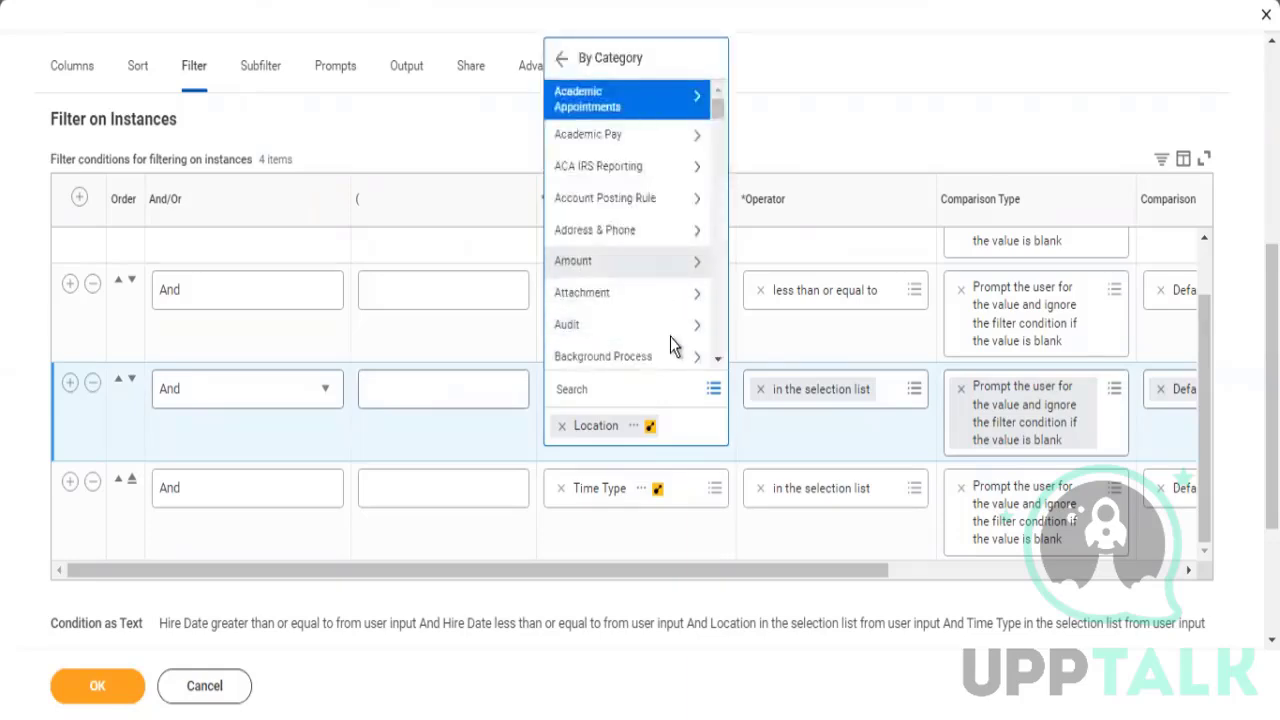
scroll(668, 280, down, 5)
scroll(656, 295, down, 4)
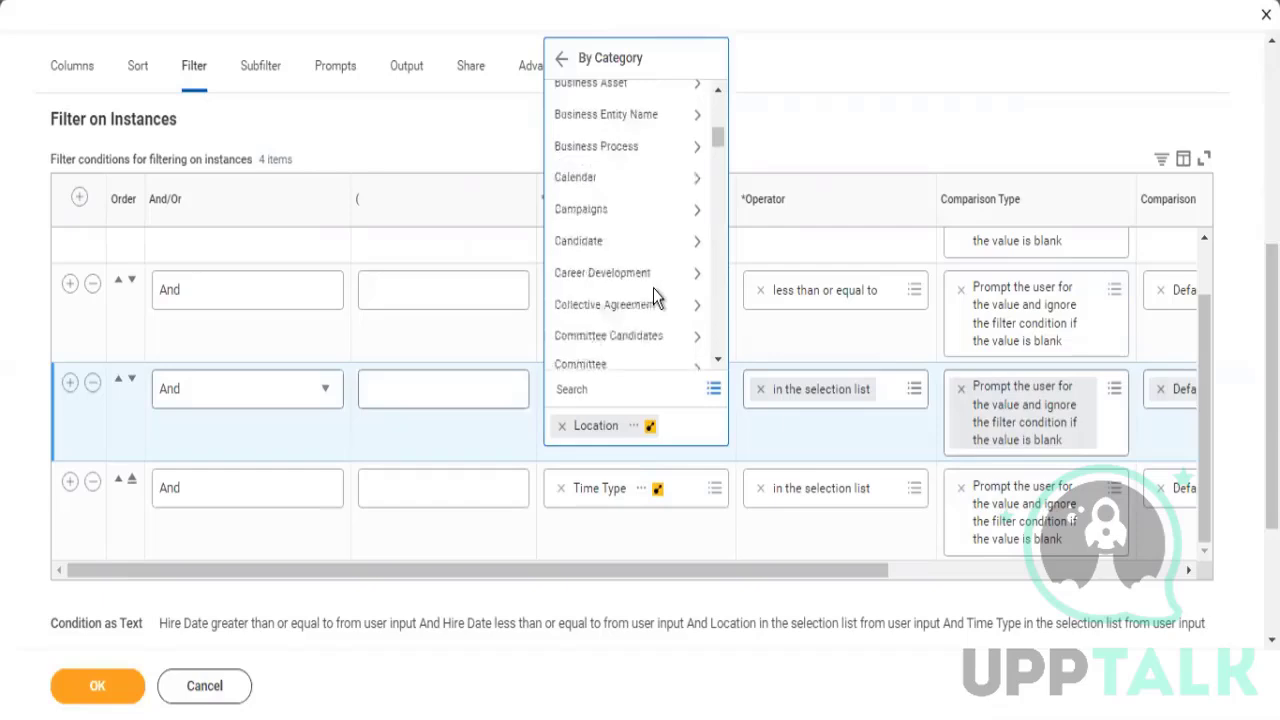
scroll(670, 300, down, 3)
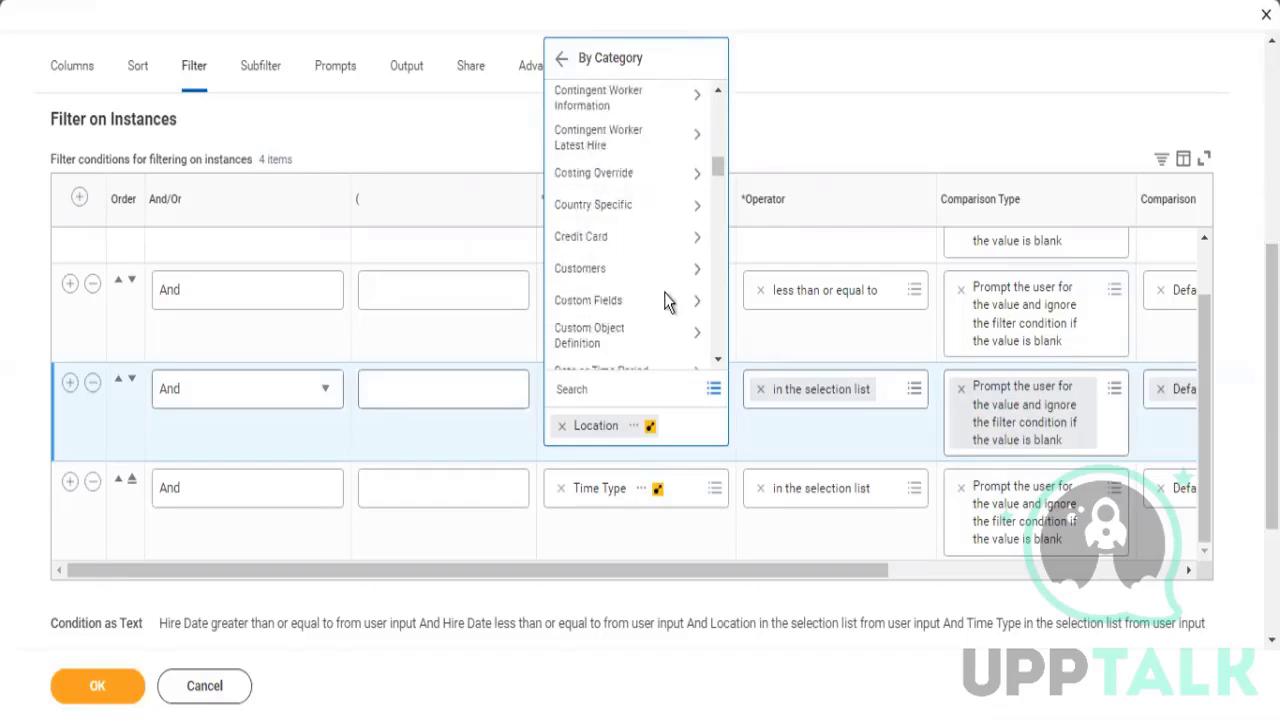
scroll(665, 305, down, 1)
scroll(660, 305, down, 6)
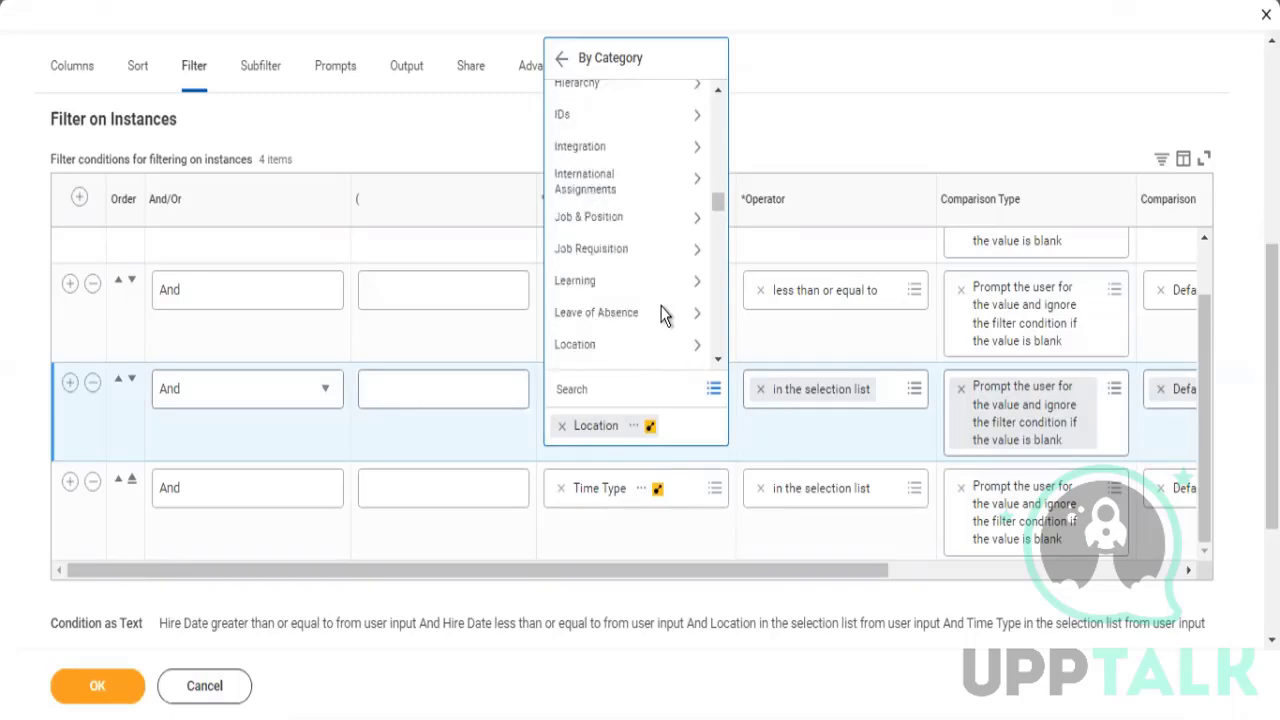
scroll(660, 315, down, 8)
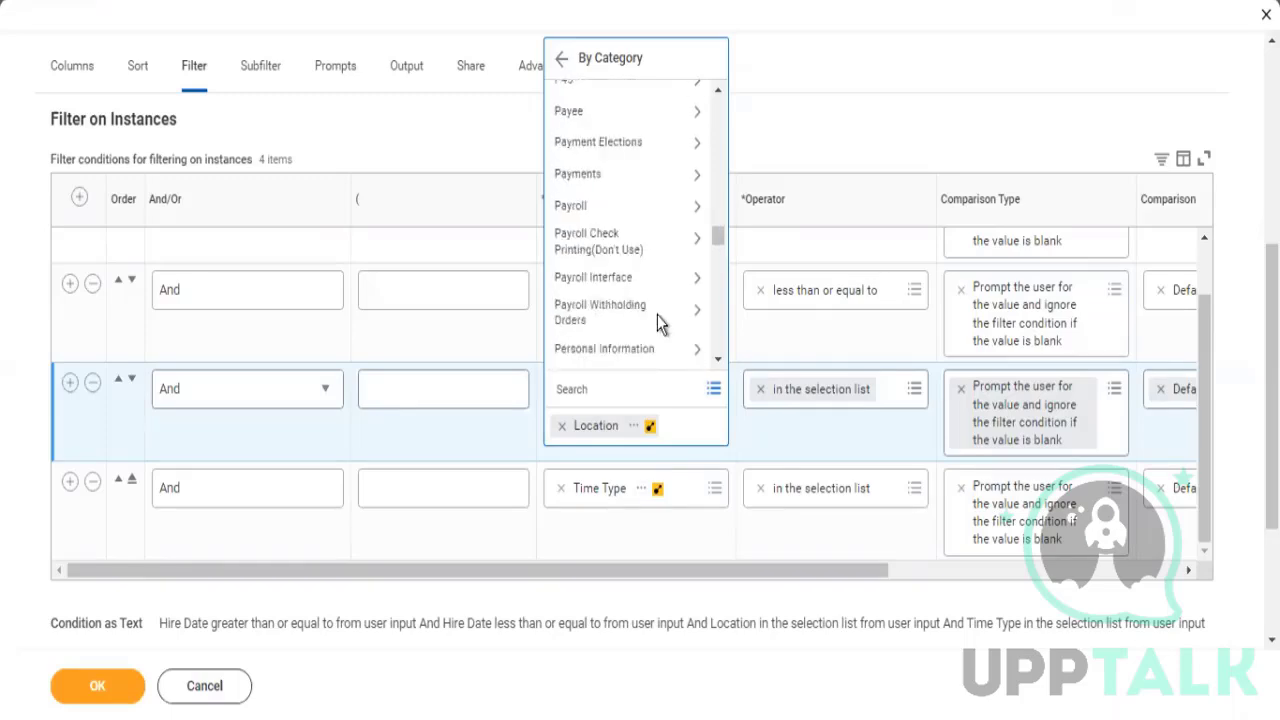
scroll(660, 322, down, 10)
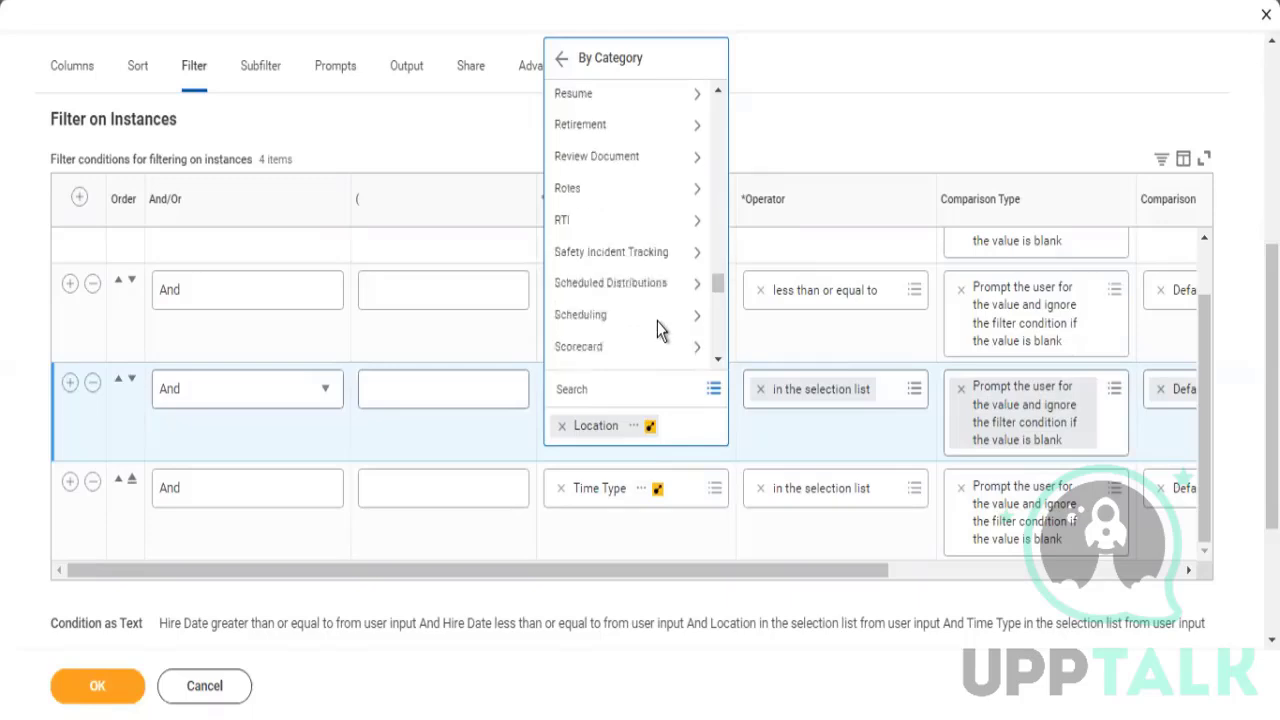
scroll(660, 333, down, 8)
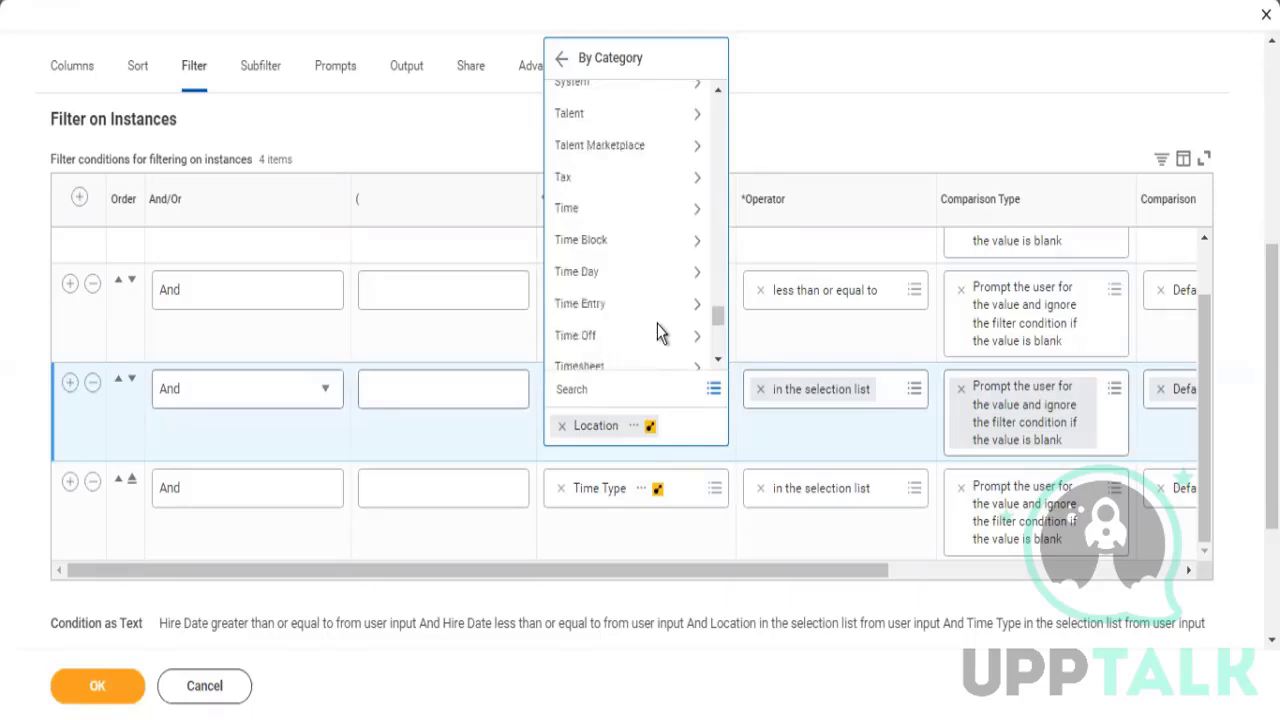
scroll(660, 333, down, 10)
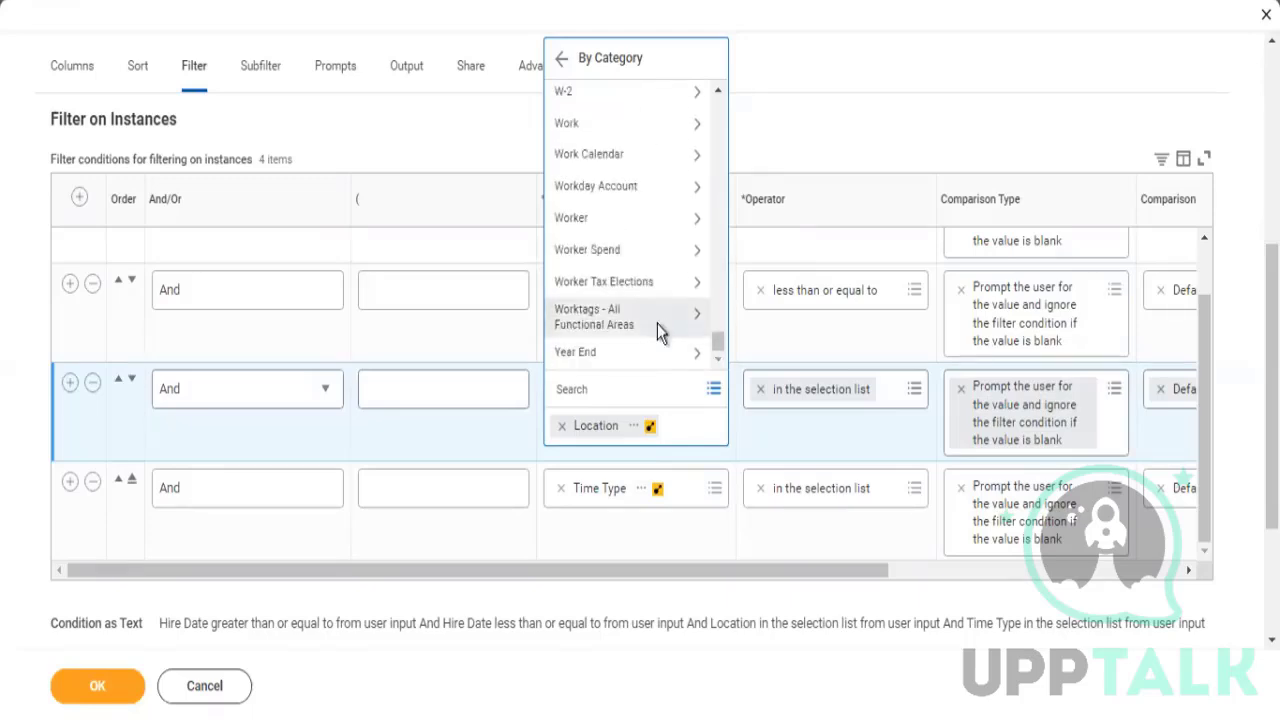
scroll(660, 333, up, 1)
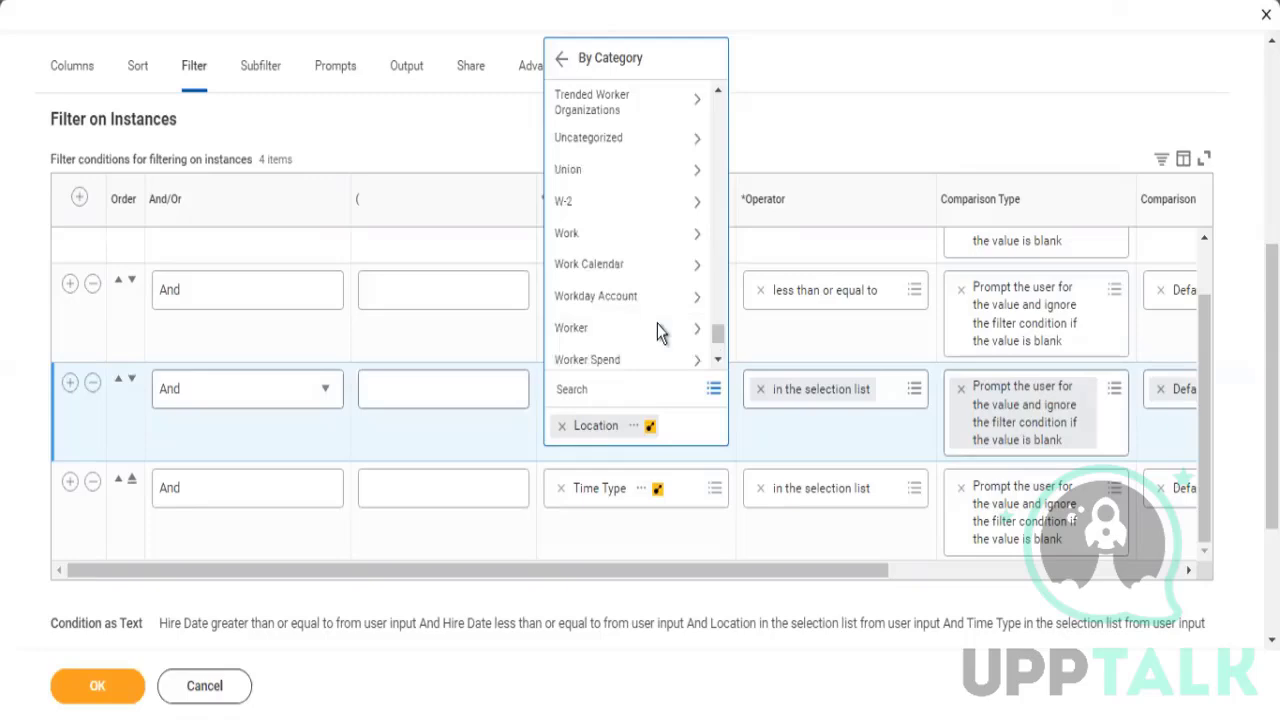
View the details of the Development Items (Include Delete and Not Applicable) field in the Uncategorized category
click(619, 148)
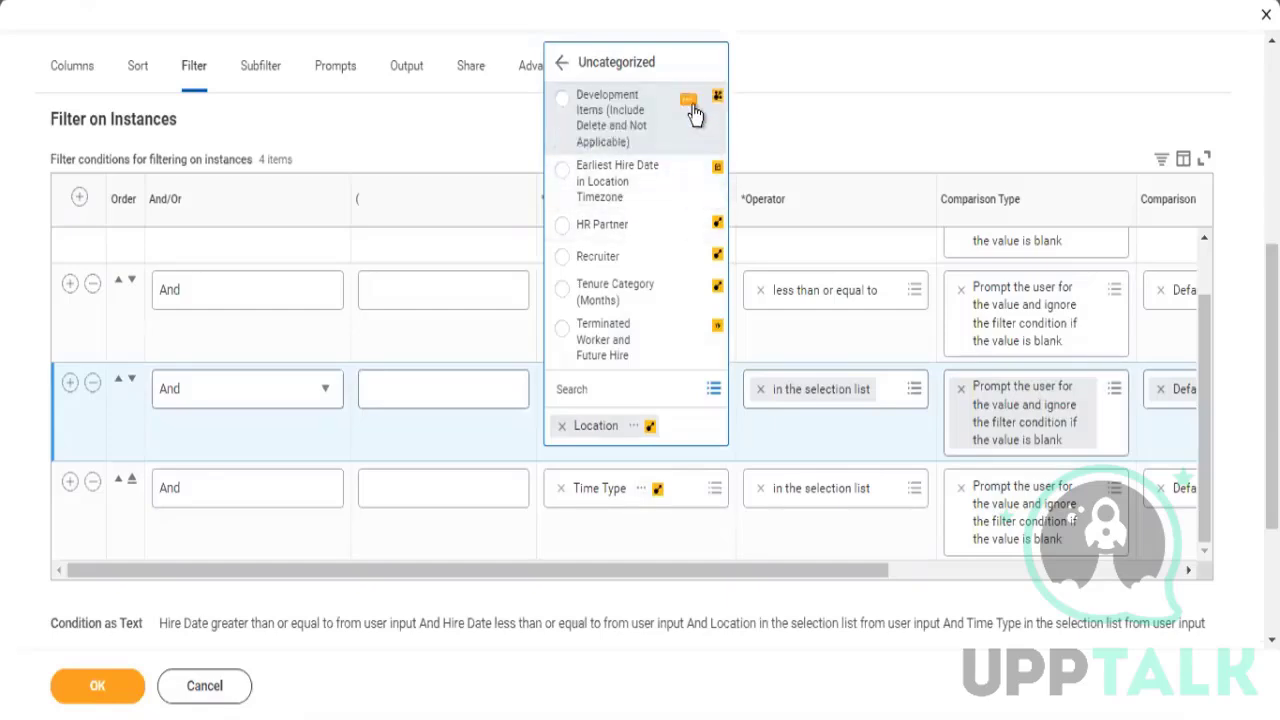
click(690, 102)
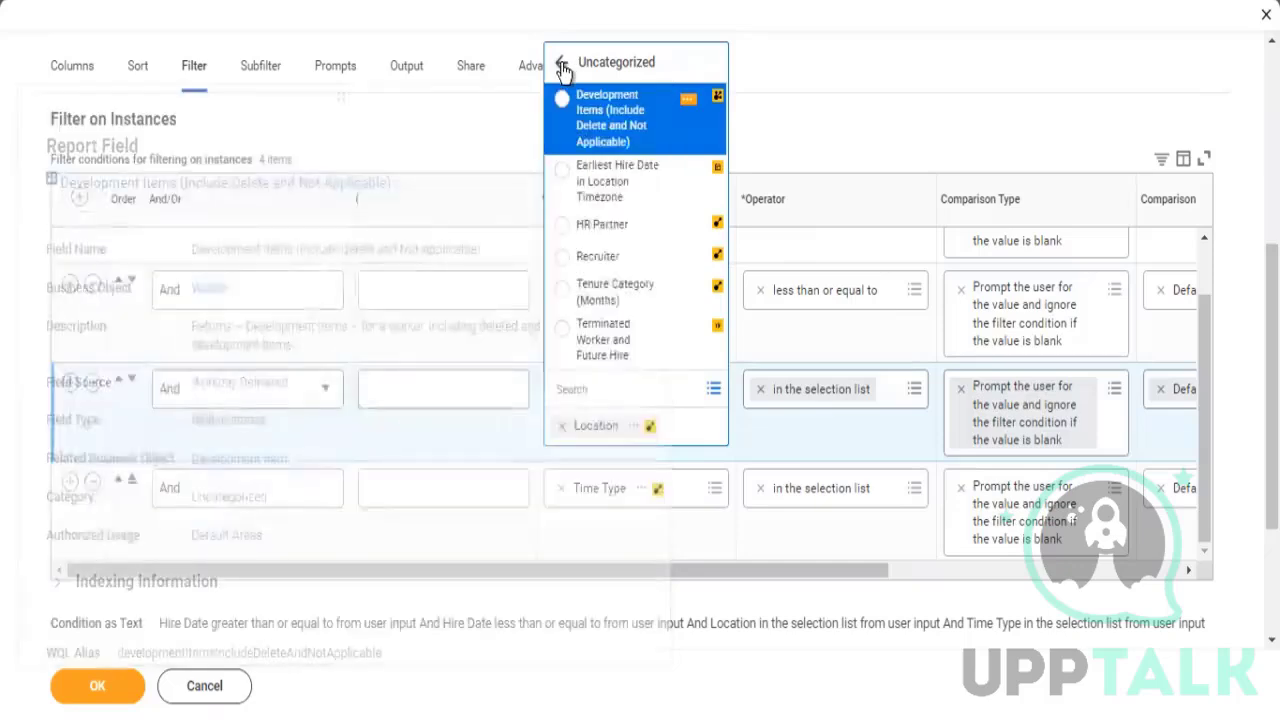
click(562, 64)
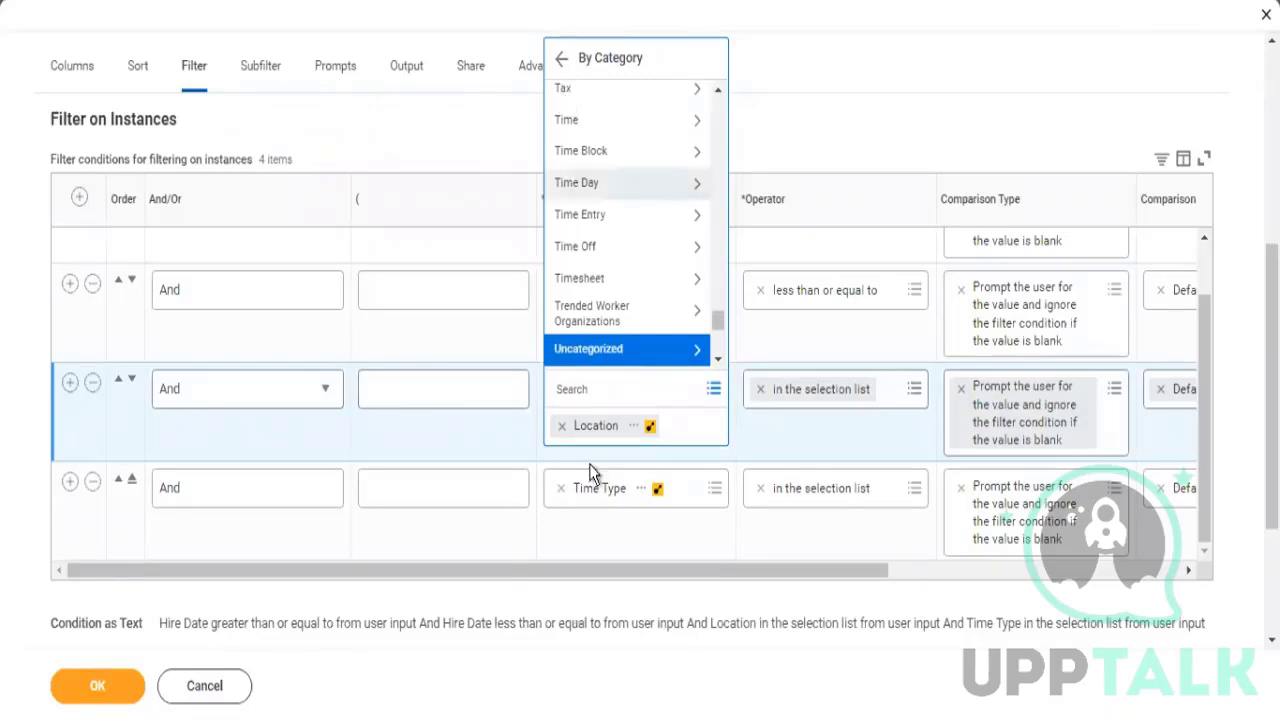
Look through the Location condition's field categories again and check which fields the Business Process category offers
click(577, 385)
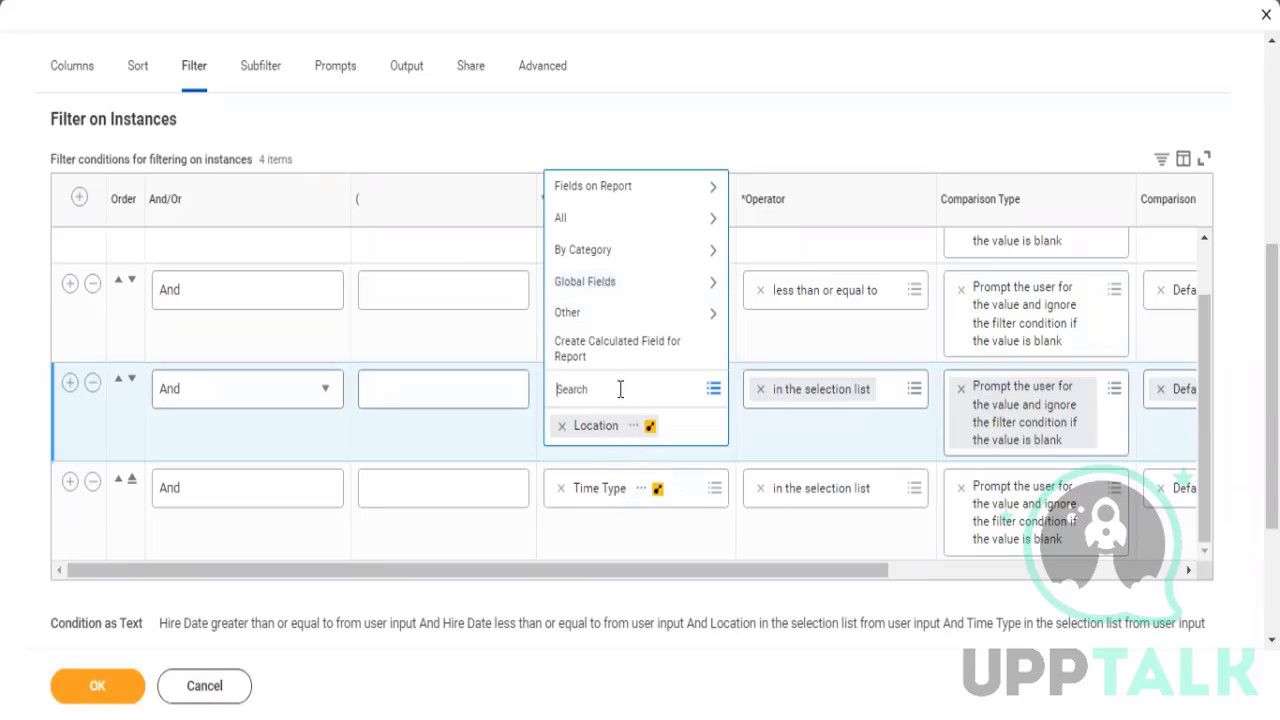
click(612, 251)
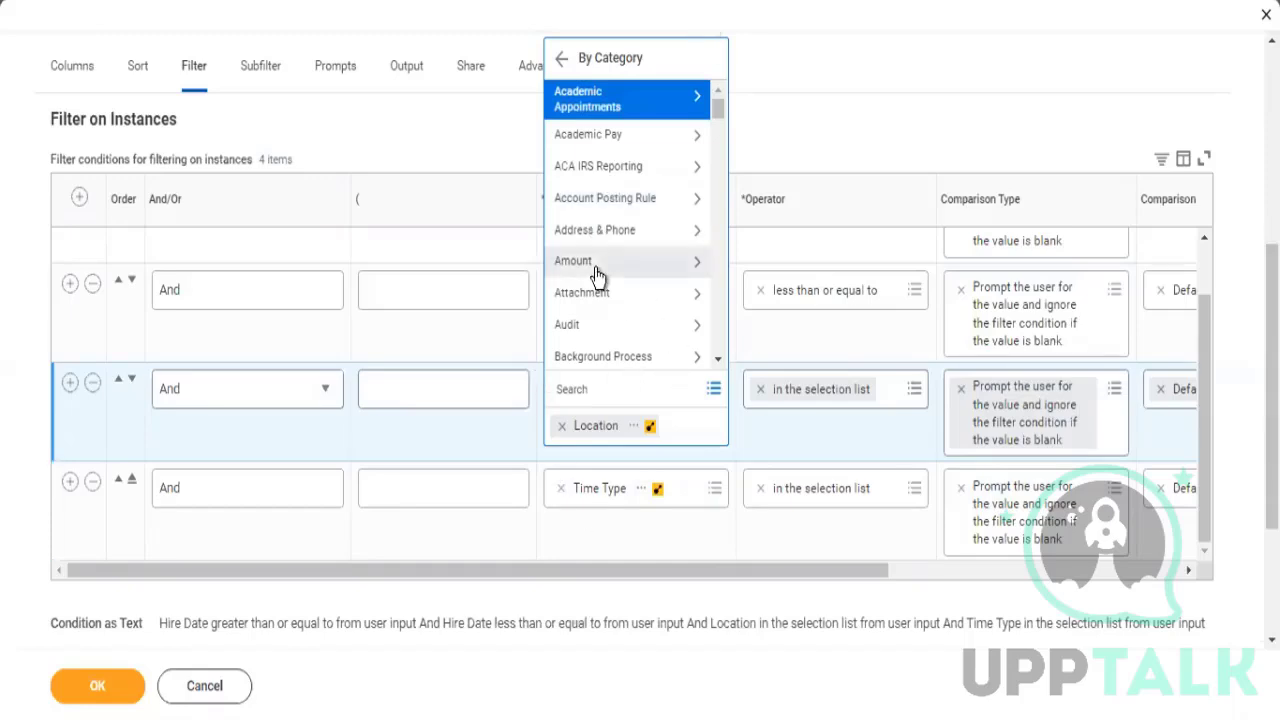
click(562, 64)
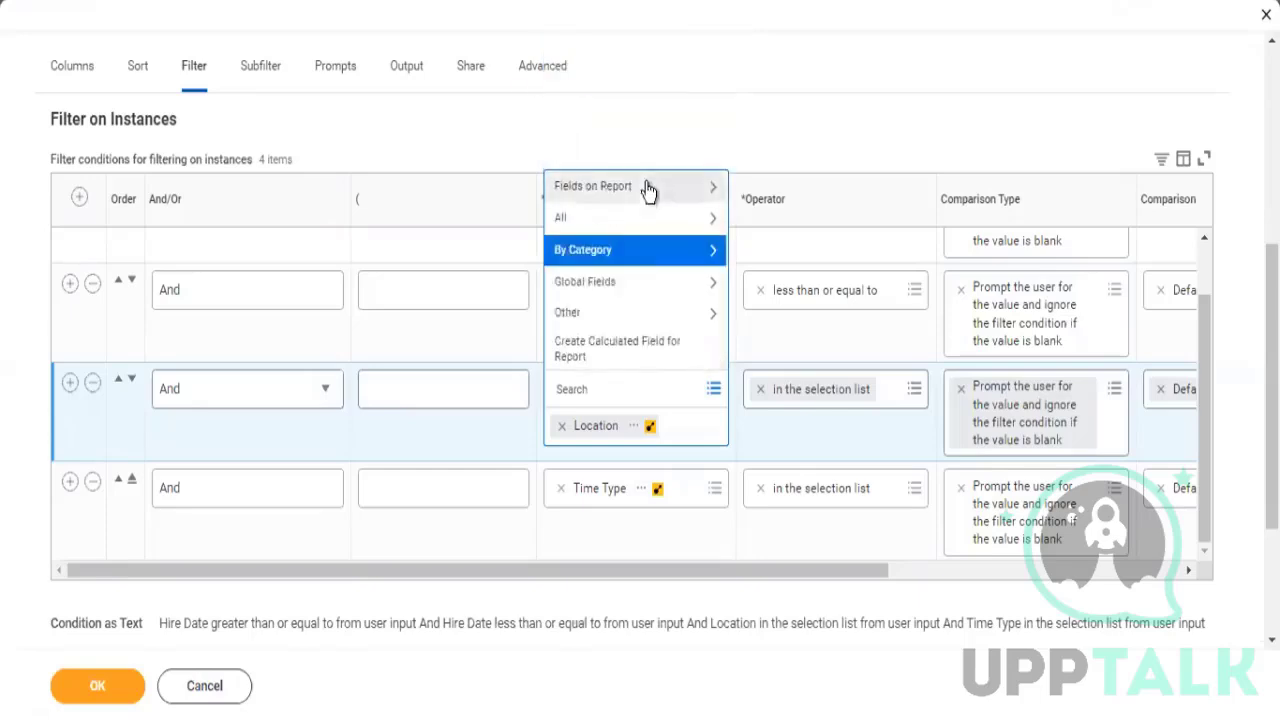
click(668, 261)
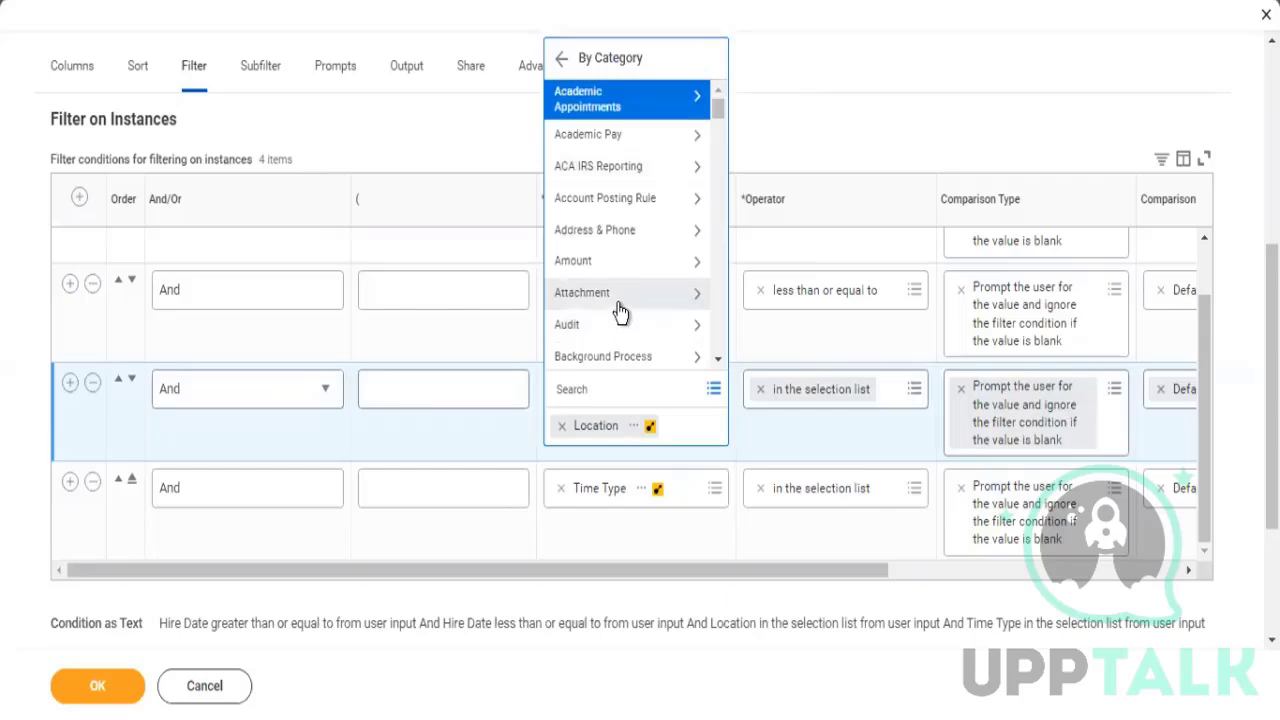
scroll(623, 289, down, 3)
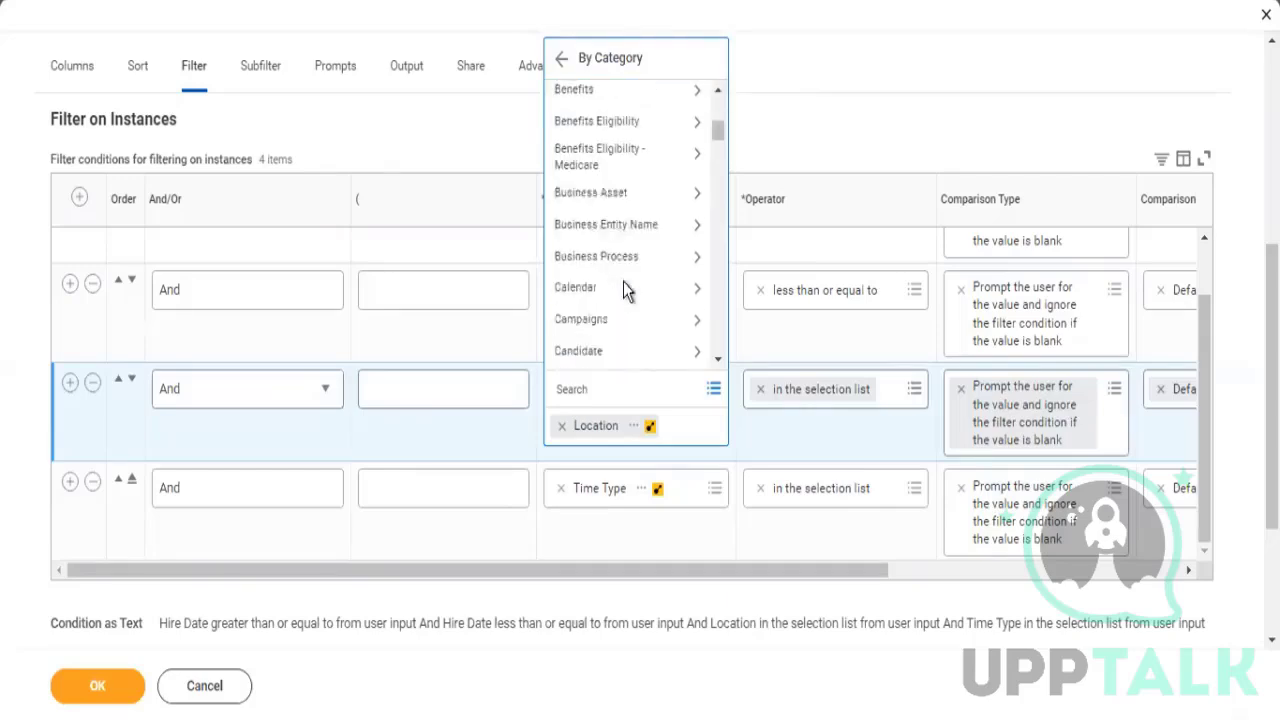
scroll(623, 287, down, 1)
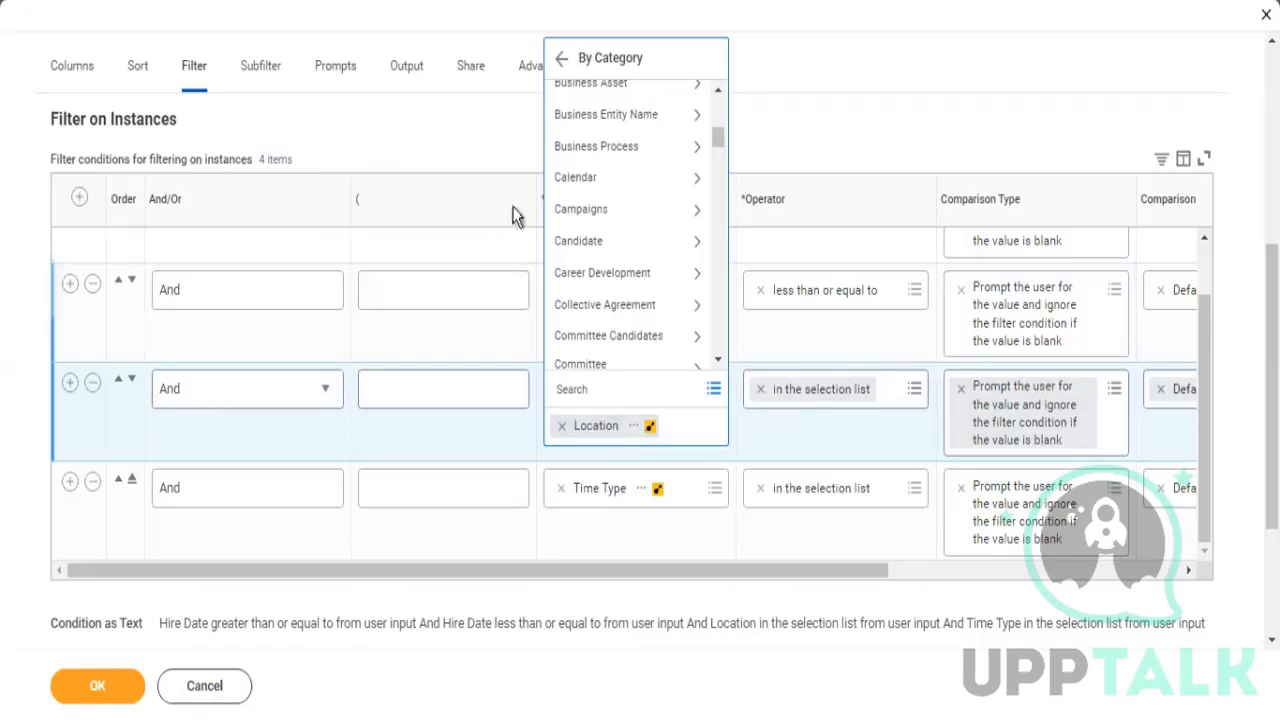
click(658, 366)
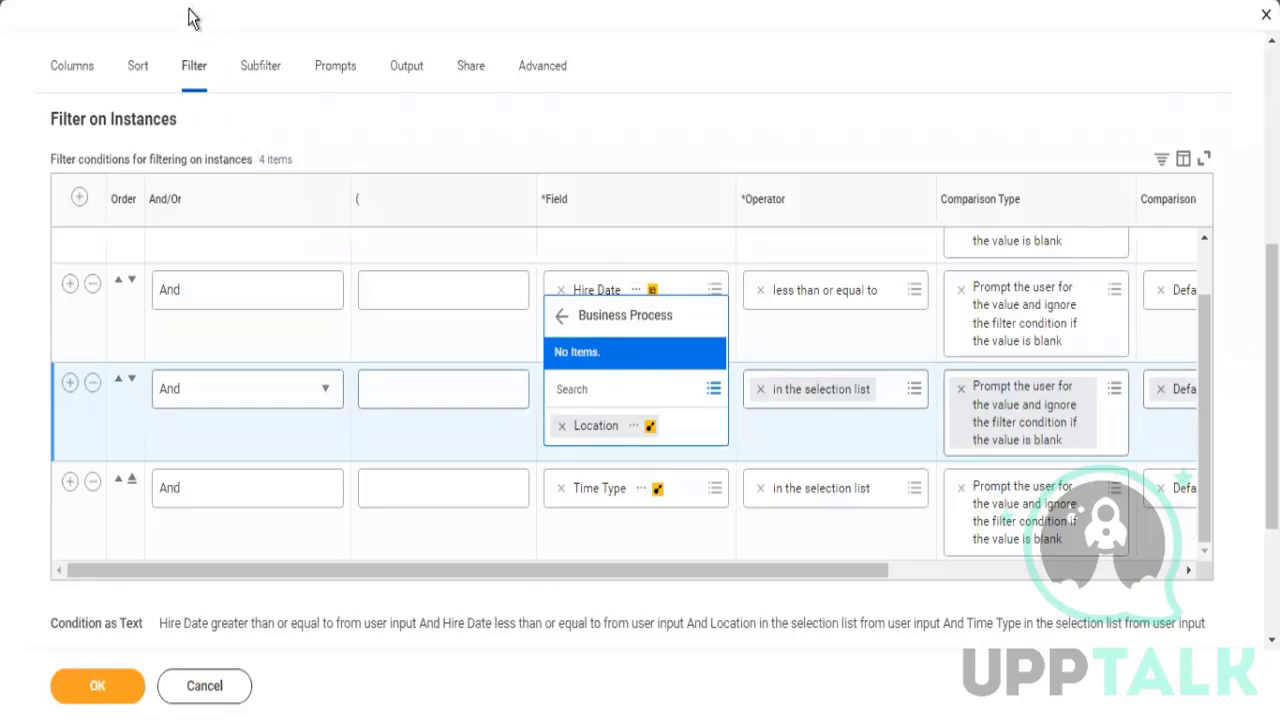
scroll(360, 188, up, 3)
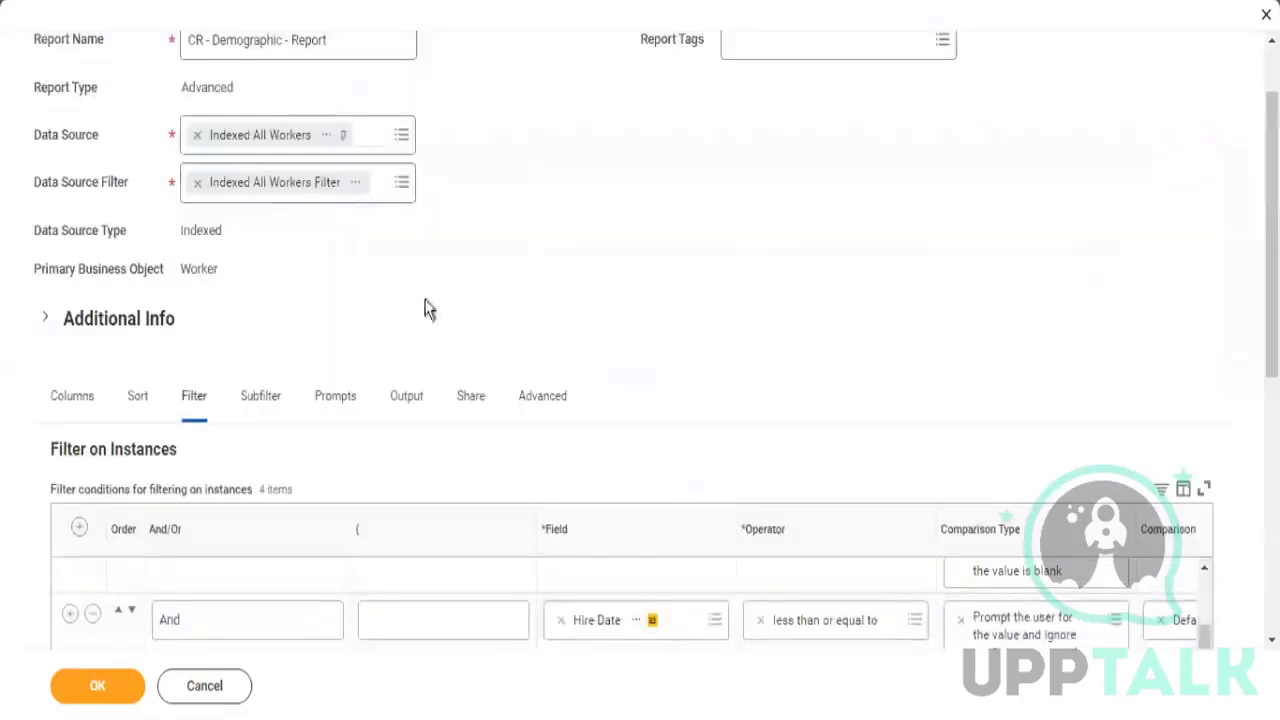
scroll(423, 309, down, 3)
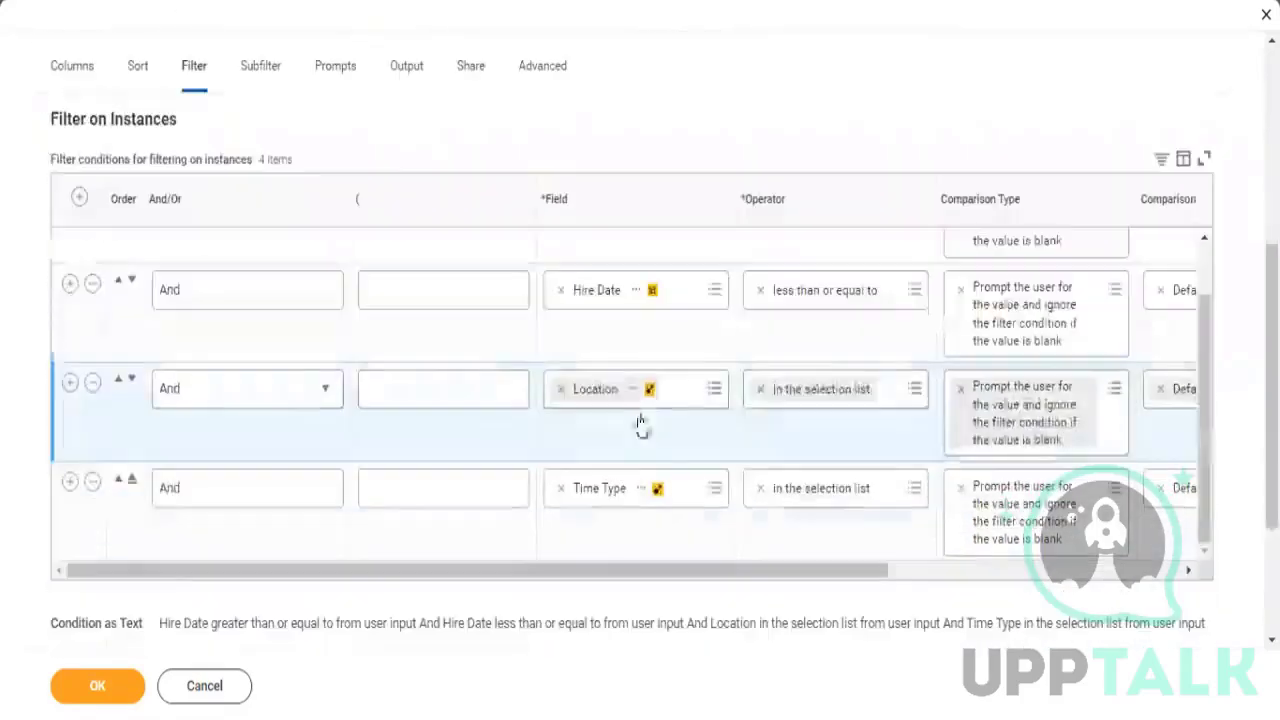
Browse the alphabetical field categories for the Location filter condition from Academic Appointments through the Compensation categories and beyond
click(700, 388)
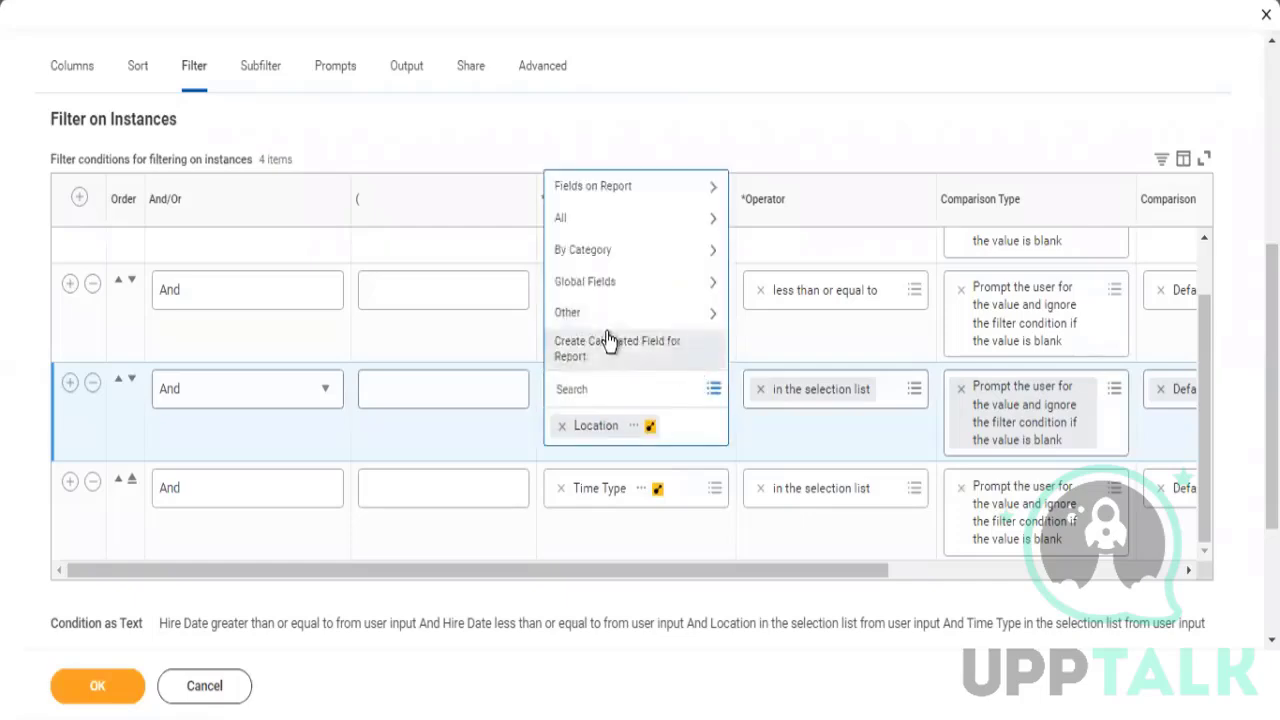
click(644, 252)
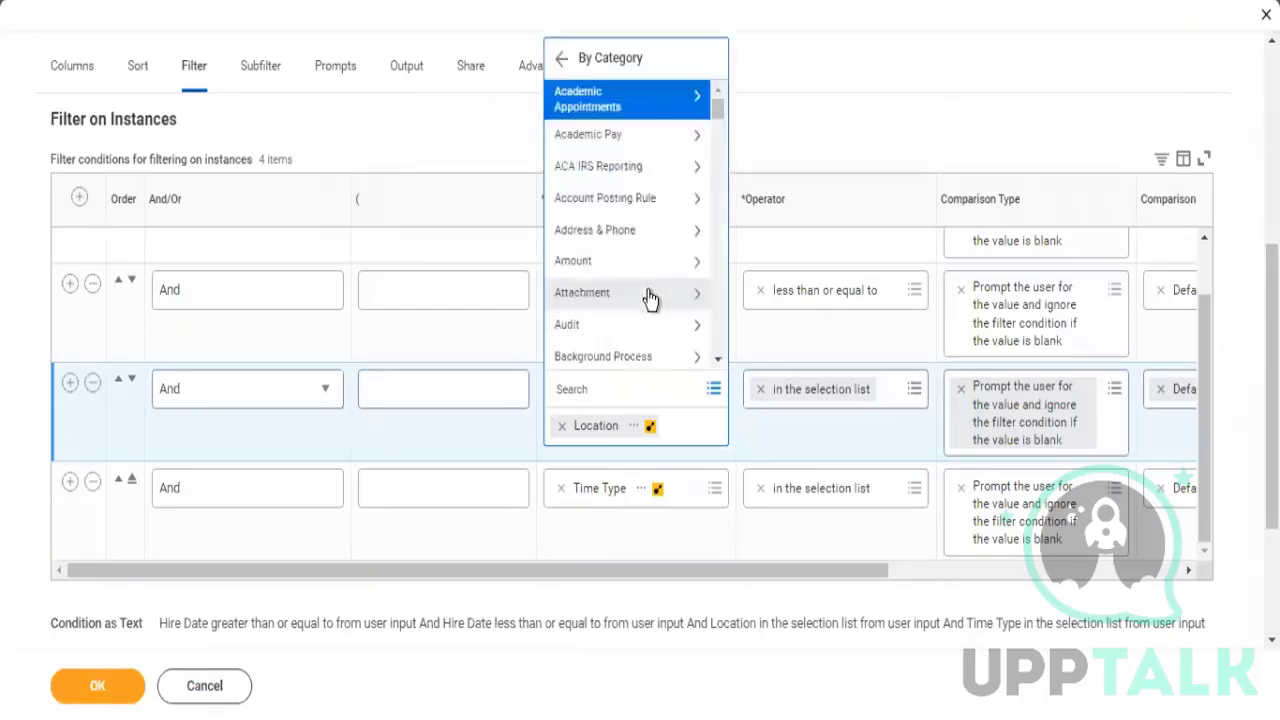
scroll(630, 305, down, 3)
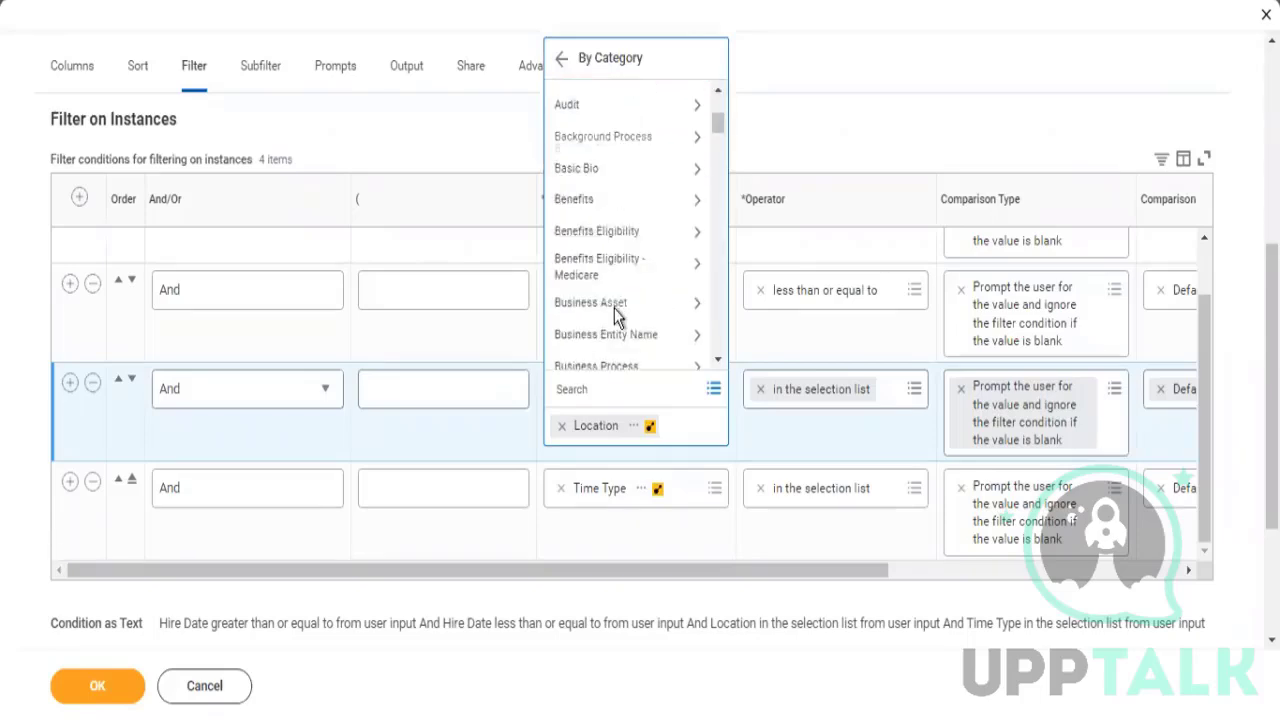
scroll(615, 315, down, 2)
scroll(617, 329, down, 3)
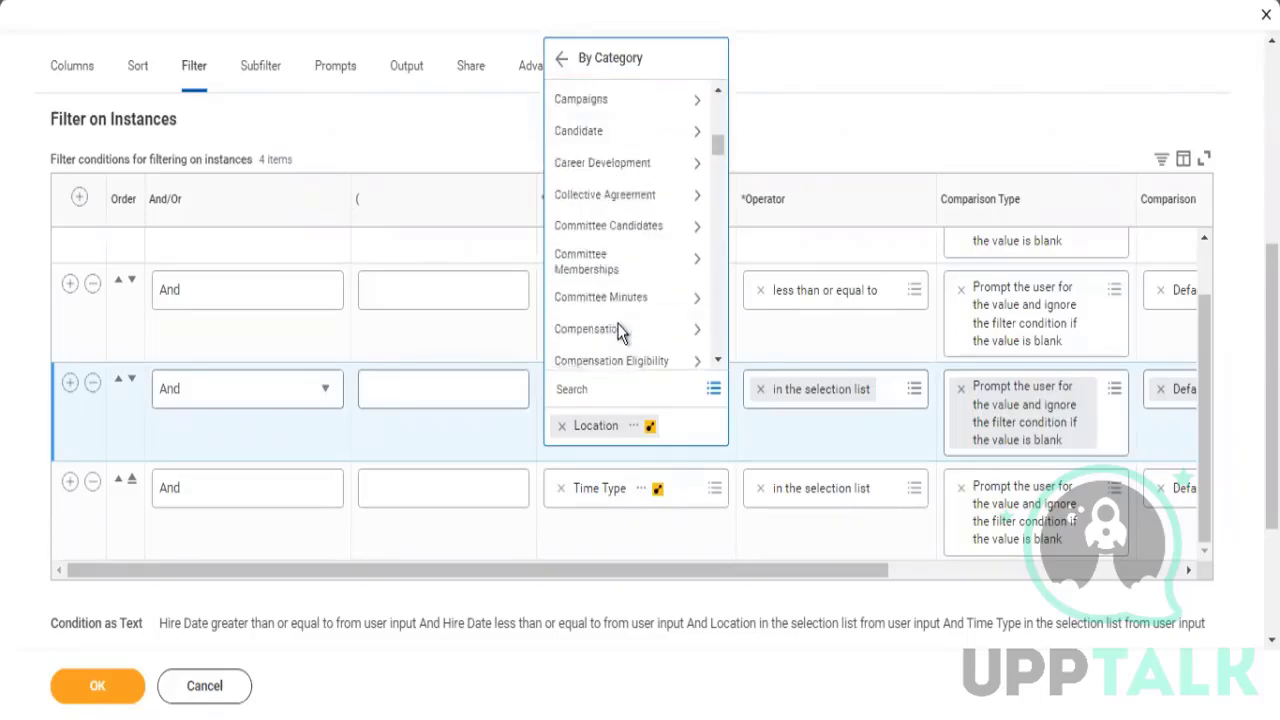
scroll(560, 85, down, 4)
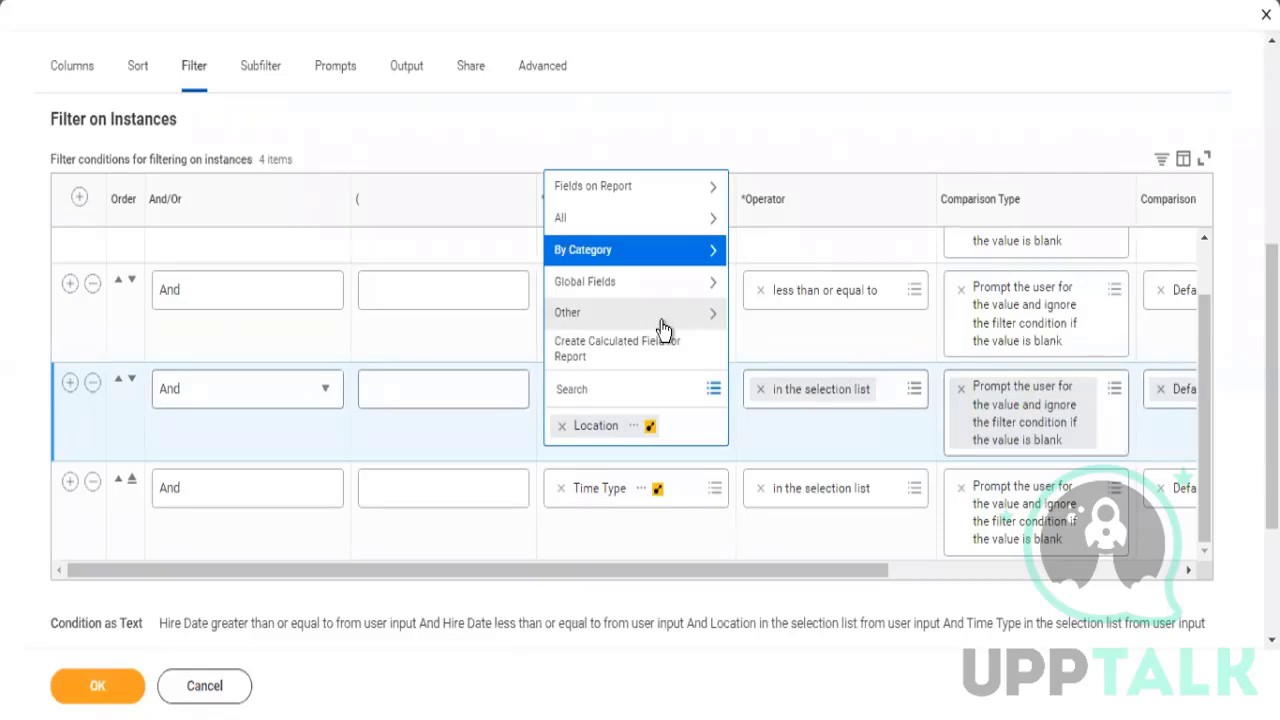
Check the Intermediate Calculated Fields and System Dates groups among the Other fields for the Location filter condition
click(660, 325)
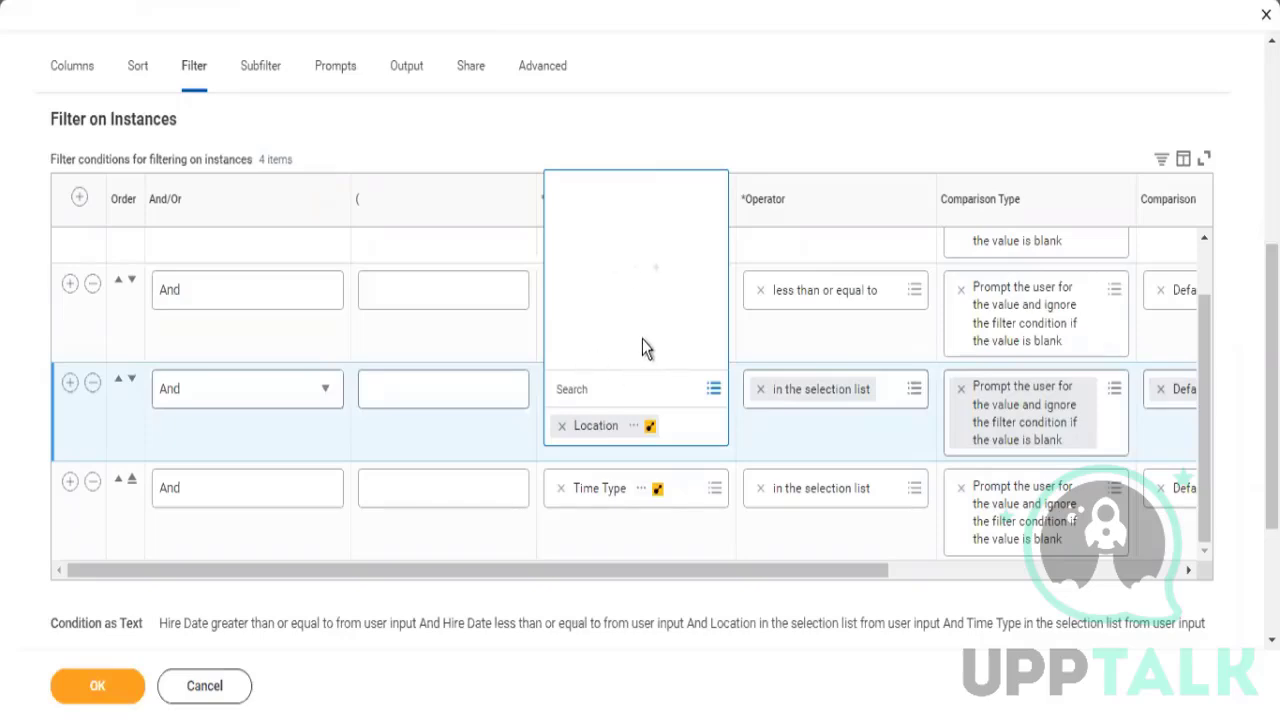
click(684, 318)
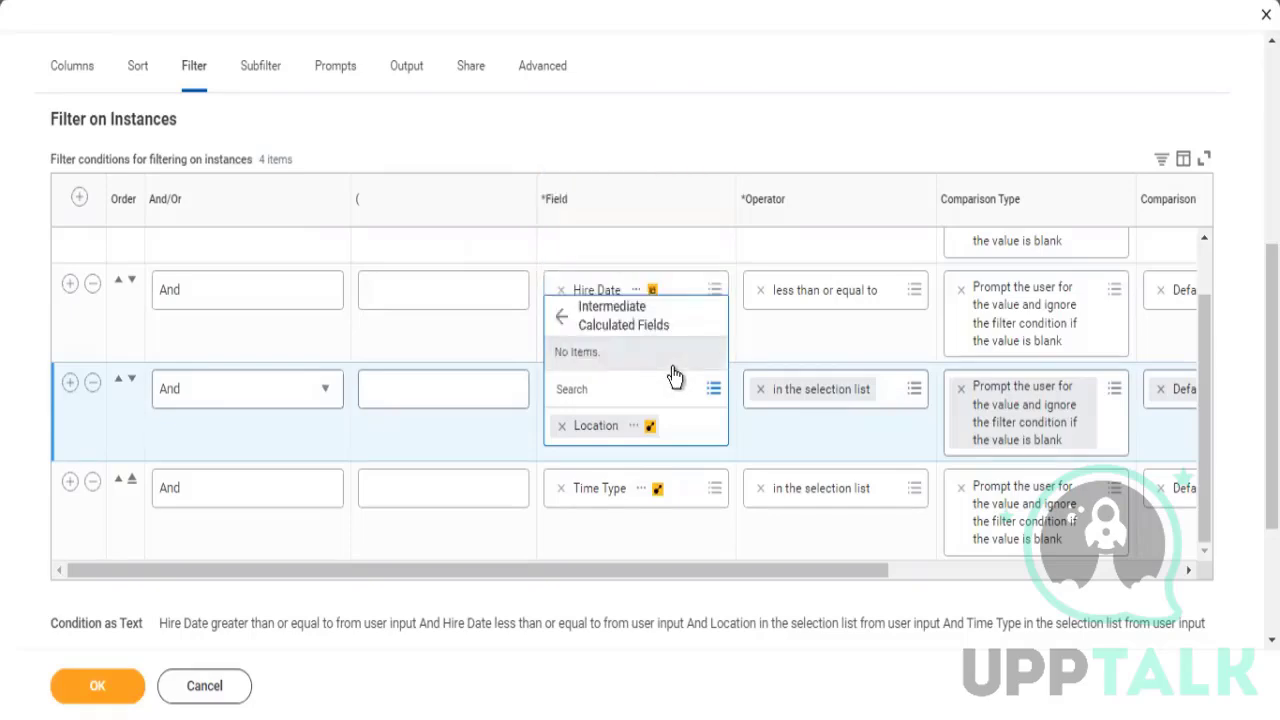
click(562, 317)
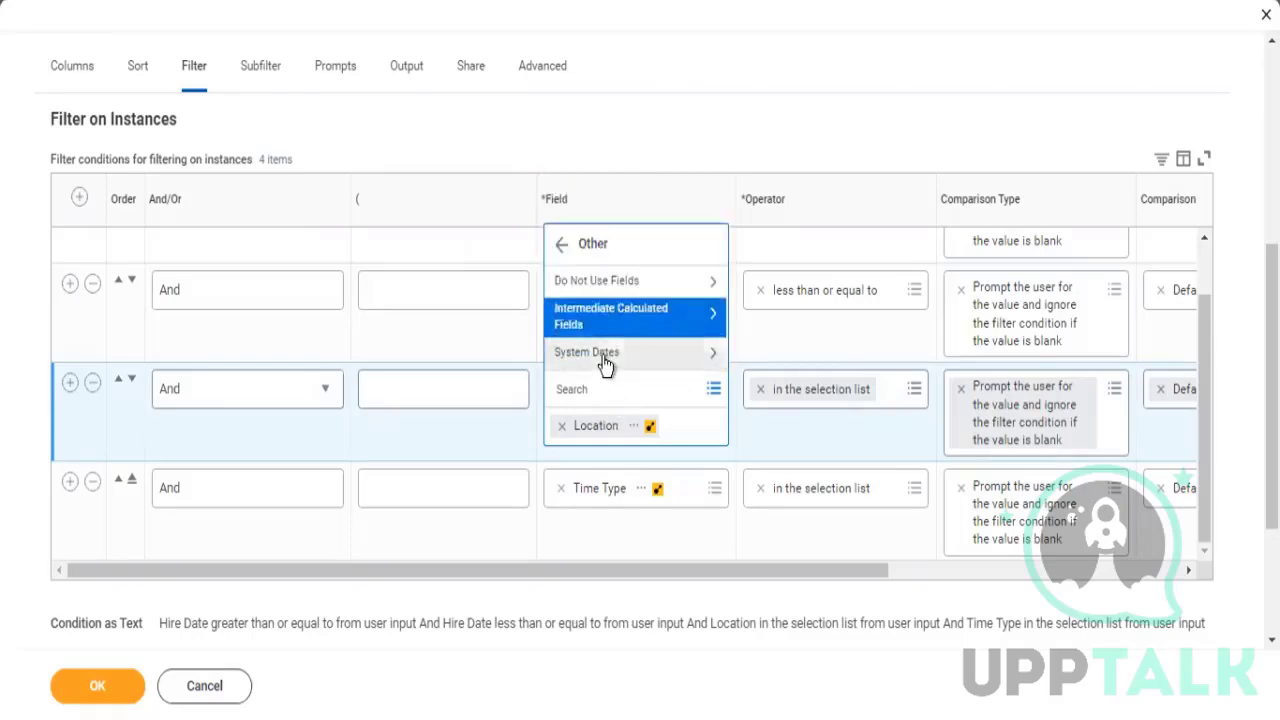
click(605, 354)
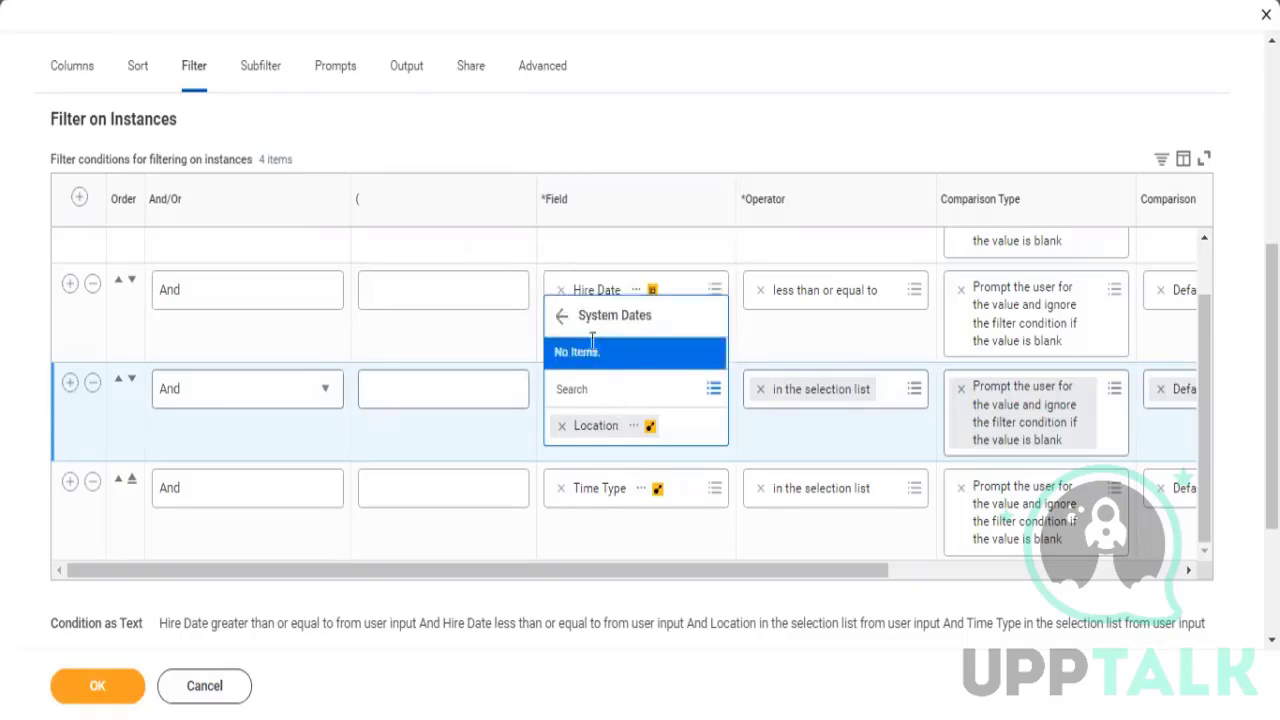
click(564, 322)
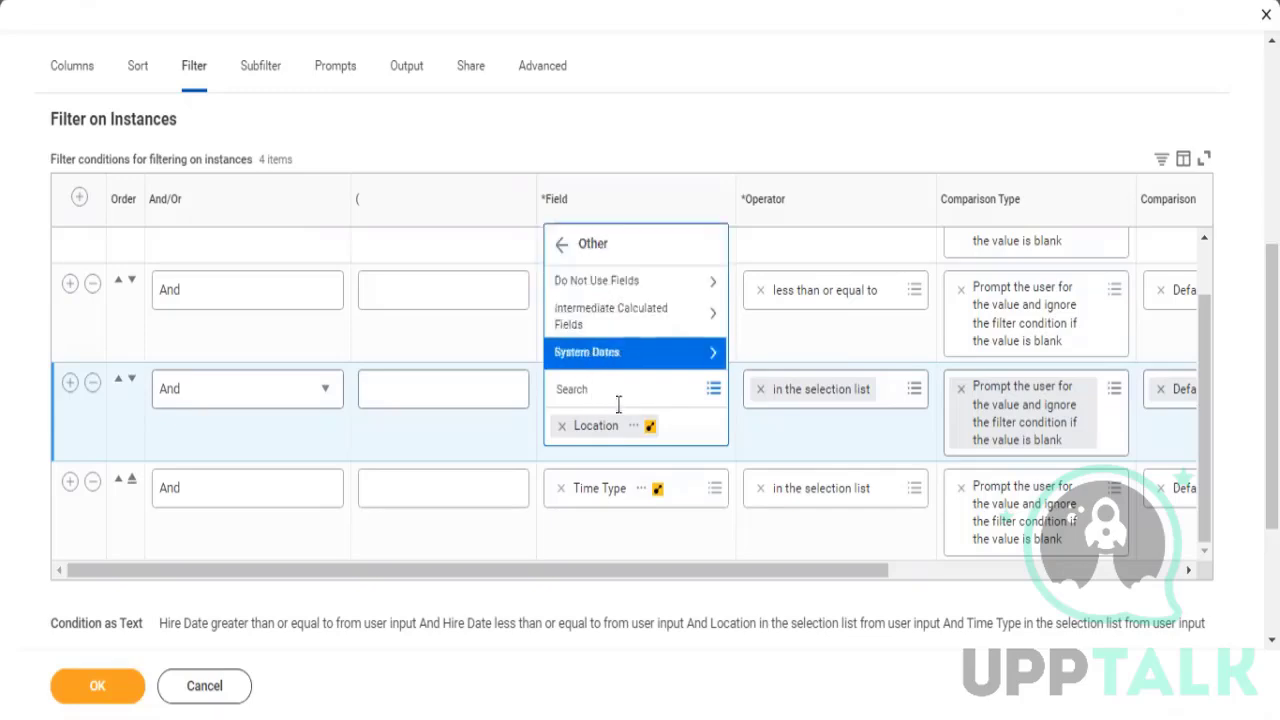
click(562, 243)
Inspect the Global Fields for the Location filter condition, checking the Text, Numeric and Instance types
click(606, 312)
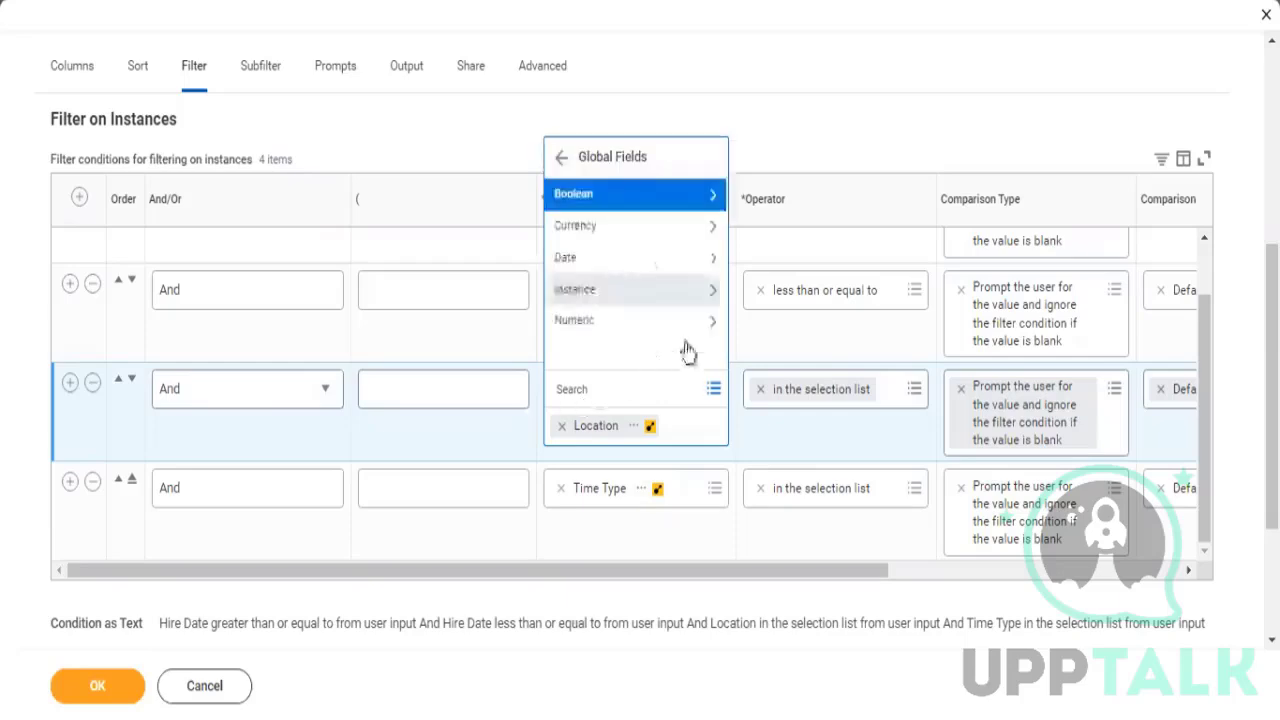
click(562, 158)
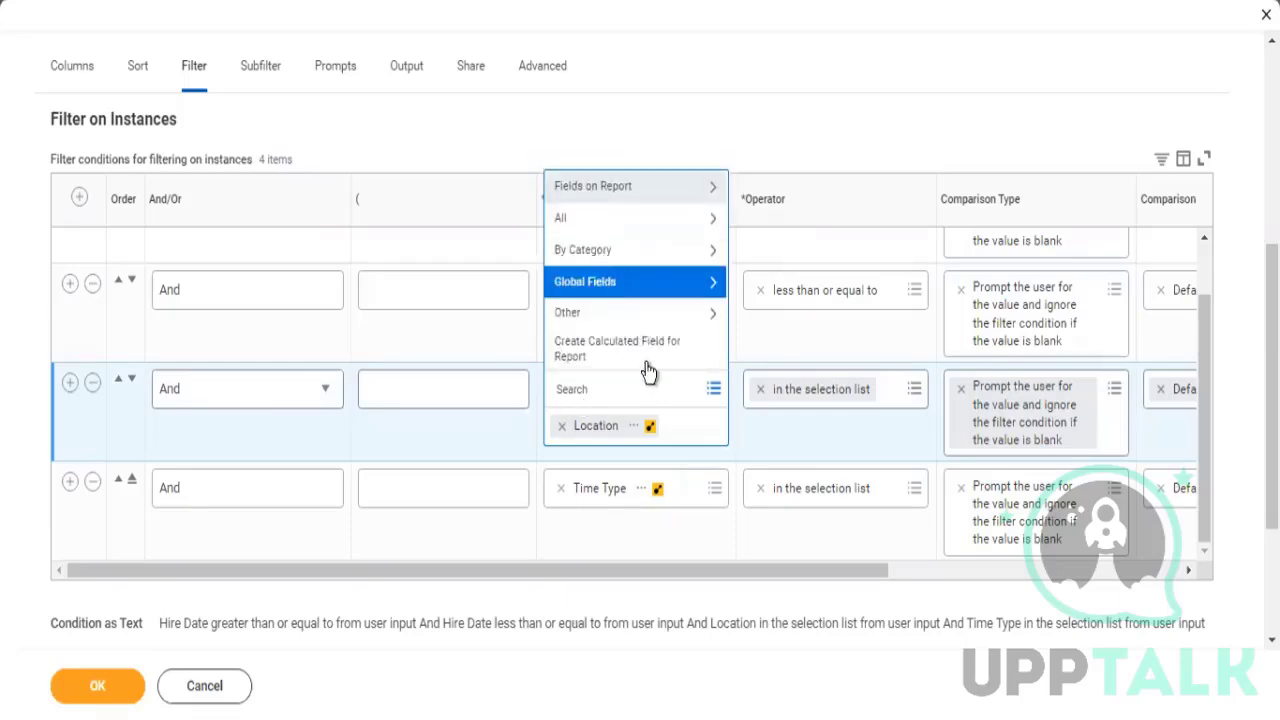
click(604, 285)
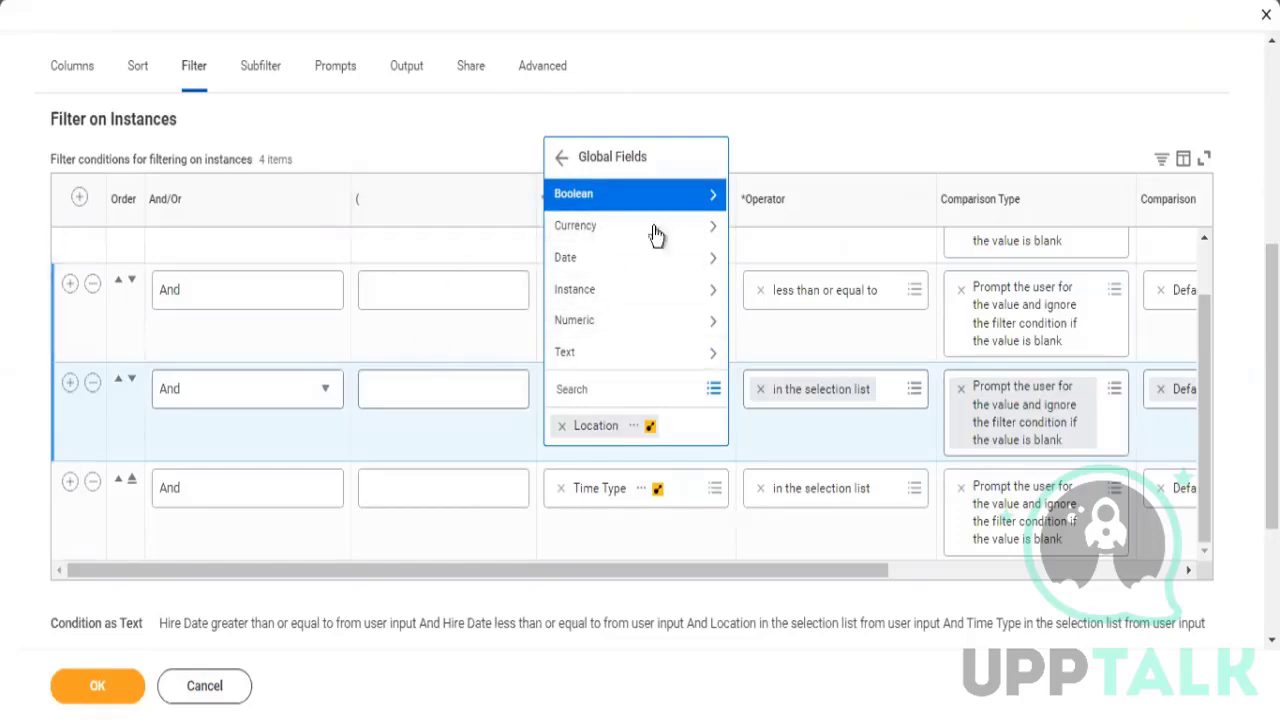
click(625, 352)
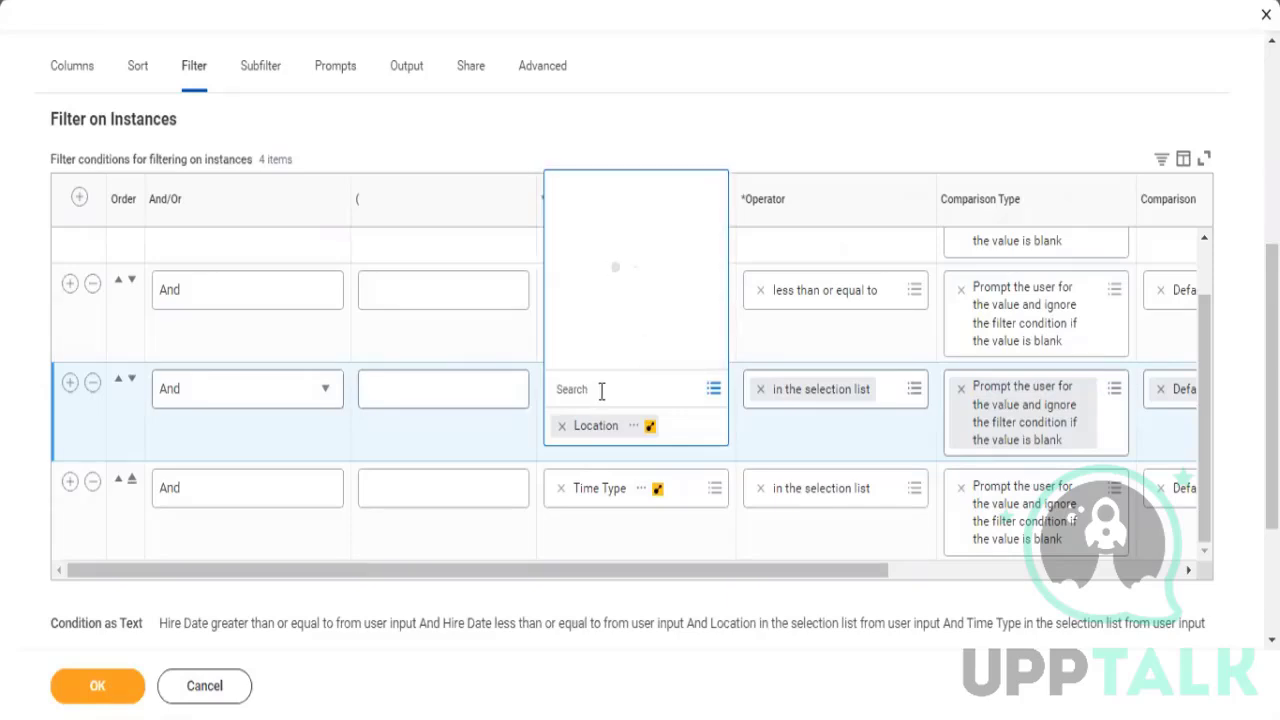
click(562, 317)
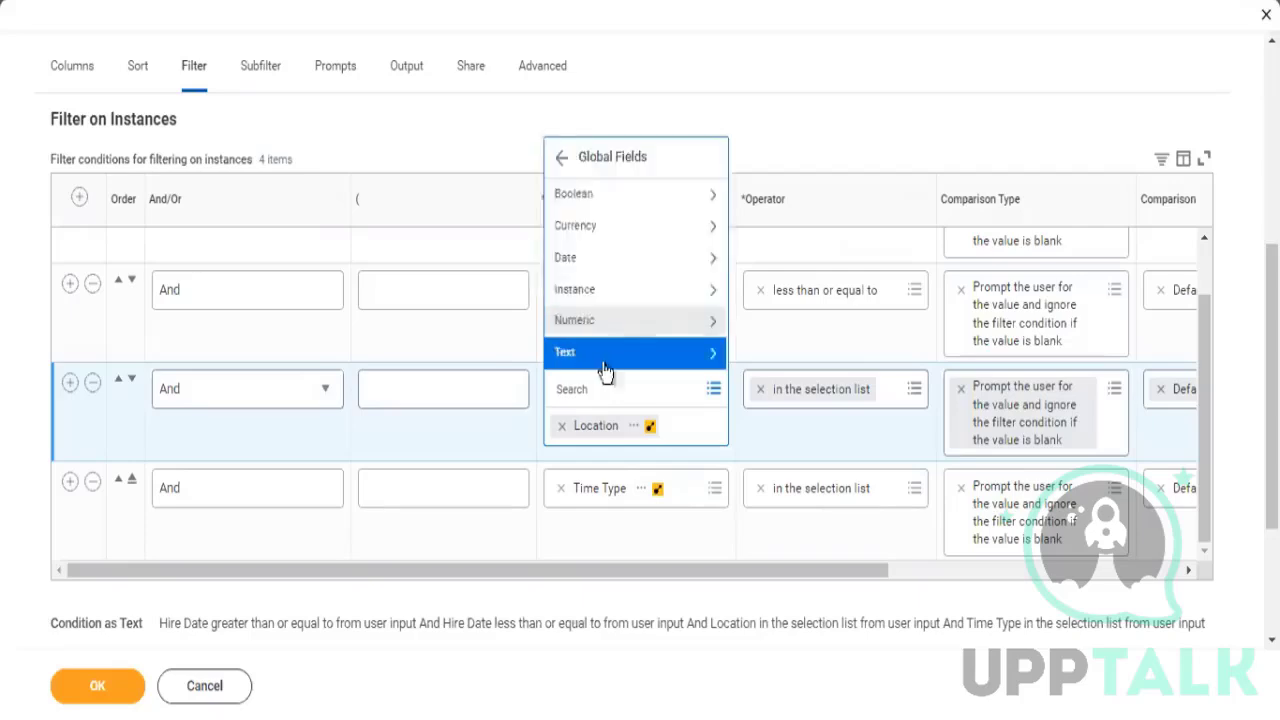
click(603, 312)
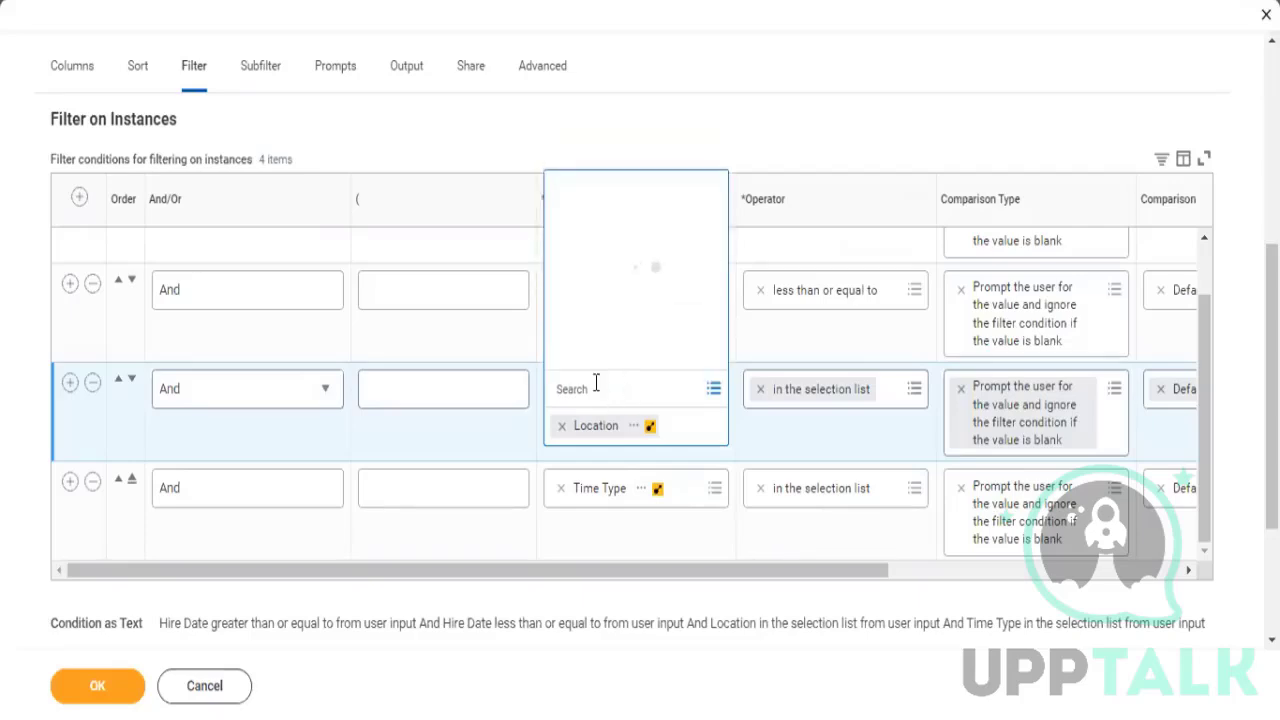
click(563, 318)
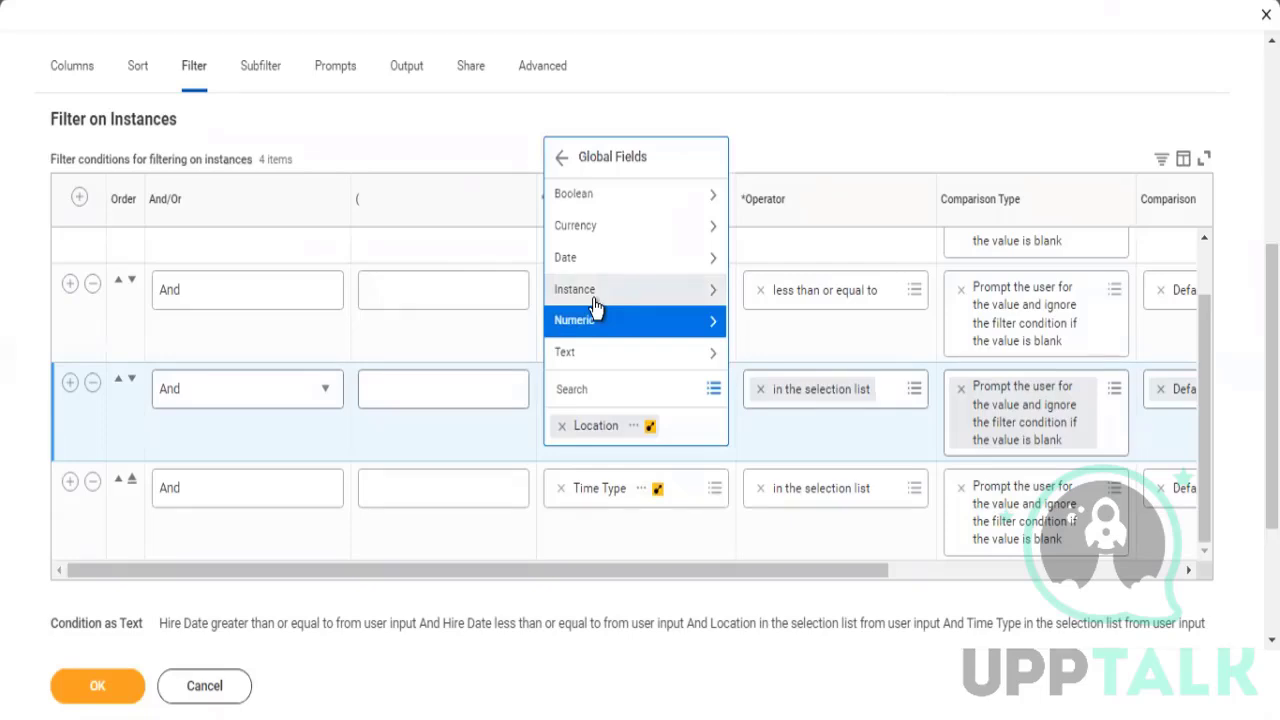
click(593, 290)
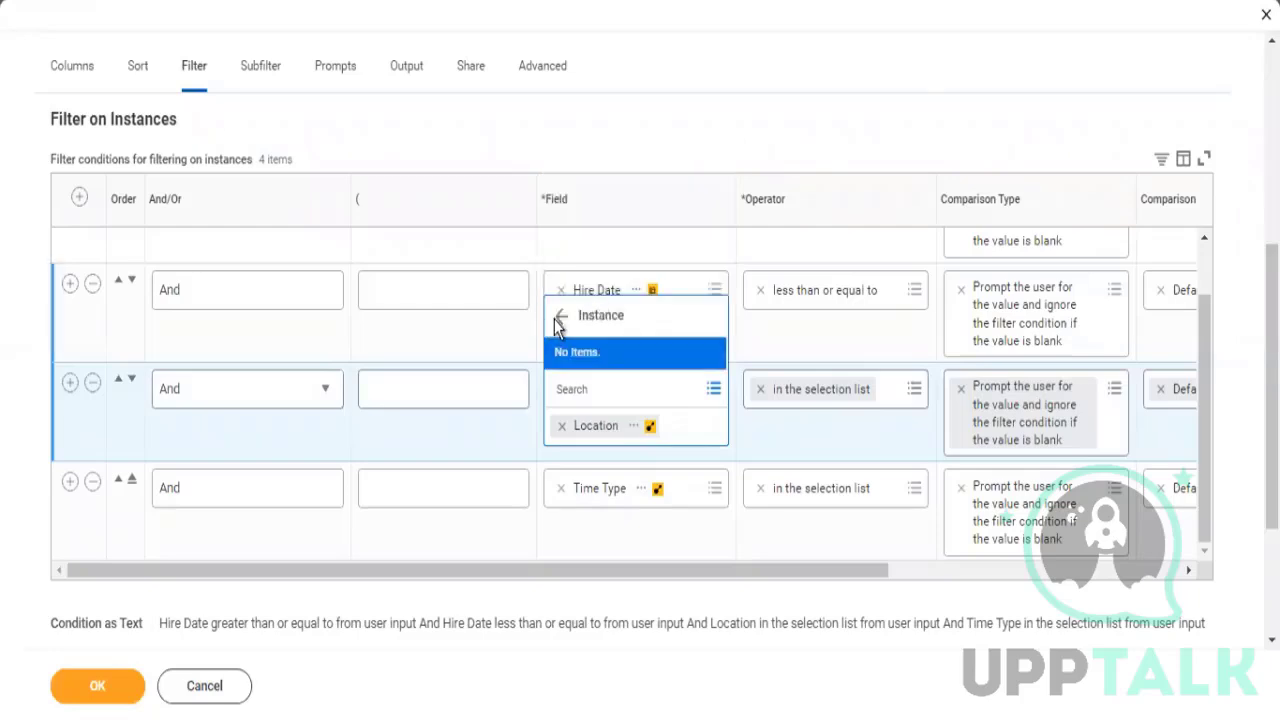
click(571, 320)
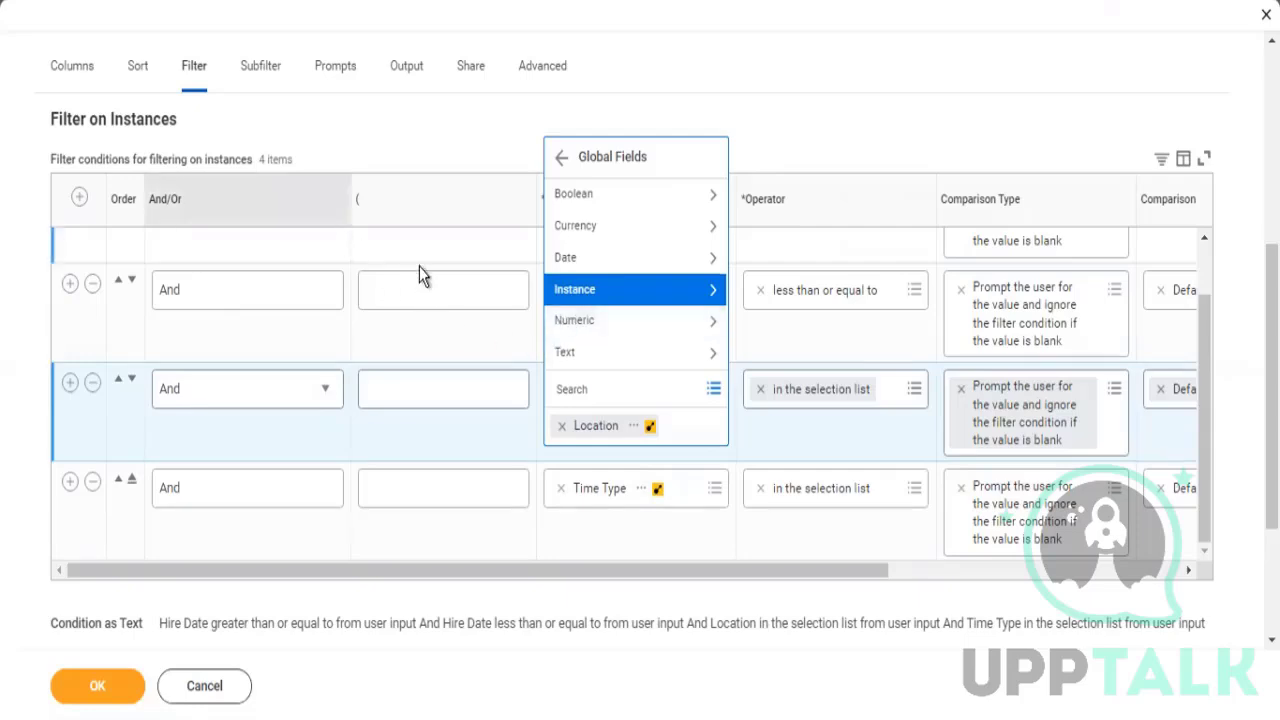
Review the report's data source details and the field groups offered for the first Hire Date filter condition
scroll(419, 272, up, 2)
scroll(923, 214, up, 5)
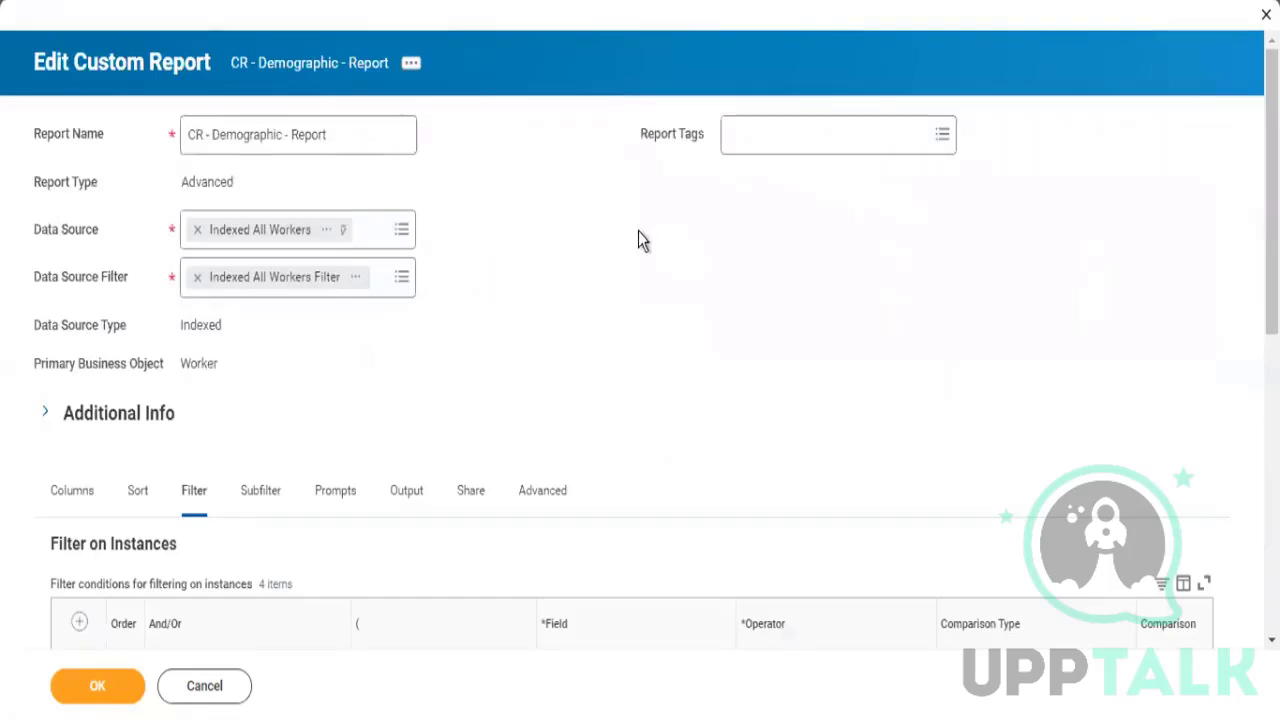
scroll(391, 347, down, 5)
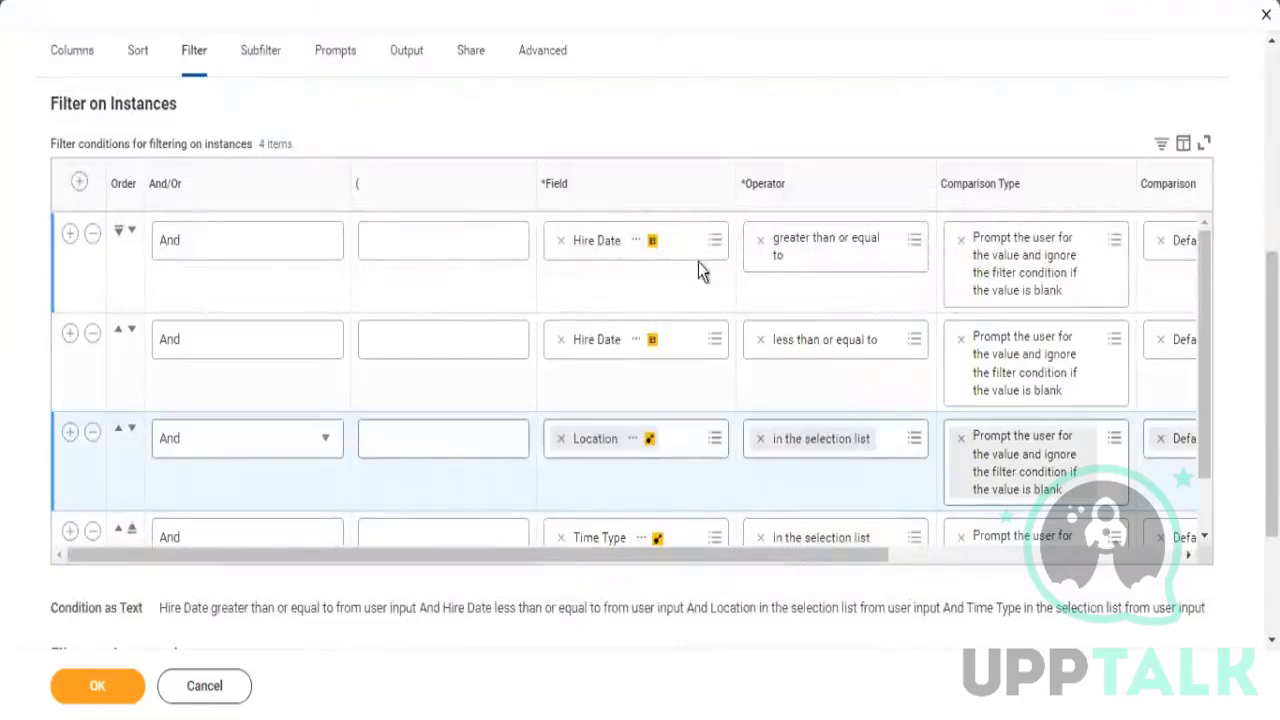
click(710, 252)
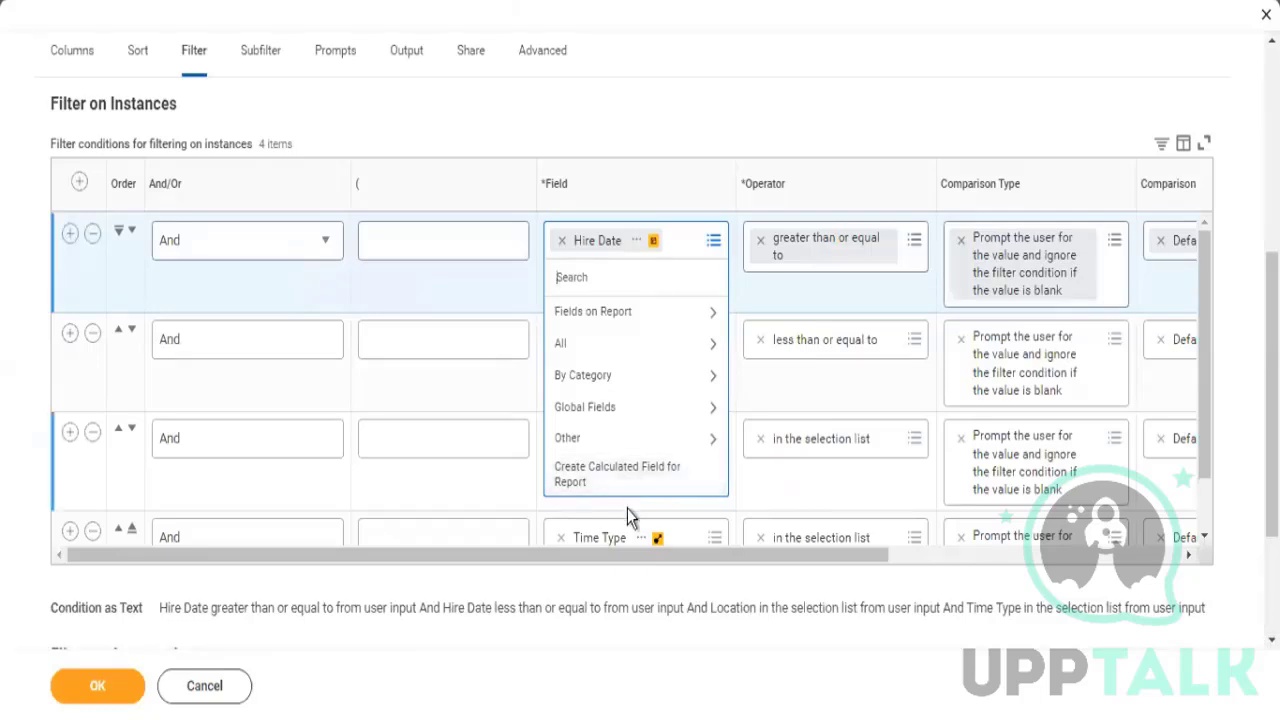
scroll(627, 512, up, 5)
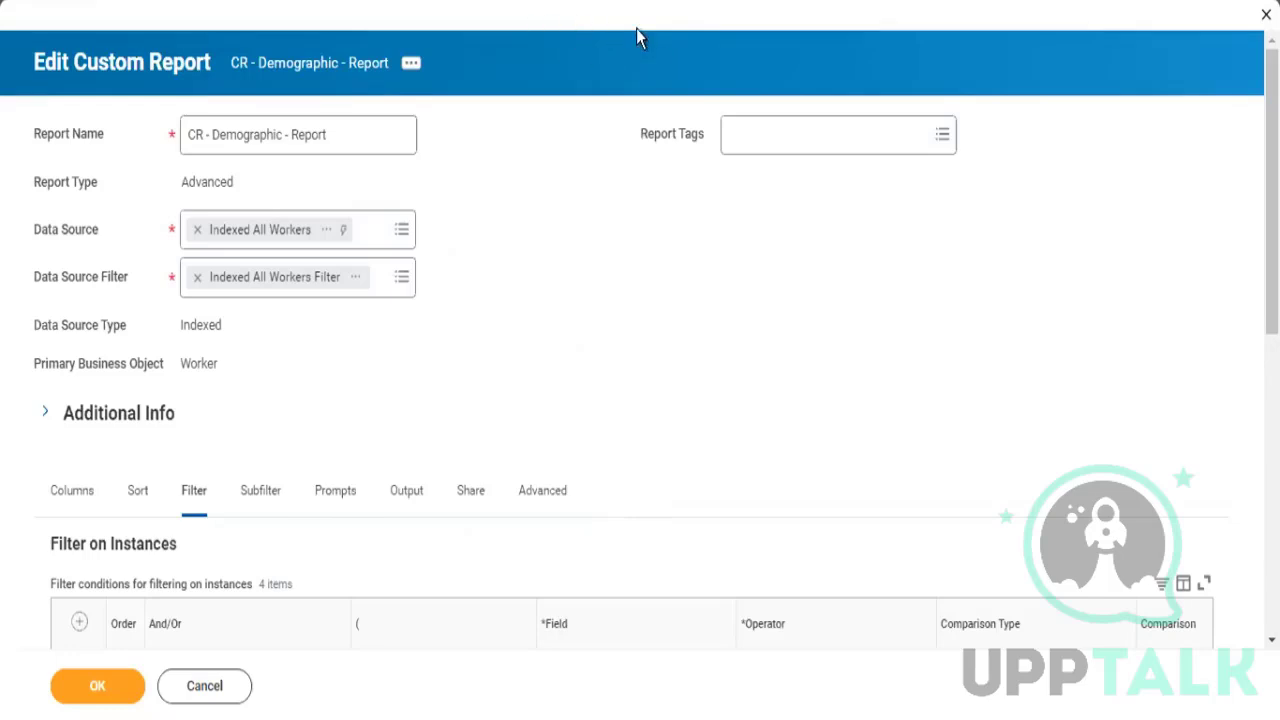
scroll(655, 226, down, 3)
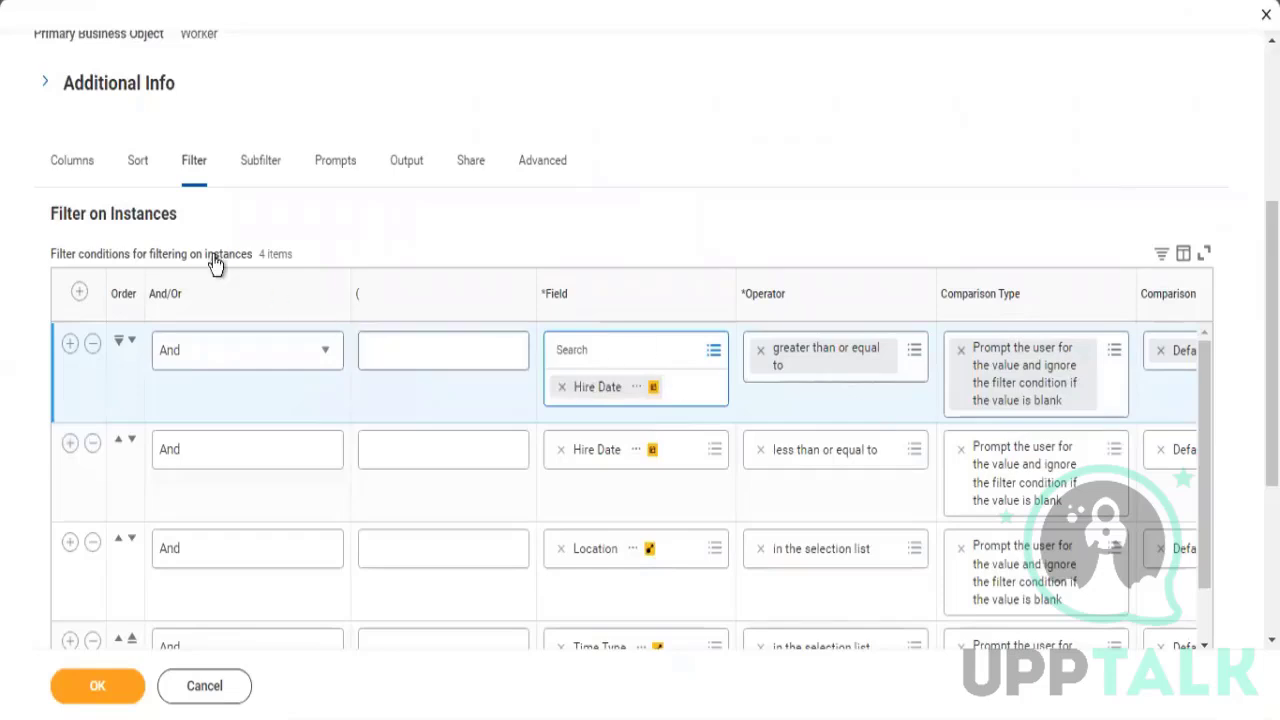
Examine the field groups offered for the Employee ID column, including the option to create a calculated field for the report
click(80, 166)
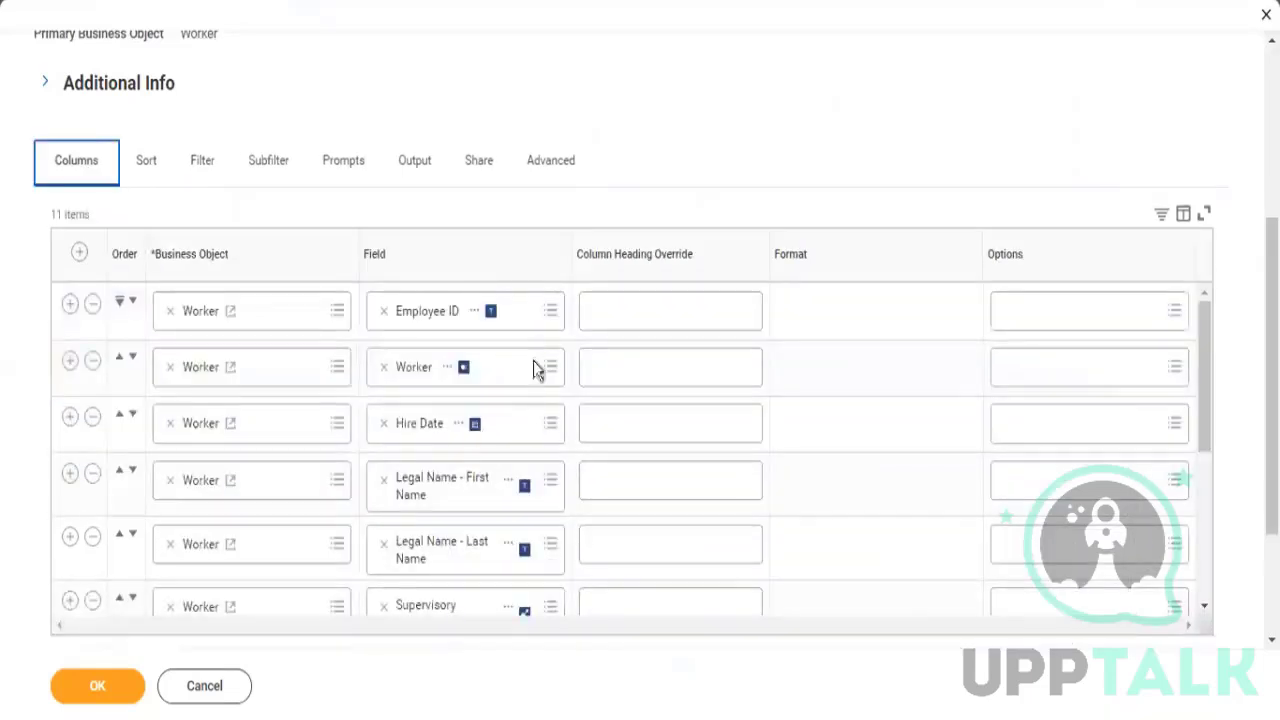
click(546, 330)
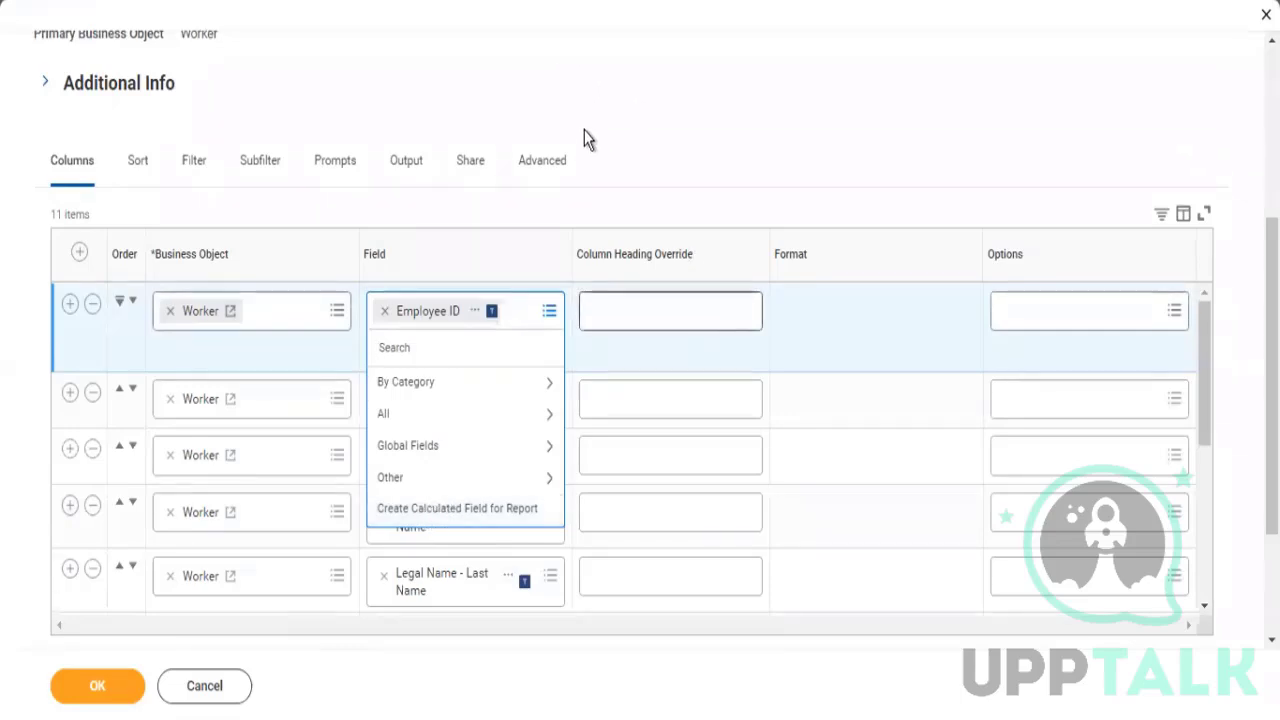
scroll(588, 140, up, 3)
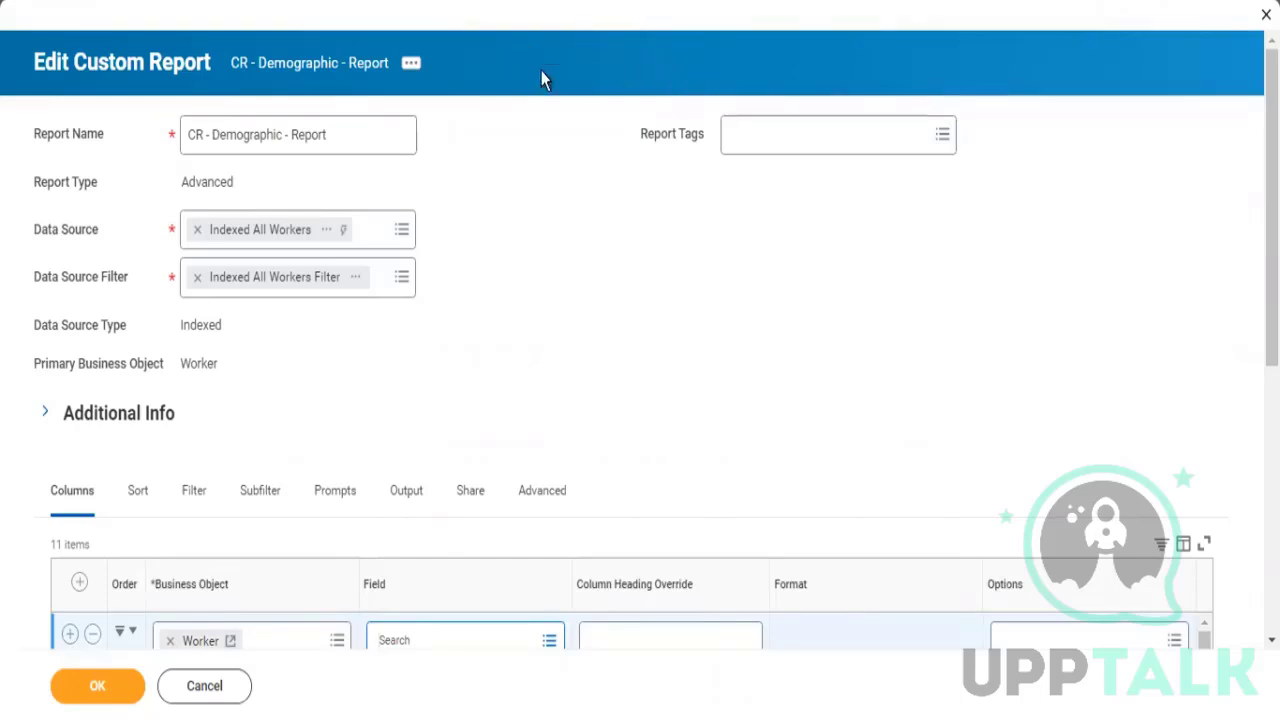
scroll(466, 200, down, 1)
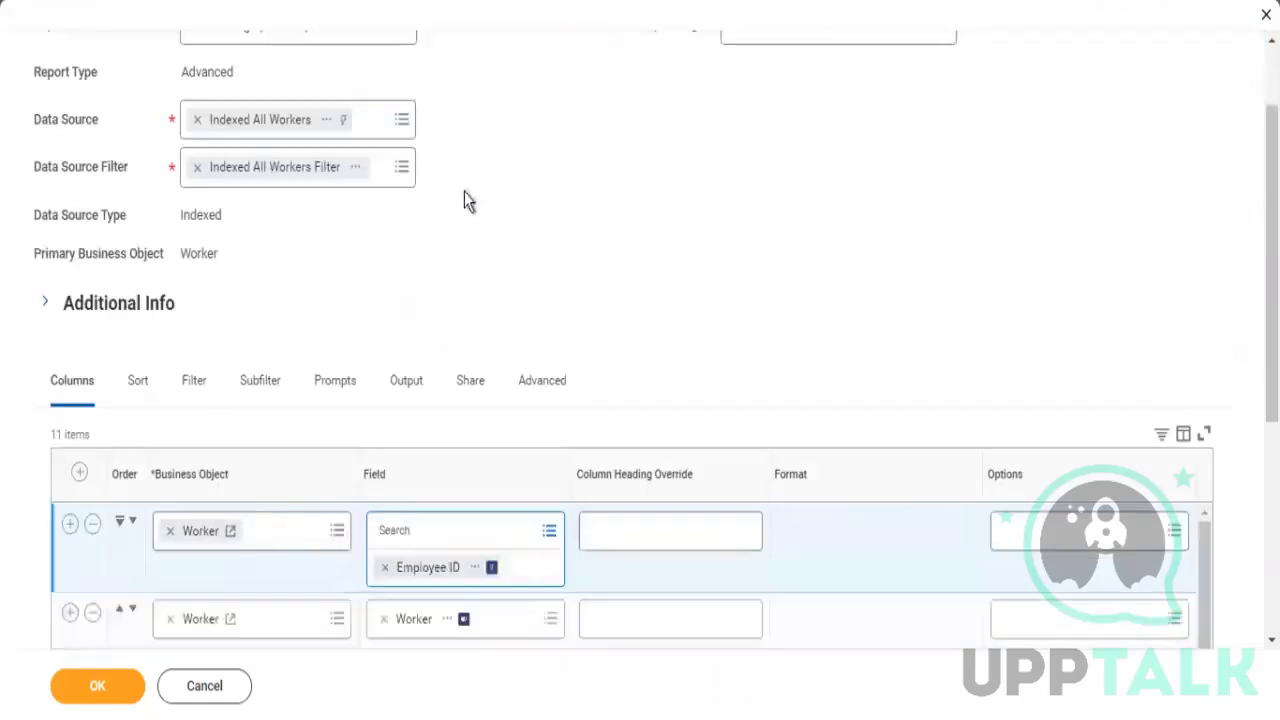
scroll(520, 397, down, 2)
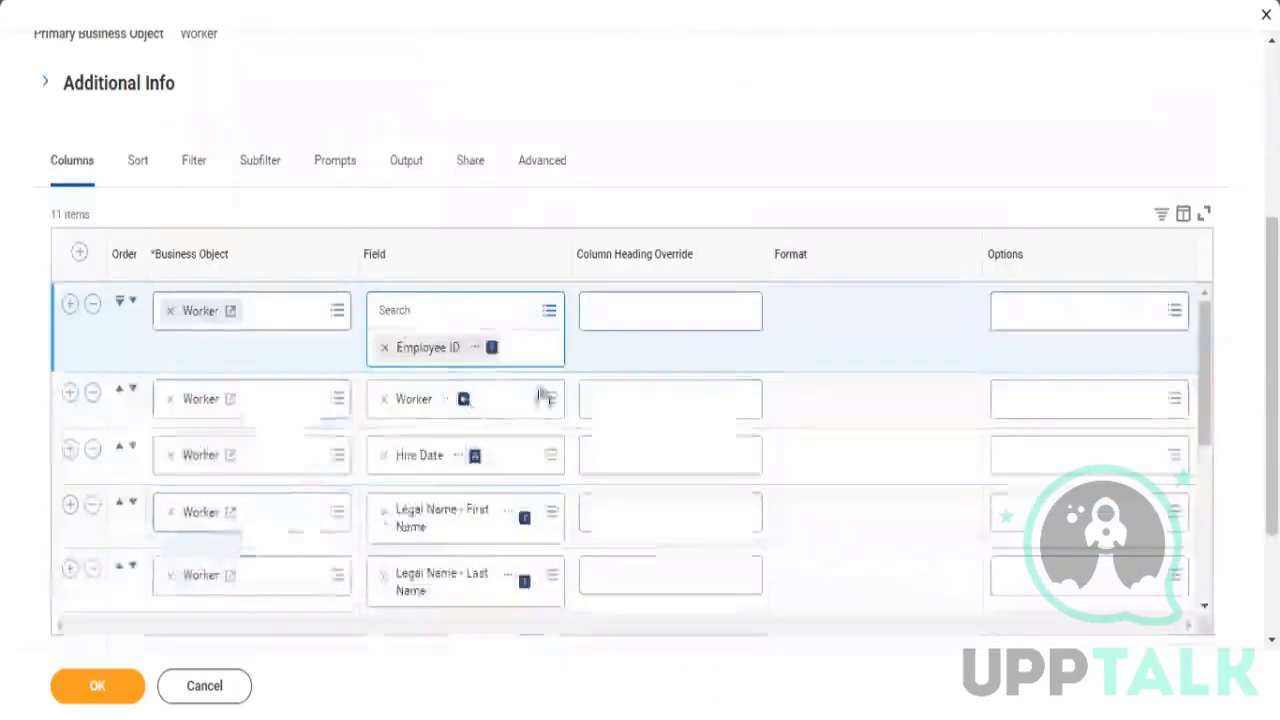
click(516, 319)
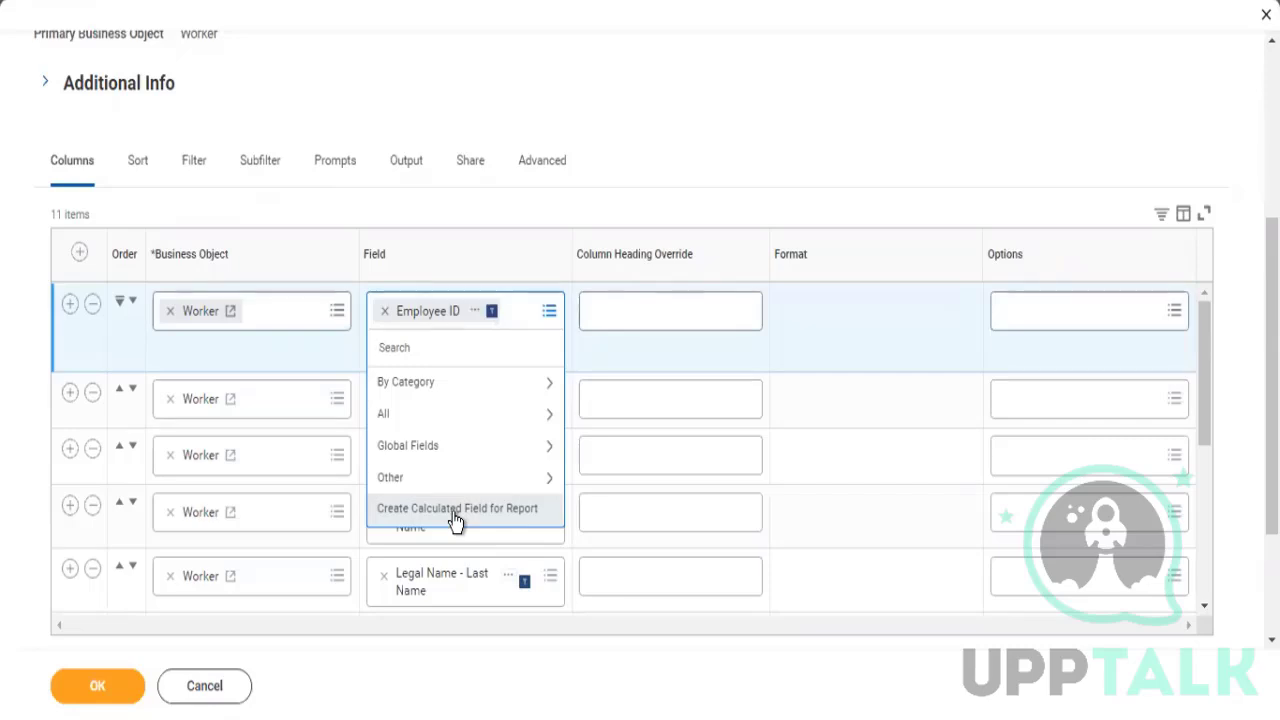
Return to the filter conditions and view the field groups for the Hire Date greater than or equal to condition, keeping its selection
click(194, 162)
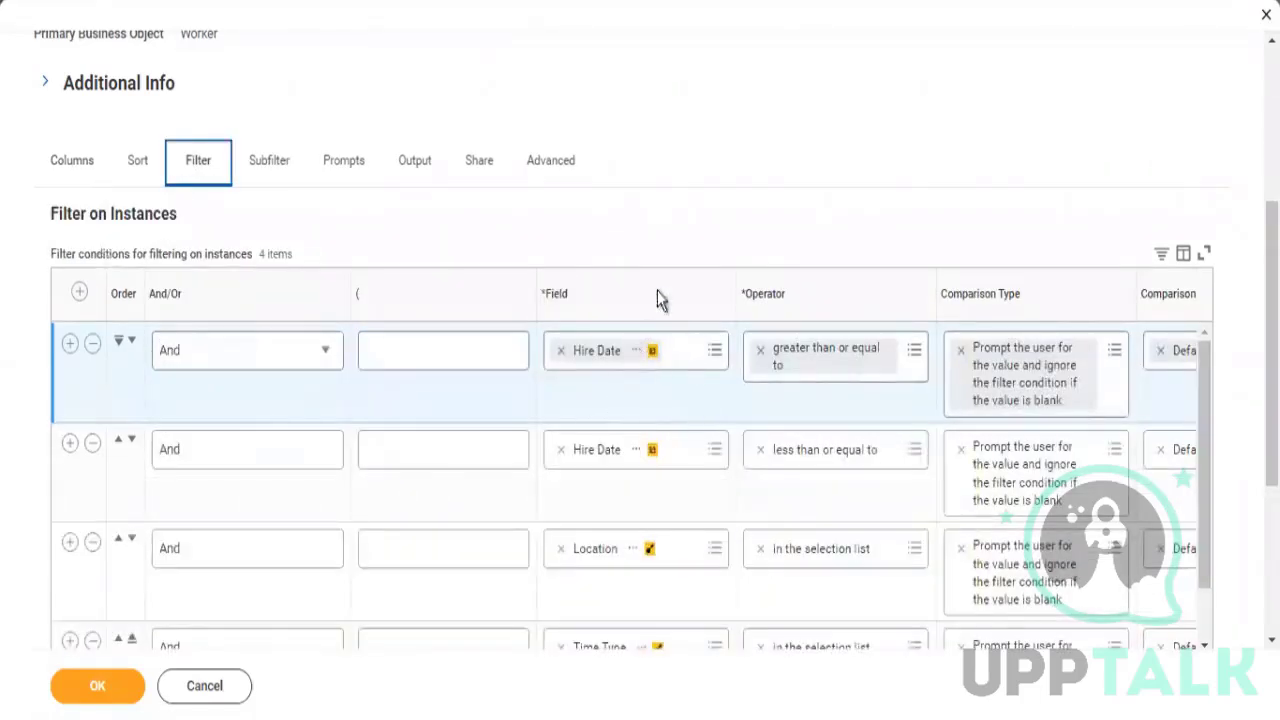
click(710, 349)
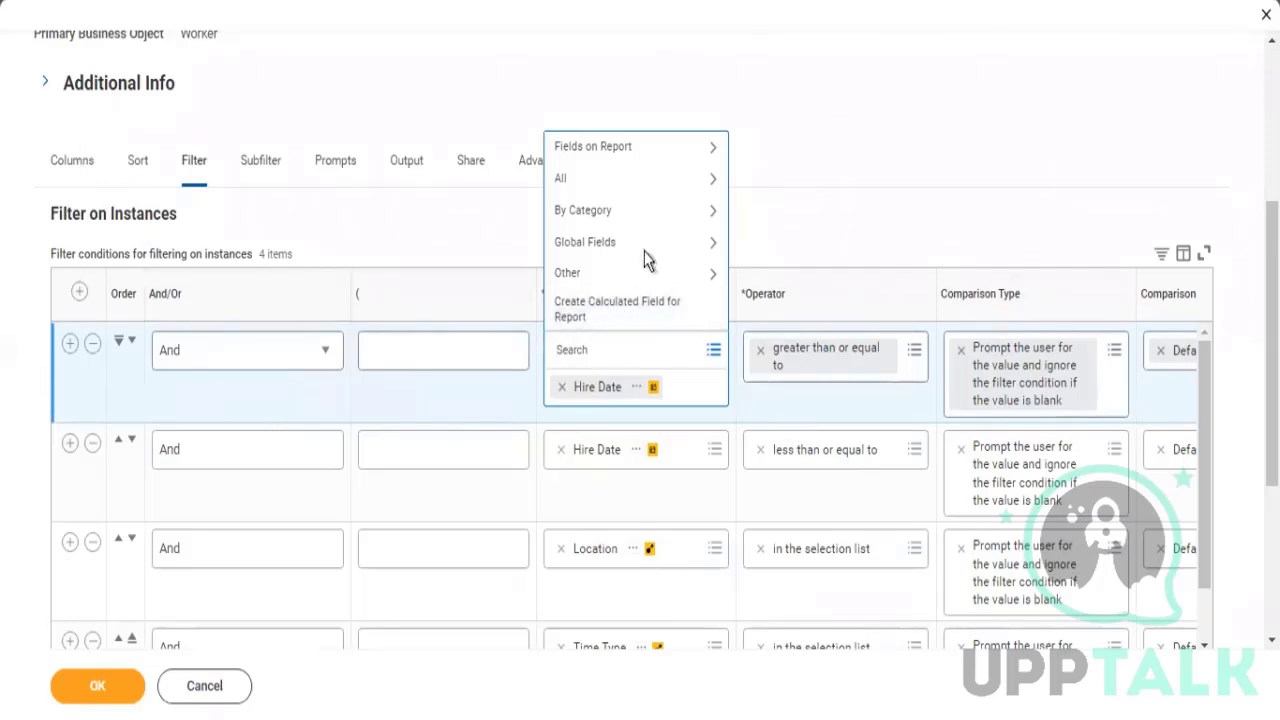
click(838, 163)
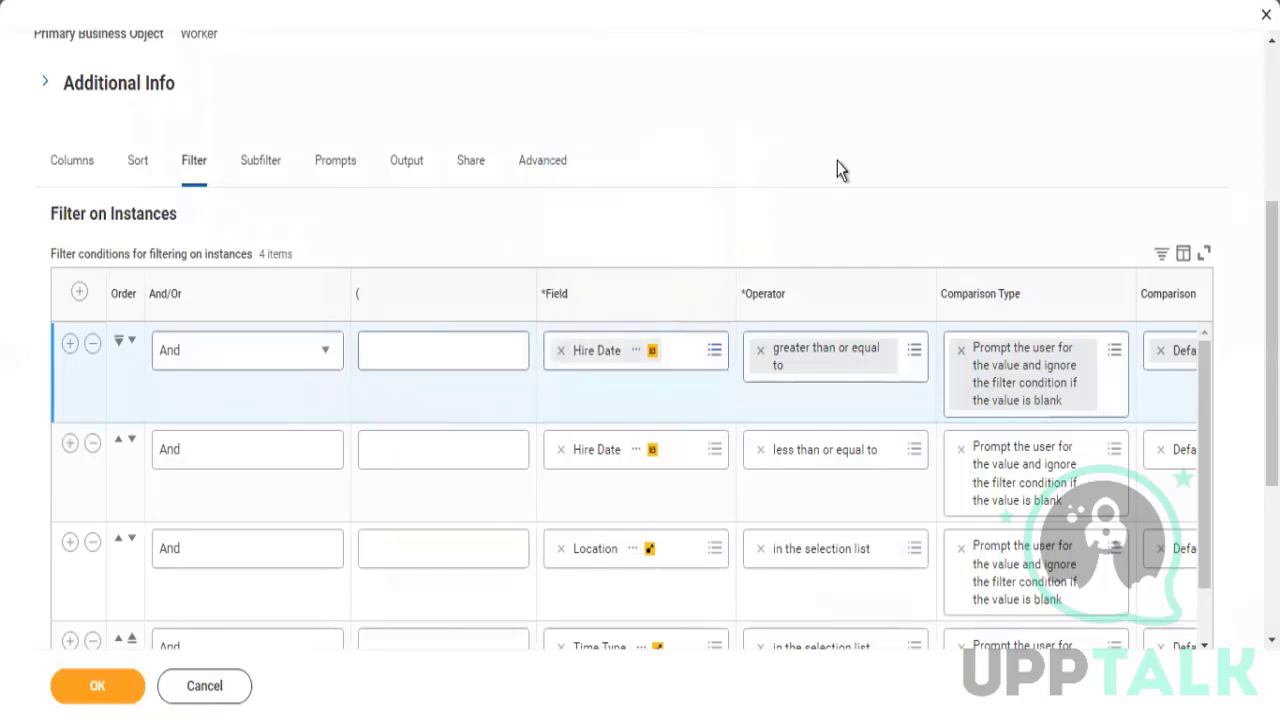